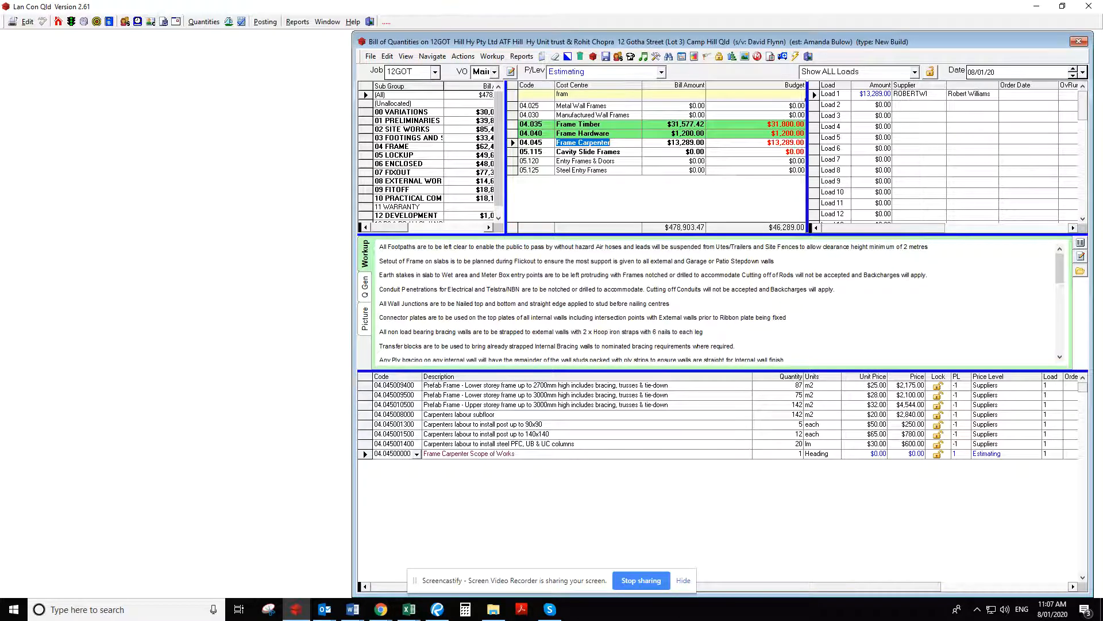
Open the Frame Timber cost centre in the bill of quantities to check its quote workup
{"action": "left_click_drag", "start_coordinate": [0, 13], "coordinate": [753, 16]}
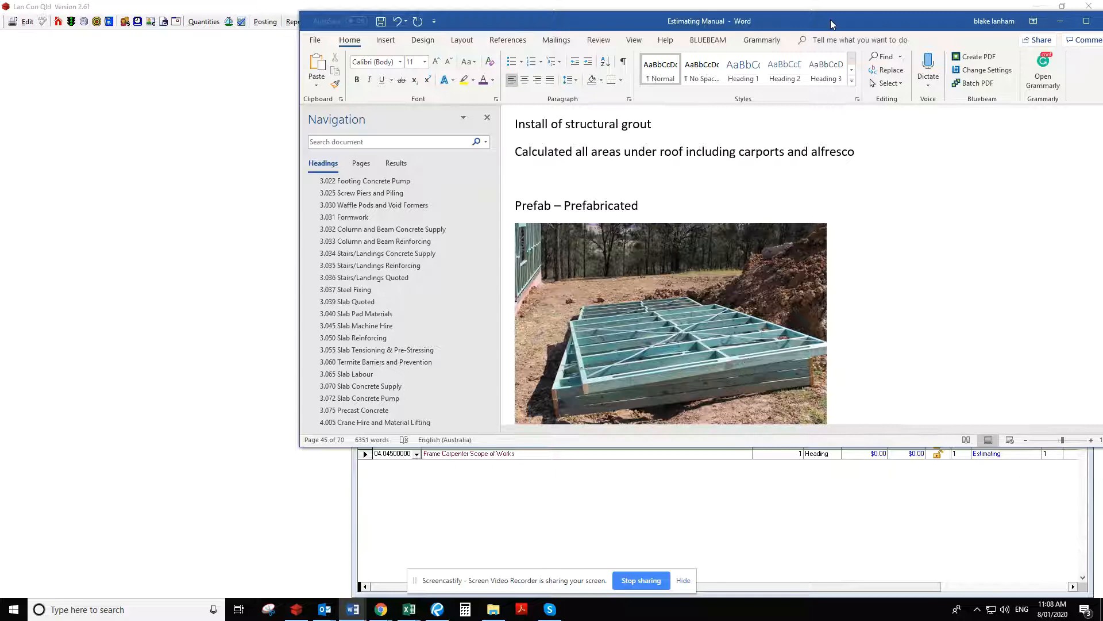
{"action": "left_click_drag", "start_coordinate": [831, 21], "coordinate": [0, 226]}
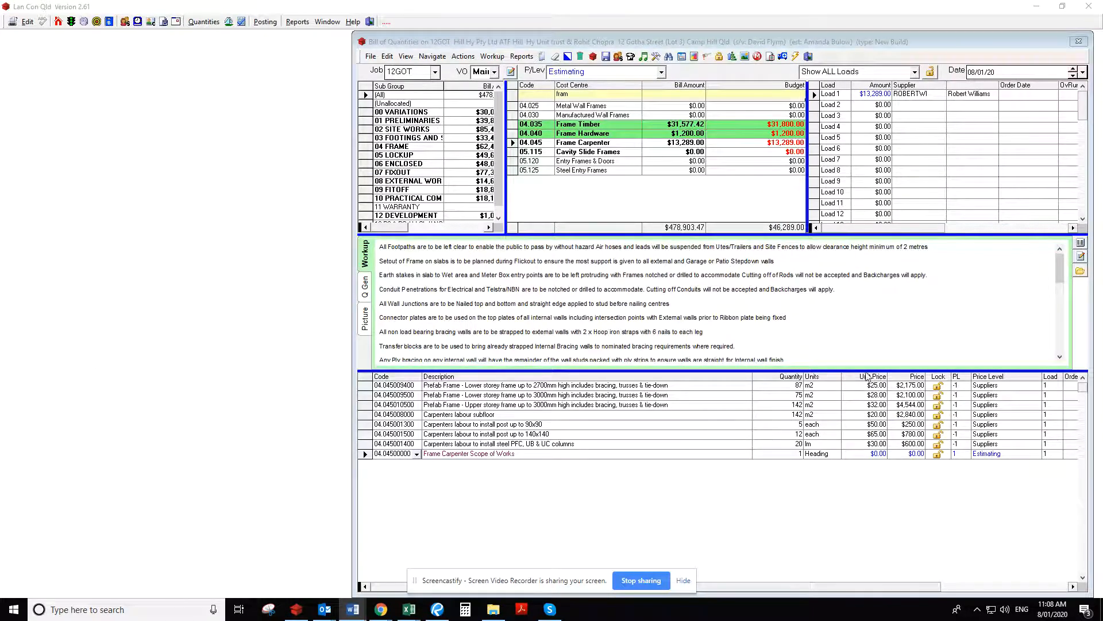
{"action": "left_click", "coordinate": [613, 124]}
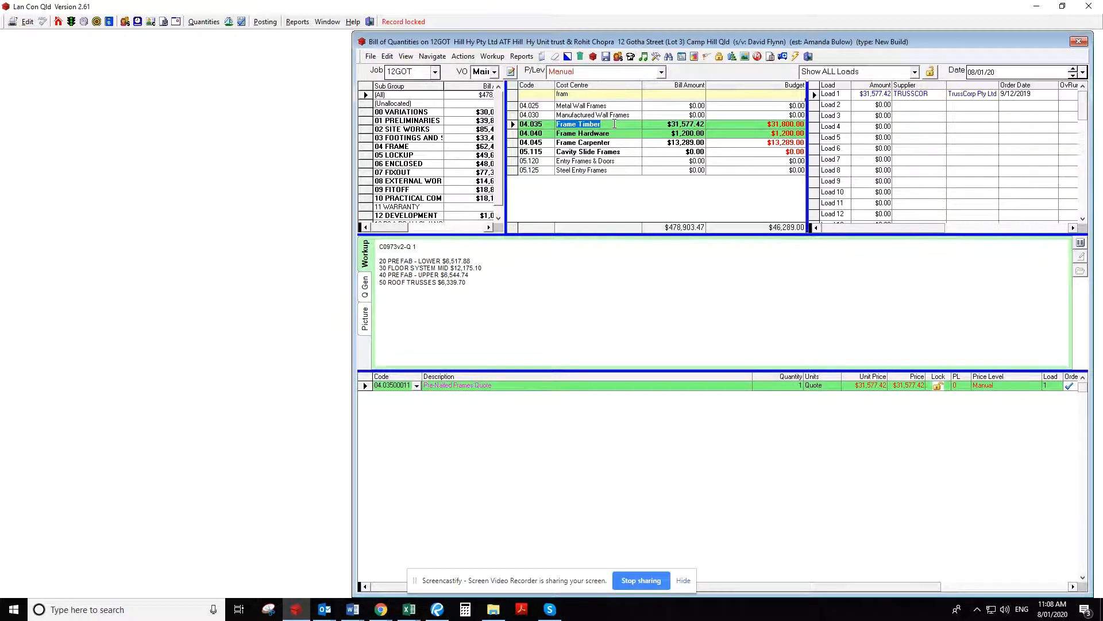
Switch to the Estimating Manual in Word and compare the Prefab and Stick Frame pictures under 4.045 Frame Carpenter
{"action": "left_click_drag", "start_coordinate": [0, 95], "coordinate": [752, 55]}
{"action": "left_click", "coordinate": [840, 55]}
{"action": "scroll", "coordinate": [620, 389], "scroll_direction": "down", "scroll_amount": 4}
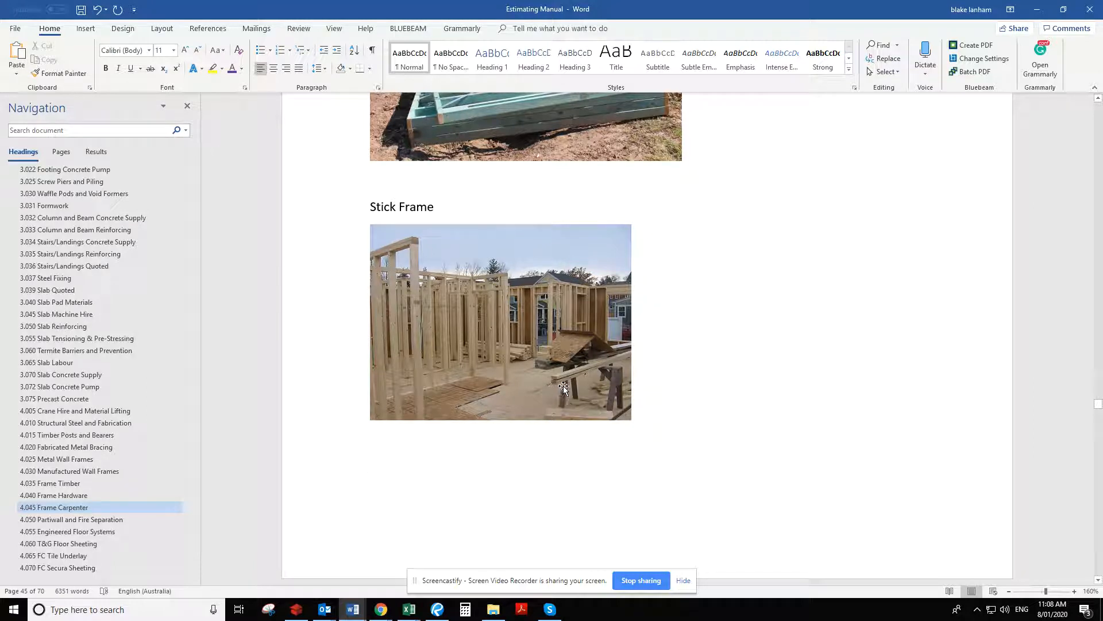
{"action": "scroll", "coordinate": [587, 375], "scroll_direction": "down", "scroll_amount": 1}
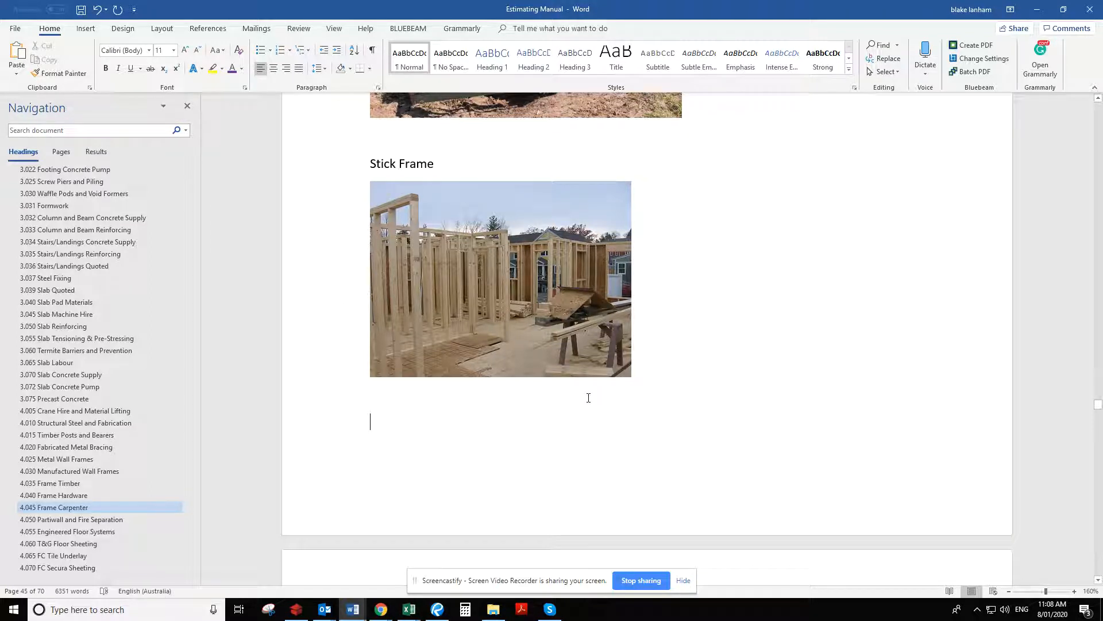
{"action": "scroll", "coordinate": [775, 365], "scroll_direction": "up", "scroll_amount": 4}
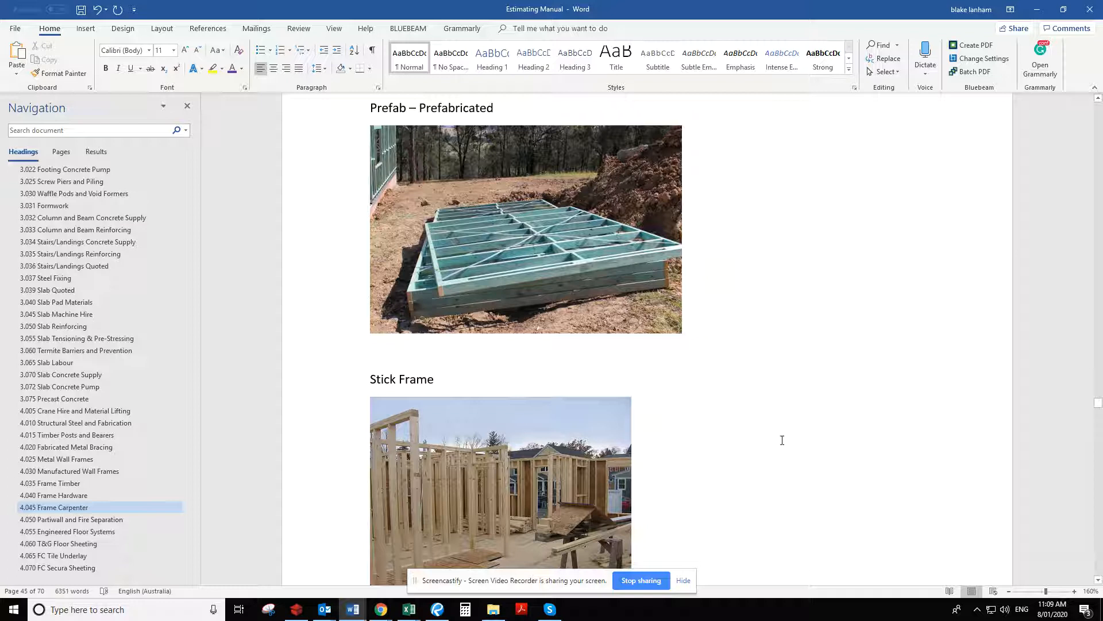
{"action": "scroll", "coordinate": [782, 439], "scroll_direction": "down", "scroll_amount": 5}
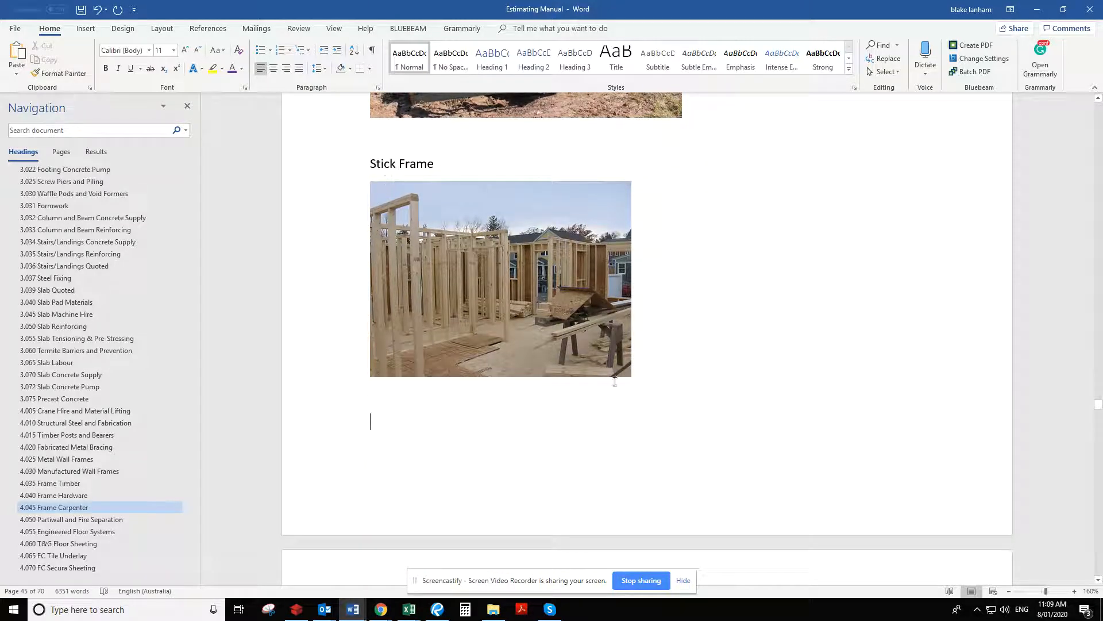
{"action": "scroll", "coordinate": [716, 341], "scroll_direction": "up", "scroll_amount": 8}
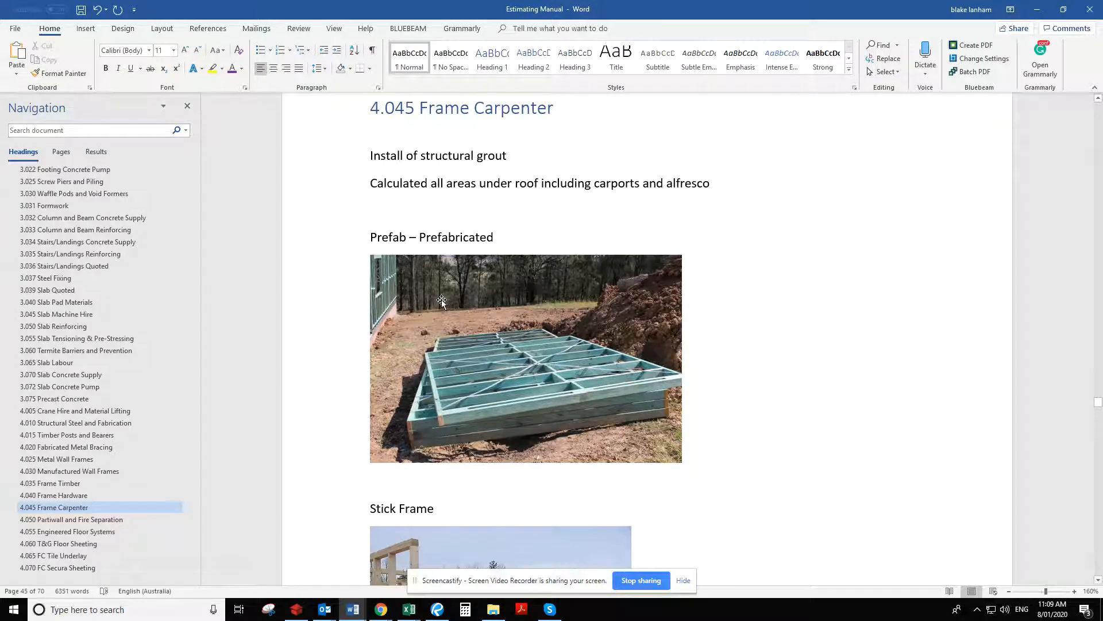
Return to the bill of quantities and view the Frame Carpenter workup for the lower storey prefab frame up to 2700mm
{"action": "left_click_drag", "start_coordinate": [612, 6], "coordinate": [0, 12]}
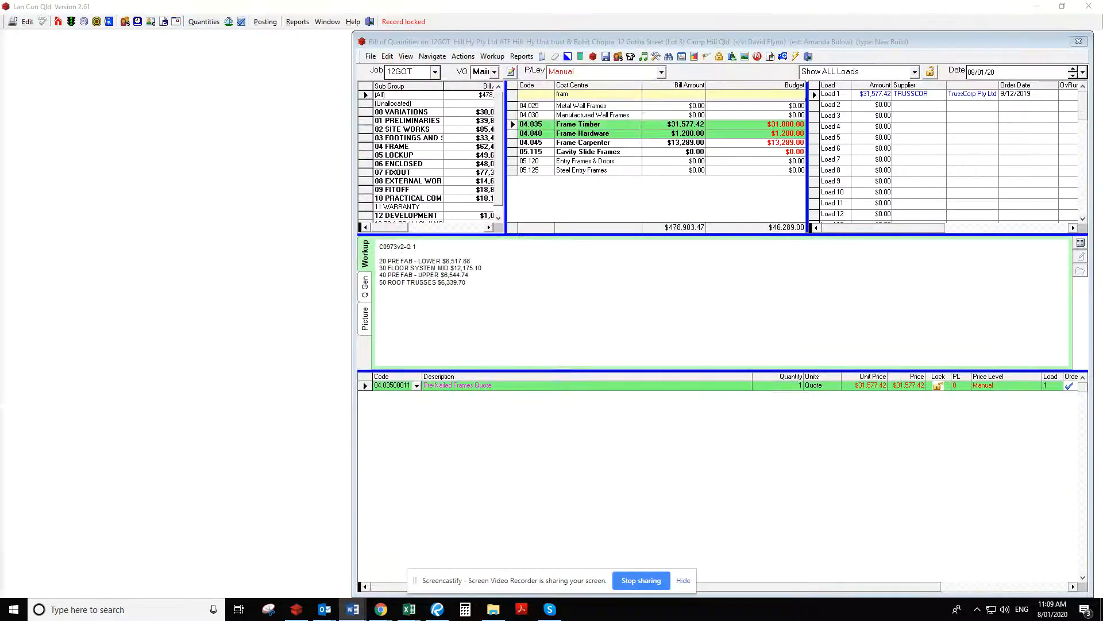
{"action": "left_click", "coordinate": [585, 127]}
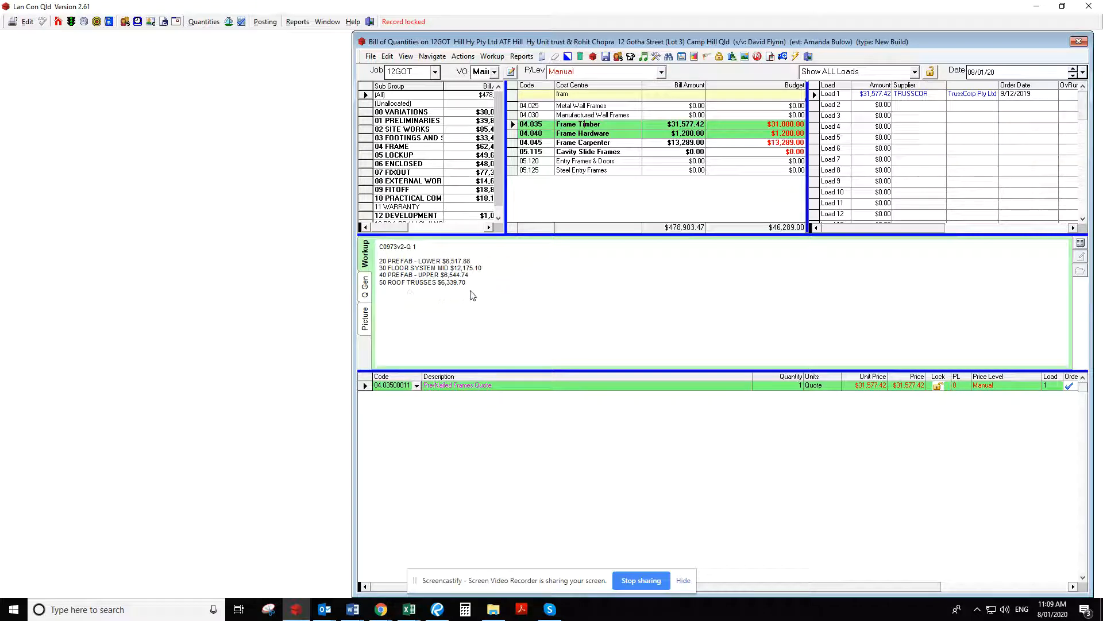
{"action": "left_click", "coordinate": [617, 143]}
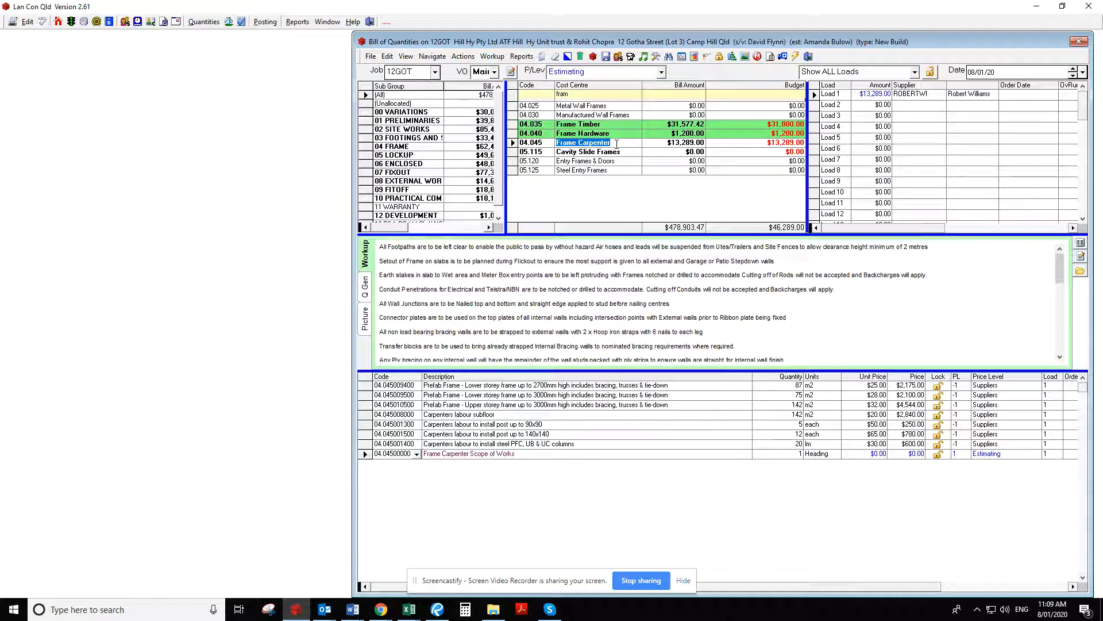
{"action": "left_click", "coordinate": [477, 386]}
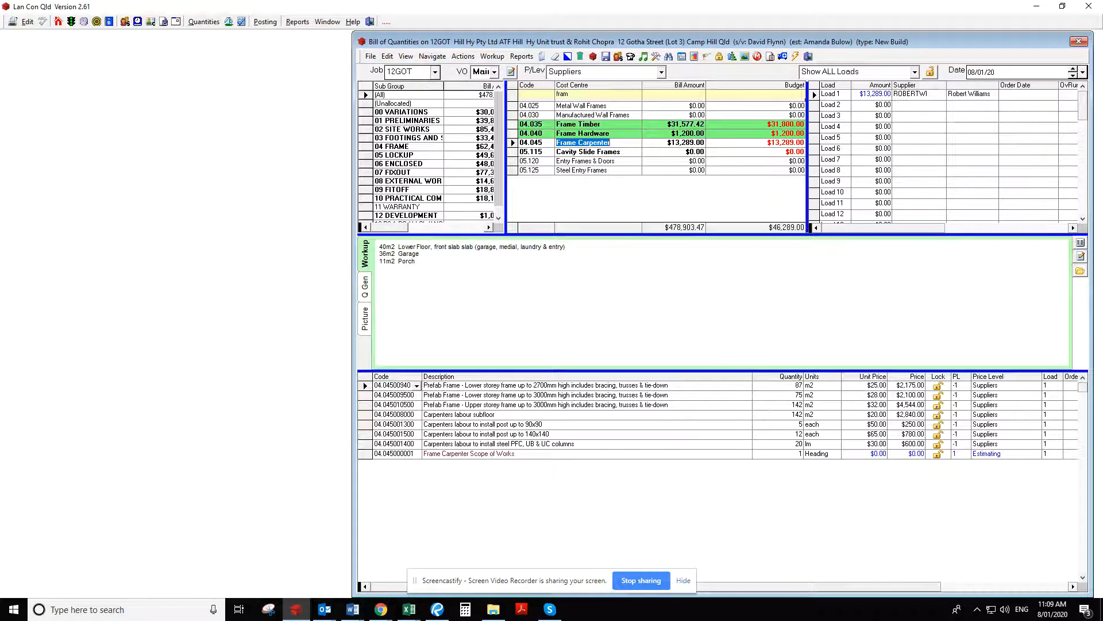
Switch to the 12GOT drawing set in Bluebeam Revu and examine the wall heights on the Left Side Elevation (North)
{"action": "key", "text": "alt+Tab"}
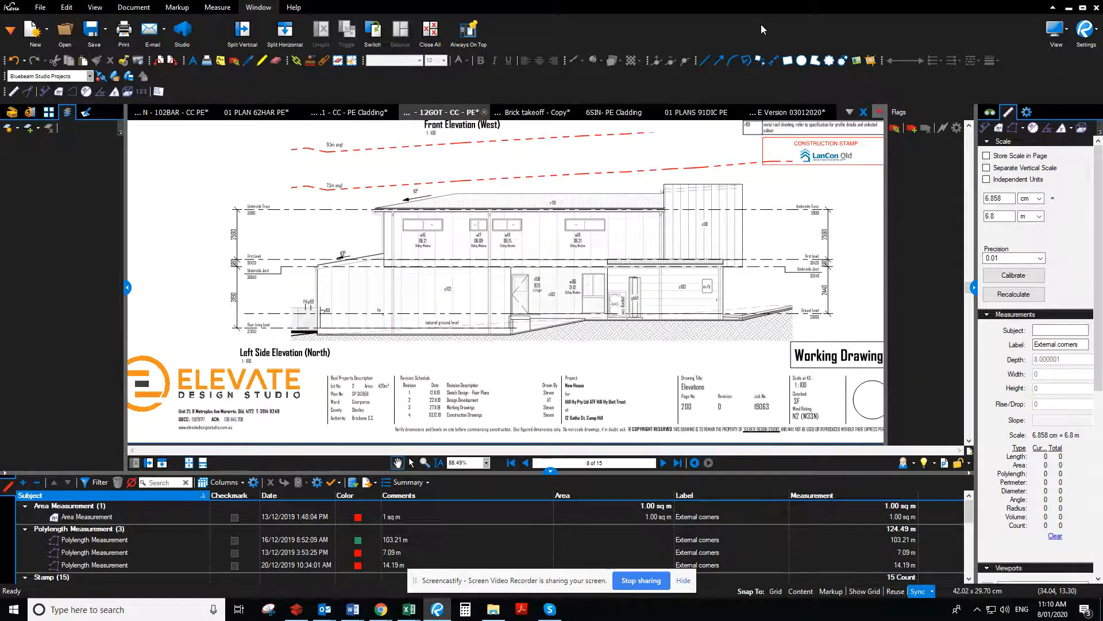
{"action": "left_click_drag", "start_coordinate": [761, 25], "coordinate": [0, 83]}
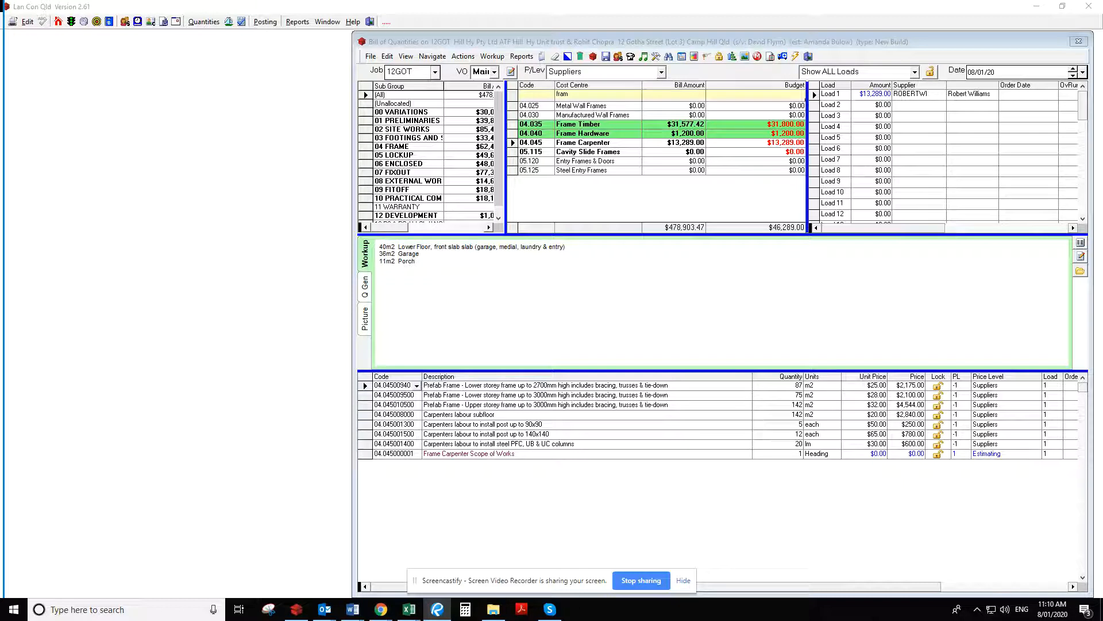
{"action": "left_click", "coordinate": [680, 395]}
{"action": "key", "text": "alt+Tab"}
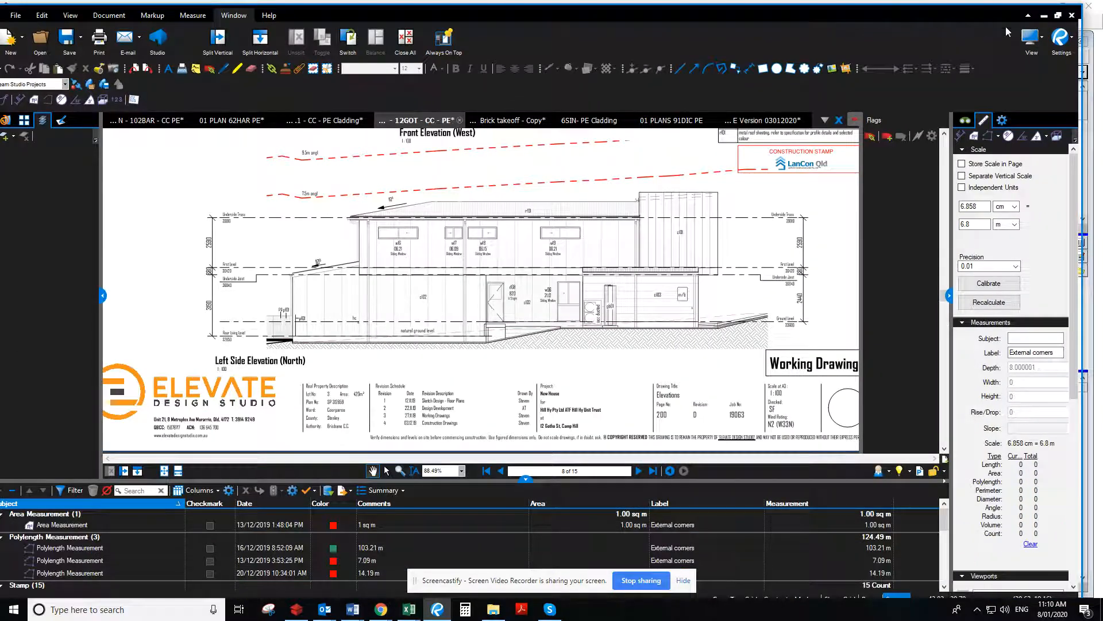
{"action": "left_click", "coordinate": [1058, 14]}
{"action": "scroll", "coordinate": [418, 309], "scroll_direction": "down", "scroll_amount": 5}
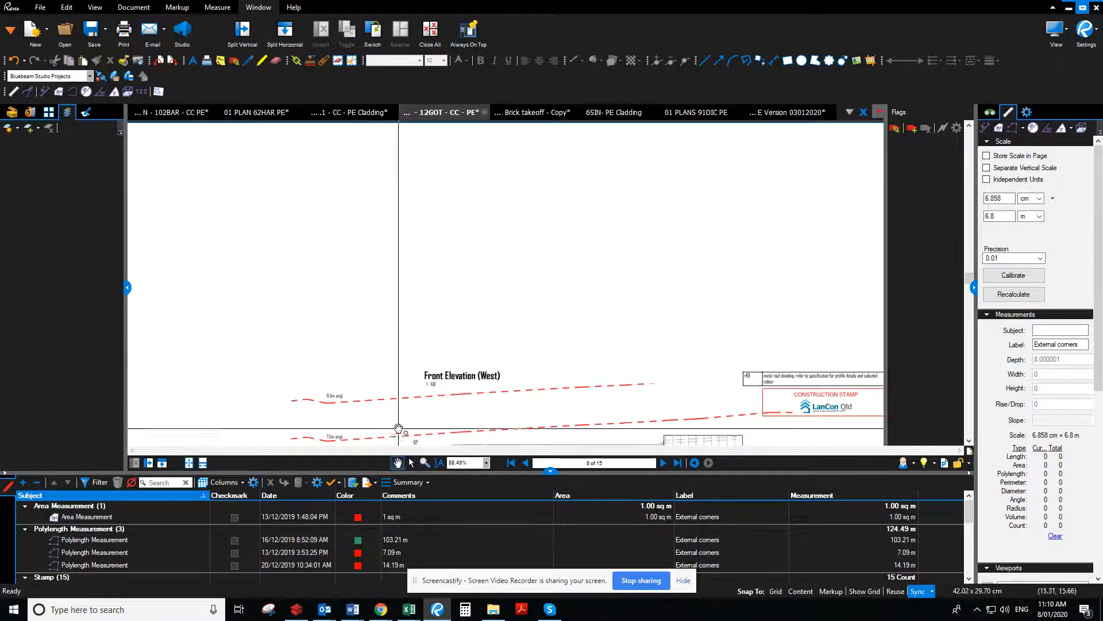
{"action": "scroll", "coordinate": [417, 309], "scroll_direction": "up", "scroll_amount": 8}
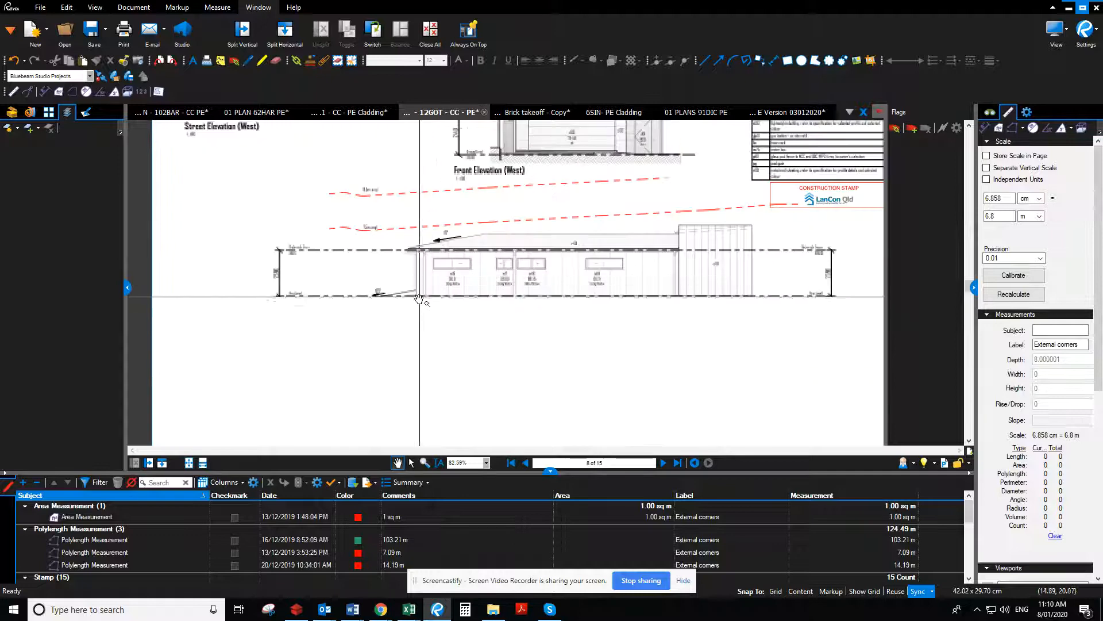
{"action": "left_click_drag", "start_coordinate": [361, 349], "coordinate": [418, 279]}
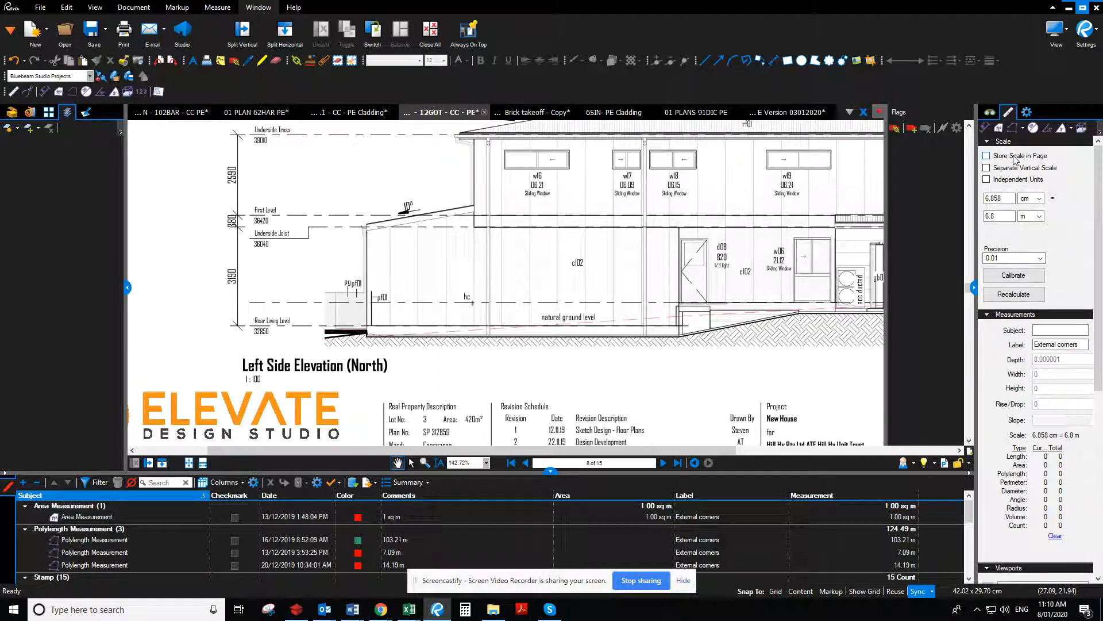
Store the scale in the elevations page and calibrate it to 2.59 m along the upper storey height dimension
{"action": "left_click", "coordinate": [1014, 158]}
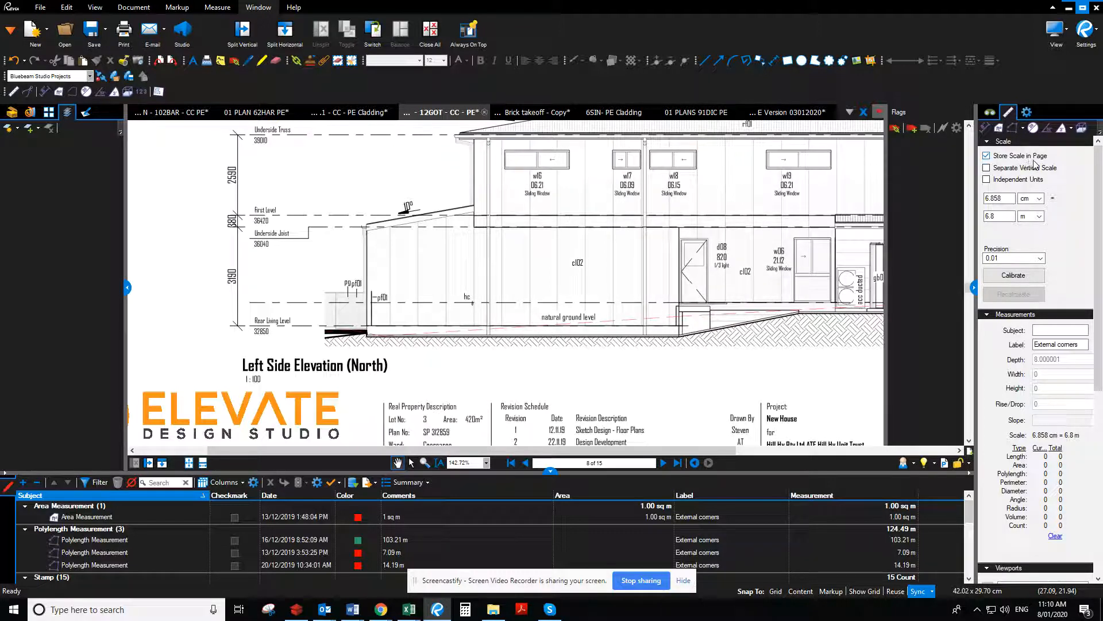
{"action": "left_click", "coordinate": [1014, 275]}
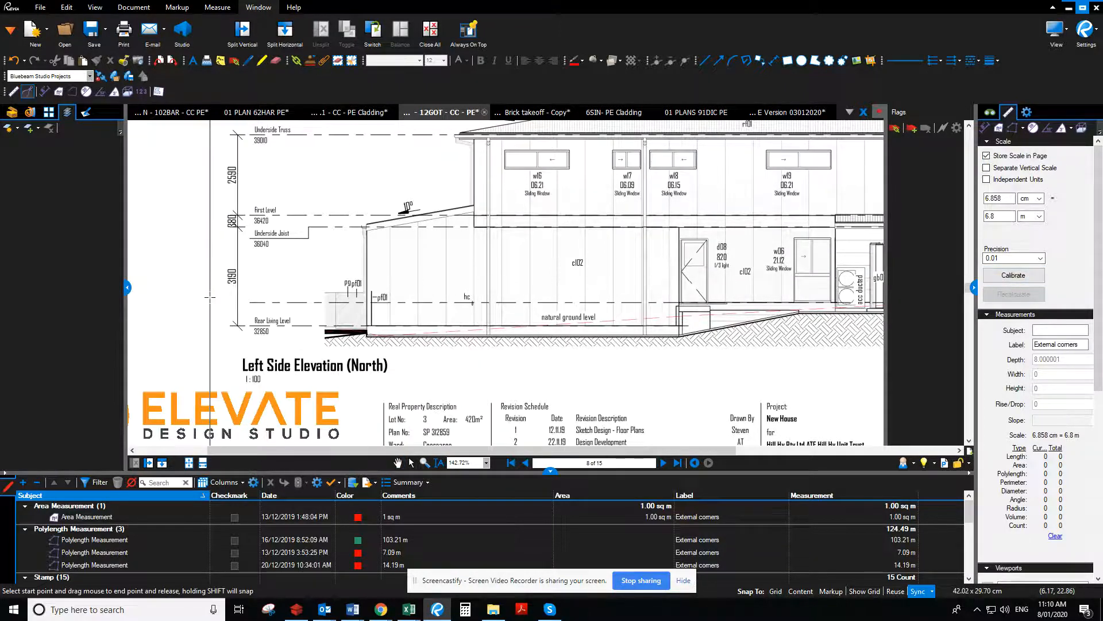
{"action": "scroll", "coordinate": [241, 401], "scroll_direction": "up", "scroll_amount": 3}
{"action": "left_click_drag", "start_coordinate": [237, 402], "coordinate": [238, 322]}
{"action": "type", "text": "2.59"}
{"action": "key", "text": "Return"}
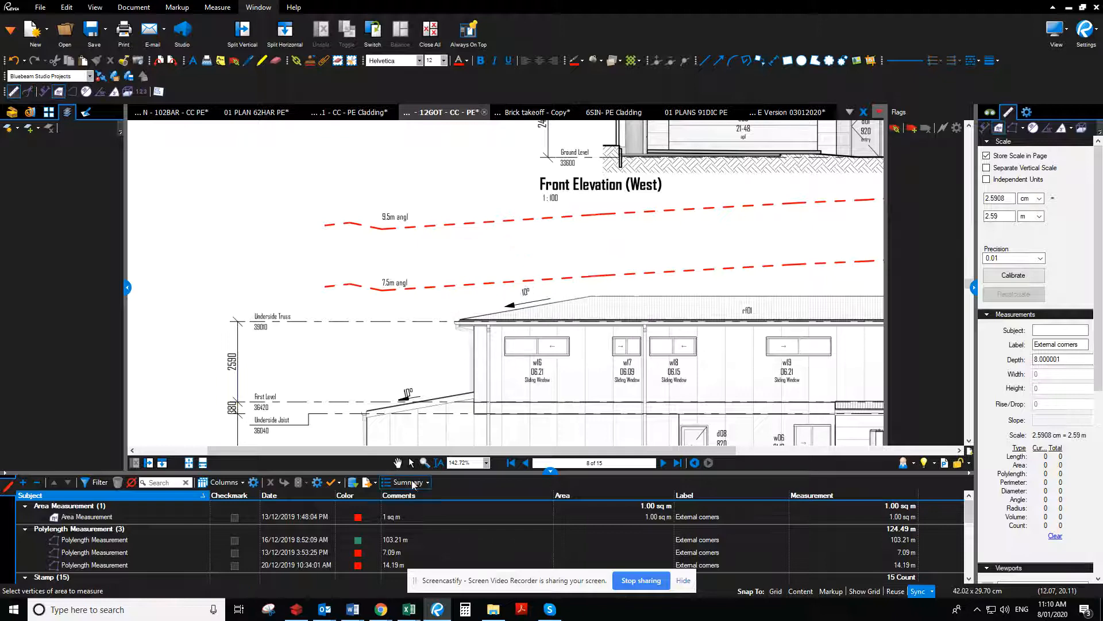
Measure the lower storey height from the Rear Living Level to the Underside Joist on the Left Side Elevation
{"action": "left_click", "coordinate": [398, 463]}
{"action": "scroll", "coordinate": [568, 287], "scroll_direction": "down", "scroll_amount": 4}
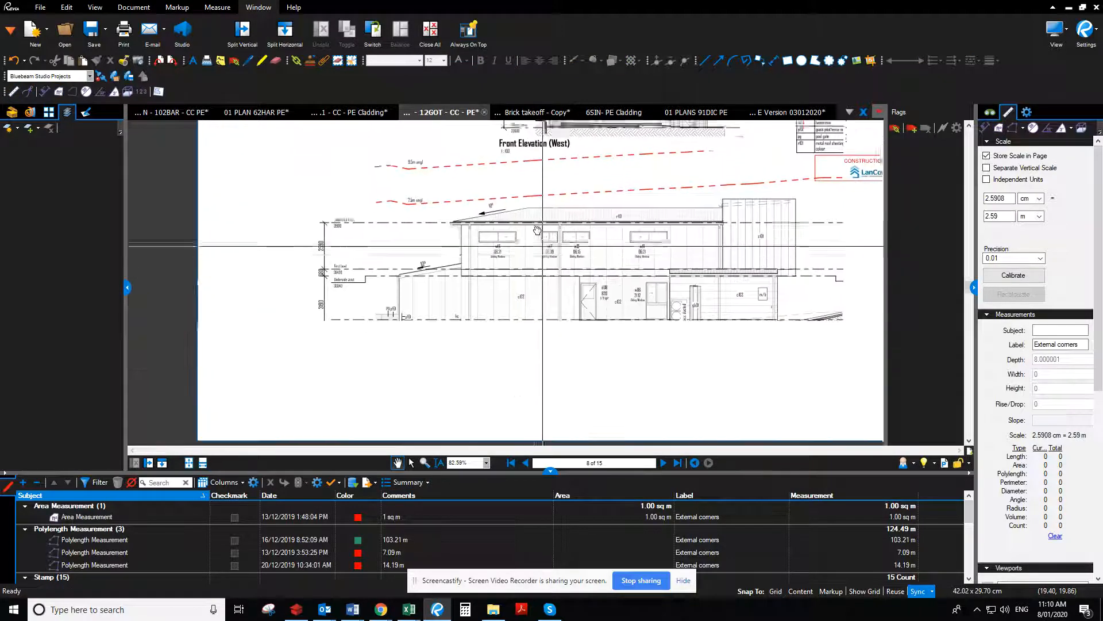
{"action": "scroll", "coordinate": [488, 308], "scroll_direction": "up", "scroll_amount": 5}
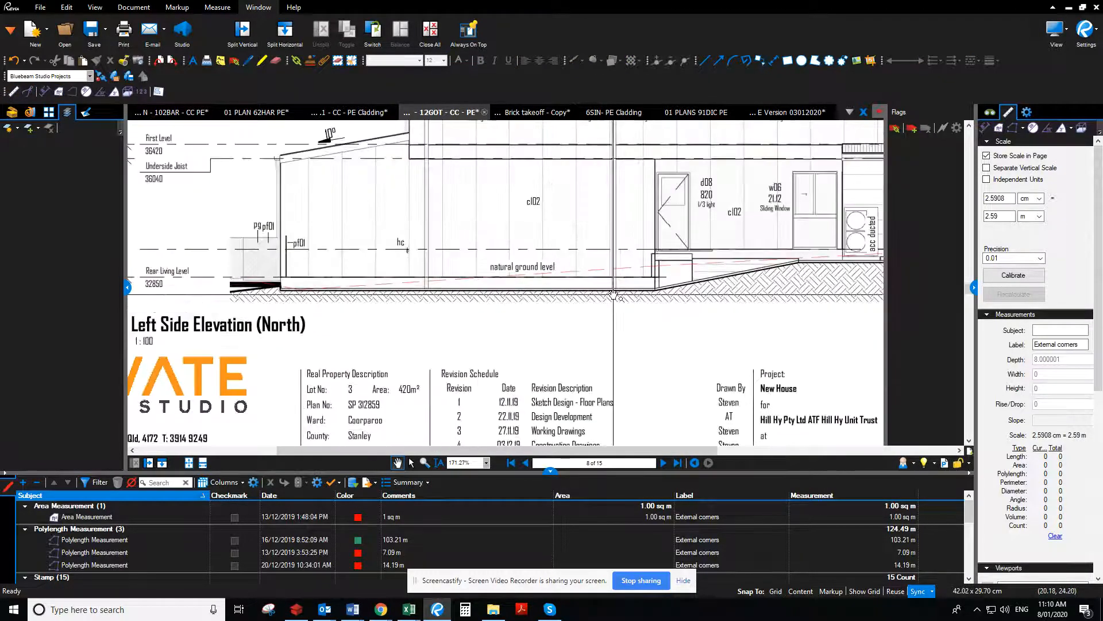
{"action": "left_click", "coordinate": [985, 128]}
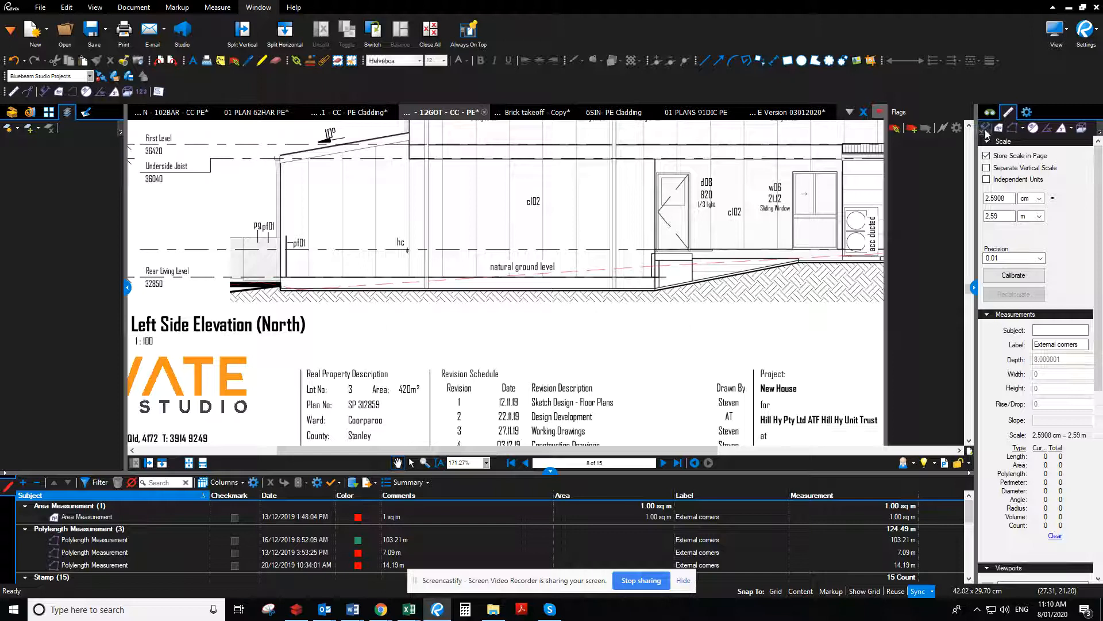
{"action": "left_click", "coordinate": [474, 278]}
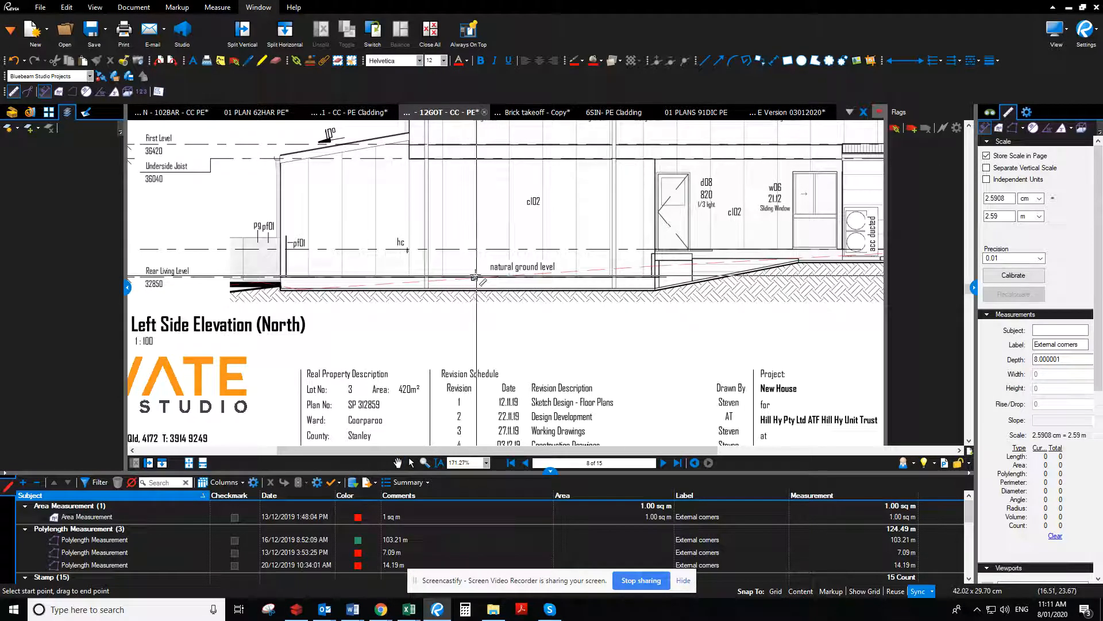
{"action": "left_click", "coordinate": [474, 158]}
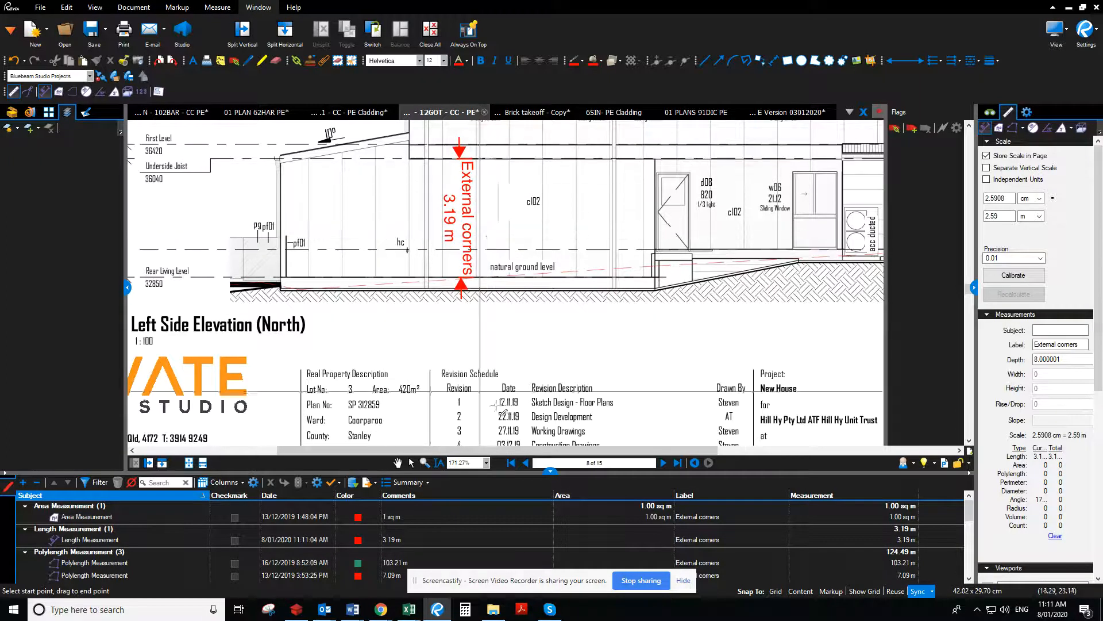
{"action": "left_click", "coordinate": [397, 462]}
{"action": "left_click_drag", "start_coordinate": [362, 366], "coordinate": [518, 387]}
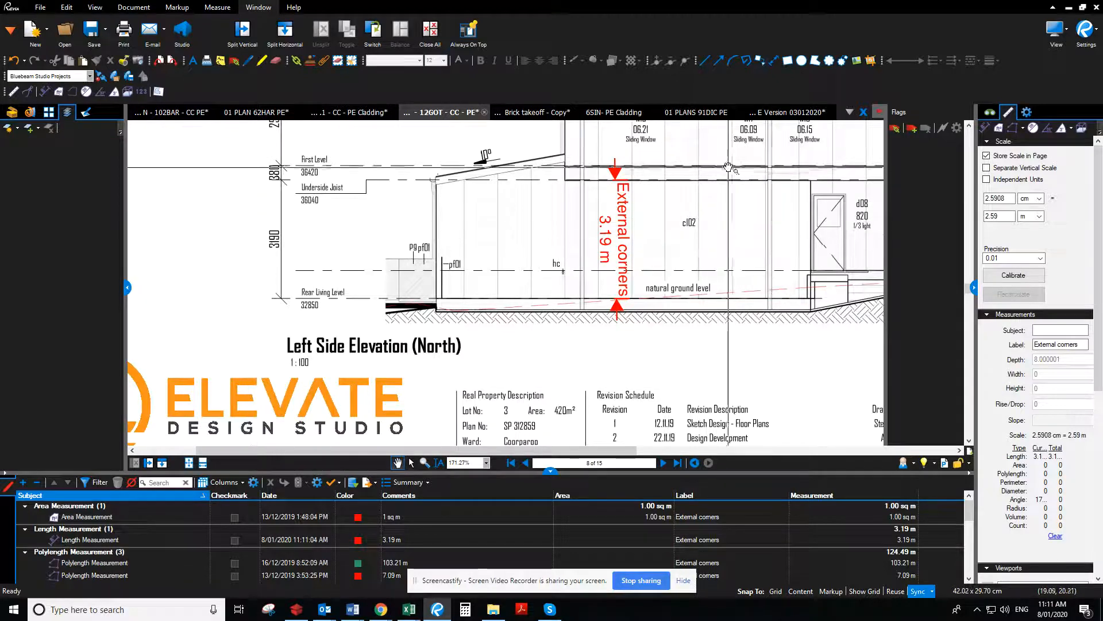
Return to the bill, select the lower storey prefab frame up to 3000mm, and show the items available to add
{"action": "key", "text": "alt+Tab"}
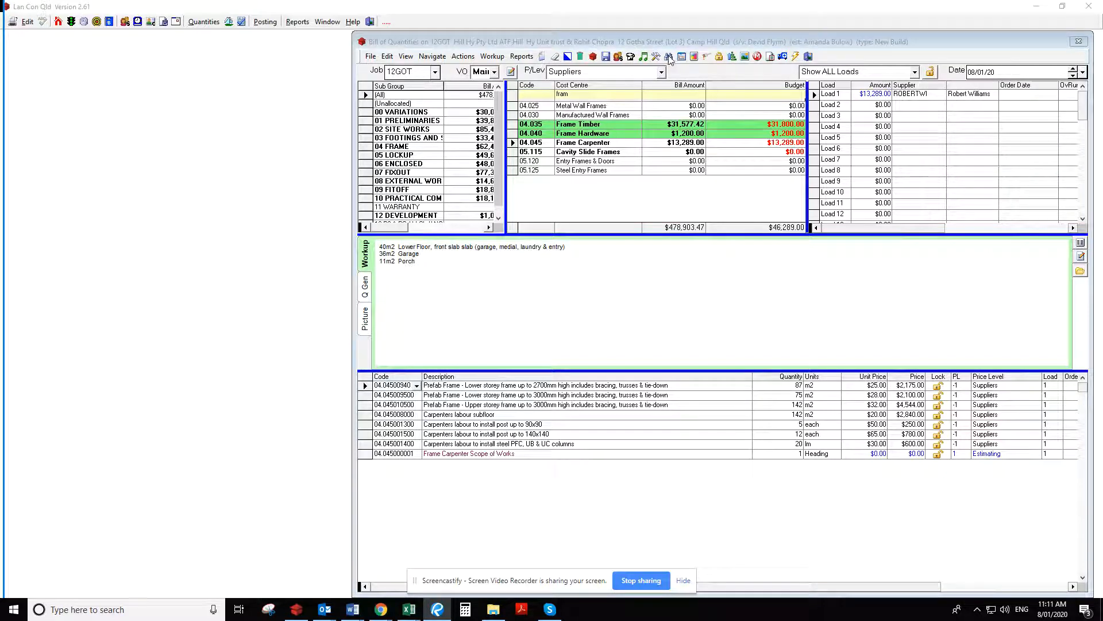
{"action": "left_click", "coordinate": [594, 396]}
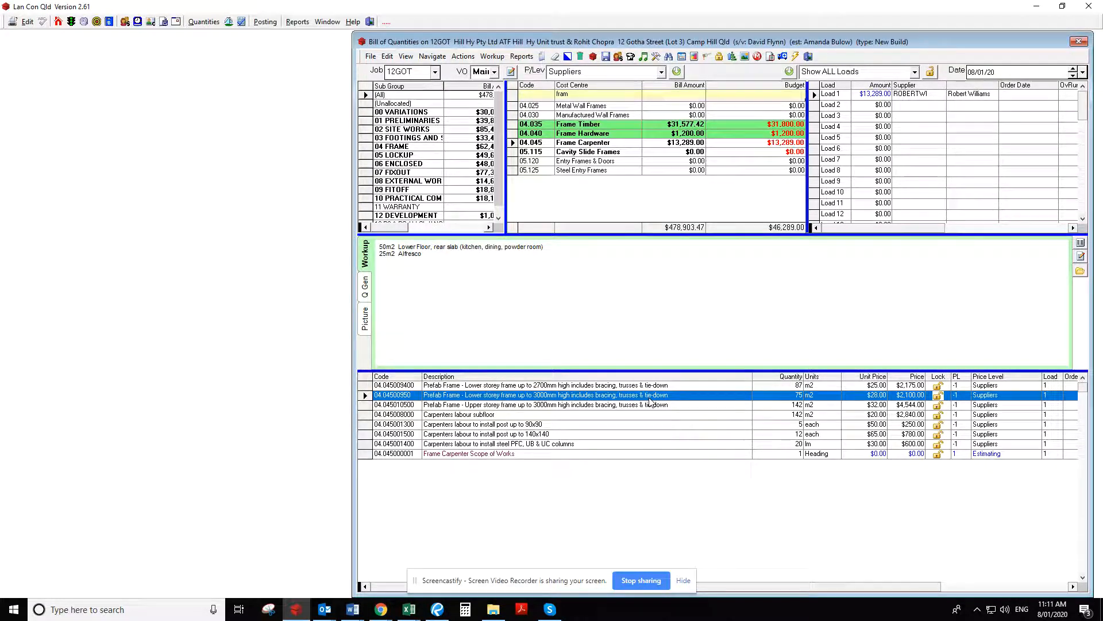
{"action": "left_click", "coordinate": [670, 57]}
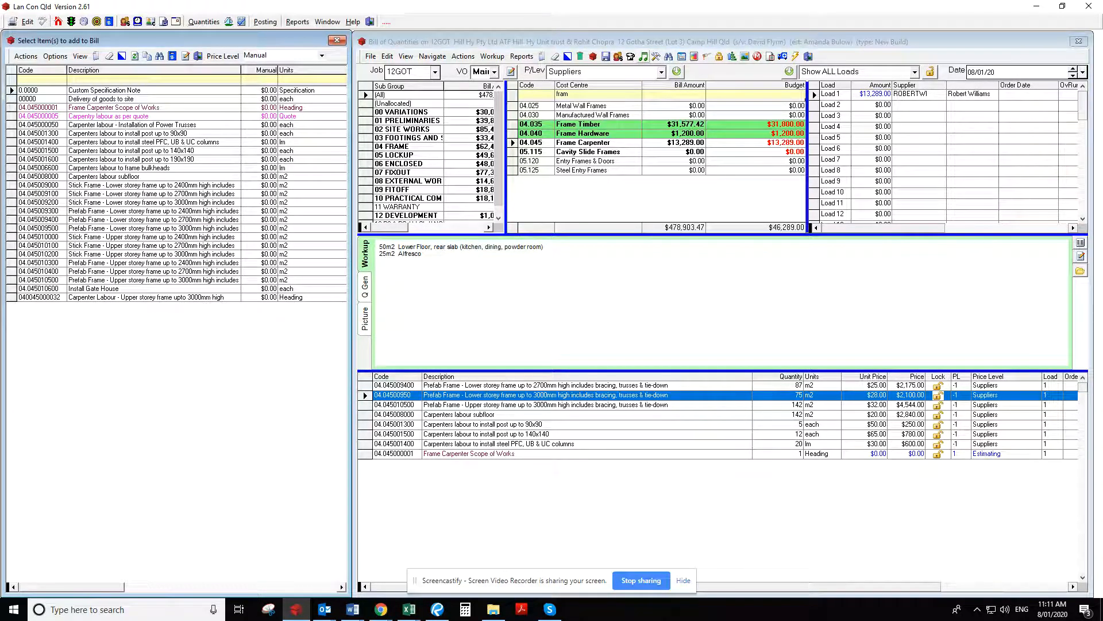
Set the quantity of the lower storey prefab frame up to 3000mm item to 72 m2 in the bill
{"action": "key", "text": "alt+Tab"}
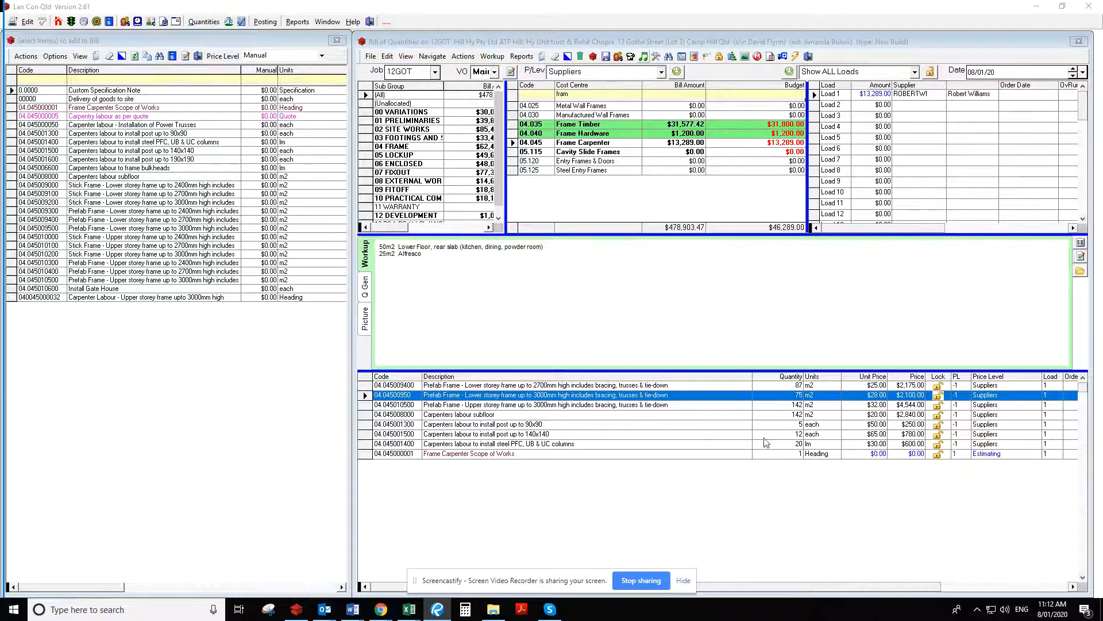
{"action": "left_click", "coordinate": [798, 405]}
{"action": "left_click", "coordinate": [796, 395]}
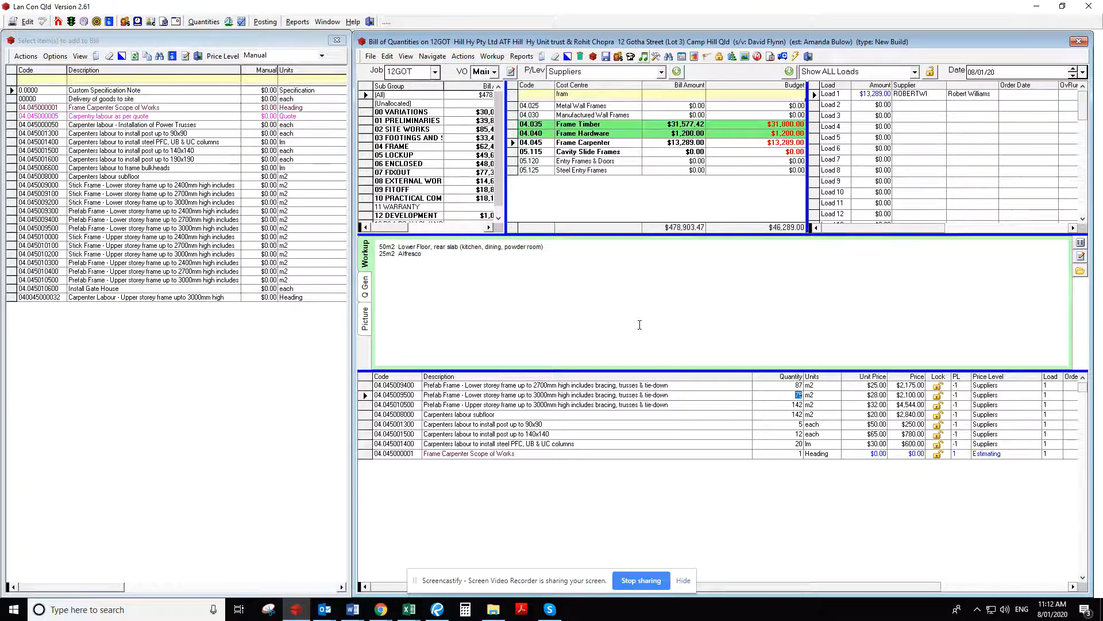
{"action": "type", "text": "72"}
{"action": "key", "text": "Tab"}
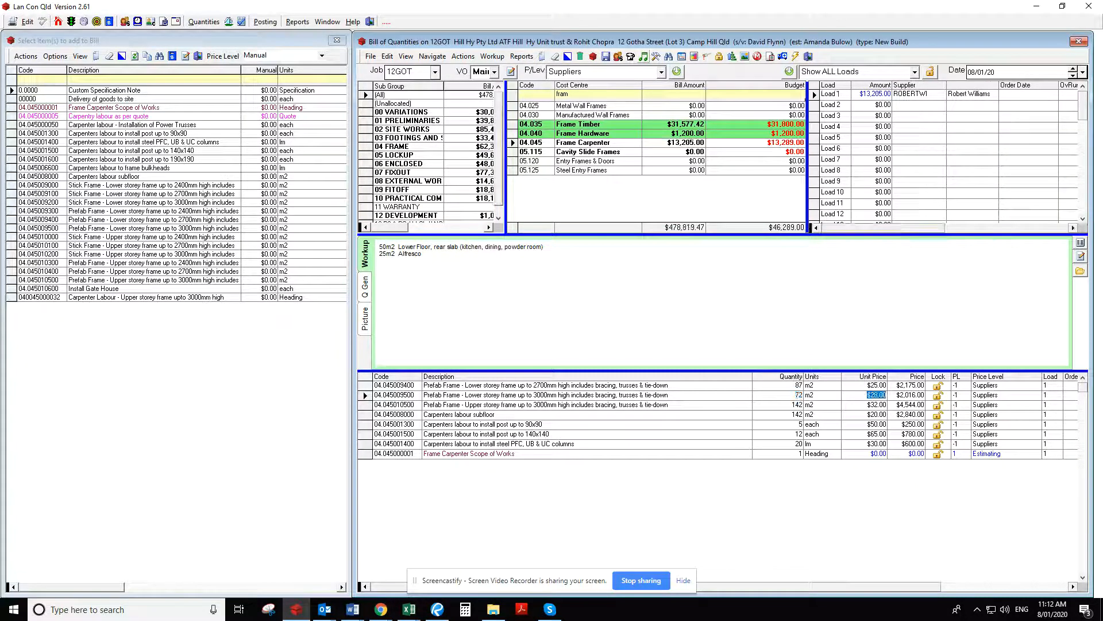
Switch back to the 12GOT drawings in Bluebeam Revu and go to the elevations on page 8
{"action": "key", "text": "alt+Tab"}
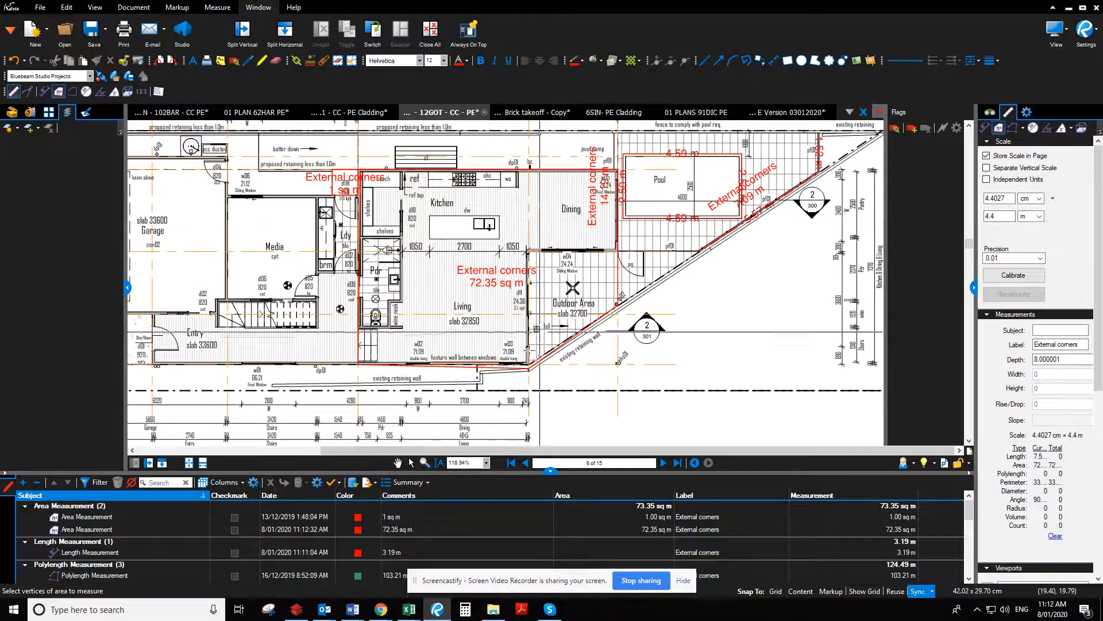
{"action": "left_click", "coordinate": [663, 464]}
{"action": "left_click", "coordinate": [663, 463]}
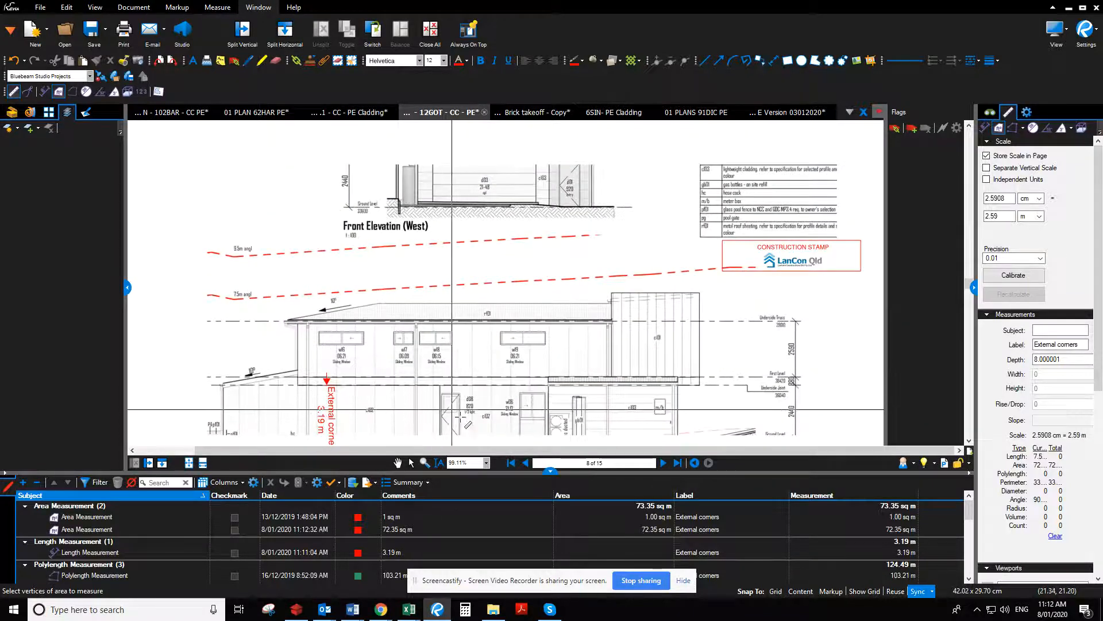
Compare the Ground Level plan on page 6 with the elevations on page 8 to identify which ground floor areas sit under each wall height
{"action": "left_click", "coordinate": [526, 463]}
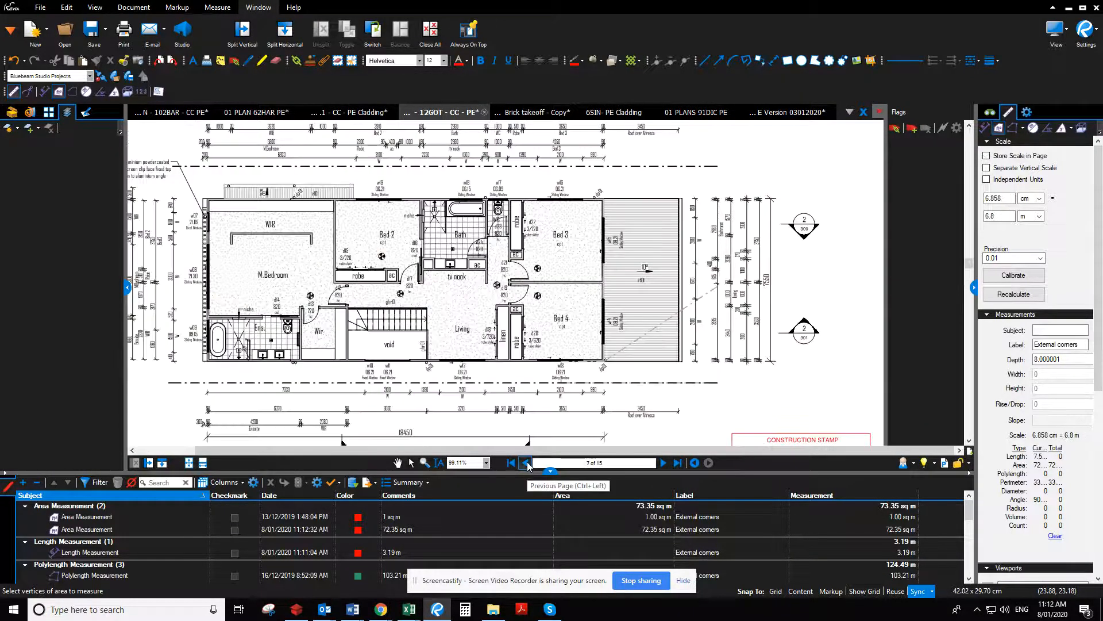
{"action": "left_click", "coordinate": [526, 463]}
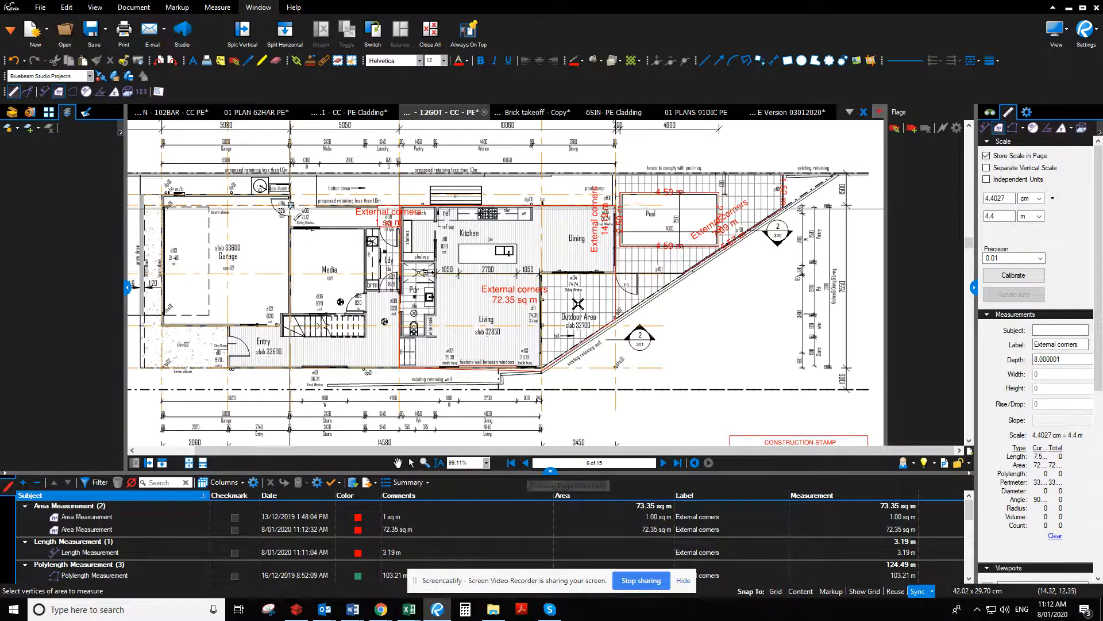
{"action": "left_click", "coordinate": [664, 463]}
{"action": "left_click", "coordinate": [664, 464]}
{"action": "scroll", "coordinate": [662, 425], "scroll_direction": "down", "scroll_amount": 1}
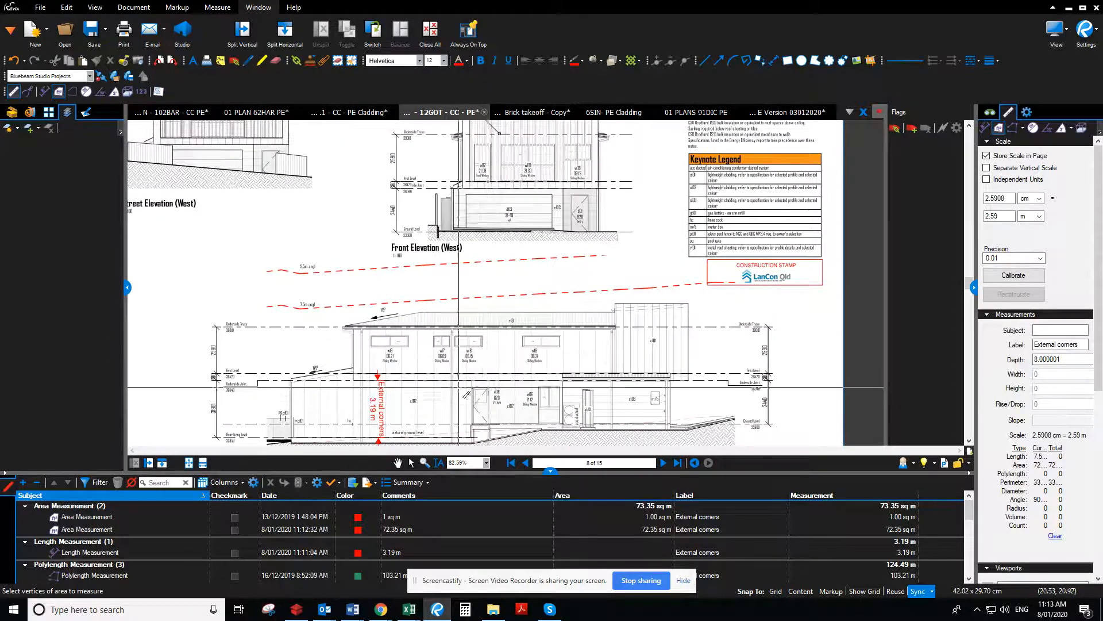
{"action": "left_click", "coordinate": [525, 462]}
{"action": "left_click", "coordinate": [525, 462]}
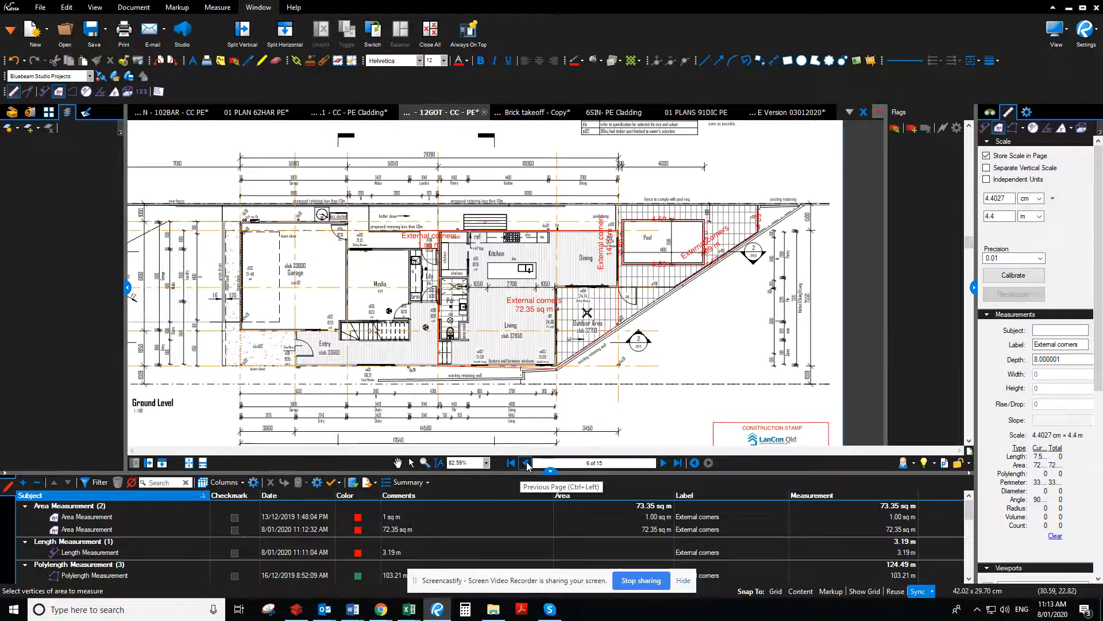
Measure the area of the front ground floor section covering the garage, media, laundry, entry and porch on the Ground Level plan
{"action": "scroll", "coordinate": [348, 275], "scroll_direction": "up", "scroll_amount": 2}
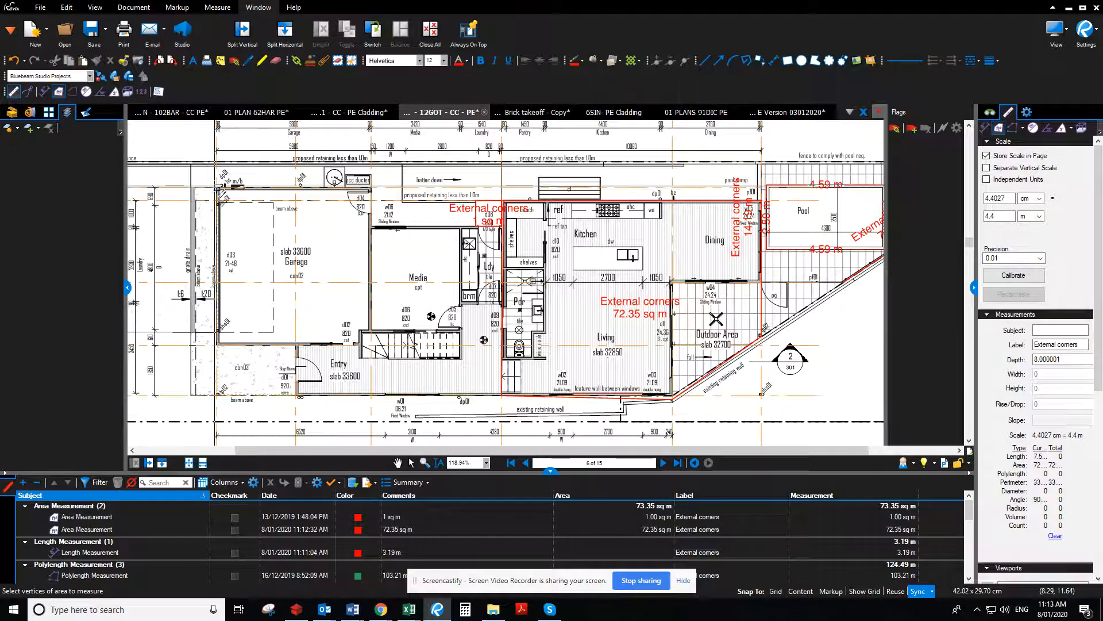
{"action": "left_click", "coordinate": [222, 188]}
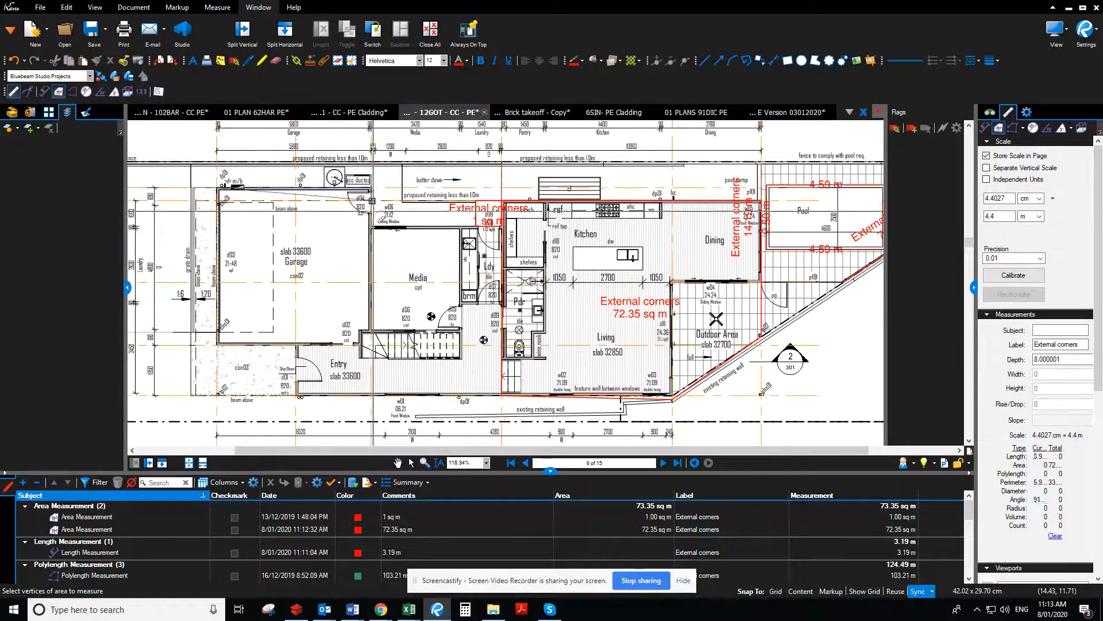
{"action": "left_click", "coordinate": [378, 230]}
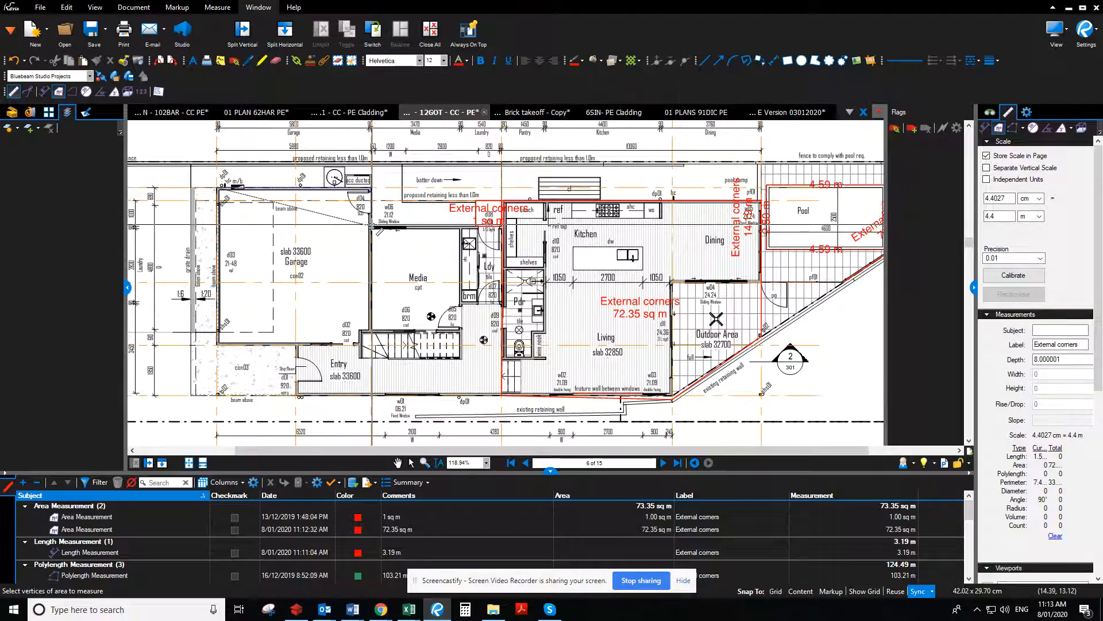
{"action": "left_click", "coordinate": [501, 226]}
{"action": "left_click", "coordinate": [502, 394]}
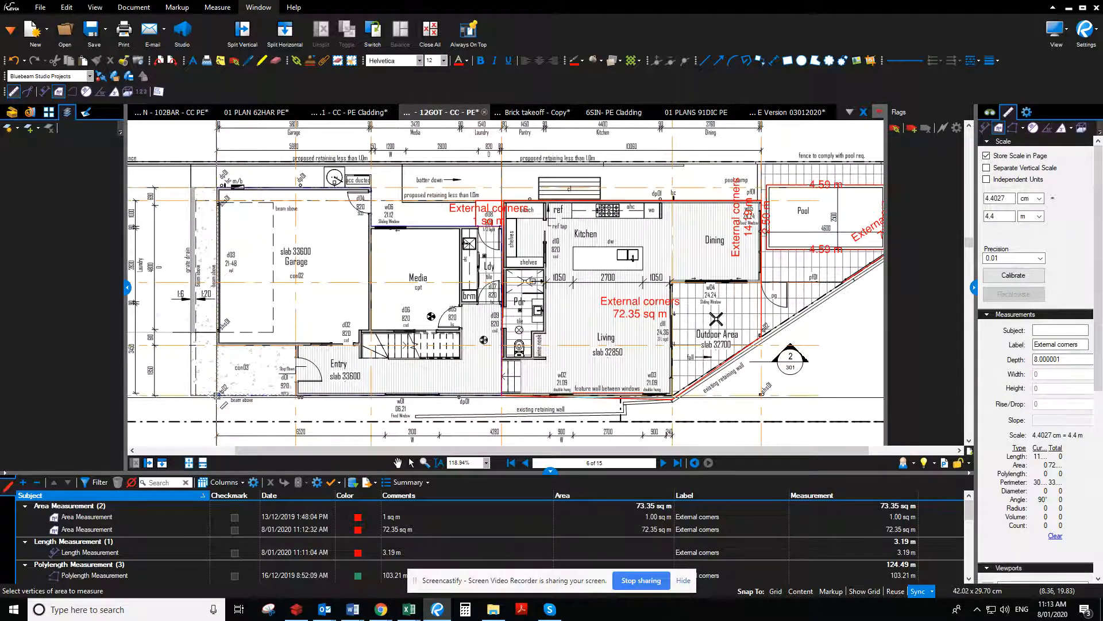
{"action": "double_click", "coordinate": [216, 396]}
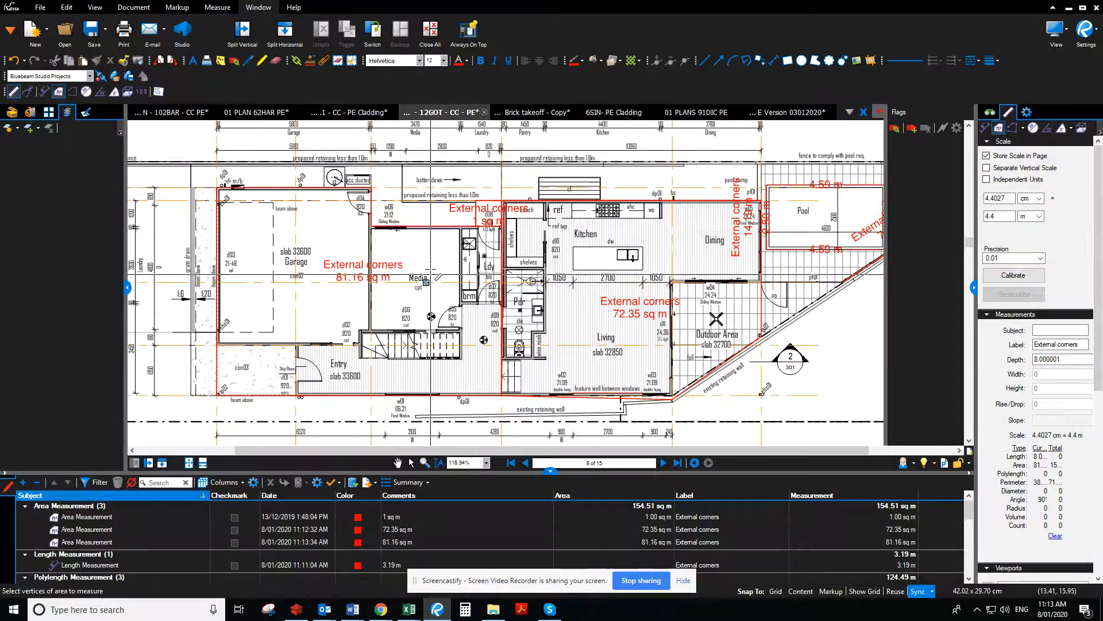
Return to the bill and set the quantity of the lower storey prefab frame up to 2700mm item to 81 m2
{"action": "double_click", "coordinate": [619, 5]}
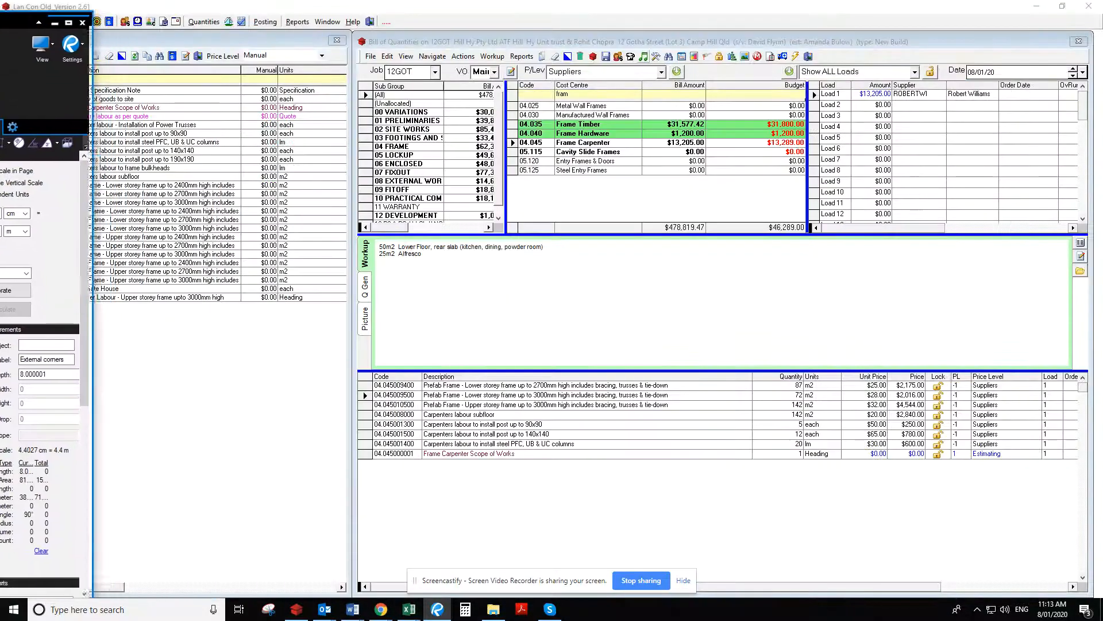
{"action": "left_click", "coordinate": [790, 385]}
{"action": "type", "text": "81"}
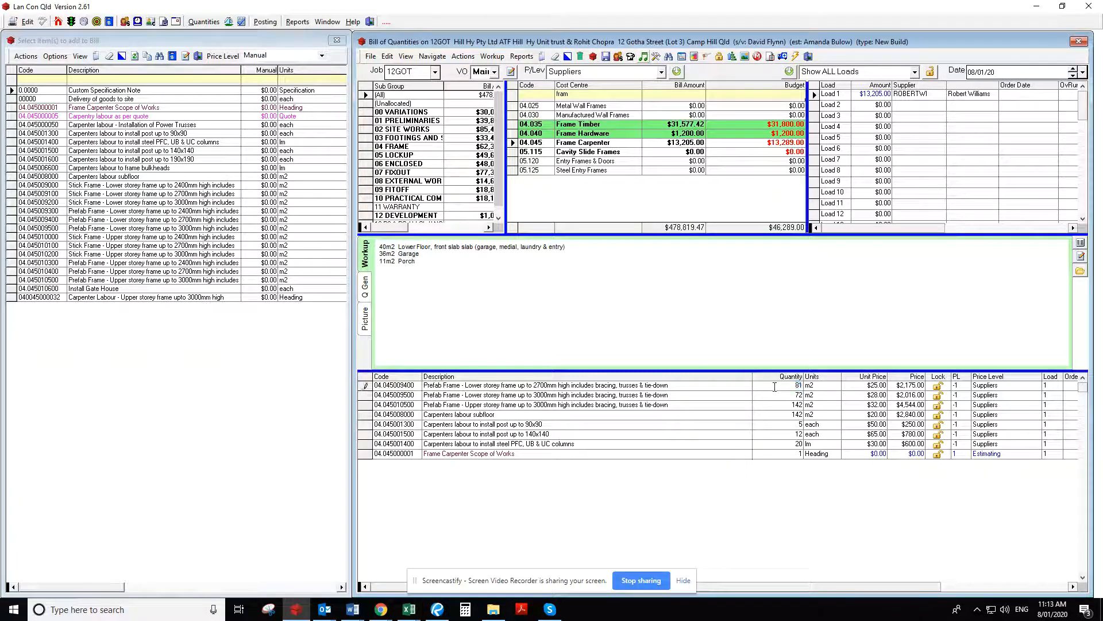
{"action": "key", "text": "Tab"}
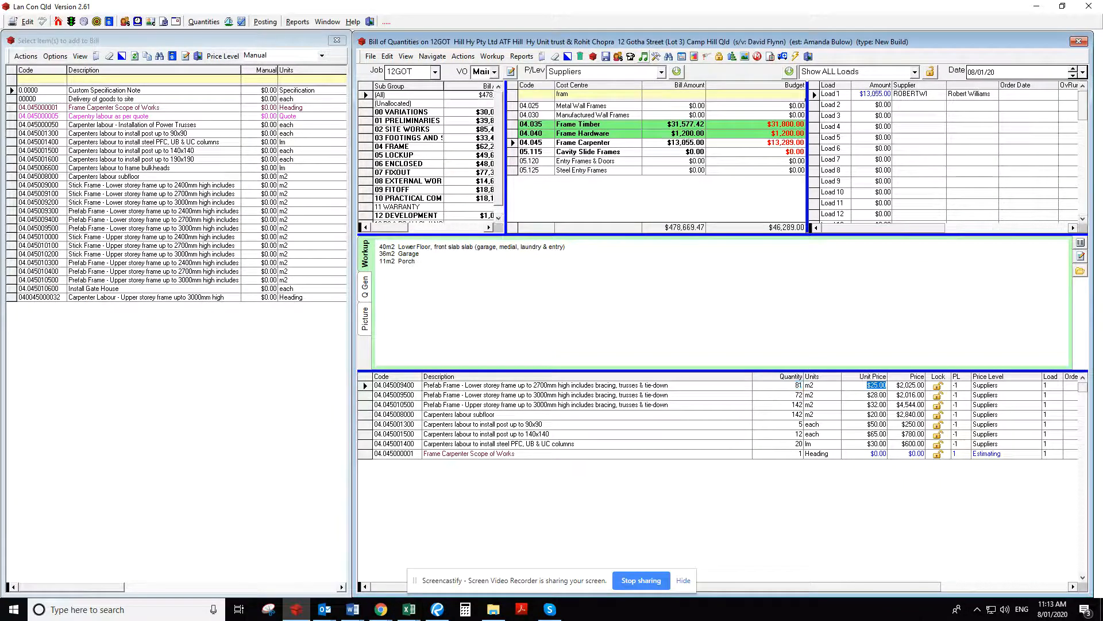
Widen the description column of the available items and add the upper storey prefab frame up to 2700mm to the bill
{"action": "key", "text": "alt+Tab"}
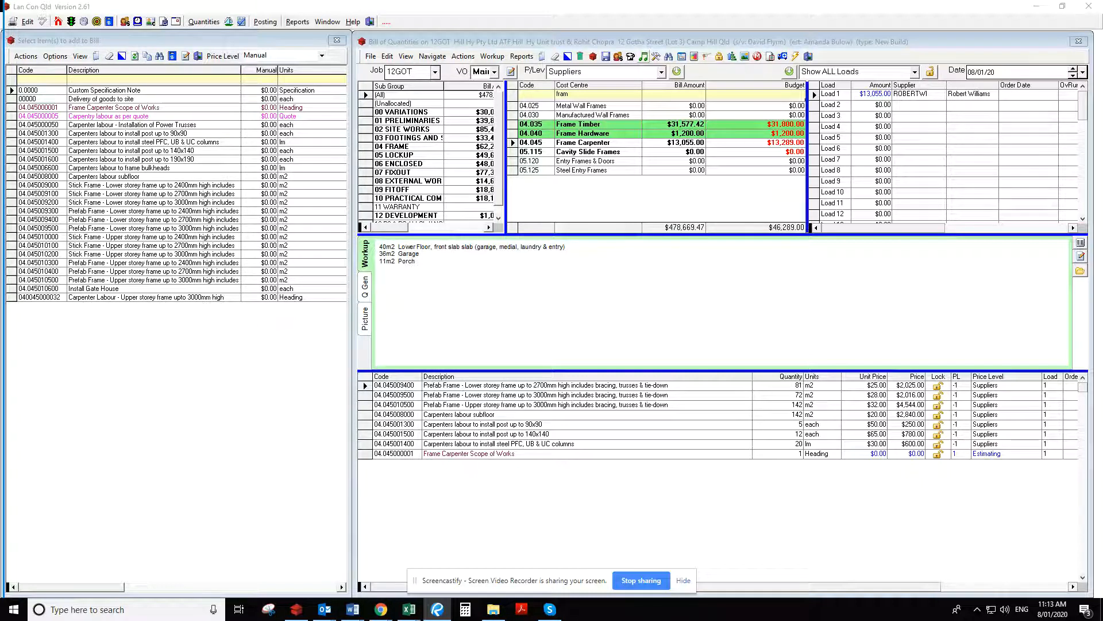
{"action": "left_click", "coordinate": [696, 406]}
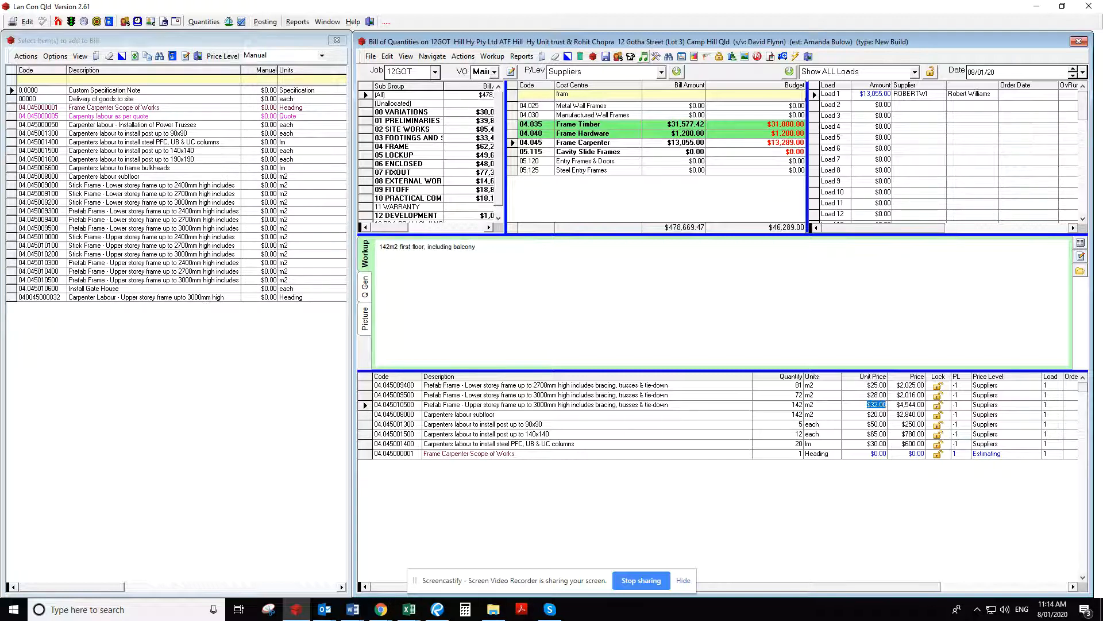
{"action": "key", "text": "alt+Tab"}
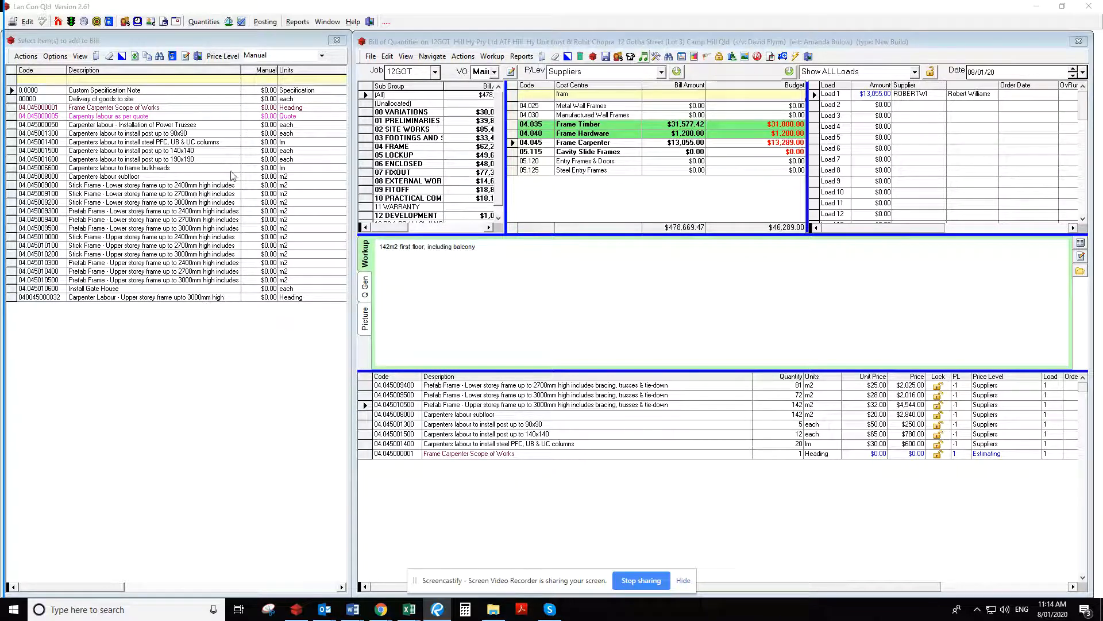
{"action": "left_click_drag", "start_coordinate": [241, 70], "coordinate": [265, 70]}
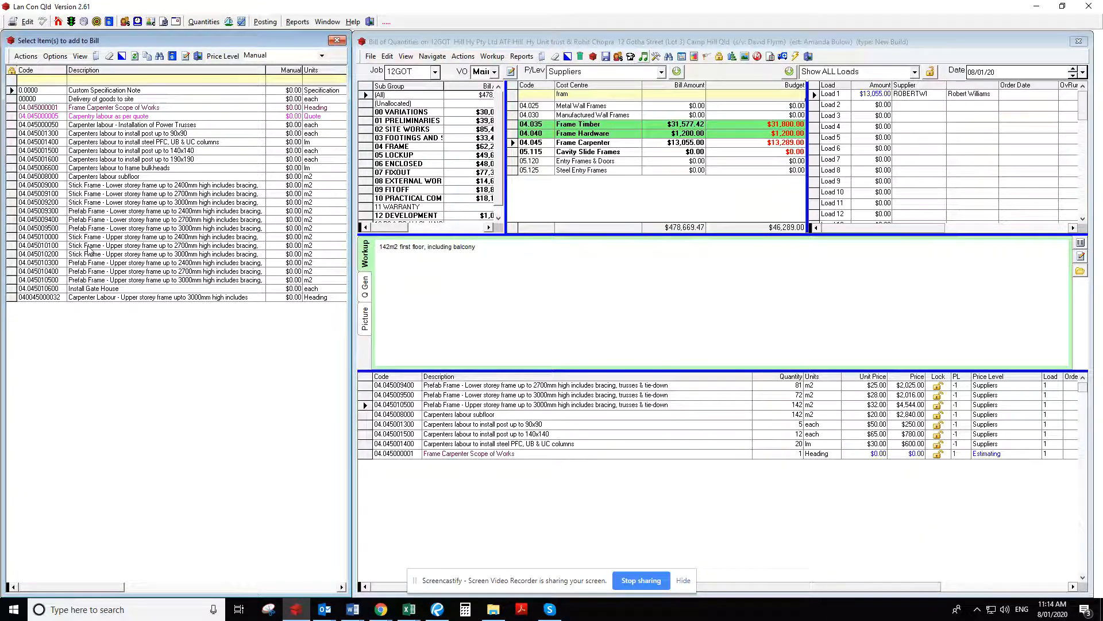
{"action": "double_click", "coordinate": [34, 271]}
Delete the upper storey prefab frame up to 3000mm item from the bill
{"action": "left_click", "coordinate": [383, 405]}
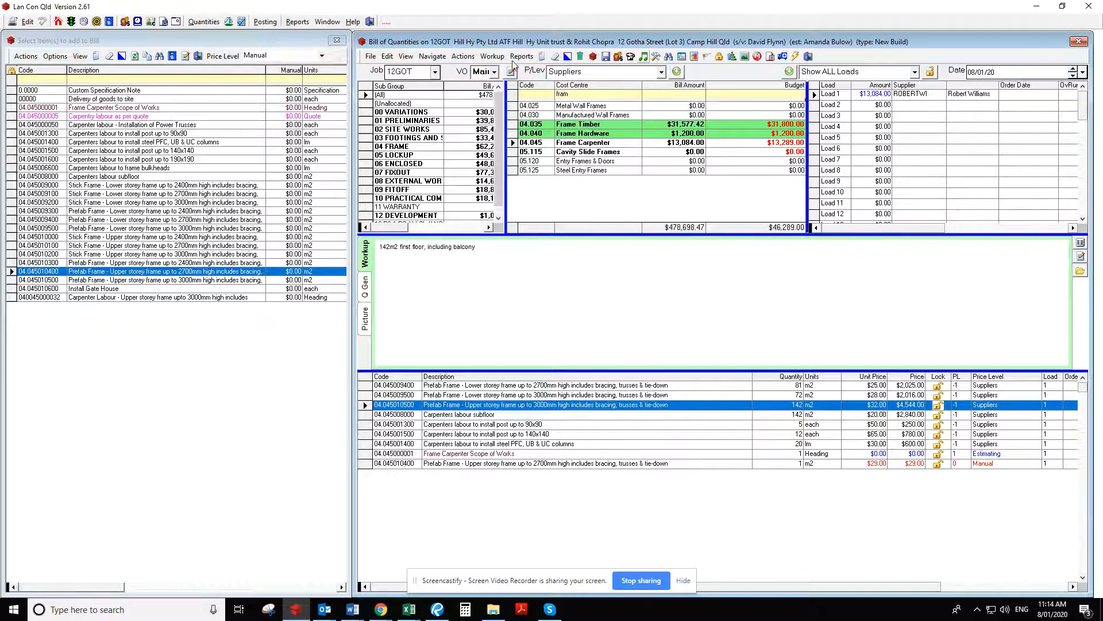
{"action": "left_click", "coordinate": [580, 56]}
{"action": "left_click", "coordinate": [571, 344]}
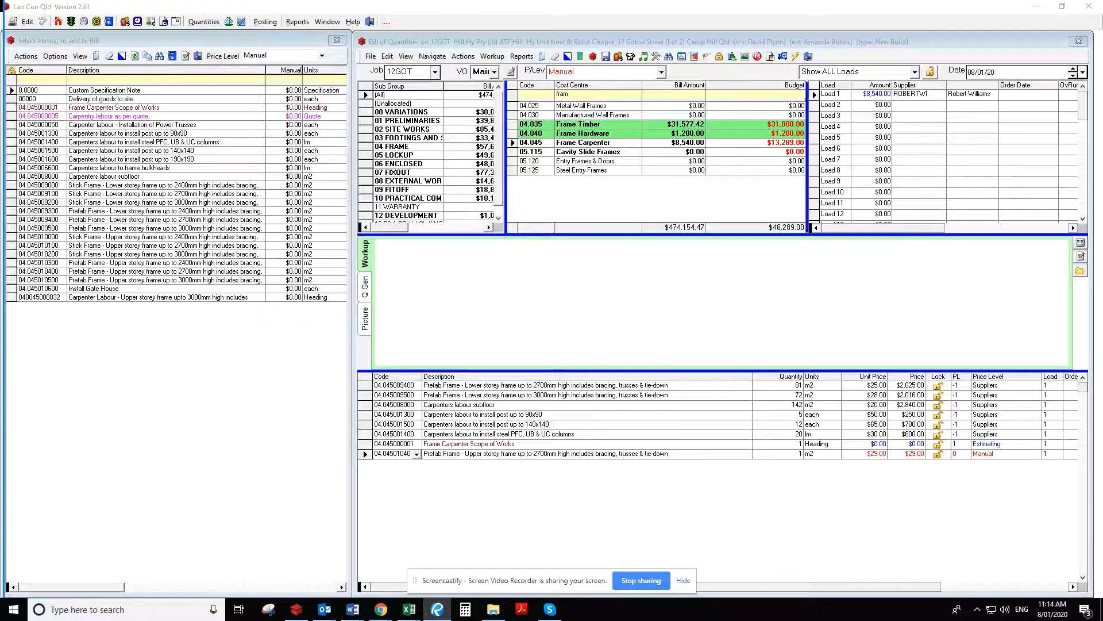
Switch to the First Level plan in Bluebeam Revu and calibrate its scale to 2.1 m along the 2100 dimension beside Bed 4
{"action": "key", "text": "alt+Tab"}
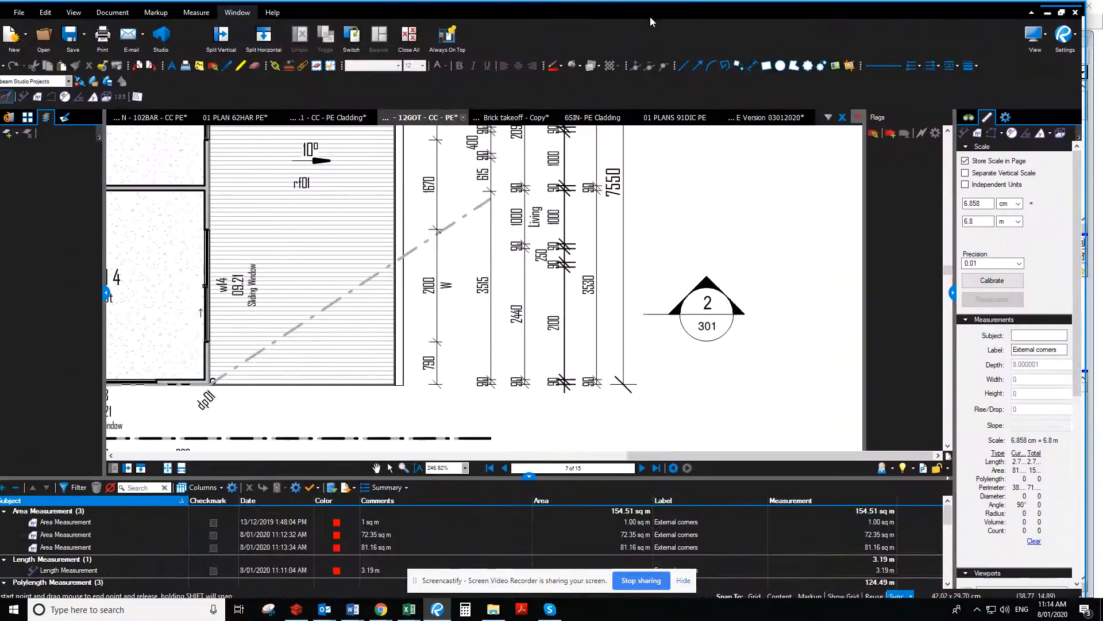
{"action": "scroll", "coordinate": [597, 239], "scroll_direction": "down", "scroll_amount": 5}
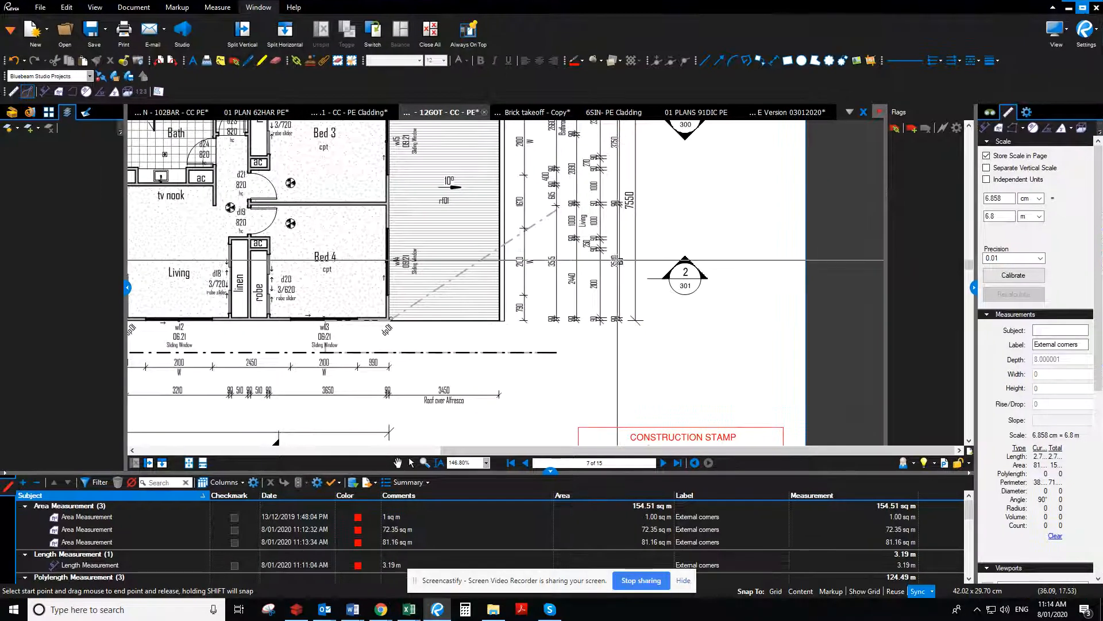
{"action": "scroll", "coordinate": [600, 262], "scroll_direction": "down", "scroll_amount": 3}
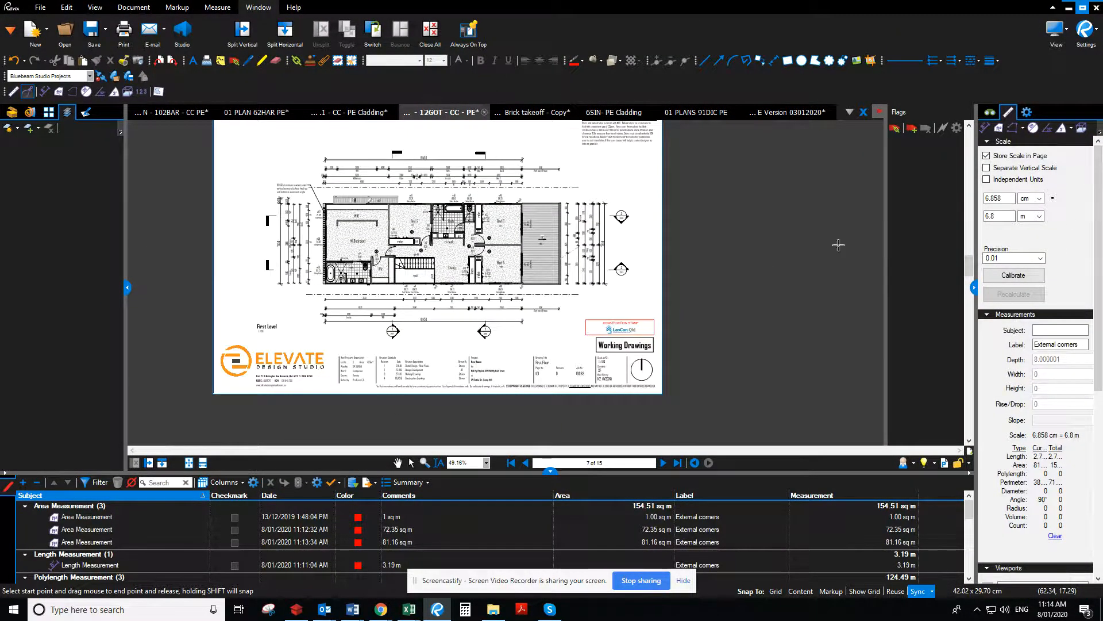
{"action": "scroll", "coordinate": [636, 270], "scroll_direction": "up", "scroll_amount": 3}
{"action": "scroll", "coordinate": [594, 280], "scroll_direction": "up", "scroll_amount": 5}
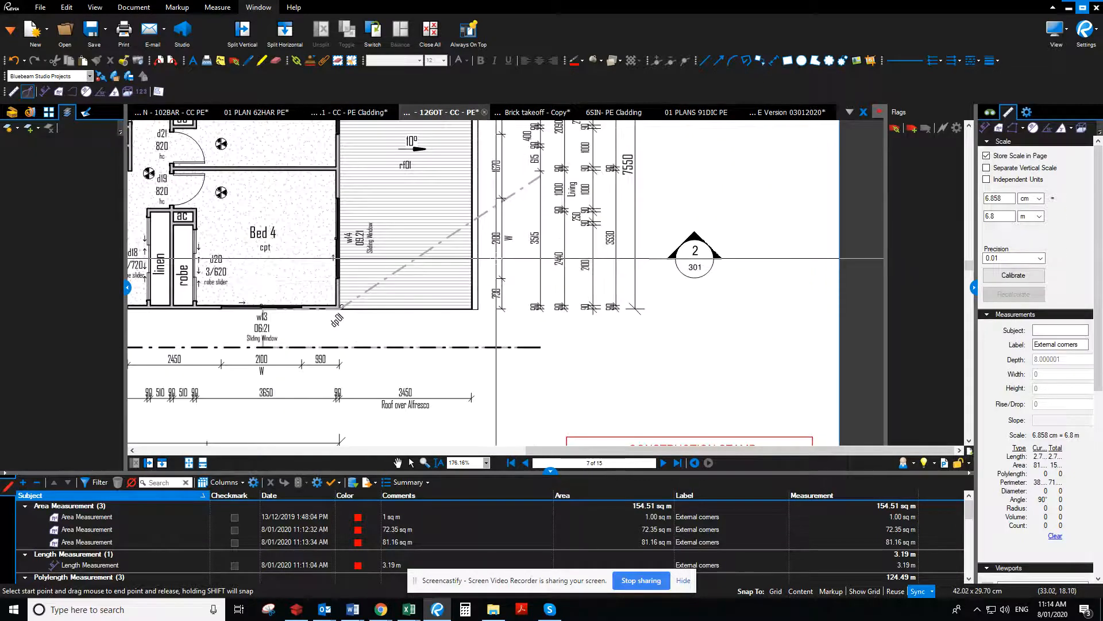
{"action": "scroll", "coordinate": [622, 283], "scroll_direction": "up", "scroll_amount": 1}
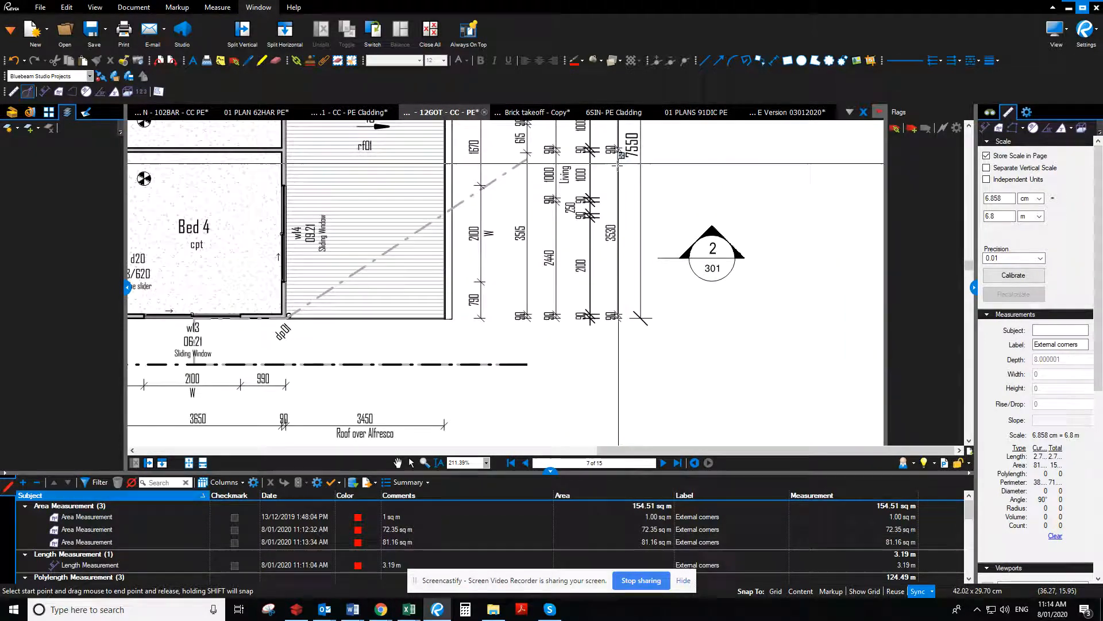
{"action": "left_click_drag", "start_coordinate": [482, 185], "coordinate": [482, 287]}
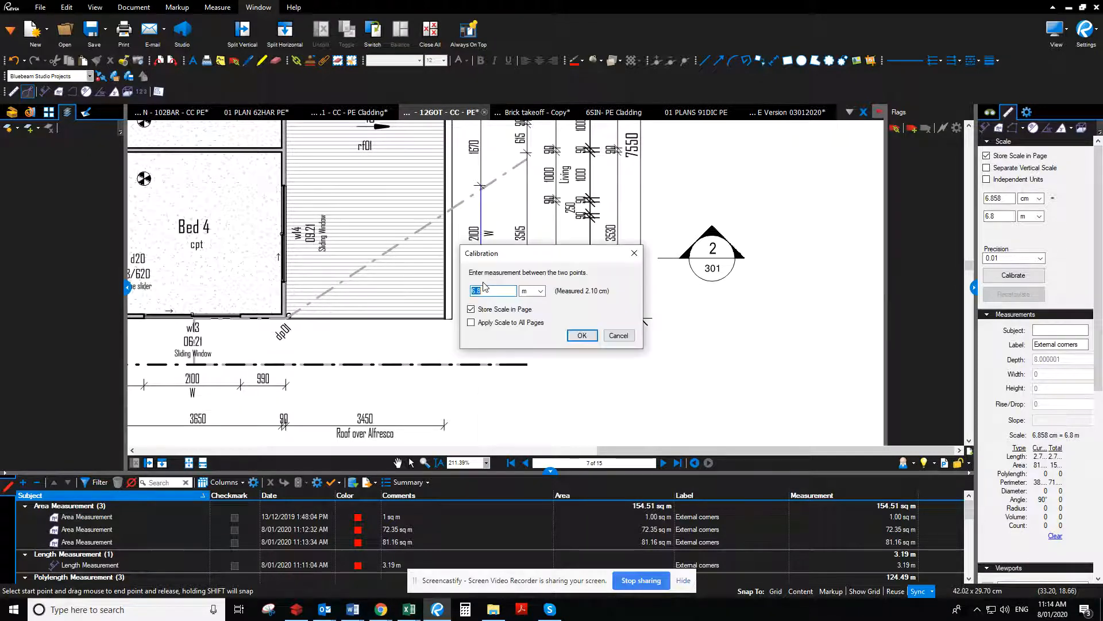
{"action": "key", "text": "Return"}
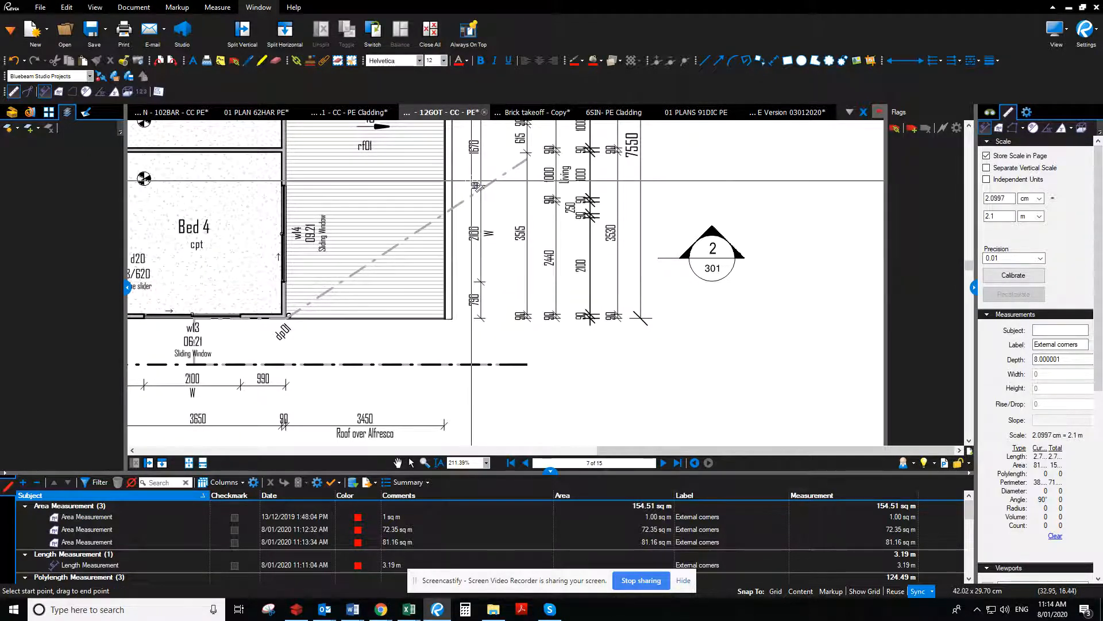
Measure the First Level floor area around the outer walls, excluding the roof over the alfresco
{"action": "left_click", "coordinate": [399, 463]}
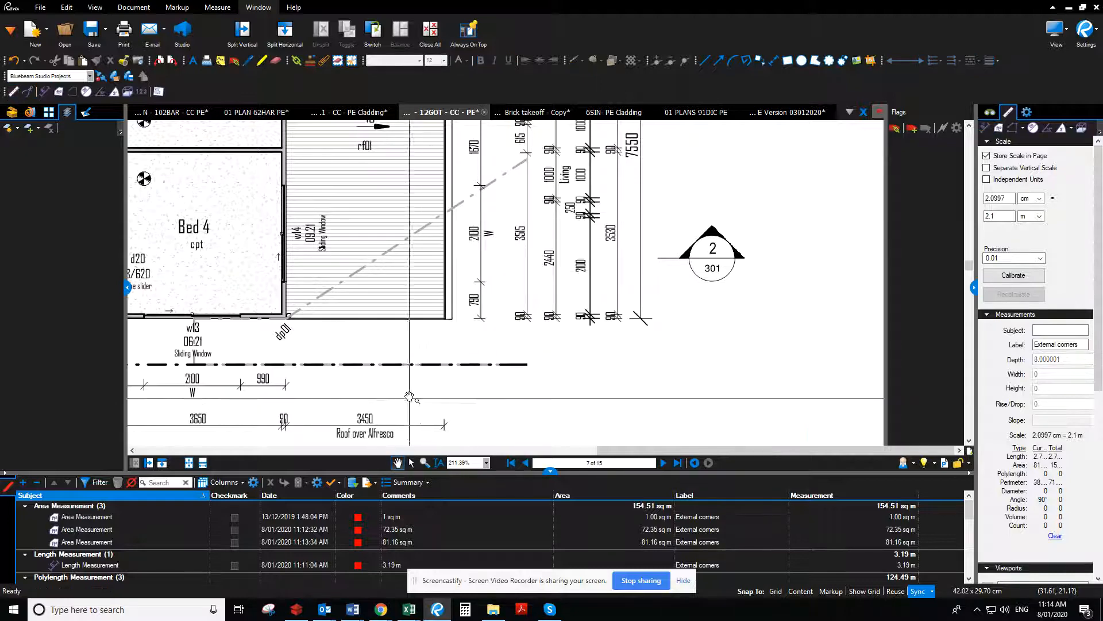
{"action": "scroll", "coordinate": [408, 394], "scroll_direction": "down", "scroll_amount": 4}
{"action": "left_click_drag", "start_coordinate": [362, 396], "coordinate": [634, 379]}
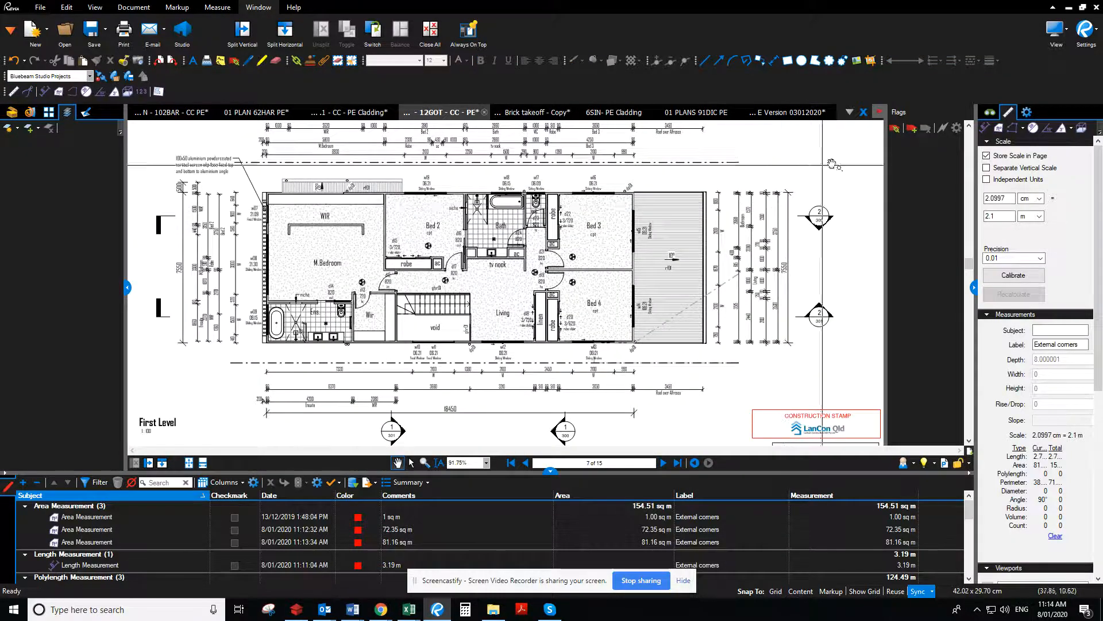
{"action": "left_click", "coordinate": [999, 128]}
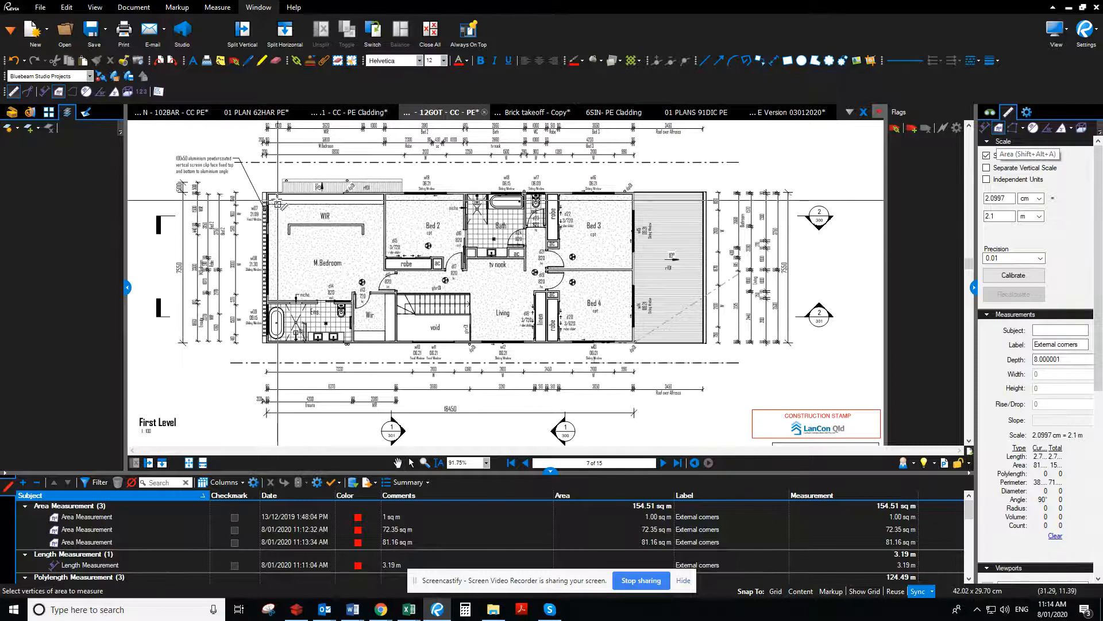
{"action": "left_click", "coordinate": [265, 194]}
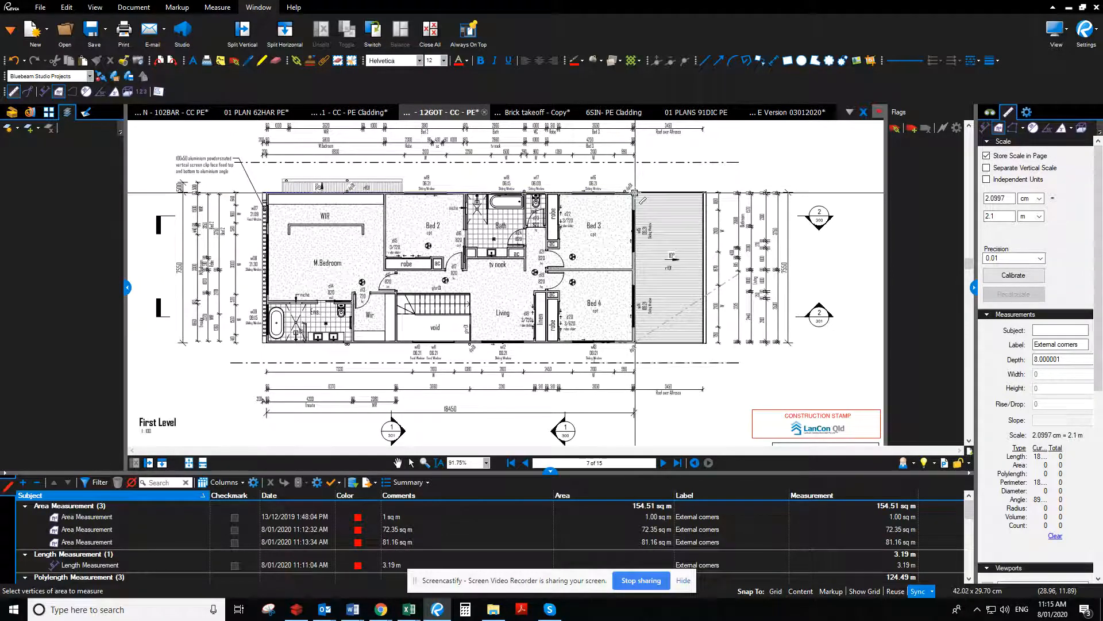
{"action": "left_click", "coordinate": [635, 194]}
{"action": "left_click", "coordinate": [633, 346]}
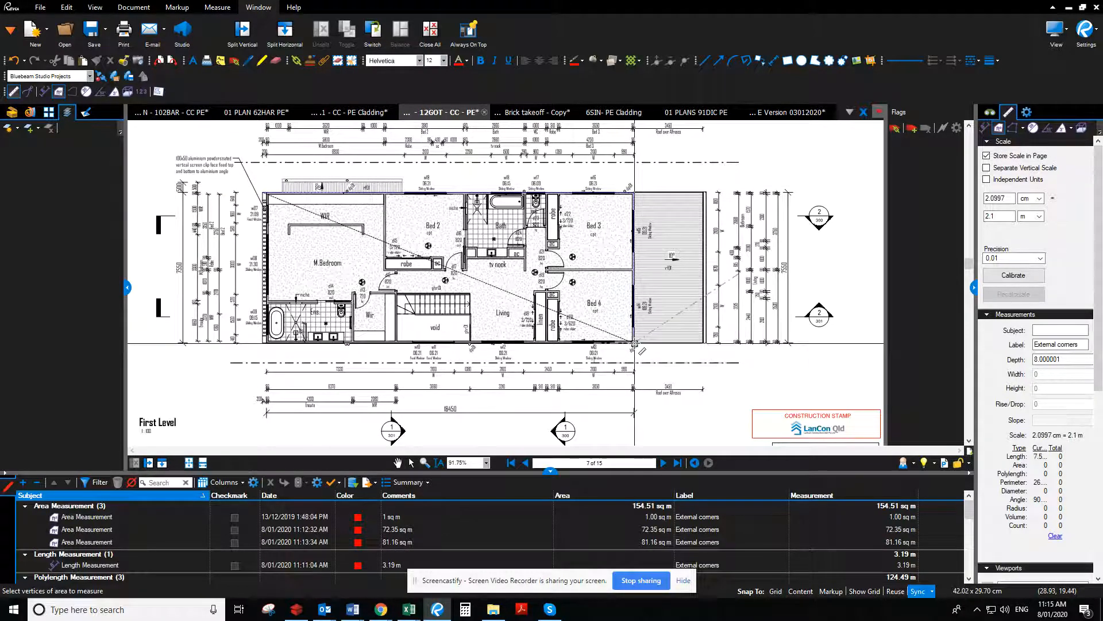
{"action": "double_click", "coordinate": [263, 345]}
Return to the bill and give the upper storey prefab frame up to 2700mm item a quantity of 140 m2 and price level -1
{"action": "left_click_drag", "start_coordinate": [827, 5], "coordinate": [0, 46]}
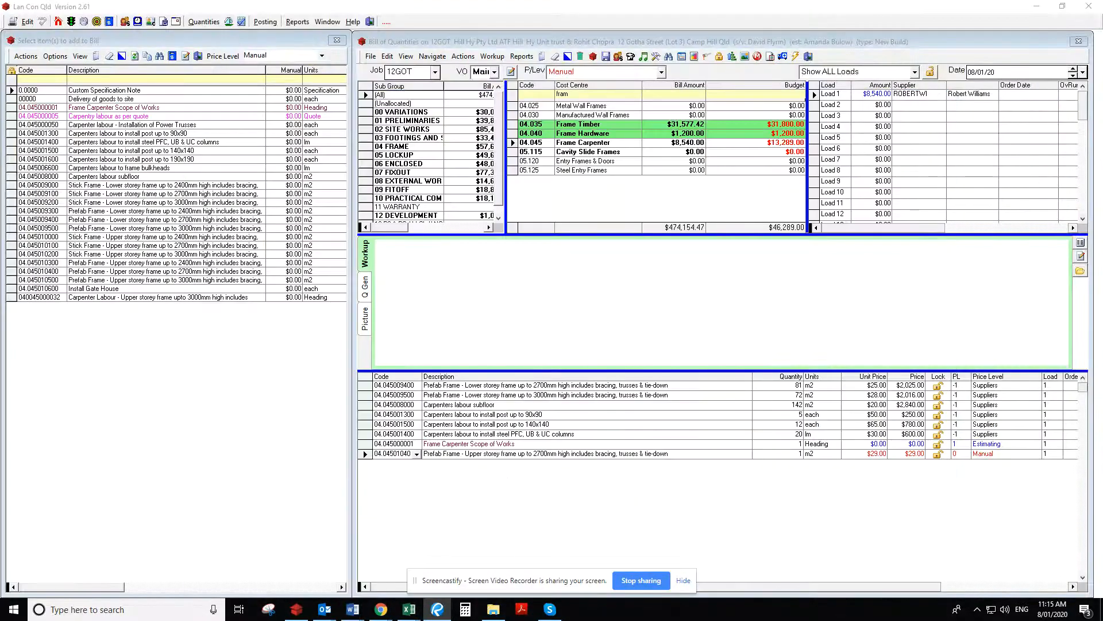
{"action": "left_click", "coordinate": [792, 455]}
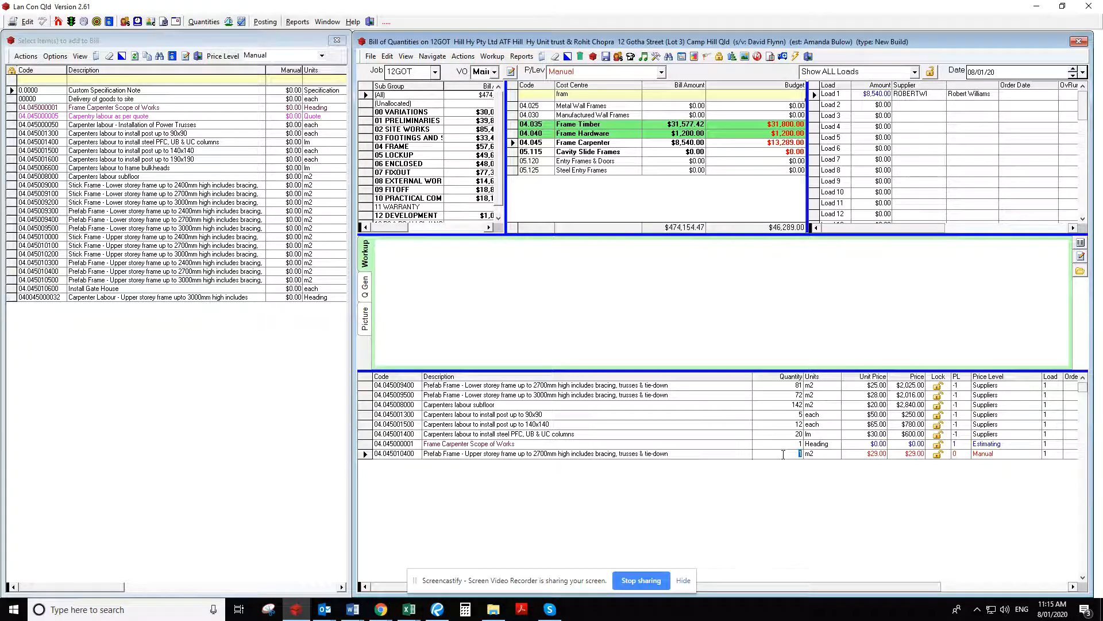
{"action": "key", "text": "Return"}
{"action": "left_click", "coordinate": [958, 456]}
{"action": "type", "text": "-1"}
{"action": "key", "text": "Tab"}
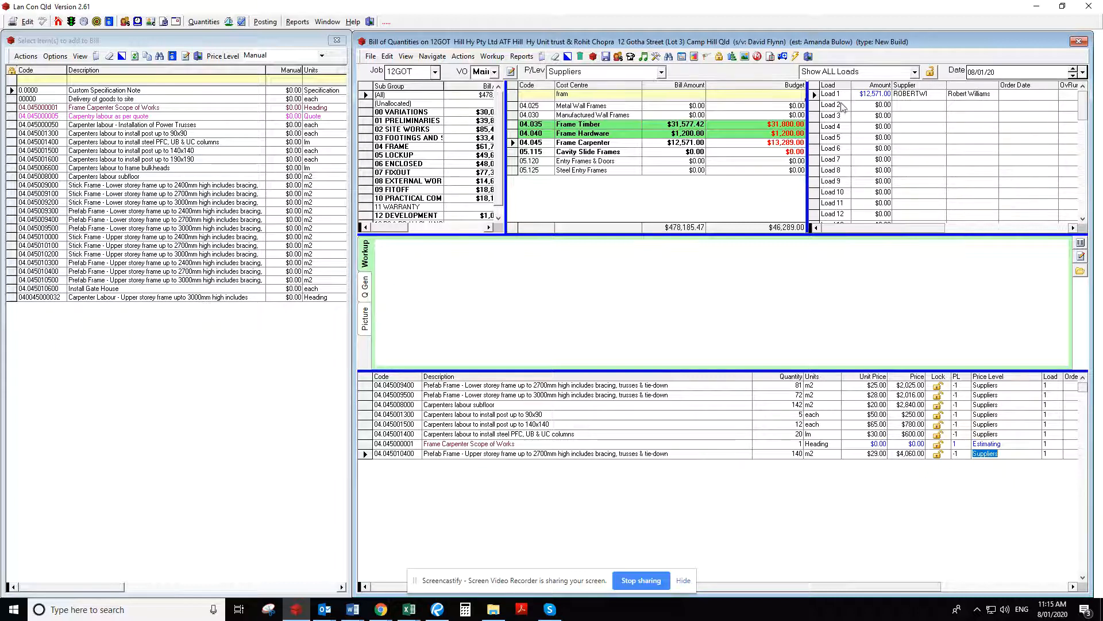
Set the quantity of the Carpenters labour subfloor item in the bill to 140 m2
{"action": "left_click", "coordinate": [468, 405]}
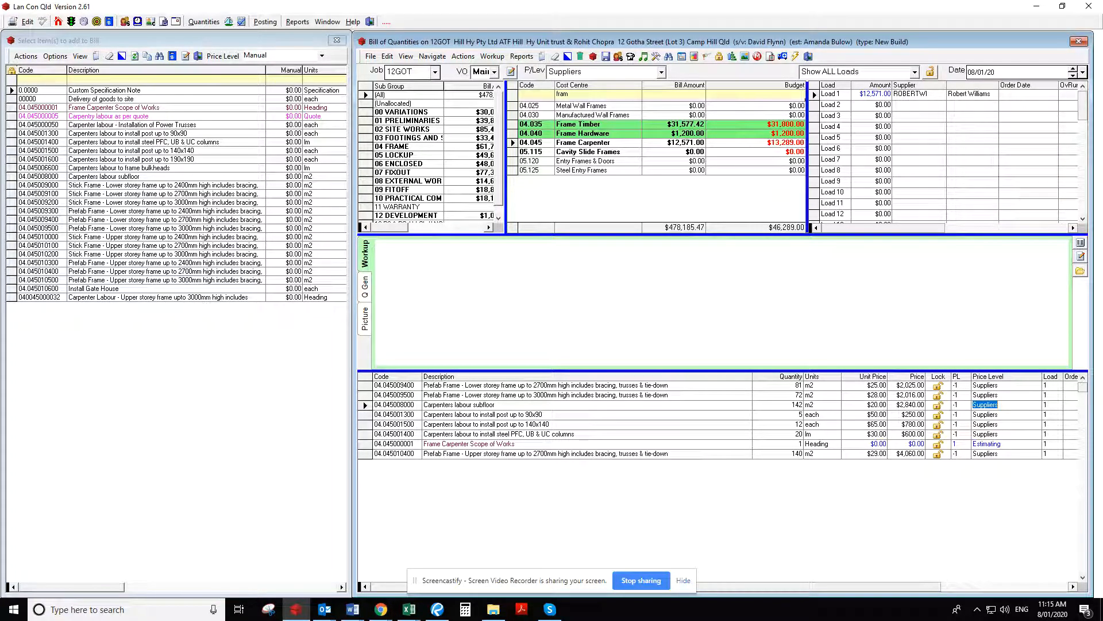
{"action": "key", "text": "alt+Tab"}
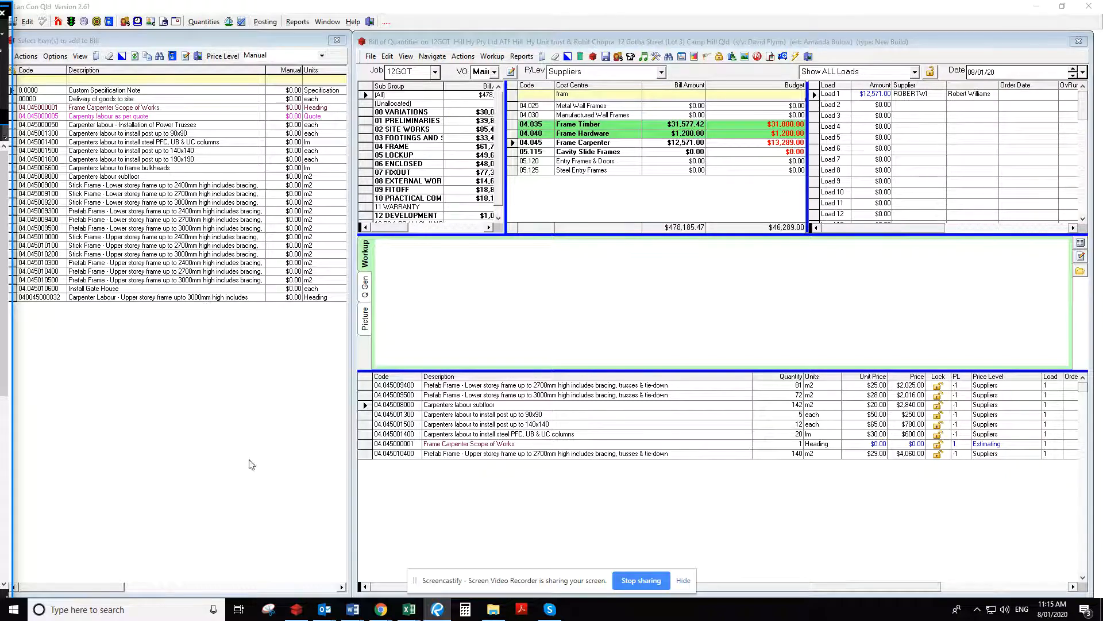
{"action": "left_click", "coordinate": [508, 409]}
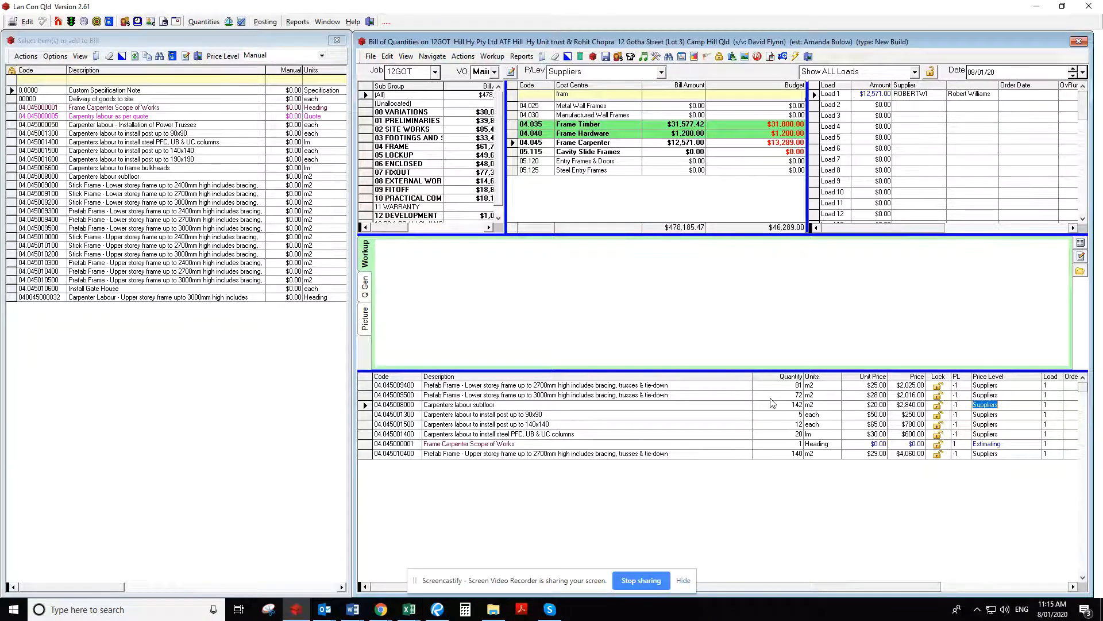
{"action": "left_click", "coordinate": [775, 406]}
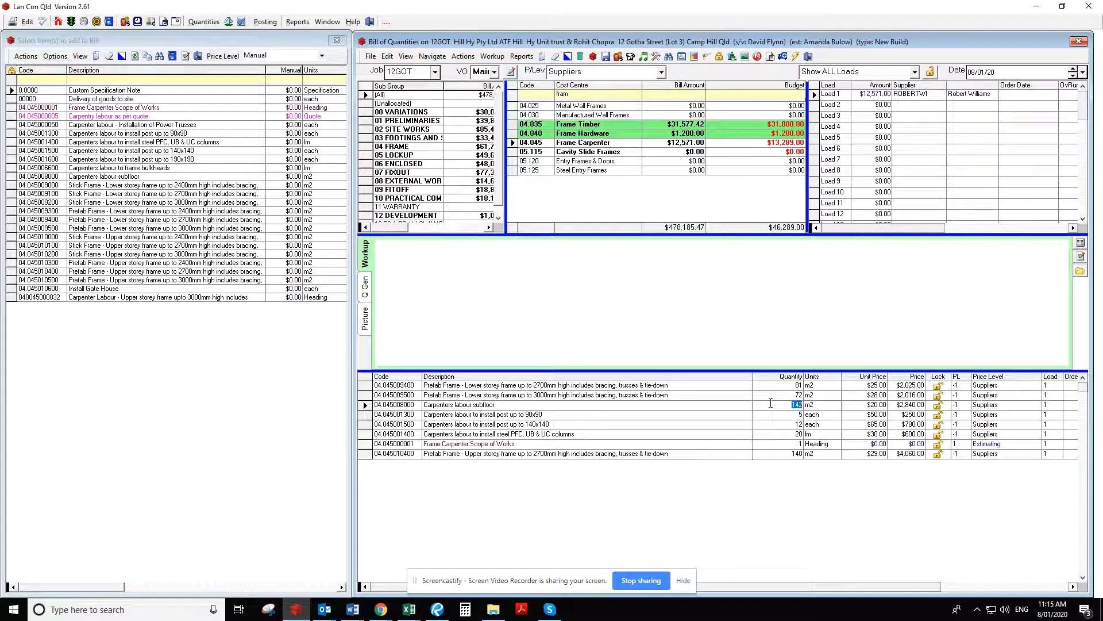
{"action": "type", "text": "140"}
{"action": "key", "text": "Tab"}
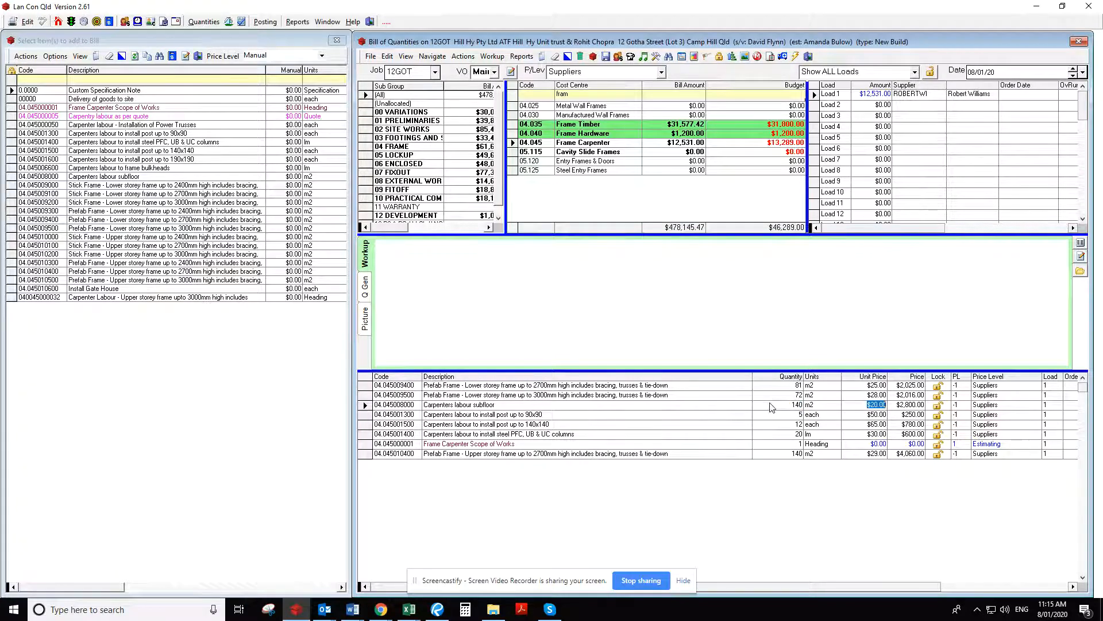
Select the post up to 90x90 labour item, then switch to Bluebeam Revu and check the Ground Level keynote legend for the post types
{"action": "key", "text": "Down"}
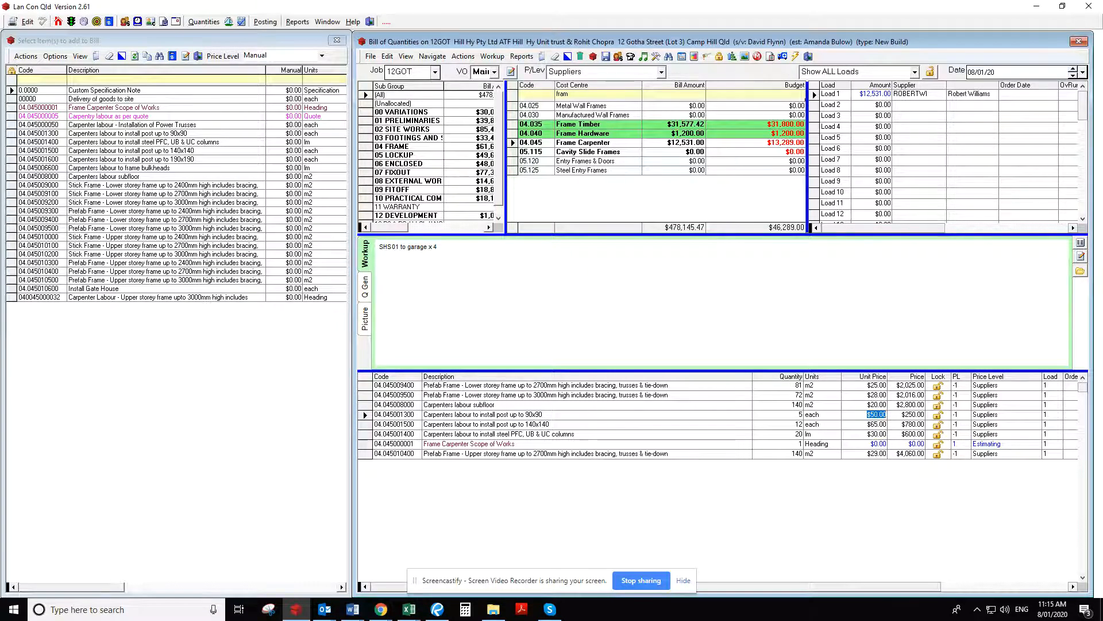
{"action": "key", "text": "alt+Tab"}
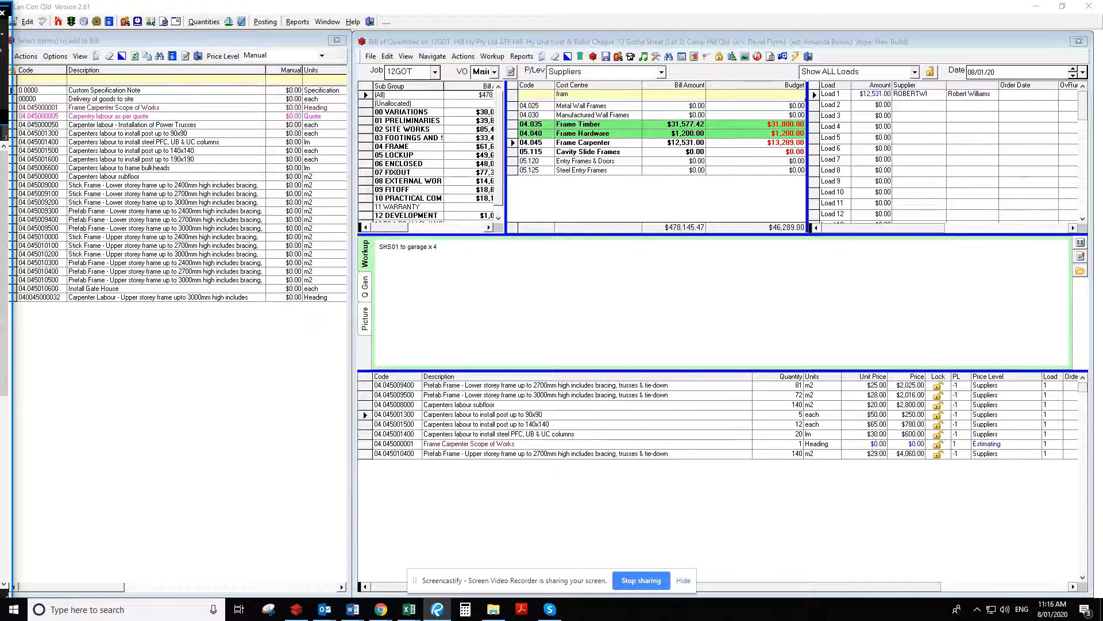
{"action": "left_click_drag", "start_coordinate": [0, 12], "coordinate": [632, 26]}
{"action": "scroll", "coordinate": [643, 316], "scroll_direction": "up", "scroll_amount": 4}
{"action": "left_click_drag", "start_coordinate": [566, 310], "coordinate": [612, 362]}
{"action": "scroll", "coordinate": [612, 361], "scroll_direction": "up", "scroll_amount": 5}
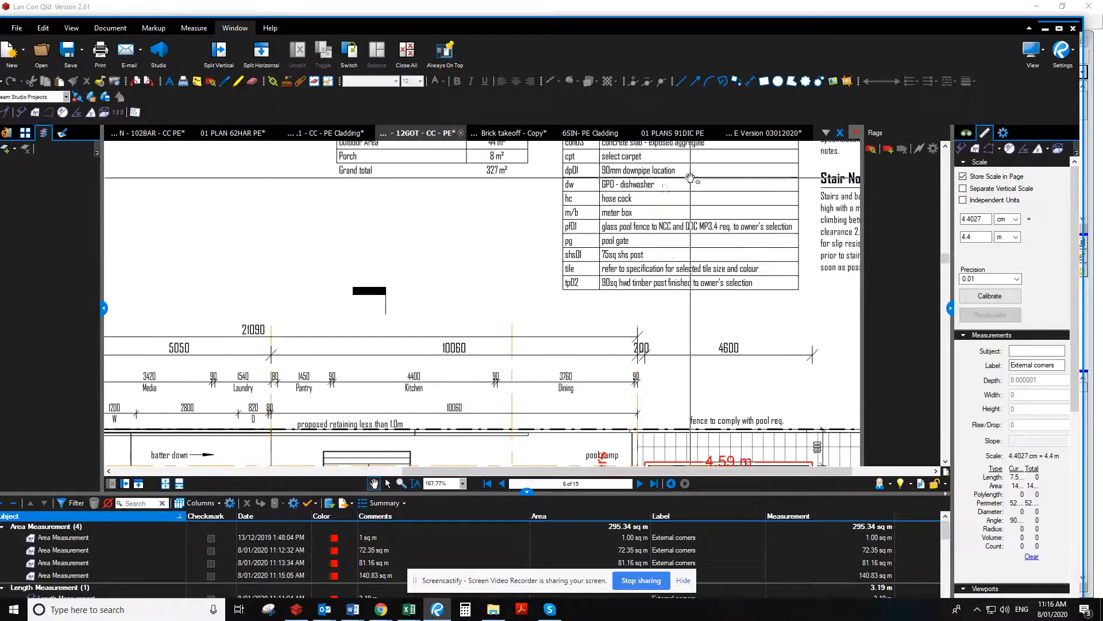
{"action": "scroll", "coordinate": [580, 183], "scroll_direction": "down", "scroll_amount": 4}
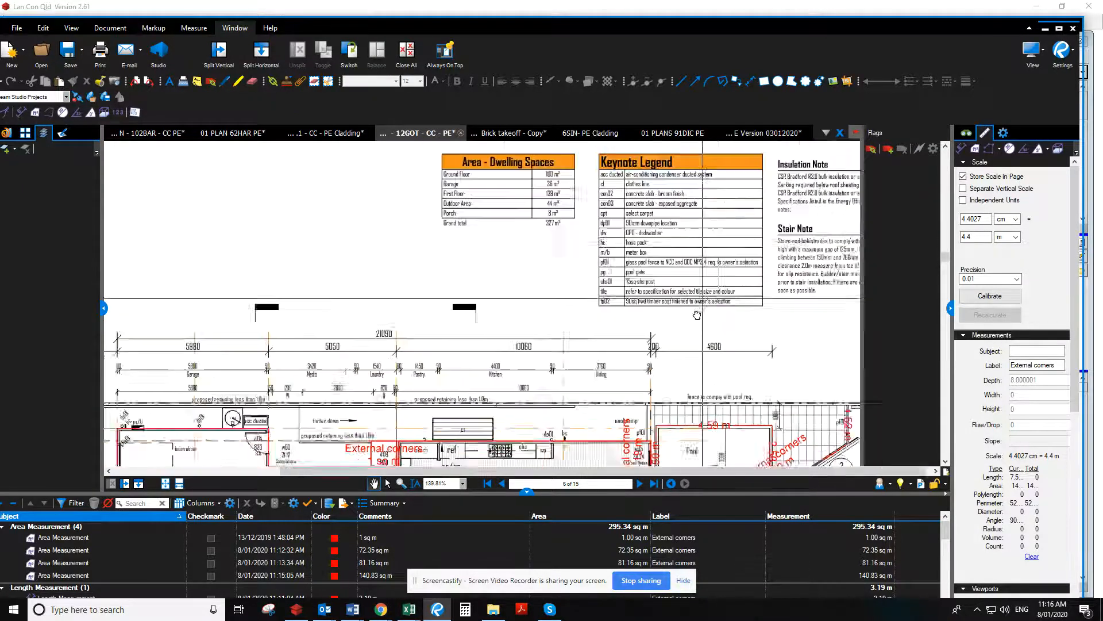
{"action": "left_click_drag", "start_coordinate": [692, 433], "coordinate": [731, 250]}
{"action": "scroll", "coordinate": [581, 405], "scroll_direction": "down", "scroll_amount": 1}
{"action": "scroll", "coordinate": [579, 403], "scroll_direction": "down", "scroll_amount": 3}
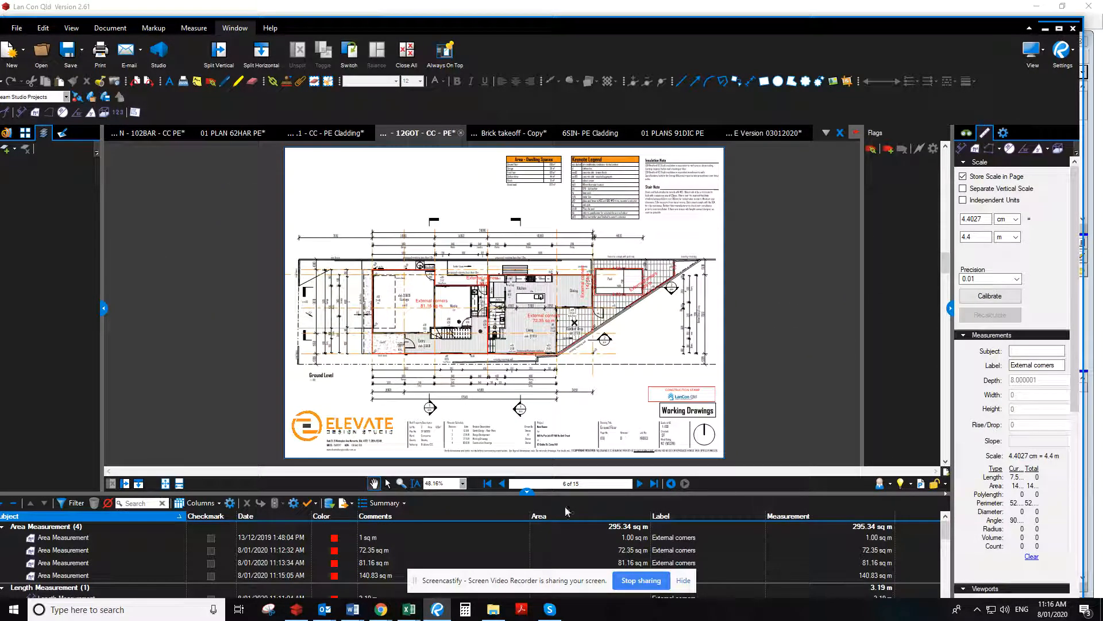
Select the existing area measurement markups on the Ground Level plan and move them clear of the floor plan
{"action": "left_click", "coordinate": [387, 484]}
{"action": "left_click_drag", "start_coordinate": [347, 248], "coordinate": [689, 365]}
{"action": "left_click_drag", "start_coordinate": [592, 276], "coordinate": [755, 363]}
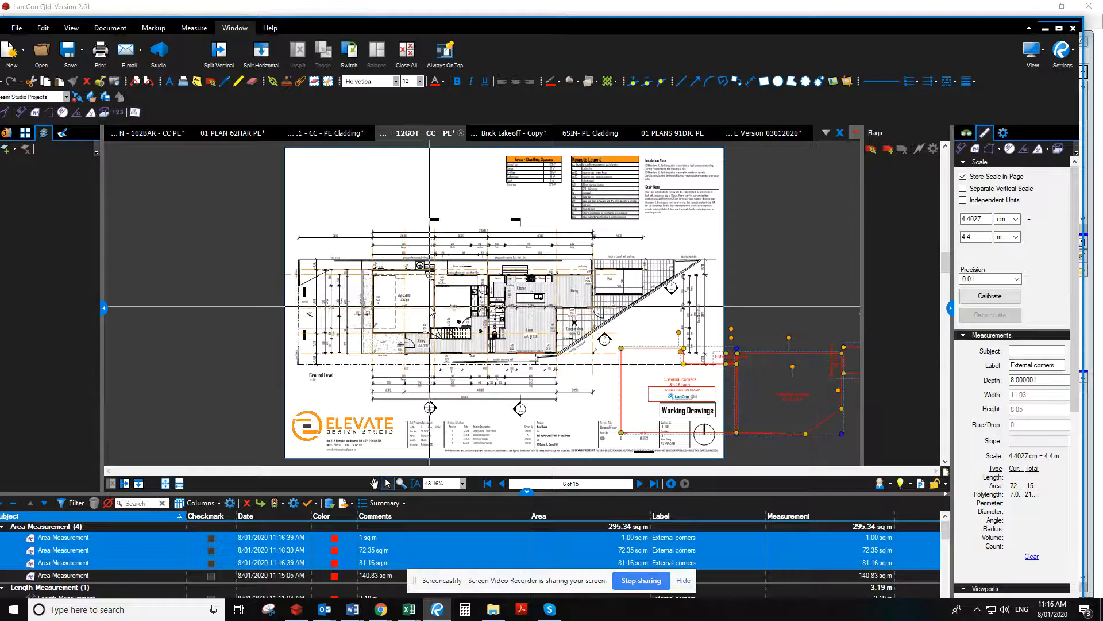
Start a Count measurement for the Ground Level plan with the label Post Qty
{"action": "scroll", "coordinate": [471, 318], "scroll_direction": "up", "scroll_amount": 1}
{"action": "scroll", "coordinate": [471, 313], "scroll_direction": "up", "scroll_amount": 3}
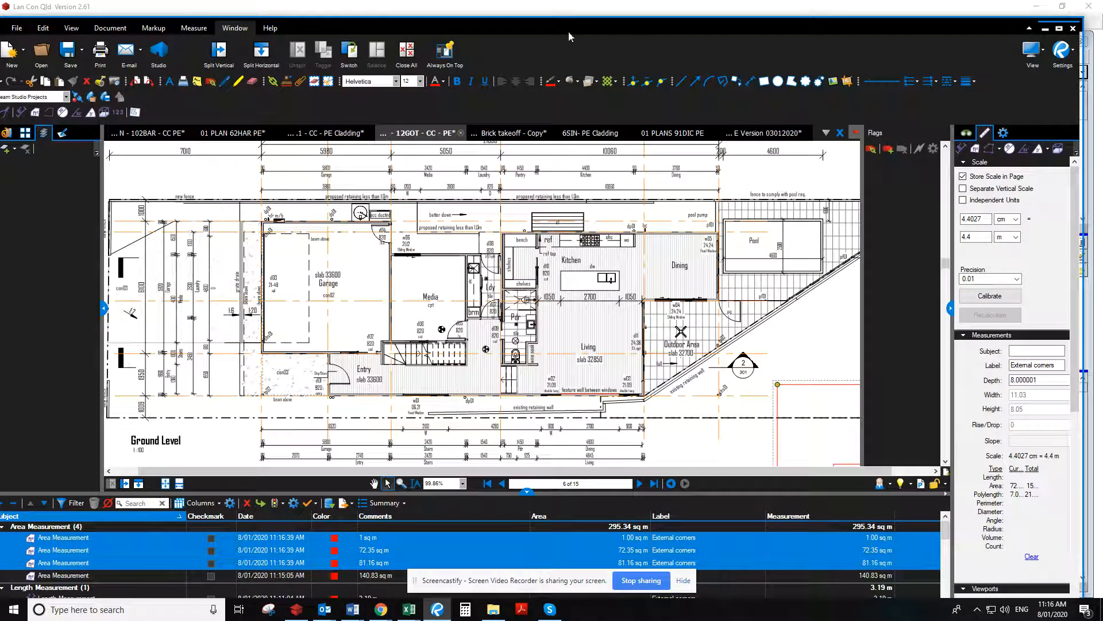
{"action": "left_click", "coordinate": [201, 34]}
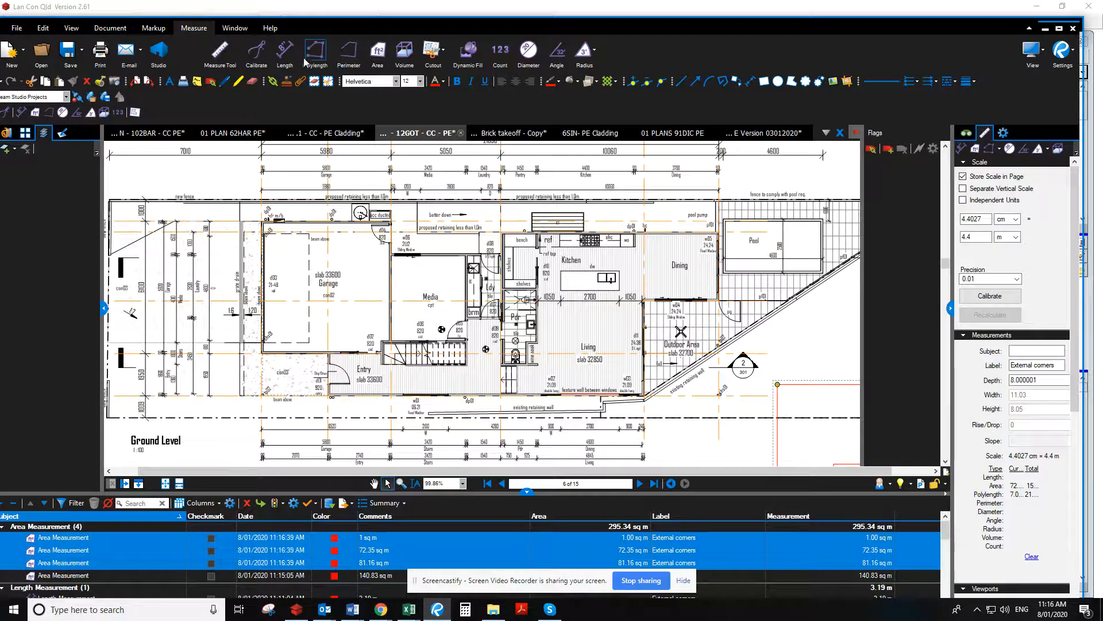
{"action": "left_click", "coordinate": [500, 50]}
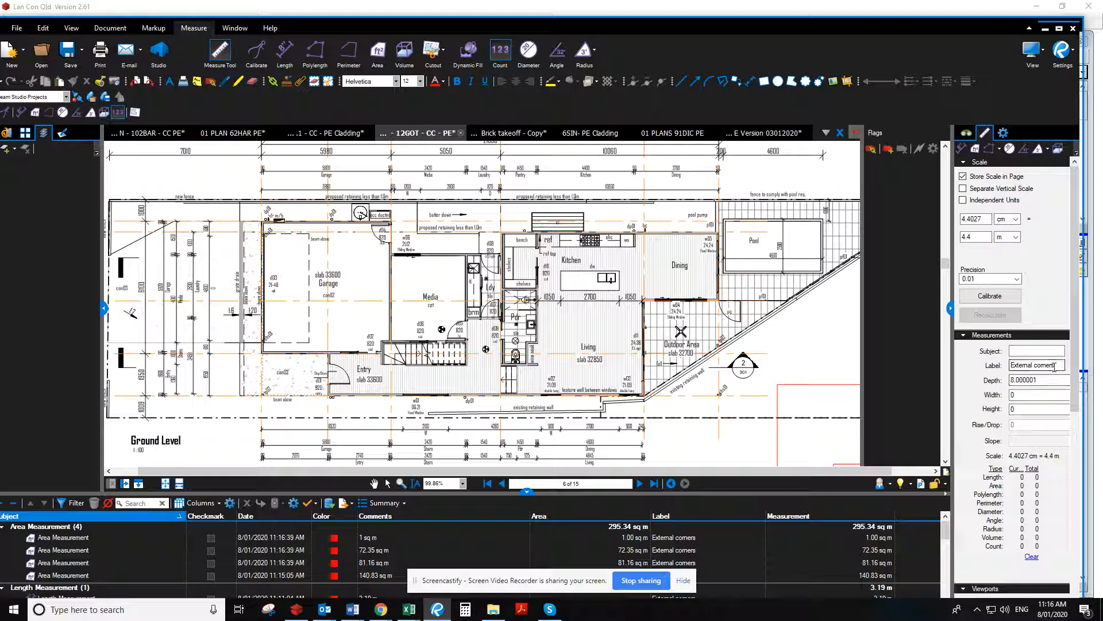
{"action": "left_click_drag", "start_coordinate": [1059, 367], "coordinate": [978, 368]}
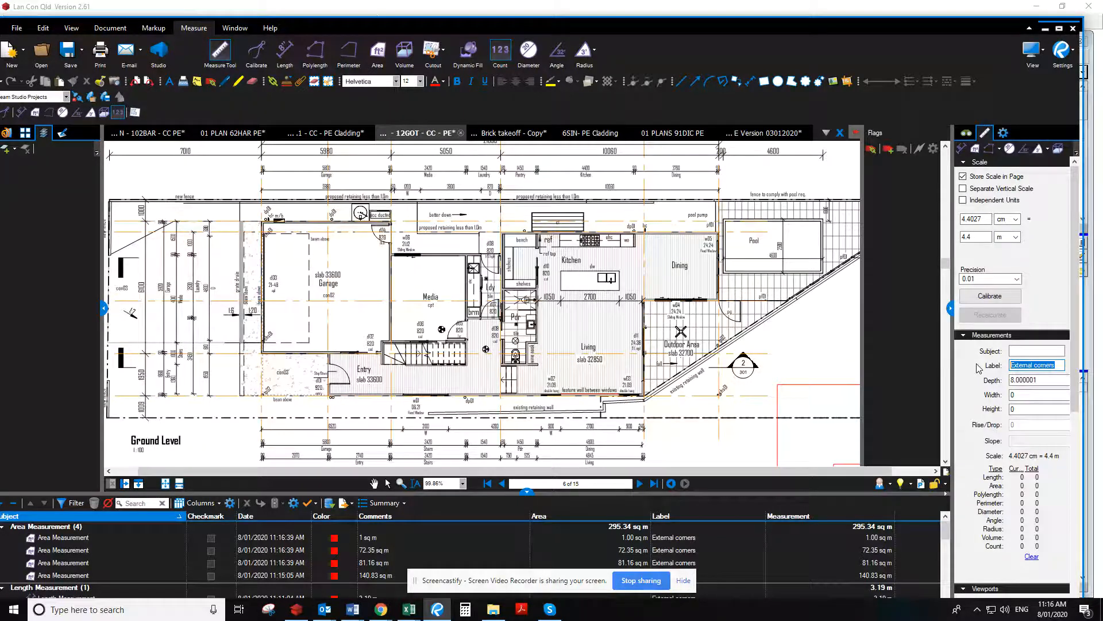
{"action": "type", "text": "Post"}
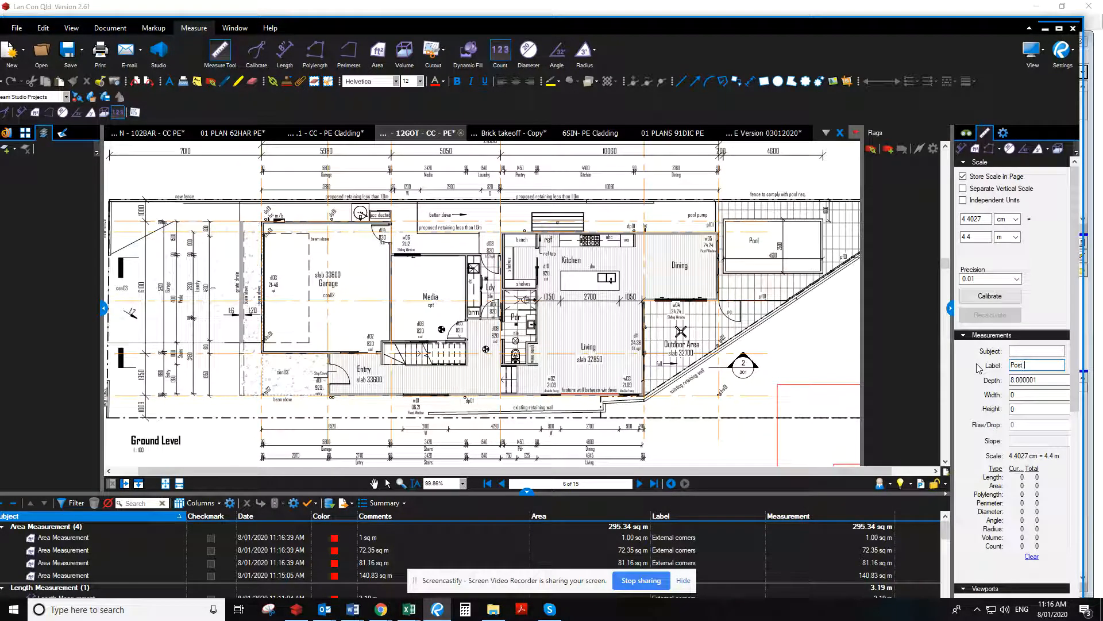
{"action": "type", "text": " Qty"}
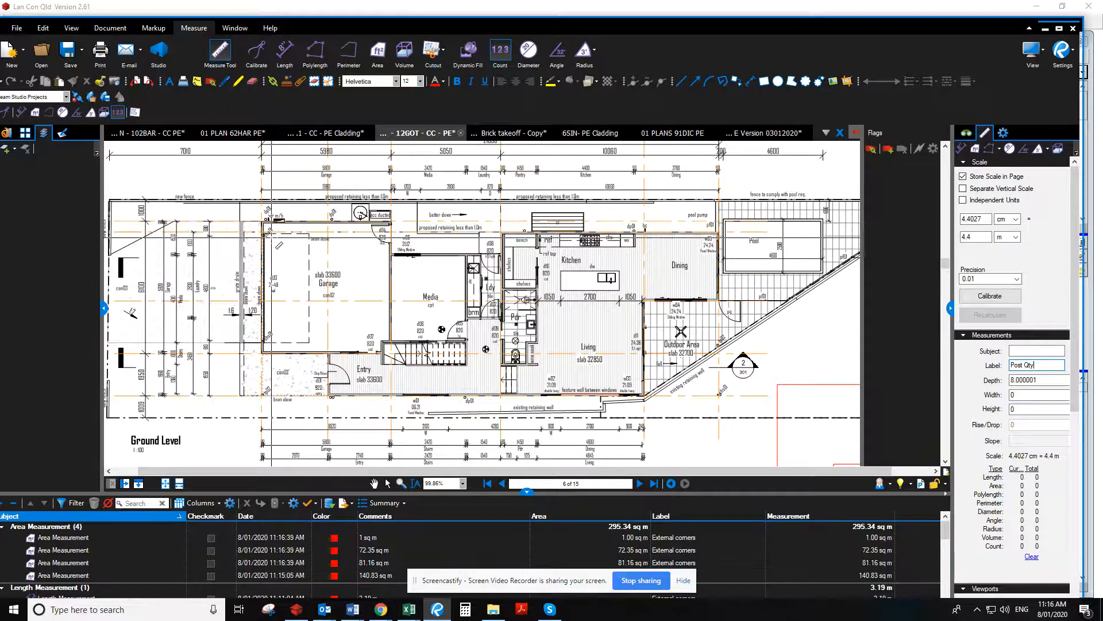
Count the shs01 post at the garage's upper corner and the tp02 post at the edge of the Outdoor Area
{"action": "scroll", "coordinate": [275, 242], "scroll_direction": "up", "scroll_amount": 2}
{"action": "scroll", "coordinate": [277, 244], "scroll_direction": "up", "scroll_amount": 1}
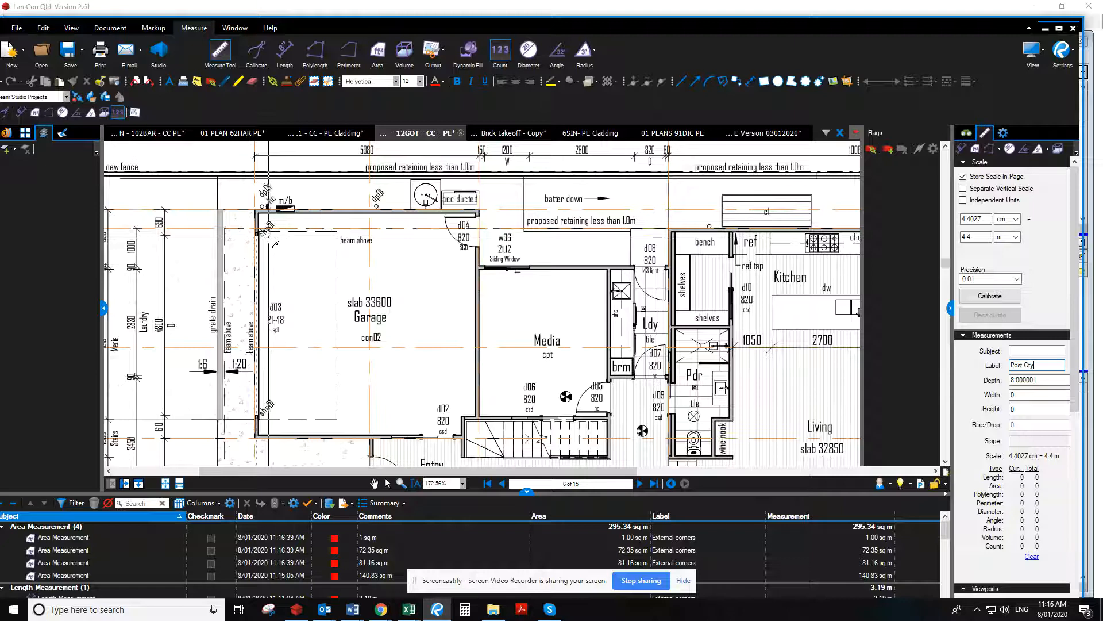
{"action": "left_click", "coordinate": [257, 232]}
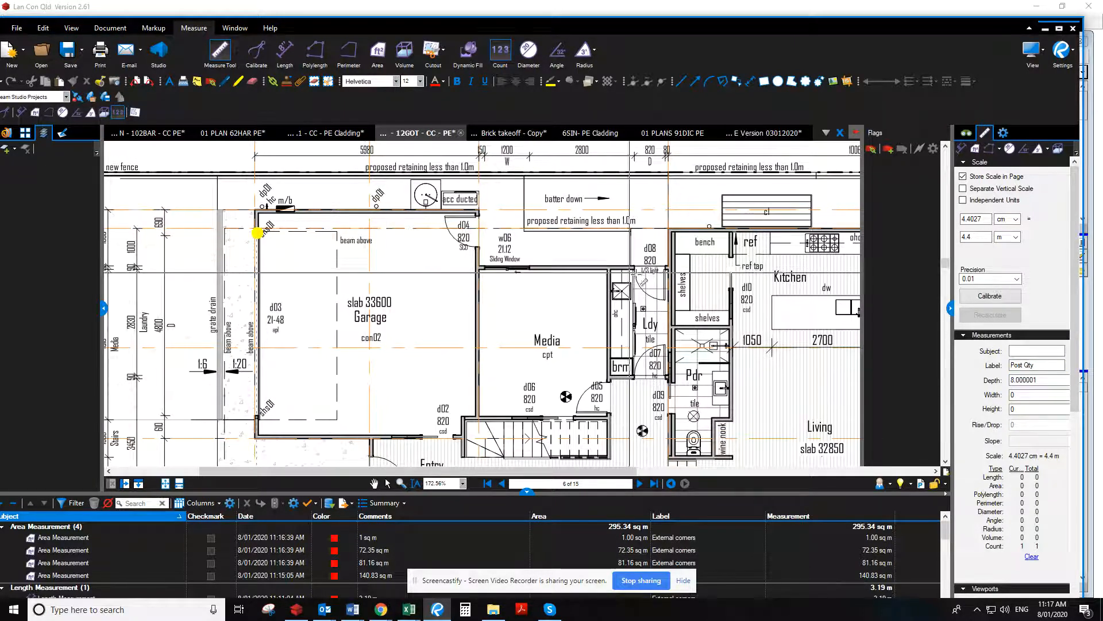
{"action": "key", "text": "Right"}
{"action": "key", "text": "Right"}
{"action": "key", "text": "Right"}
{"action": "key", "text": "Right"}
{"action": "key", "text": "Right"}
{"action": "key", "text": "Right"}
{"action": "key", "text": "Right"}
{"action": "key", "text": "Right"}
{"action": "key", "text": "Right"}
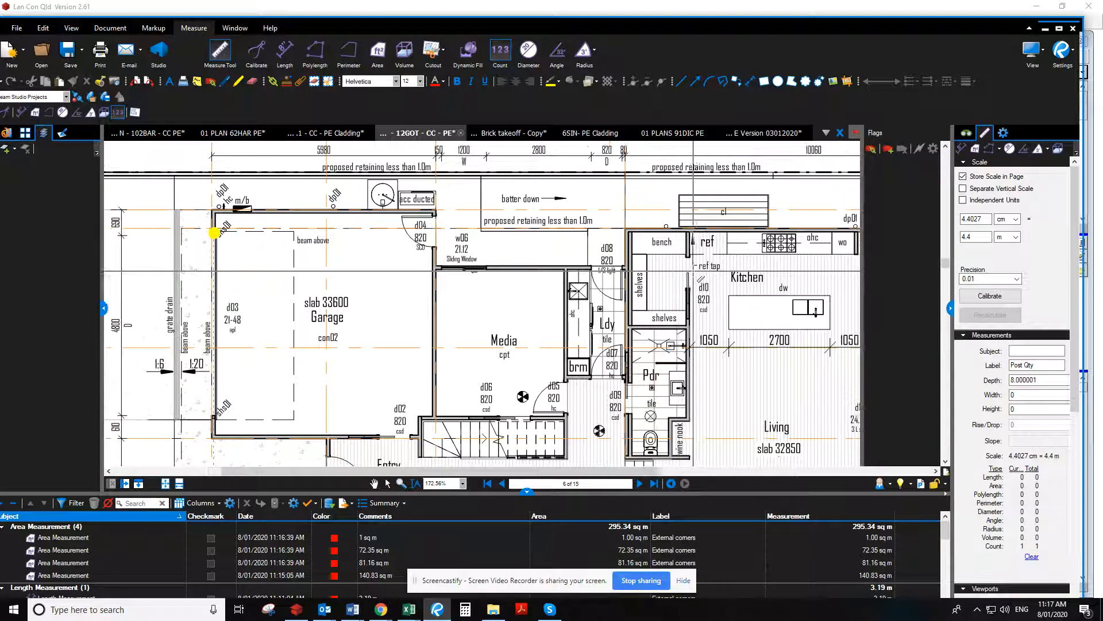
{"action": "key", "text": "Right"}
{"action": "key", "text": "Right"}
{"action": "key", "text": "Right"}
{"action": "key", "text": "Right"}
{"action": "key", "text": "Right"}
{"action": "key", "text": "Right"}
{"action": "key", "text": "Right"}
{"action": "key", "text": "Right"}
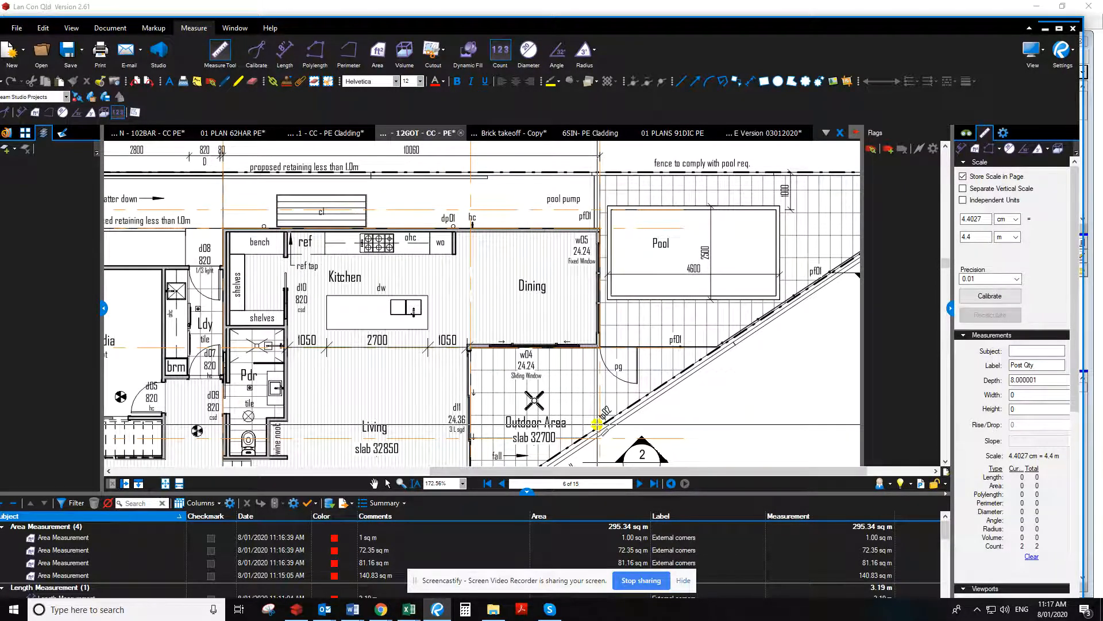
Count the tp02 post at the porch corner outside the Entry and the shs01 post near the garage's lower corner
{"action": "key", "text": "Down"}
{"action": "key", "text": "Down"}
{"action": "key", "text": "Down"}
{"action": "key", "text": "Down"}
{"action": "key", "text": "Down"}
{"action": "key", "text": "Down"}
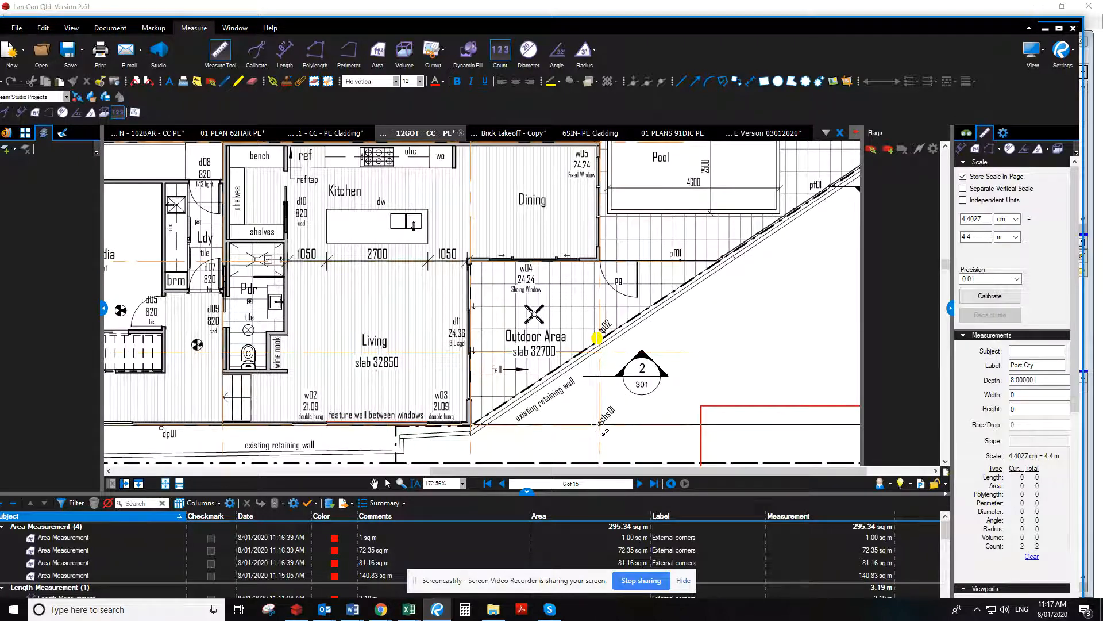
{"action": "key", "text": "Left"}
{"action": "key", "text": "Left"}
{"action": "key", "text": "Left"}
{"action": "key", "text": "Left"}
{"action": "key", "text": "Left"}
{"action": "key", "text": "Left"}
{"action": "key", "text": "Left"}
{"action": "key", "text": "Left"}
{"action": "key", "text": "Left"}
{"action": "key", "text": "Left"}
{"action": "key", "text": "Left"}
{"action": "key", "text": "Left"}
{"action": "key", "text": "Left"}
{"action": "key", "text": "Left"}
{"action": "key", "text": "Left"}
{"action": "key", "text": "Left"}
{"action": "key", "text": "Left"}
{"action": "key", "text": "Left"}
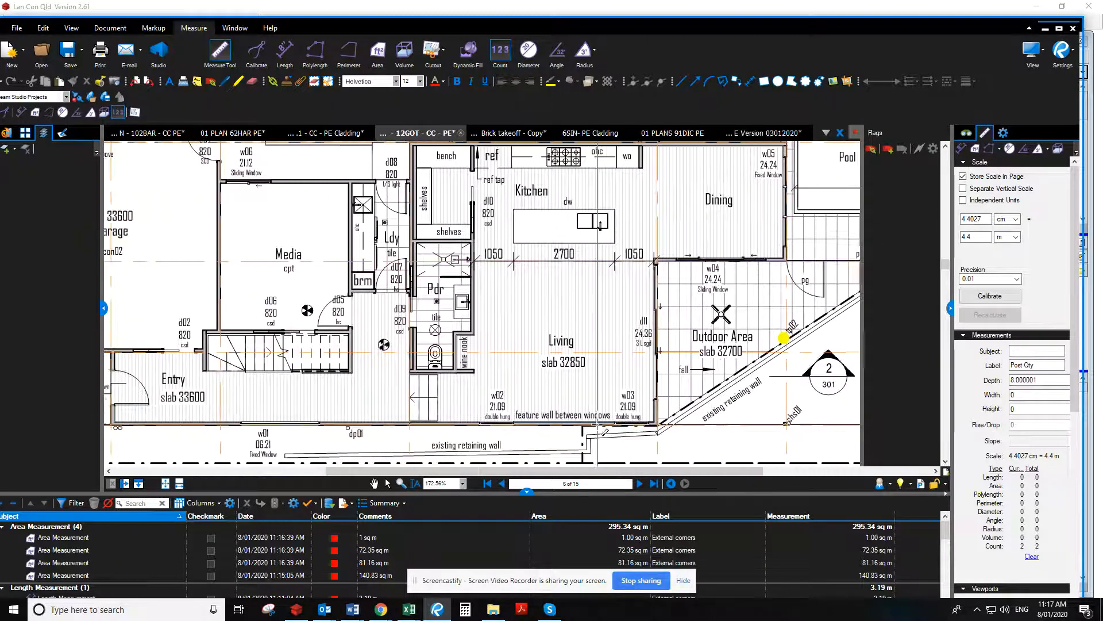
{"action": "key", "text": "Left"}
{"action": "key", "text": "Left"}
{"action": "key", "text": "Left"}
{"action": "key", "text": "Left"}
{"action": "key", "text": "Left"}
{"action": "key", "text": "Left"}
{"action": "key", "text": "Left"}
{"action": "key", "text": "Left"}
{"action": "key", "text": "Left"}
{"action": "key", "text": "Left"}
{"action": "key", "text": "Left"}
{"action": "key", "text": "Left"}
{"action": "key", "text": "Left"}
{"action": "key", "text": "Left"}
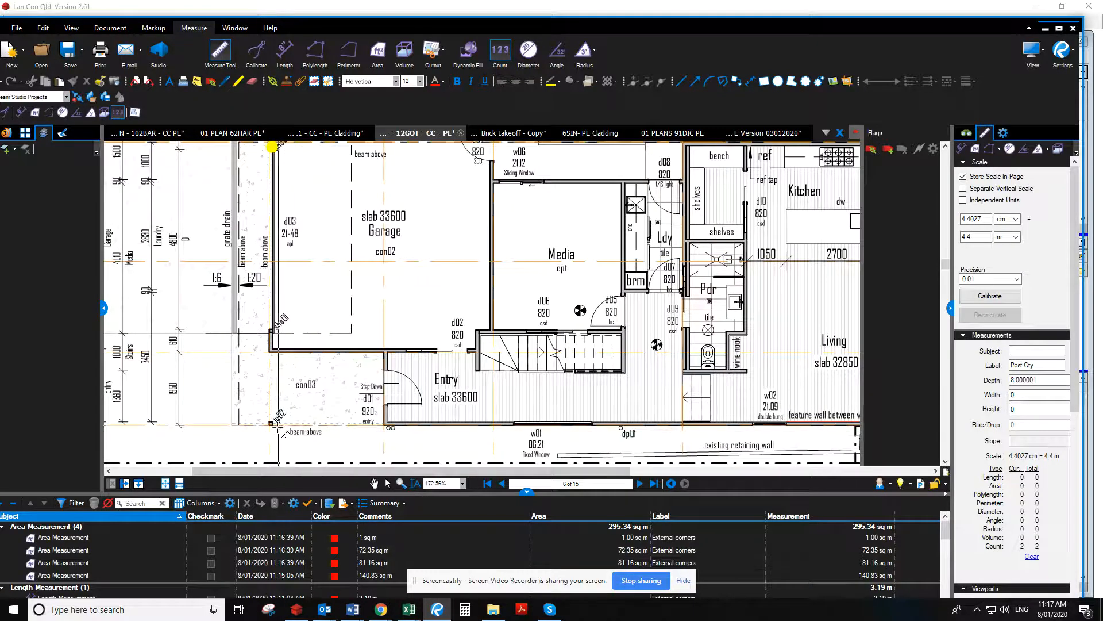
{"action": "left_click", "coordinate": [270, 423]}
{"action": "left_click", "coordinate": [271, 331]}
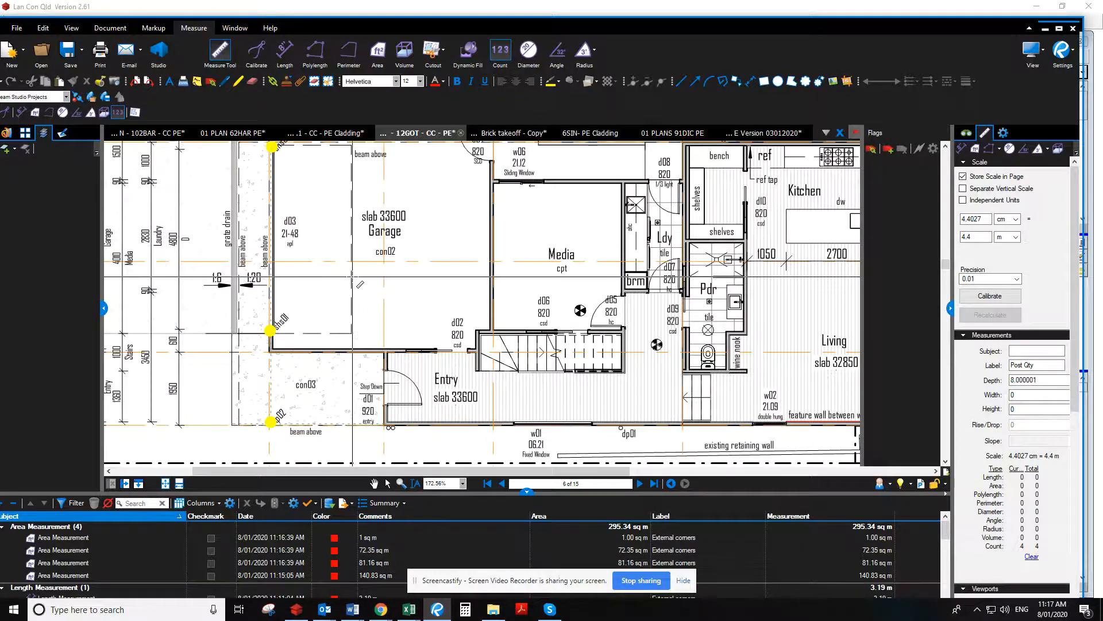
Look over the rest of the Ground Level plan and the First Level plan on the following page for further posts
{"action": "scroll", "coordinate": [352, 277], "scroll_direction": "right", "scroll_amount": 8}
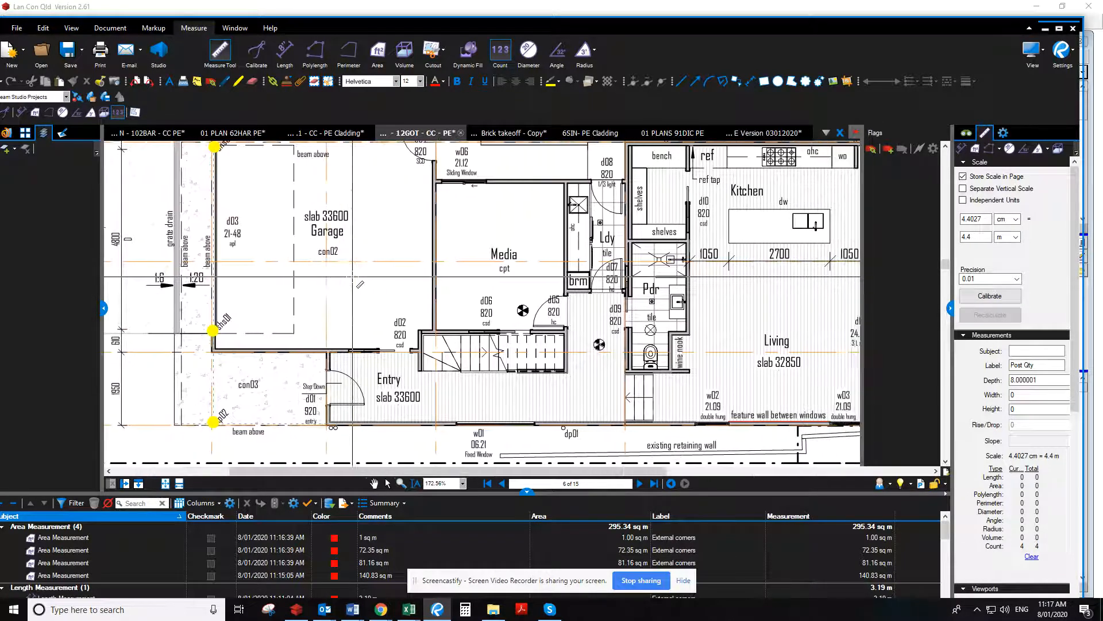
{"action": "scroll", "coordinate": [353, 277], "scroll_direction": "right", "scroll_amount": 12}
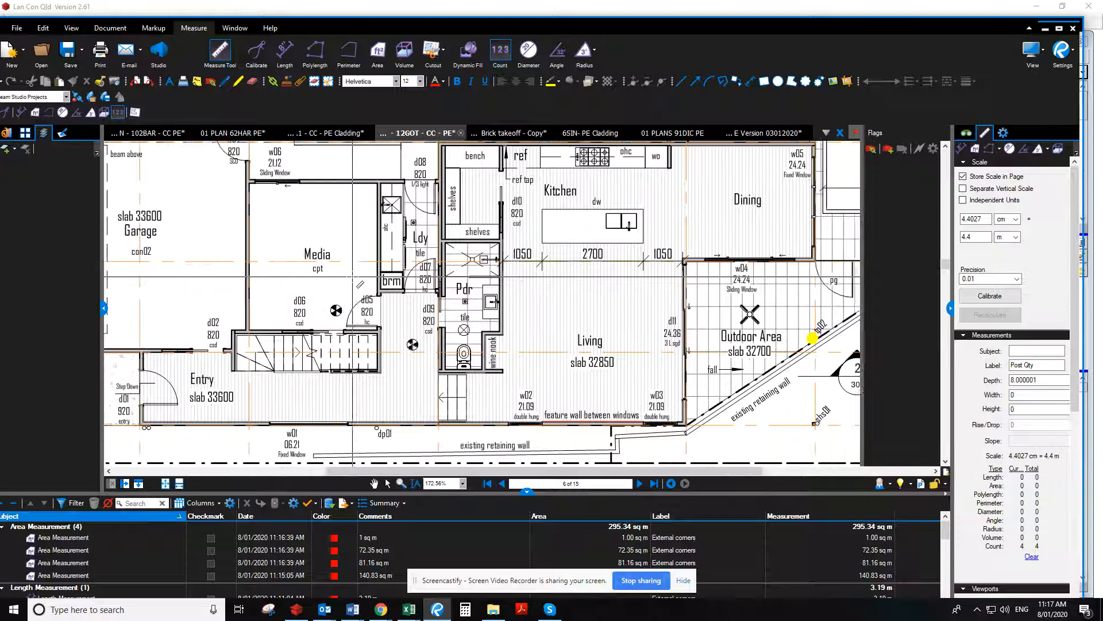
{"action": "scroll", "coordinate": [352, 277], "scroll_direction": "right", "scroll_amount": 2}
{"action": "scroll", "coordinate": [352, 277], "scroll_direction": "up", "scroll_amount": 4}
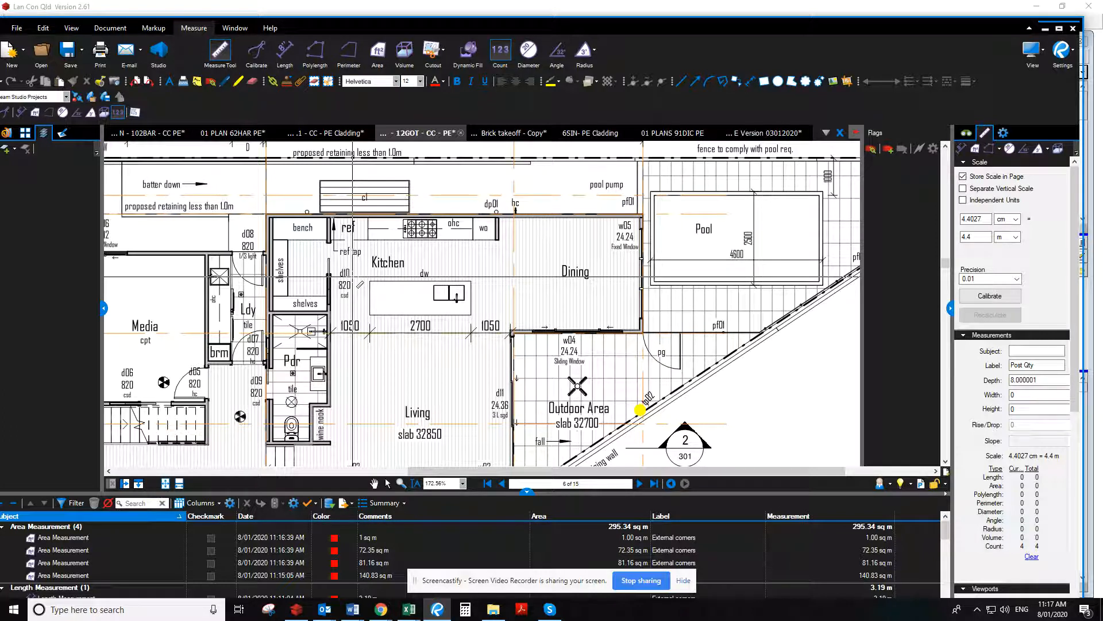
{"action": "scroll", "coordinate": [352, 277], "scroll_direction": "left", "scroll_amount": 10}
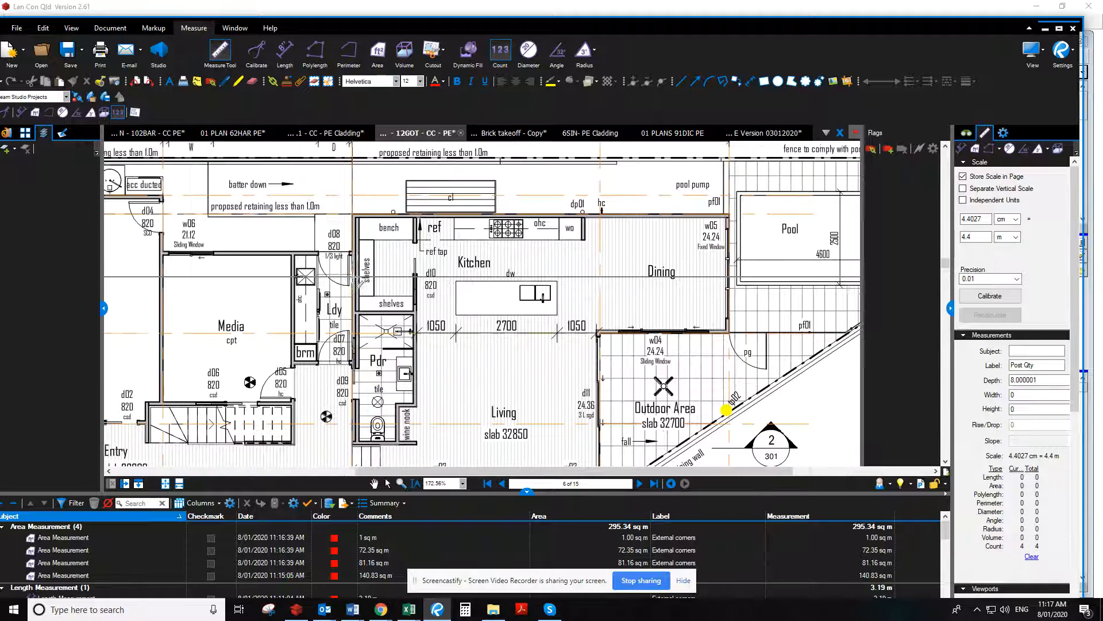
{"action": "scroll", "coordinate": [359, 284], "scroll_direction": "left", "scroll_amount": 7}
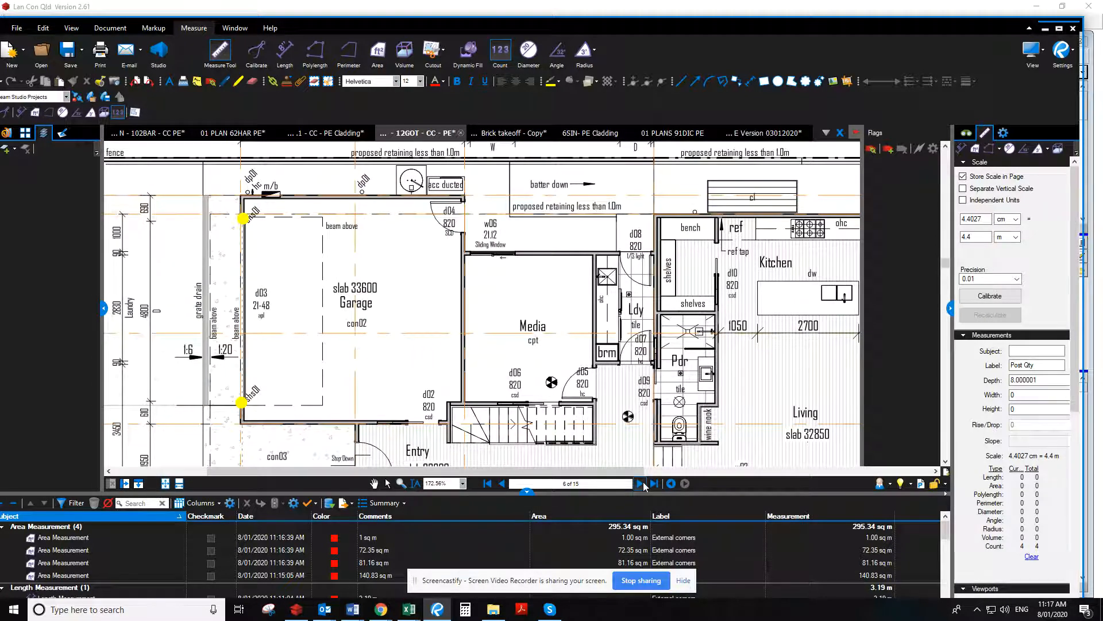
{"action": "left_click", "coordinate": [641, 483]}
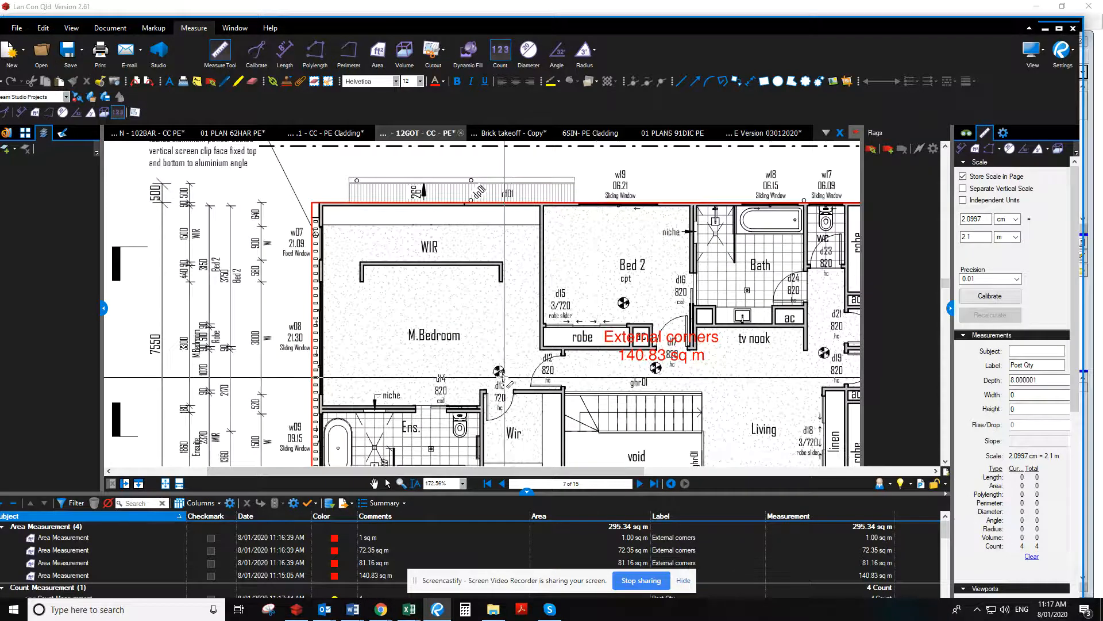
{"action": "scroll", "coordinate": [489, 374], "scroll_direction": "down", "scroll_amount": 1}
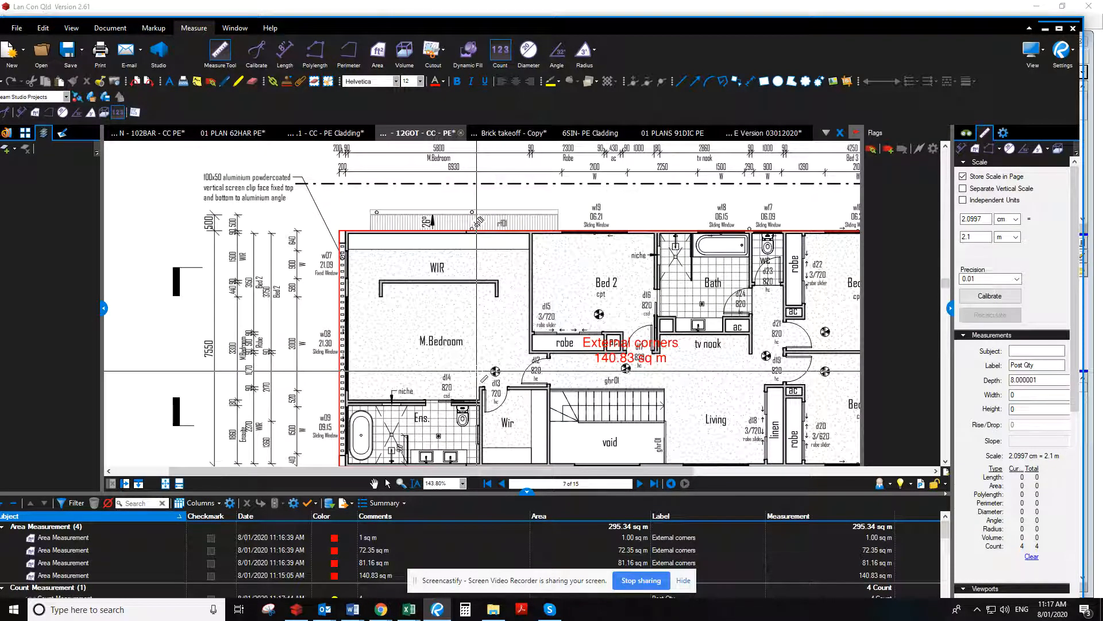
{"action": "scroll", "coordinate": [484, 379], "scroll_direction": "right", "scroll_amount": 5}
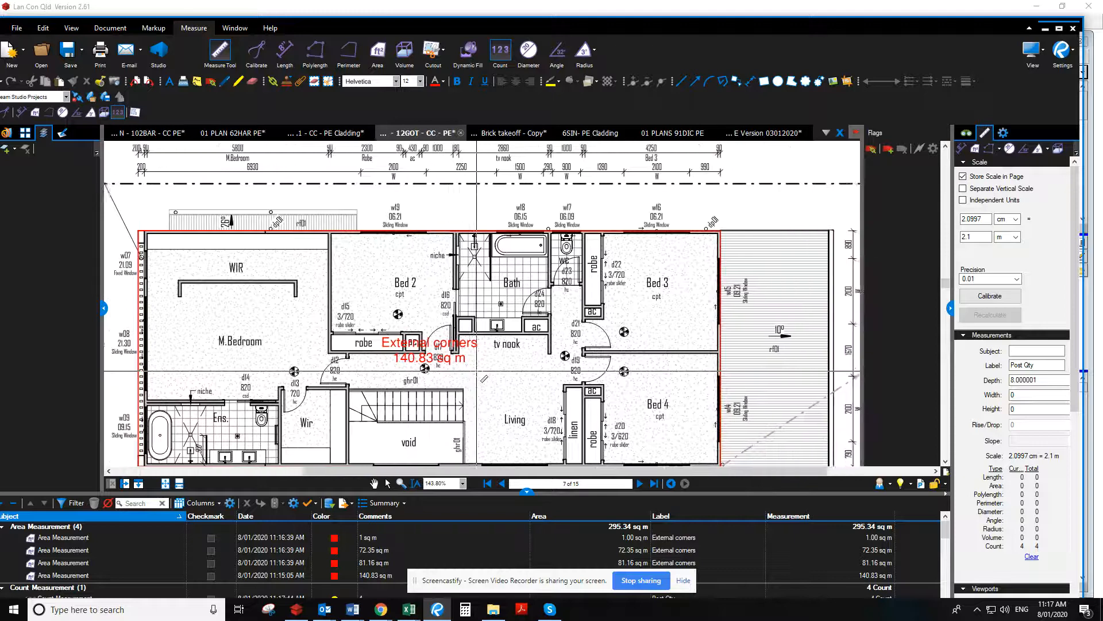
{"action": "scroll", "coordinate": [485, 379], "scroll_direction": "down", "scroll_amount": 2}
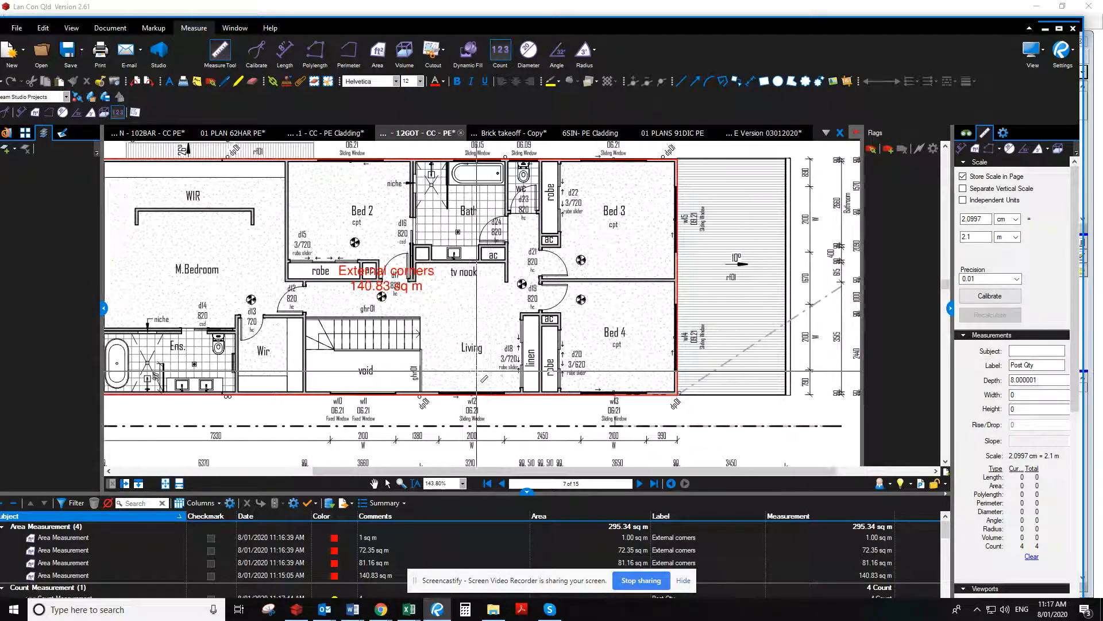
{"action": "scroll", "coordinate": [484, 379], "scroll_direction": "left", "scroll_amount": 3}
{"action": "scroll", "coordinate": [482, 378], "scroll_direction": "left", "scroll_amount": 3}
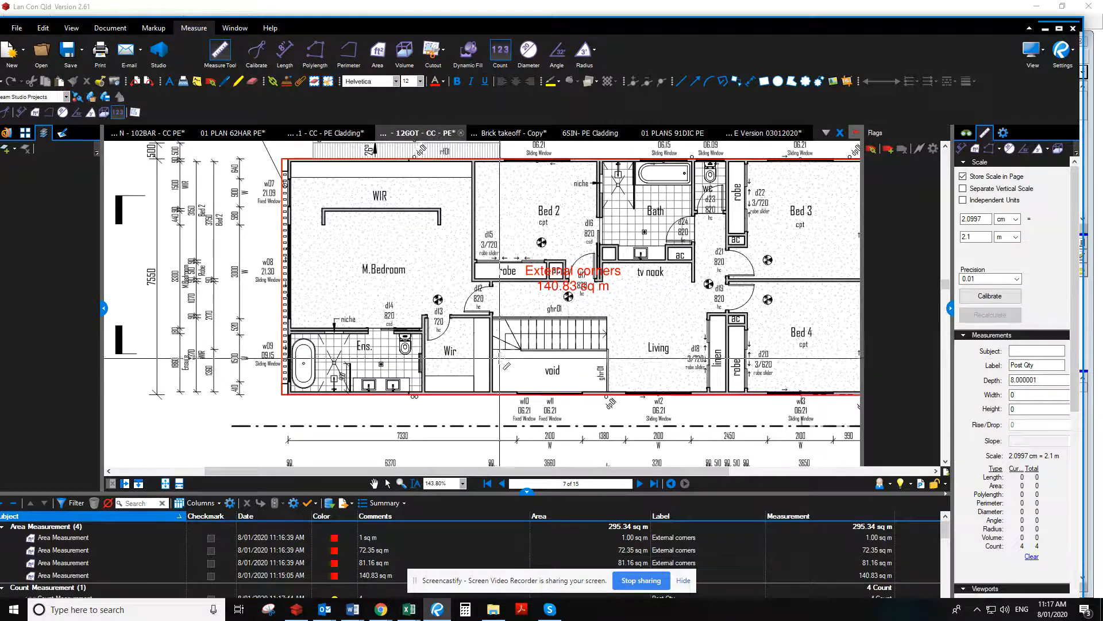
Look back over the Ground Level plan and the Slab Setout Plan, examining the slab edges and garage for post locations
{"action": "left_click", "coordinate": [501, 483]}
{"action": "scroll", "coordinate": [595, 347], "scroll_direction": "down", "scroll_amount": 2}
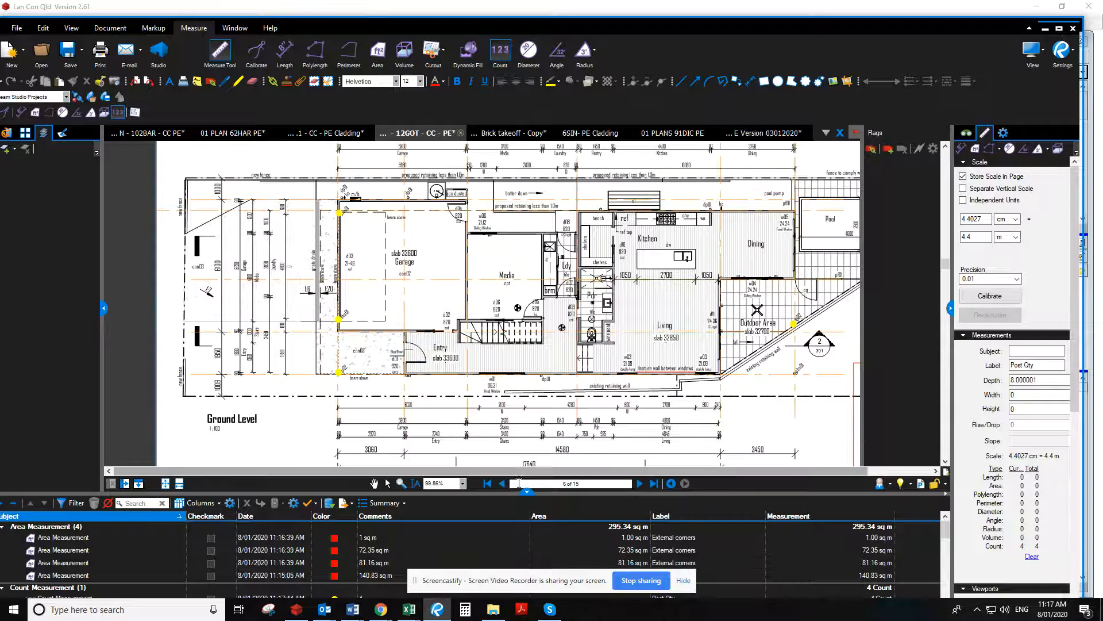
{"action": "left_click", "coordinate": [502, 484]}
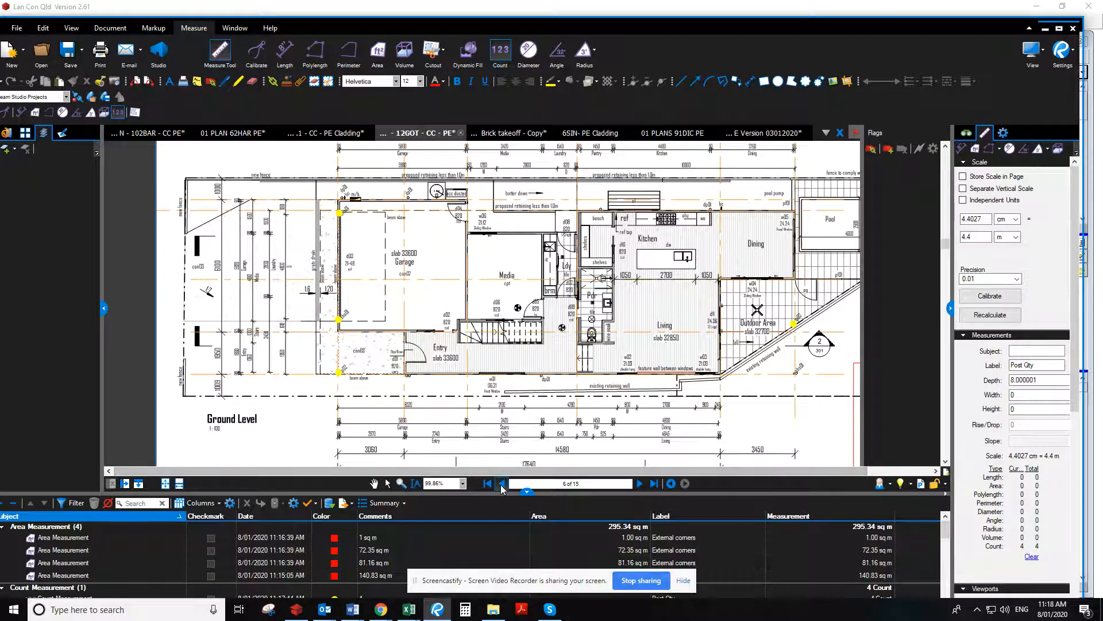
{"action": "left_click", "coordinate": [501, 483]}
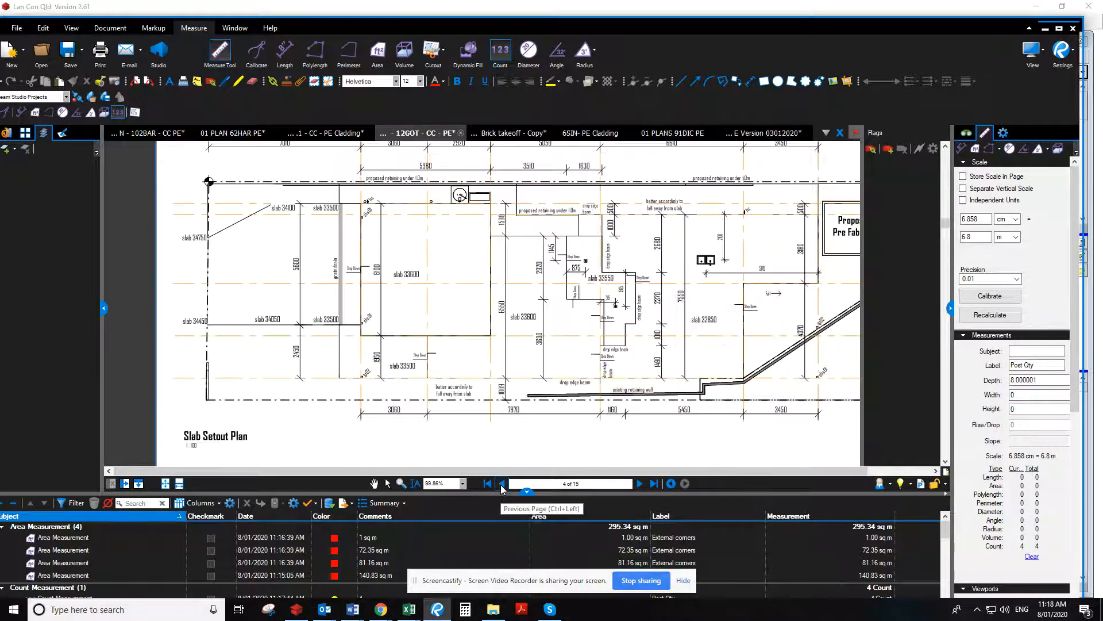
{"action": "scroll", "coordinate": [488, 345], "scroll_direction": "up", "scroll_amount": 1}
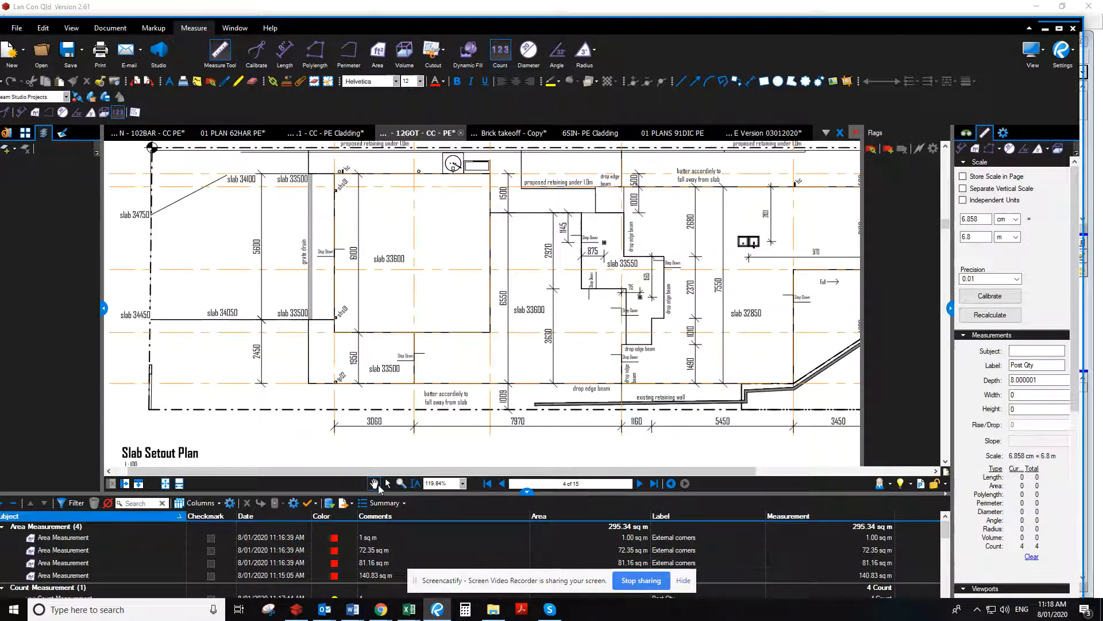
{"action": "scroll", "coordinate": [504, 260], "scroll_direction": "up", "scroll_amount": 5}
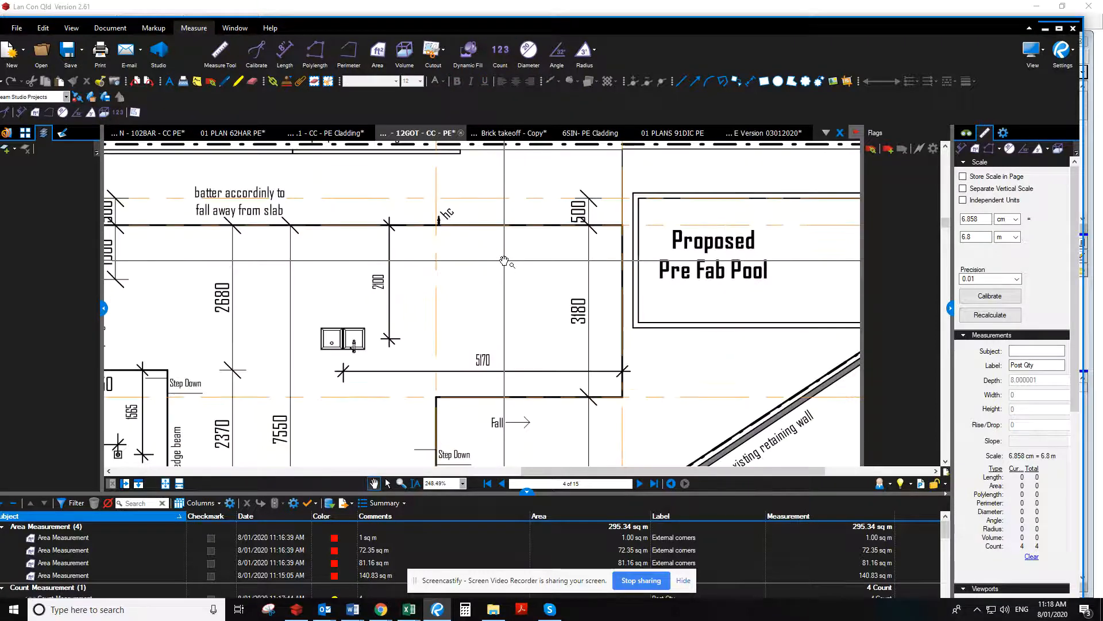
{"action": "scroll", "coordinate": [504, 260], "scroll_direction": "down", "scroll_amount": 1}
{"action": "left_click_drag", "start_coordinate": [511, 336], "coordinate": [563, 220]}
{"action": "mouse_move", "coordinate": [480, 377]}
{"action": "left_mouse_down"}
{"action": "mouse_move", "coordinate": [685, 298]}
{"action": "mouse_move", "coordinate": [768, 282]}
{"action": "left_mouse_up"}
{"action": "left_click_drag", "start_coordinate": [401, 303], "coordinate": [643, 321]}
{"action": "mouse_move", "coordinate": [389, 272]}
{"action": "left_mouse_down"}
{"action": "mouse_move", "coordinate": [561, 362]}
{"action": "mouse_move", "coordinate": [511, 363]}
{"action": "left_mouse_up"}
{"action": "mouse_move", "coordinate": [561, 255]}
{"action": "left_mouse_down"}
{"action": "mouse_move", "coordinate": [598, 363]}
{"action": "mouse_move", "coordinate": [464, 295]}
{"action": "left_mouse_up"}
{"action": "scroll", "coordinate": [595, 362], "scroll_direction": "down", "scroll_amount": 1}
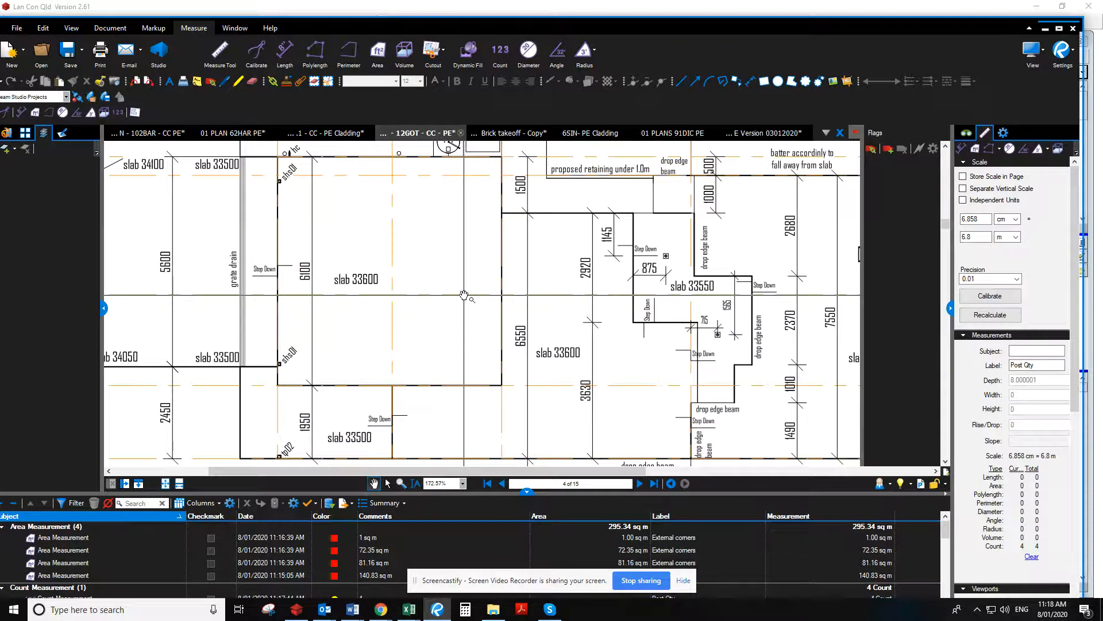
In the Bill of Quantities, set the quantity of labour to install posts up to 90x90 to 4 and clear its workup note
{"action": "left_click_drag", "start_coordinate": [642, 24], "coordinate": [0, 17]}
{"action": "left_click", "coordinate": [773, 414]}
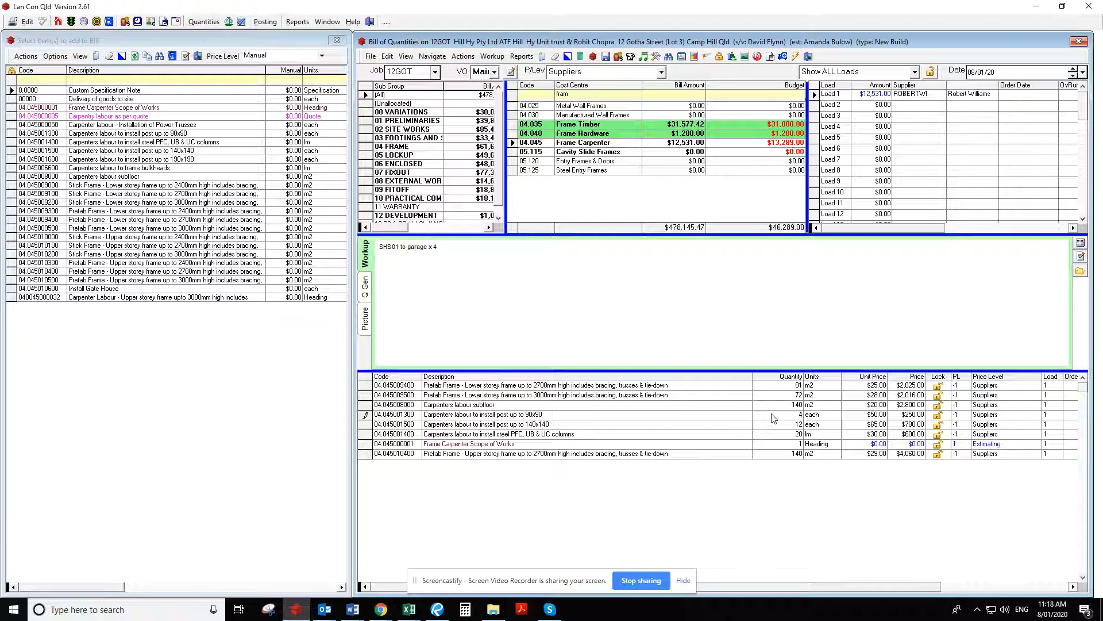
{"action": "type", "text": "4"}
{"action": "key", "text": "Tab"}
{"action": "left_click_drag", "start_coordinate": [462, 250], "coordinate": [319, 245]}
{"action": "key", "text": "Delete"}
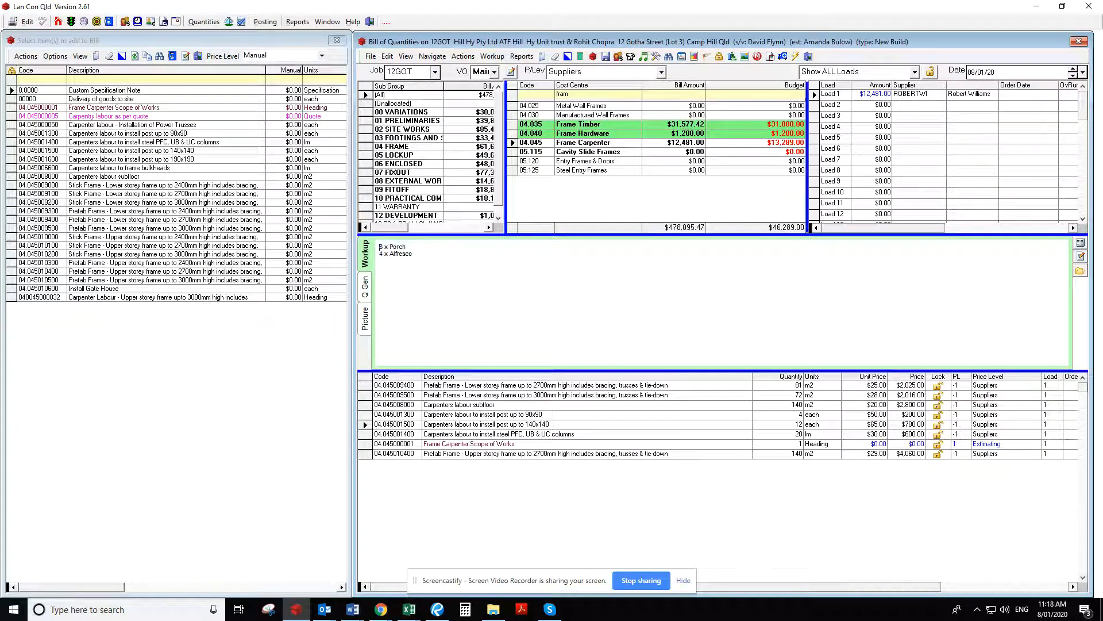
Switch back to the plans in Bluebeam Revu and examine the Front Elevation (West) and Left Side Elevation (North) for posts
{"action": "key", "text": "alt+Tab"}
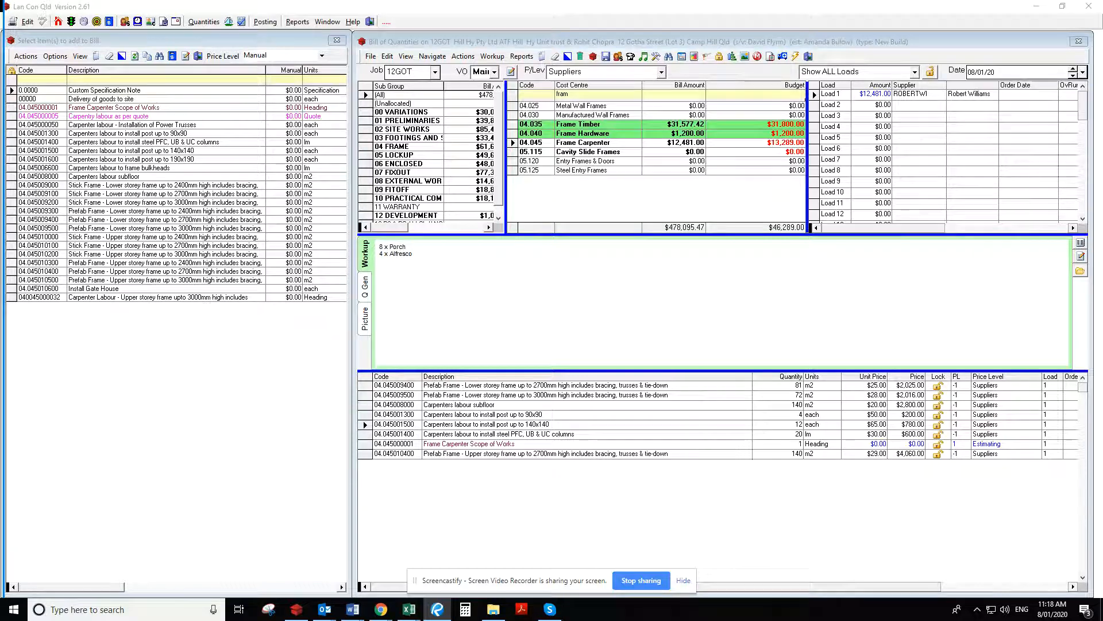
{"action": "left_click_drag", "start_coordinate": [0, 60], "coordinate": [680, 0]}
{"action": "left_click", "coordinate": [664, 463]}
{"action": "left_click", "coordinate": [663, 463]}
{"action": "left_click", "coordinate": [664, 463]}
{"action": "left_click", "coordinate": [664, 463]}
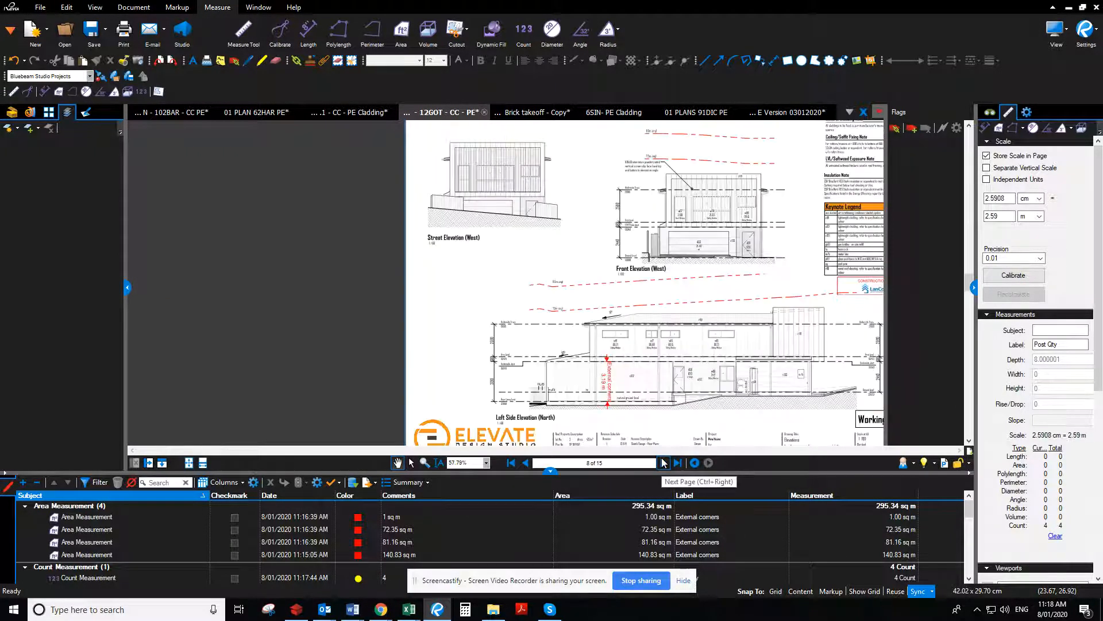
{"action": "scroll", "coordinate": [635, 192], "scroll_direction": "up", "scroll_amount": 6}
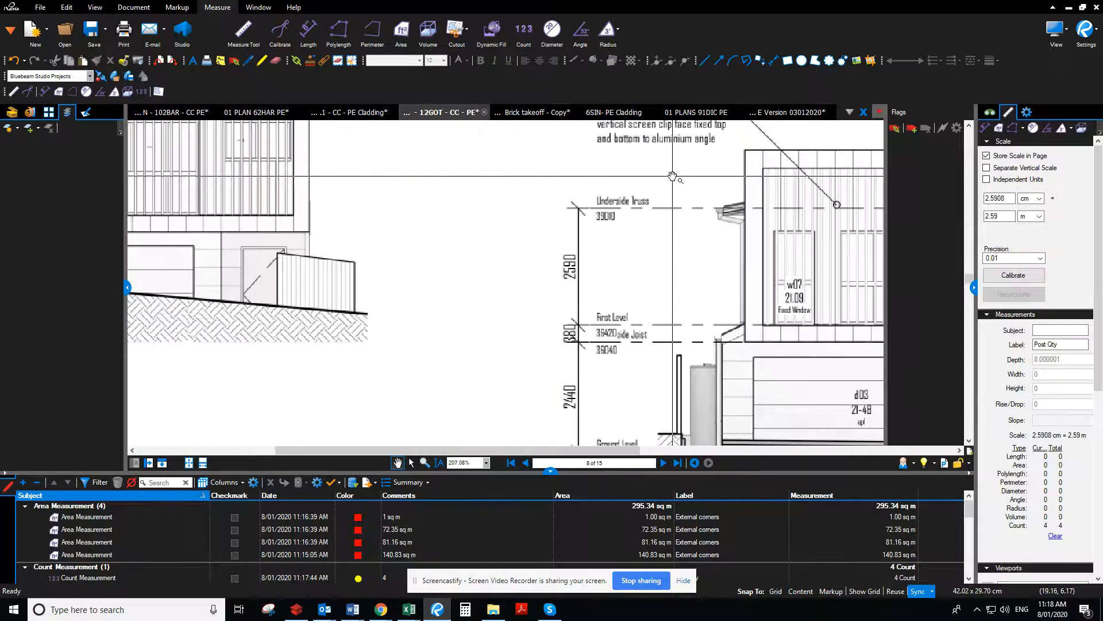
{"action": "left_click_drag", "start_coordinate": [645, 203], "coordinate": [393, 310]}
{"action": "scroll", "coordinate": [393, 310], "scroll_direction": "down", "scroll_amount": 2}
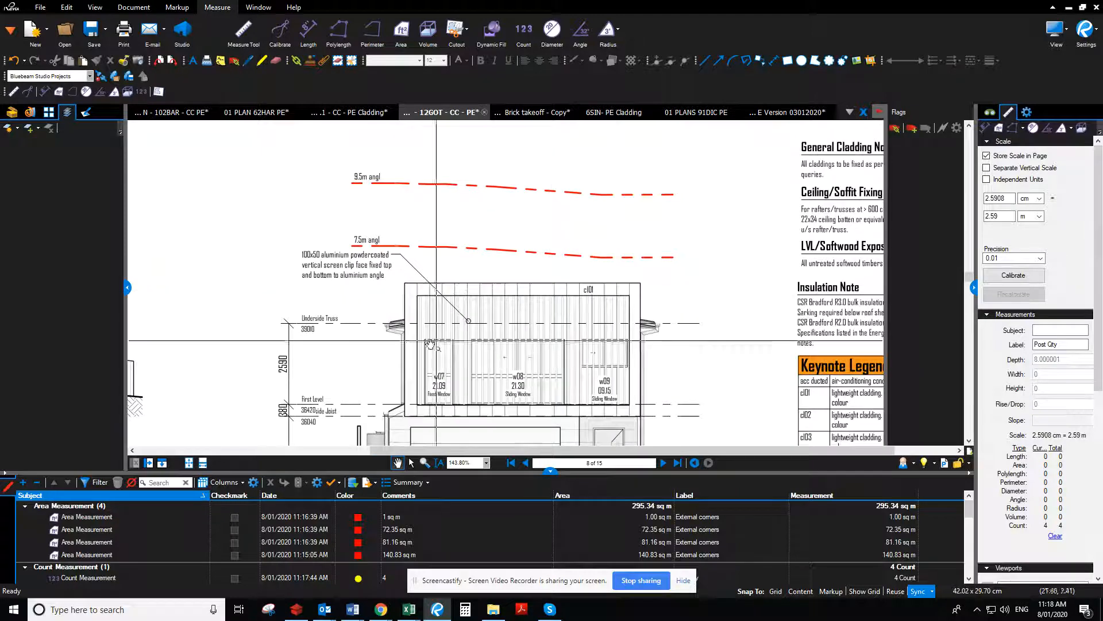
{"action": "scroll", "coordinate": [713, 380], "scroll_direction": "down", "scroll_amount": 3}
{"action": "left_click_drag", "start_coordinate": [712, 386], "coordinate": [694, 201]}
{"action": "left_click_drag", "start_coordinate": [660, 375], "coordinate": [696, 202]}
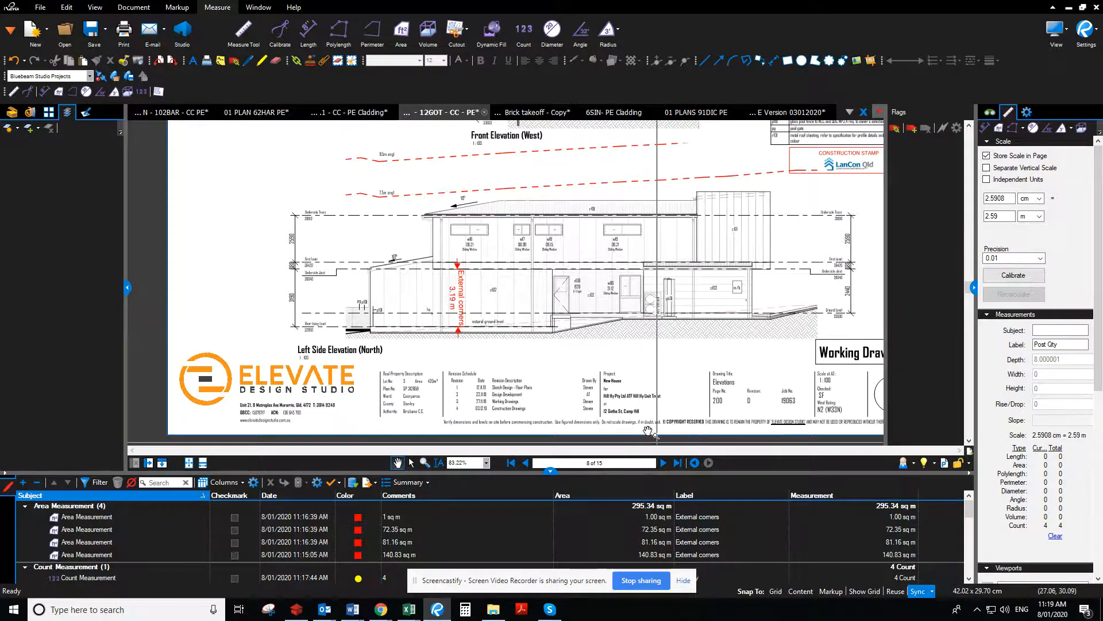
{"action": "scroll", "coordinate": [767, 330], "scroll_direction": "up", "scroll_amount": 6}
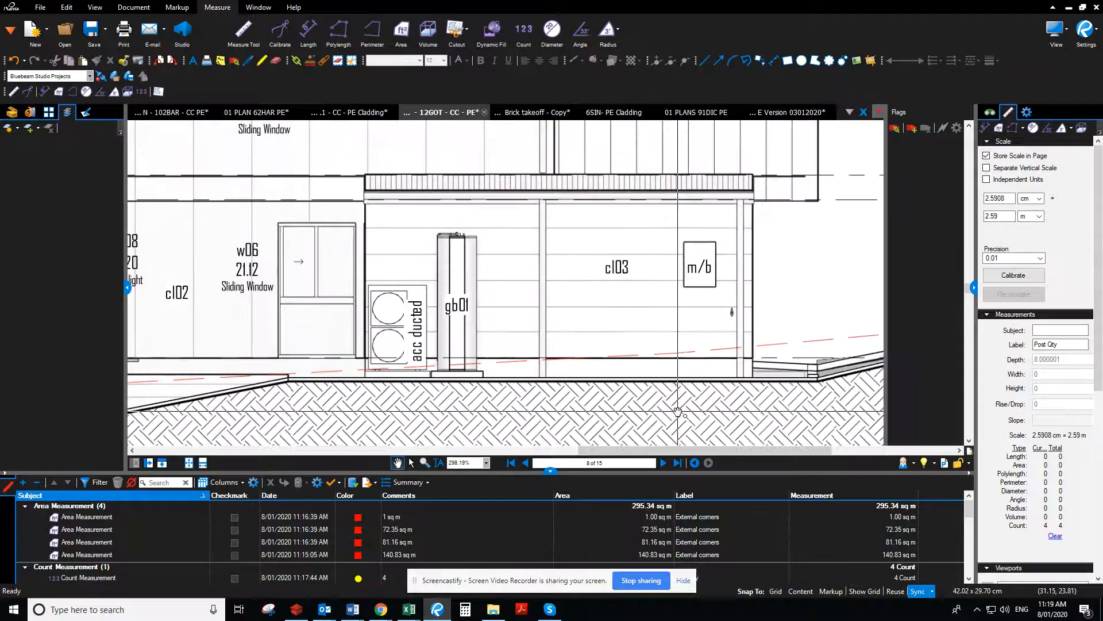
{"action": "scroll", "coordinate": [585, 423], "scroll_direction": "down", "scroll_amount": 3}
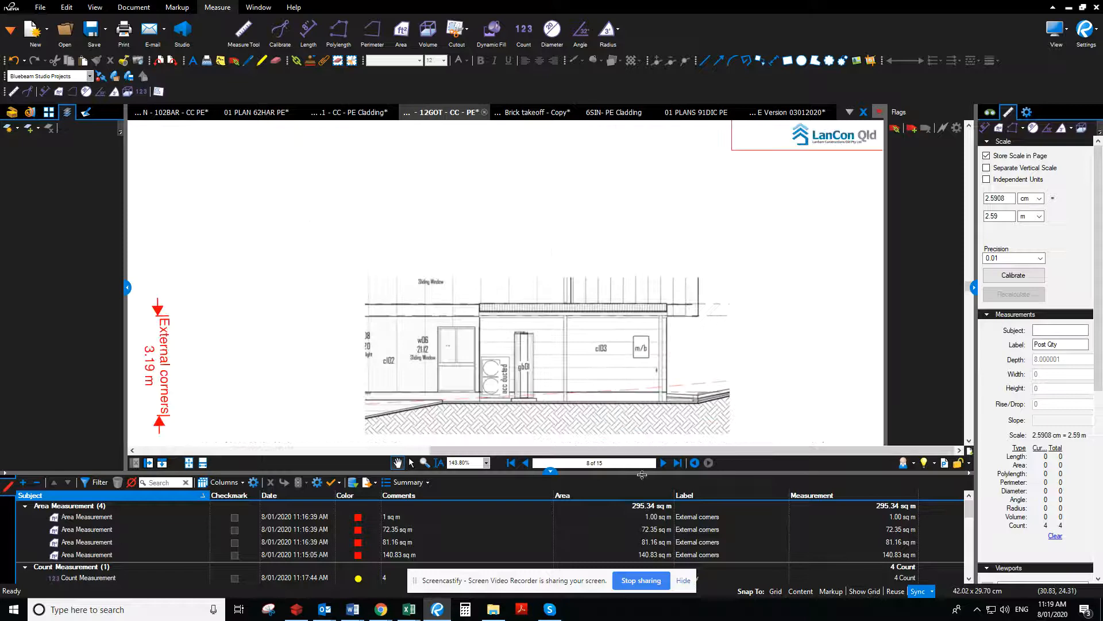
Examine the Side Elevation (South) and Rear Elevation (East) for posts
{"action": "left_click", "coordinate": [664, 468]}
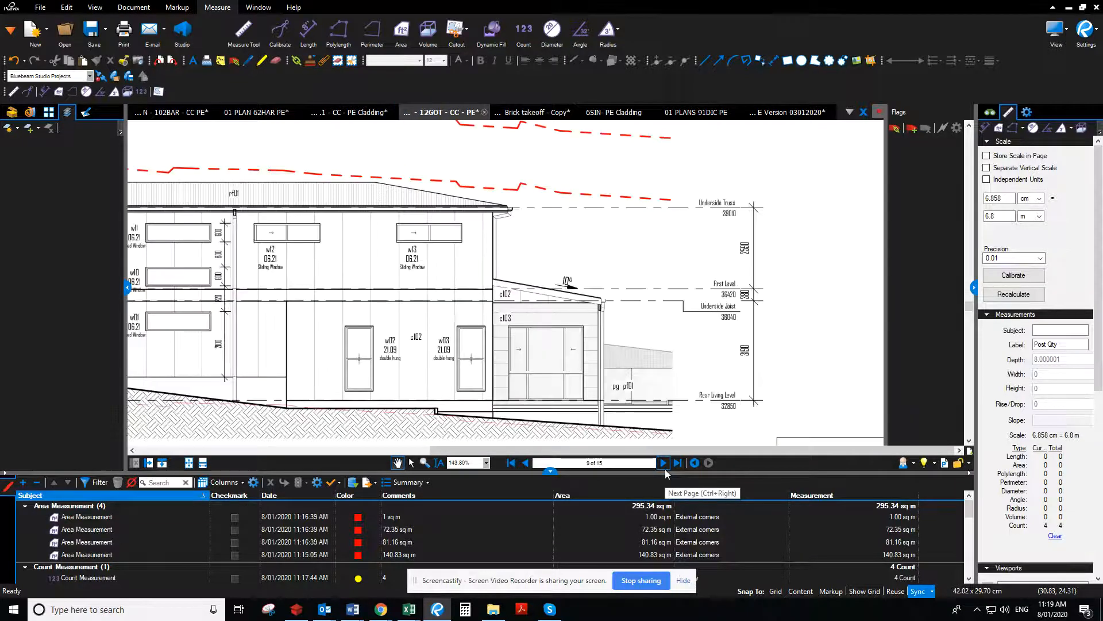
{"action": "left_click_drag", "start_coordinate": [342, 396], "coordinate": [653, 370]}
{"action": "scroll", "coordinate": [494, 372], "scroll_direction": "down", "scroll_amount": 1}
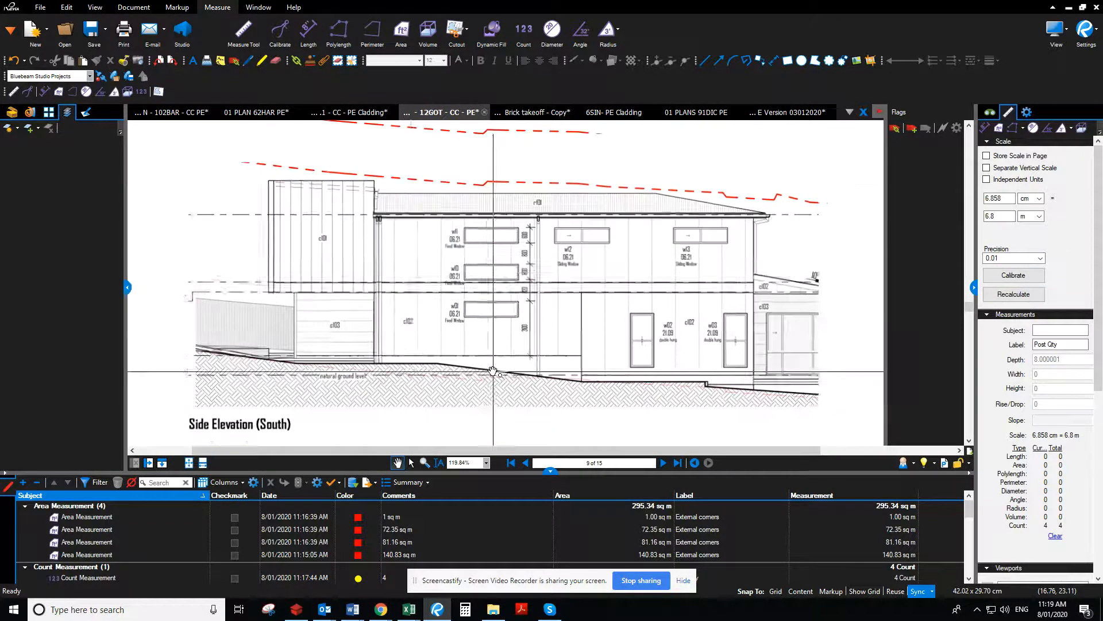
{"action": "left_click_drag", "start_coordinate": [428, 164], "coordinate": [413, 383]}
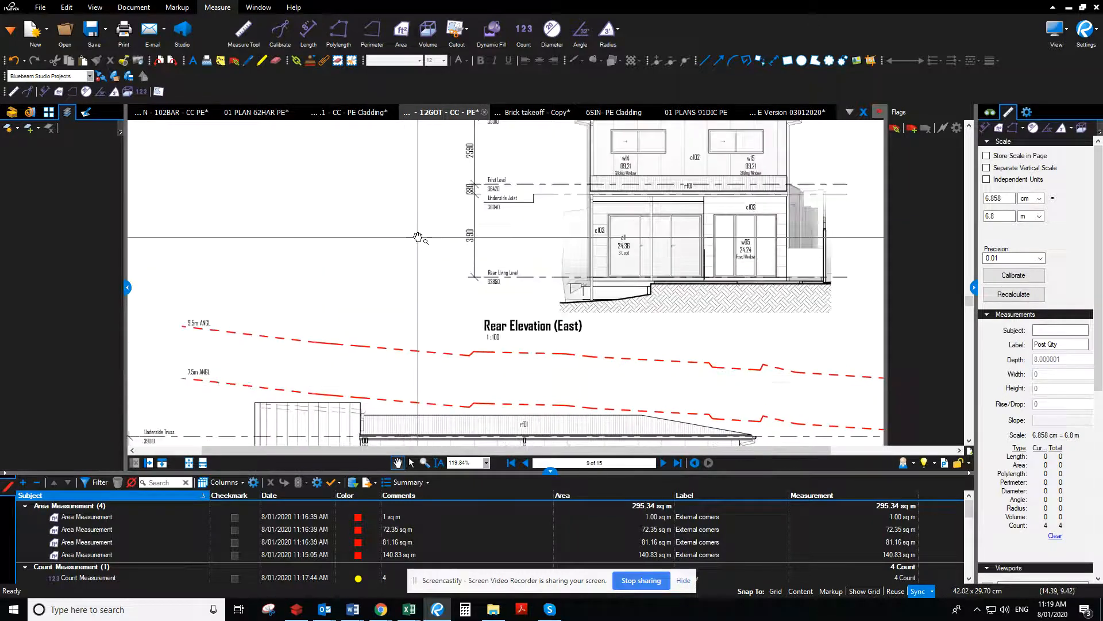
{"action": "left_click_drag", "start_coordinate": [414, 245], "coordinate": [357, 343]}
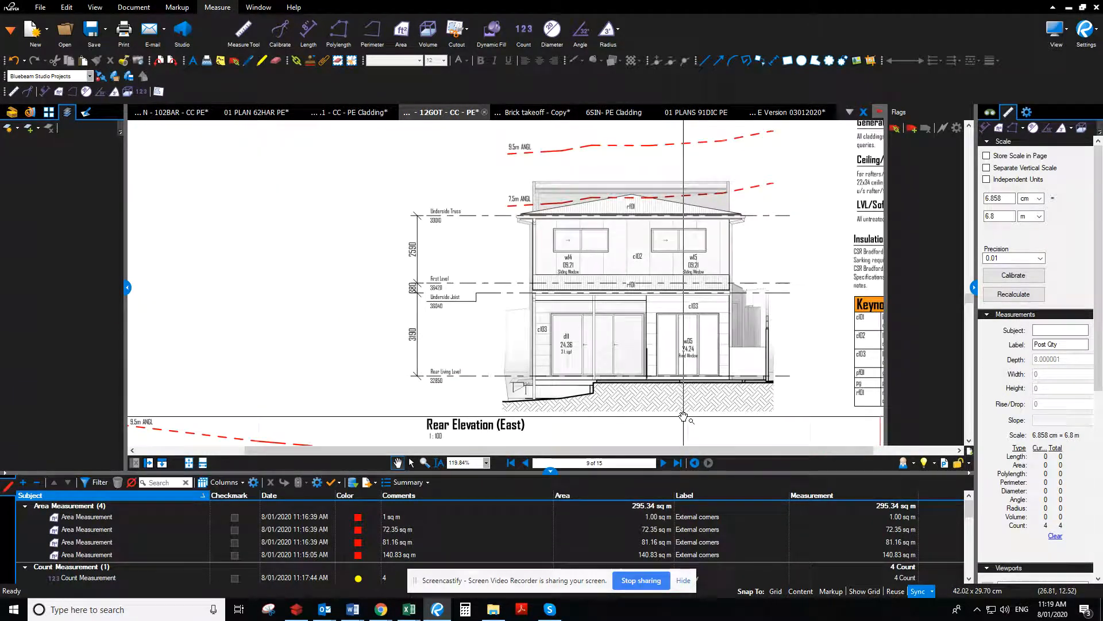
{"action": "mouse_move", "coordinate": [683, 416]}
{"action": "left_mouse_down"}
{"action": "mouse_move", "coordinate": [596, 371]}
{"action": "mouse_move", "coordinate": [480, 339]}
{"action": "left_mouse_up"}
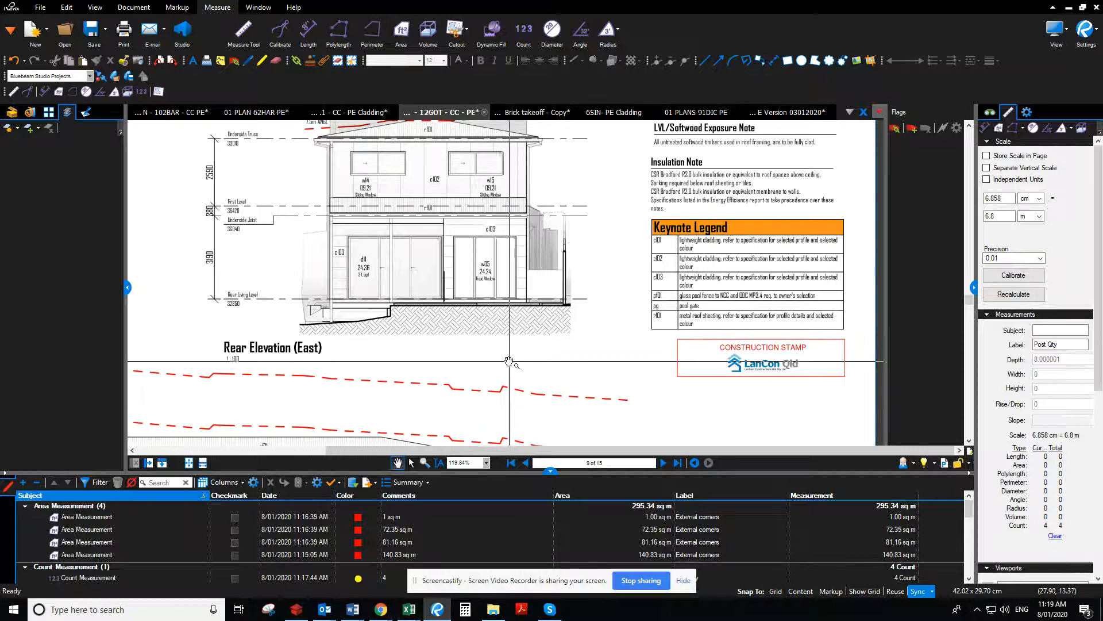
Return to the Ground Level plan and examine the area around the Outdoor Area's retaining wall for uncounted posts
{"action": "left_click", "coordinate": [525, 463]}
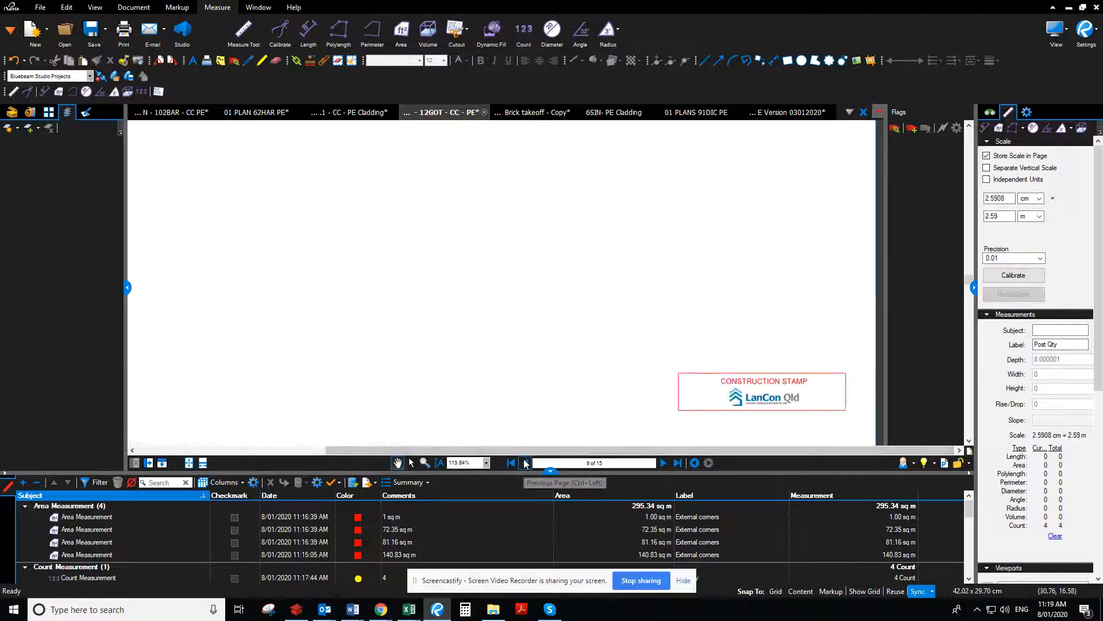
{"action": "left_click", "coordinate": [526, 463]}
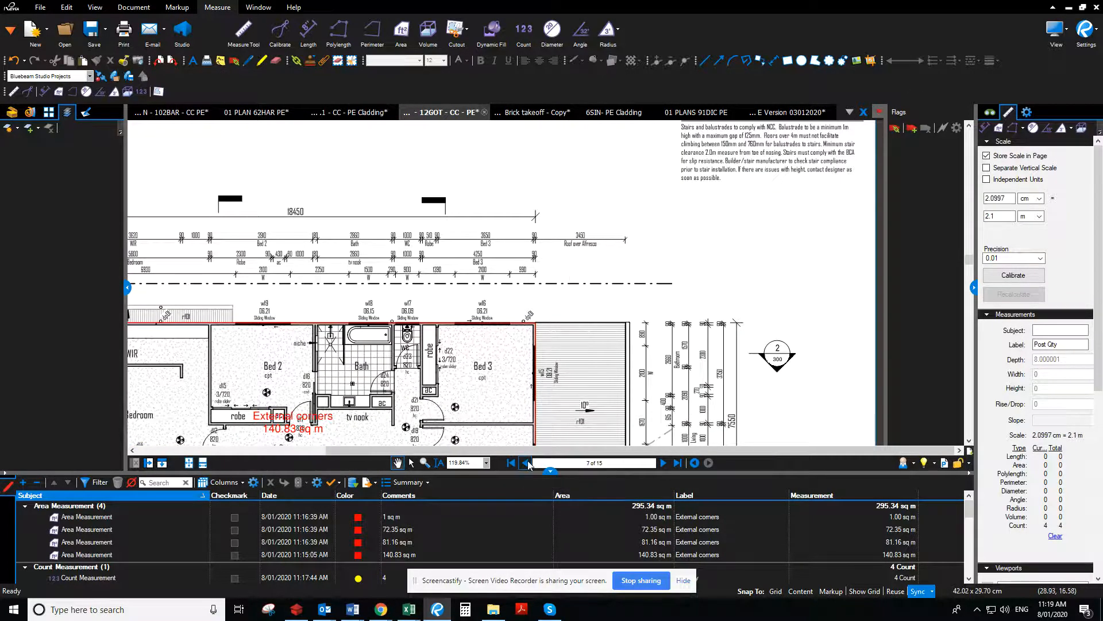
{"action": "left_click", "coordinate": [525, 464]}
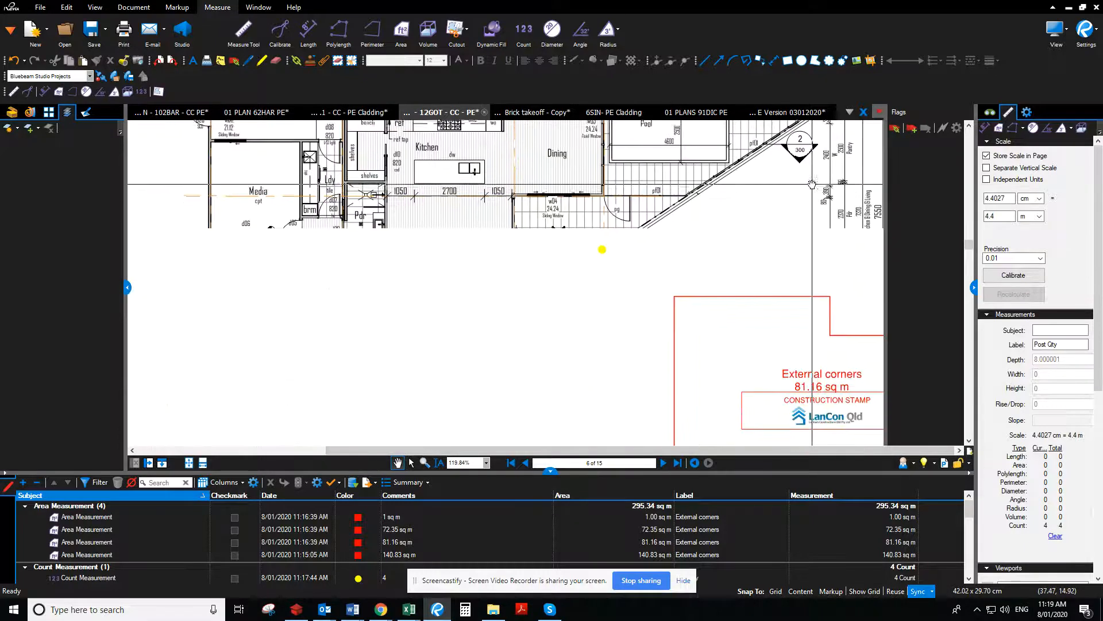
{"action": "scroll", "coordinate": [743, 227], "scroll_direction": "up", "scroll_amount": 3}
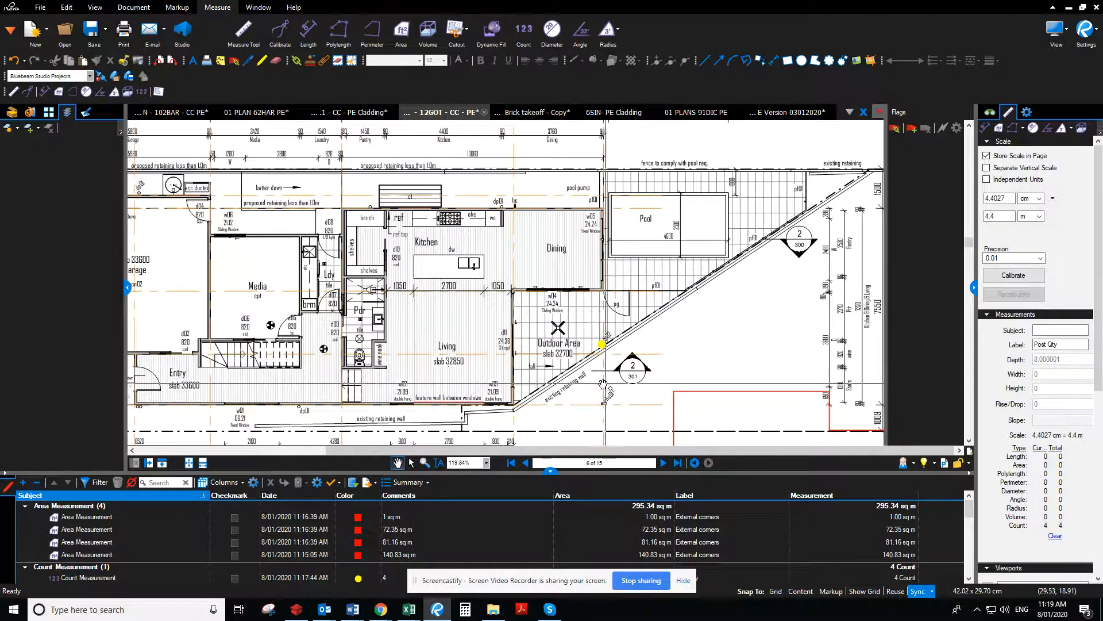
{"action": "scroll", "coordinate": [598, 385], "scroll_direction": "up", "scroll_amount": 1}
{"action": "scroll", "coordinate": [598, 385], "scroll_direction": "up", "scroll_amount": 2}
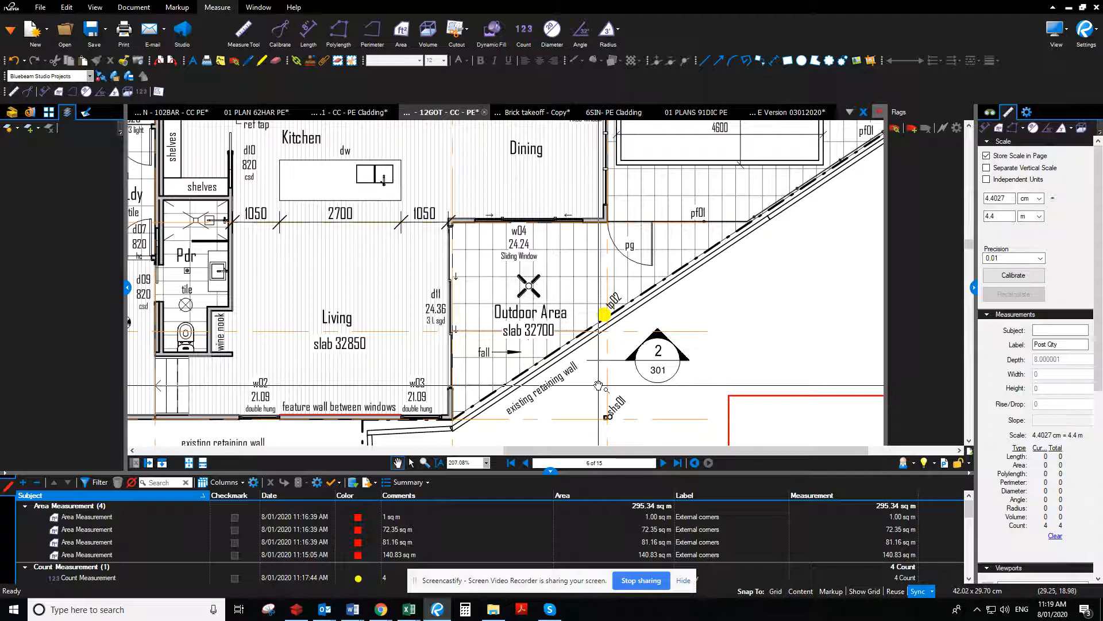
{"action": "scroll", "coordinate": [598, 385], "scroll_direction": "down", "scroll_amount": 2}
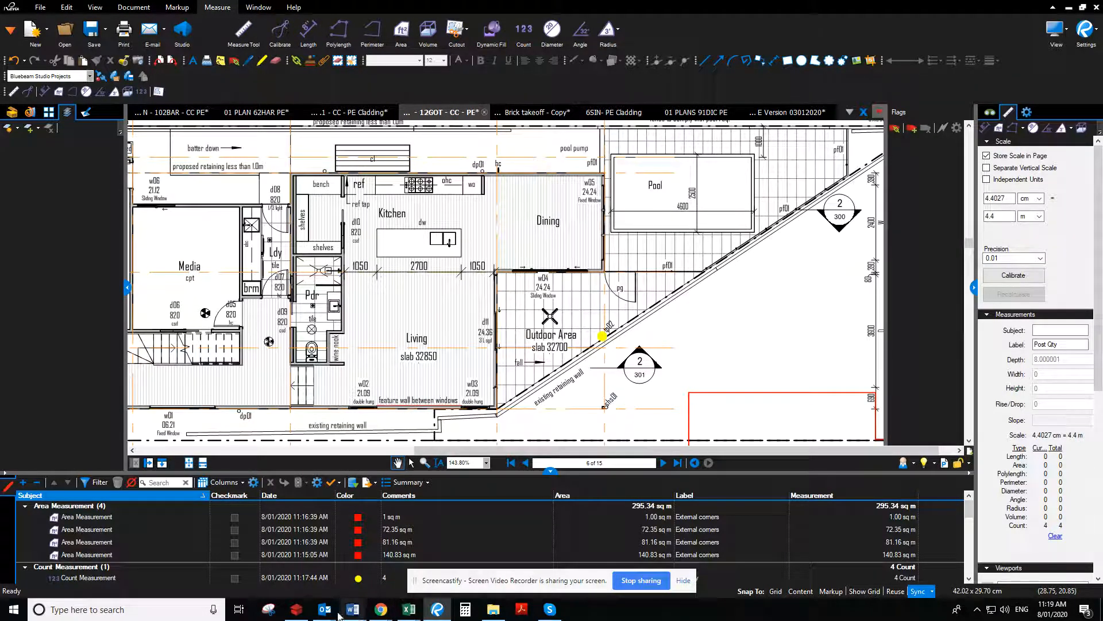
In the Bill of Quantities, set the quantity for posts up to 90x90 to 5 and delete the labour line for posts up to 140x140
{"action": "left_click", "coordinate": [296, 609]}
{"action": "left_click", "coordinate": [792, 414]}
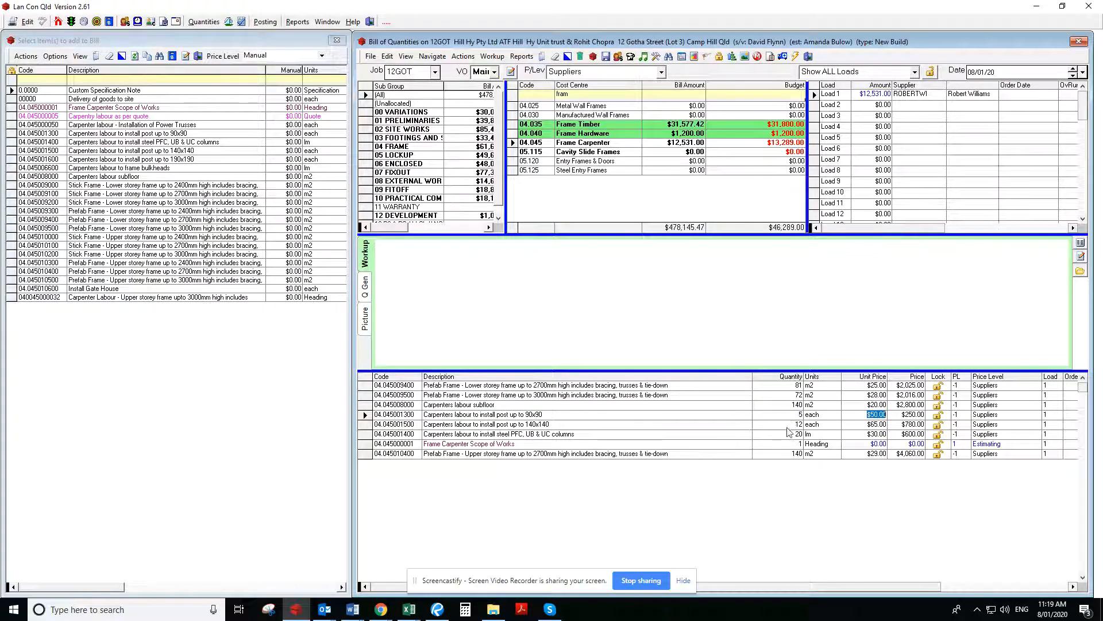
{"action": "left_click", "coordinate": [788, 427]}
{"action": "left_click", "coordinate": [440, 304]}
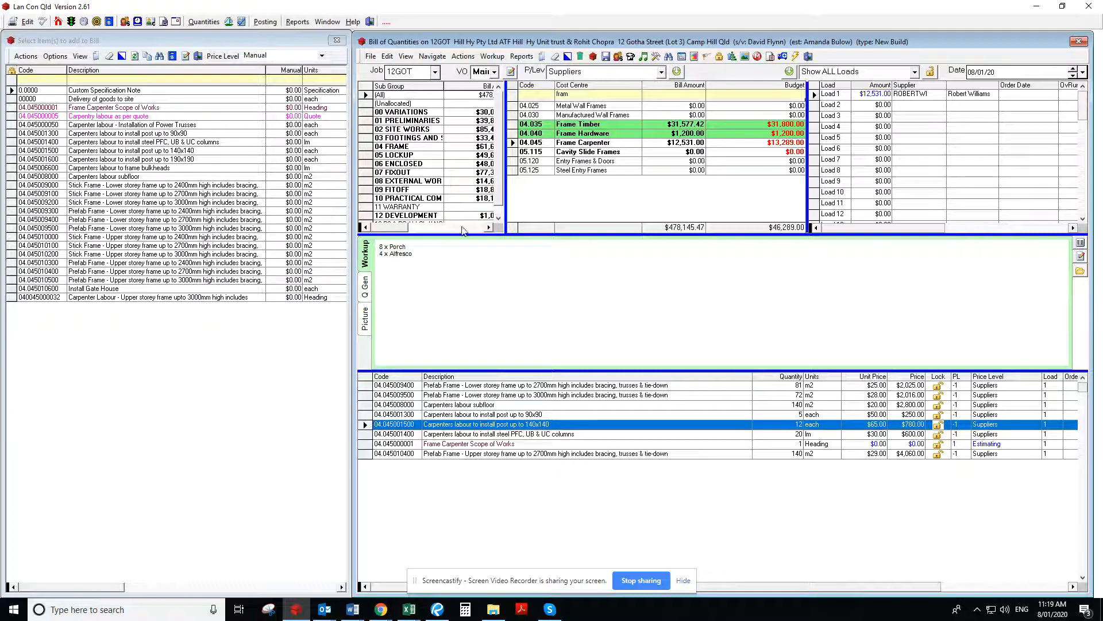
{"action": "left_click", "coordinate": [580, 58]}
{"action": "left_click", "coordinate": [570, 343]}
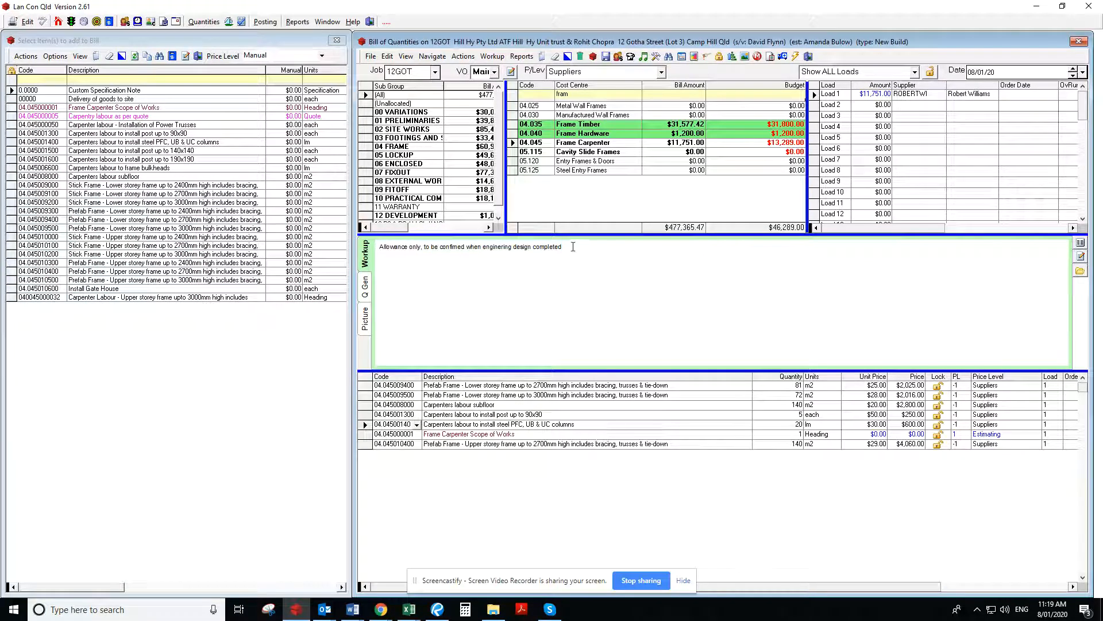
Close Adobe Acrobat Reader and open the 1. CURRENT JOBS folder inside 03. CONSTRUCTION in a maximized File Explorer window
{"action": "key", "text": "alt+Tab"}
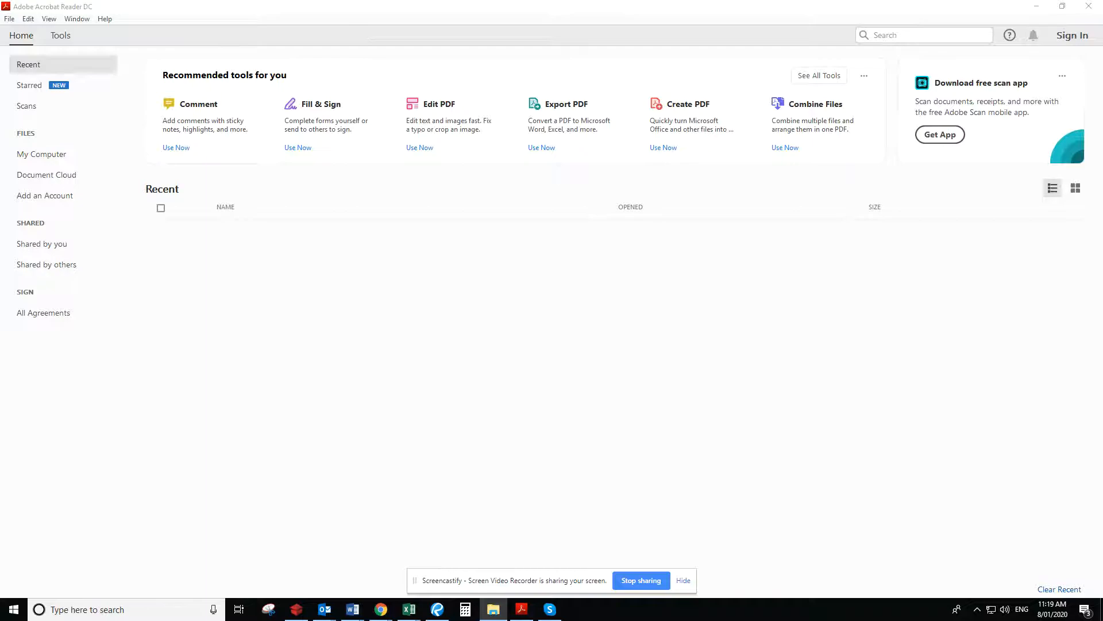
{"action": "left_click", "coordinate": [1089, 6]}
{"action": "left_click_drag", "start_coordinate": [487, 129], "coordinate": [499, 84]}
{"action": "left_click", "coordinate": [361, 258]}
{"action": "double_click", "coordinate": [361, 258]}
{"action": "double_click", "coordinate": [345, 206]}
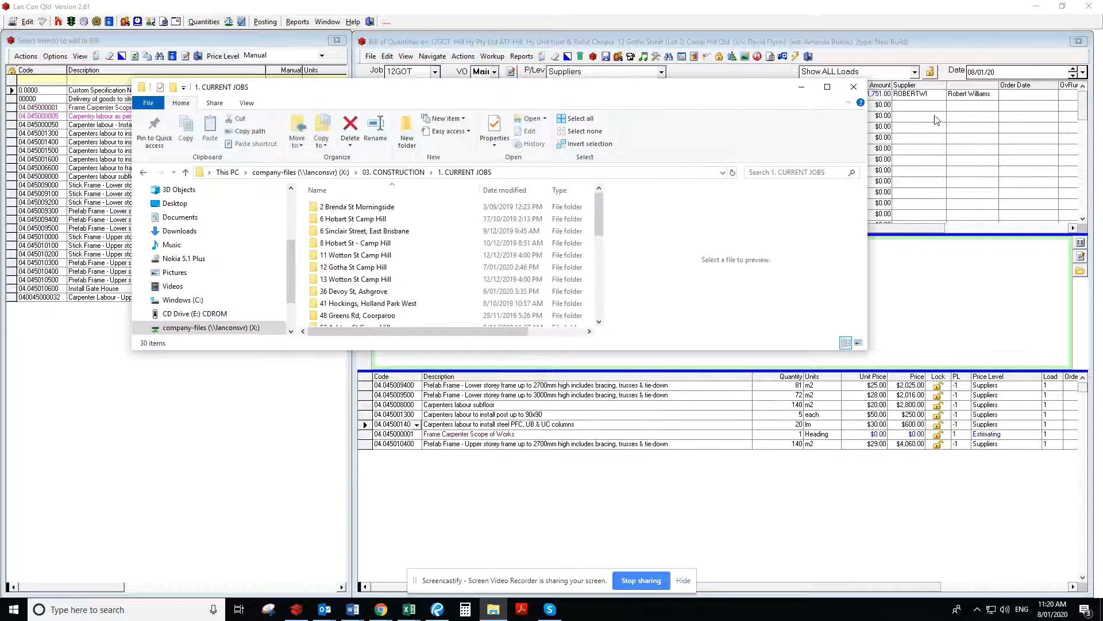
{"action": "left_click", "coordinate": [828, 88]}
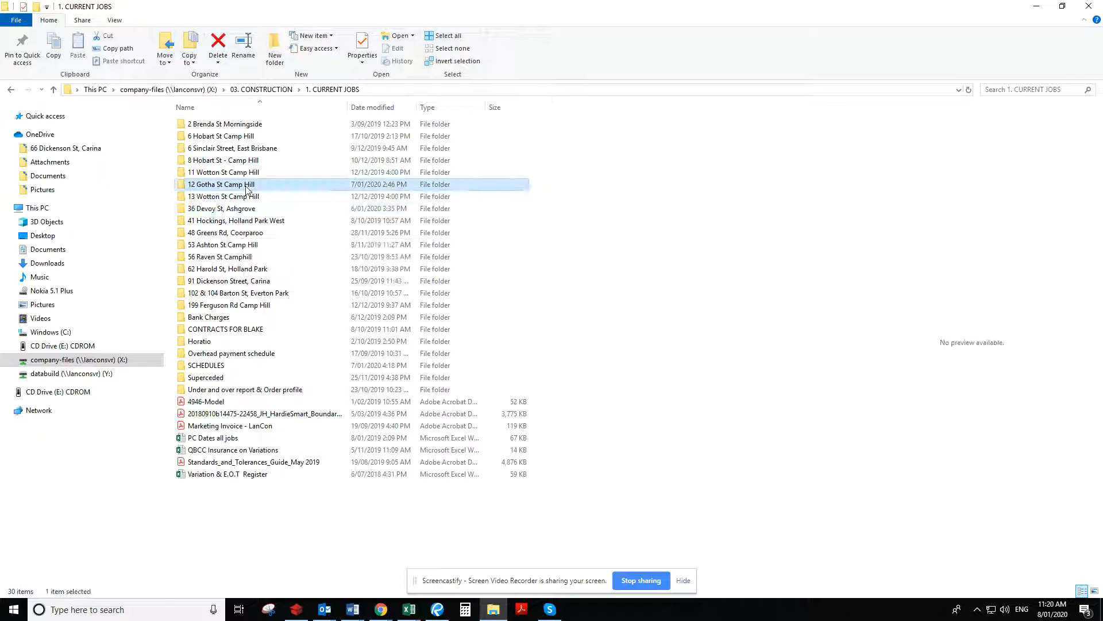
Open the engineering drawing set SNG-2323_1 (1) from the ENGINEERING folder inside job 12GOT's 00. PLAN BANK
{"action": "double_click", "coordinate": [246, 184]}
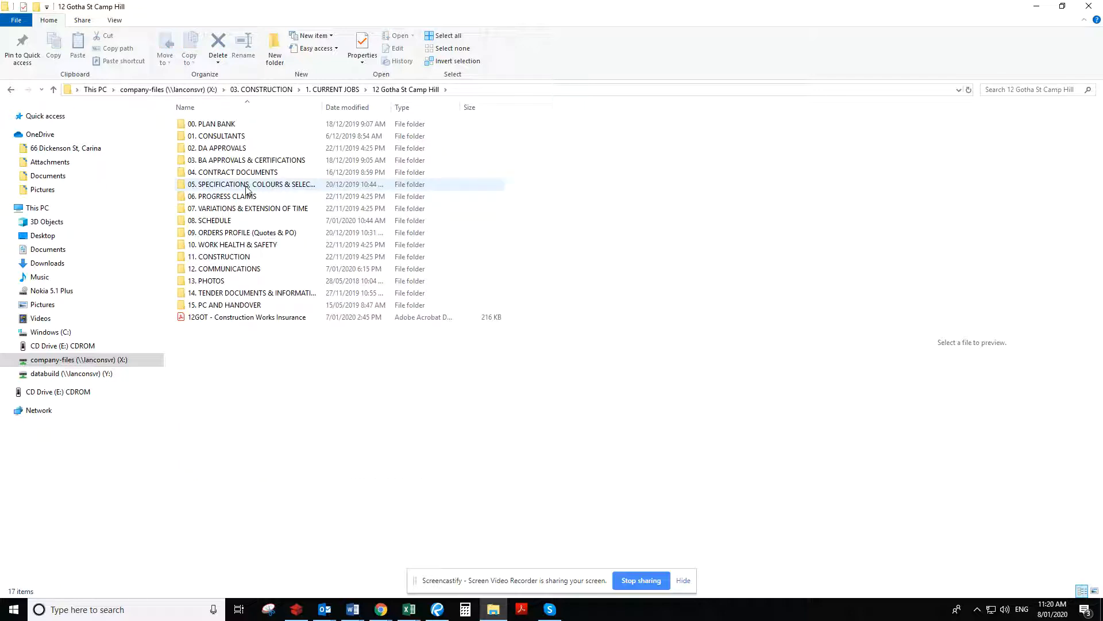
{"action": "double_click", "coordinate": [246, 185]}
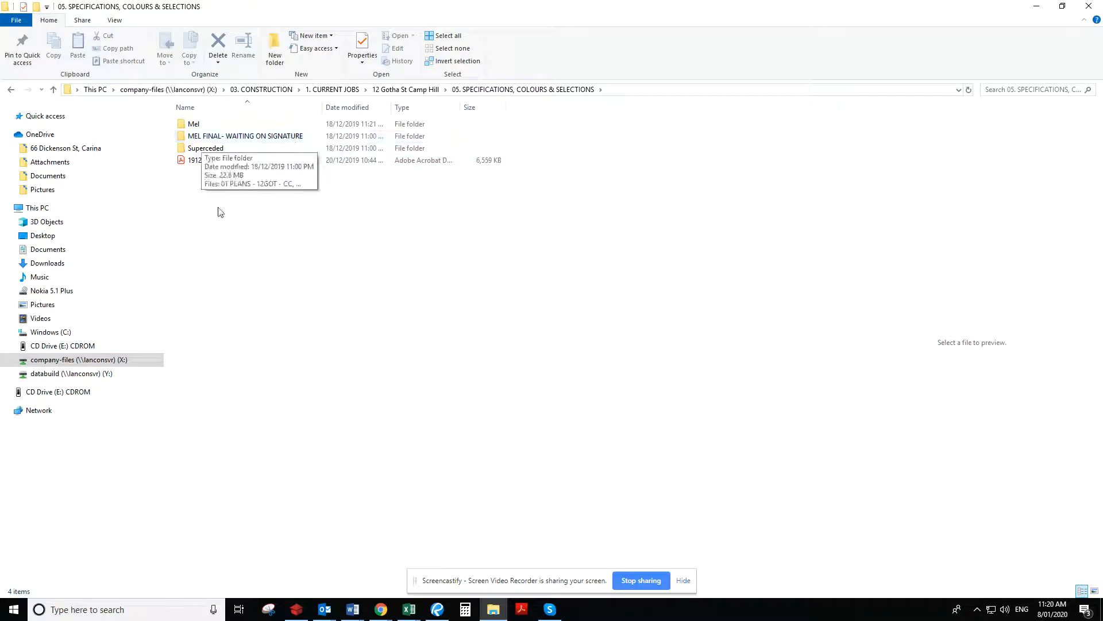
{"action": "left_click", "coordinate": [405, 89]}
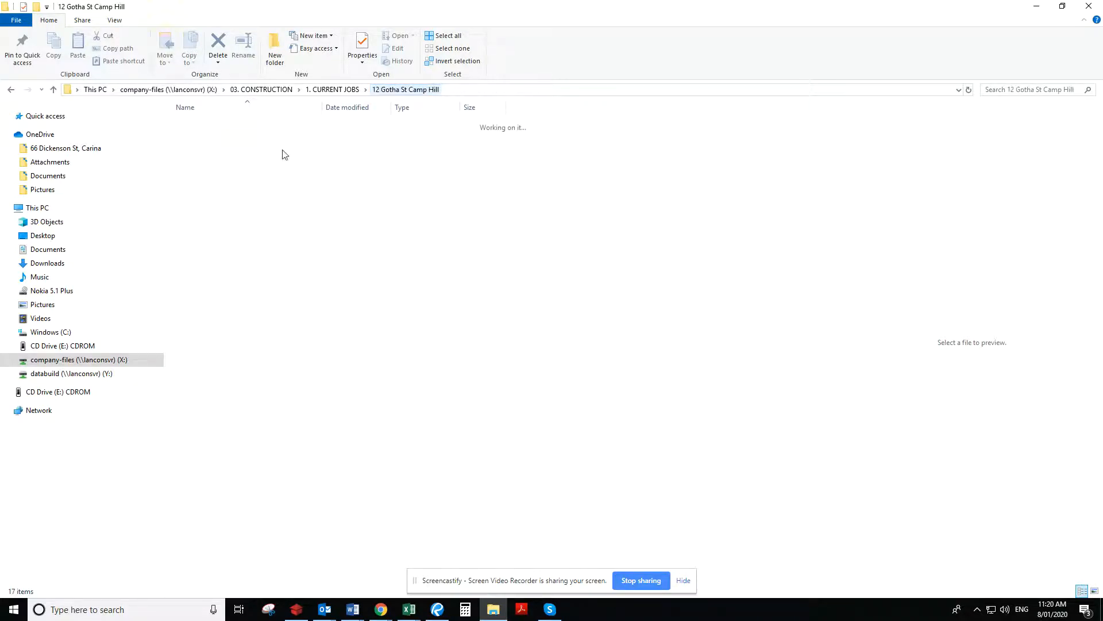
{"action": "left_click", "coordinate": [247, 126]}
{"action": "double_click", "coordinate": [247, 126]}
{"action": "double_click", "coordinate": [244, 161]}
{"action": "left_click", "coordinate": [237, 148]}
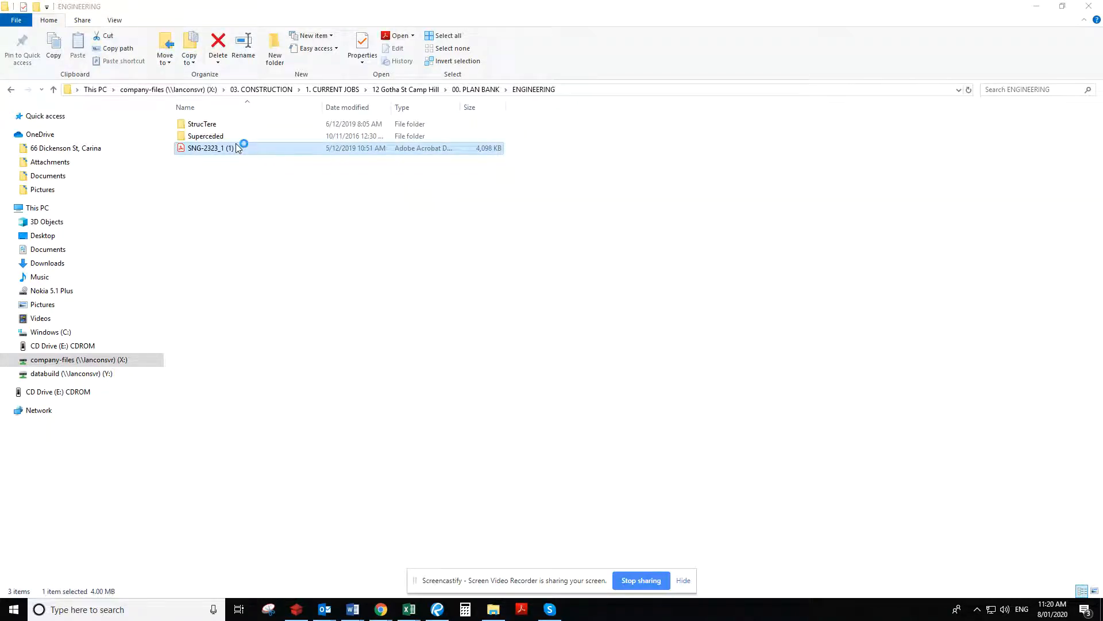
{"action": "double_click", "coordinate": [305, 149]}
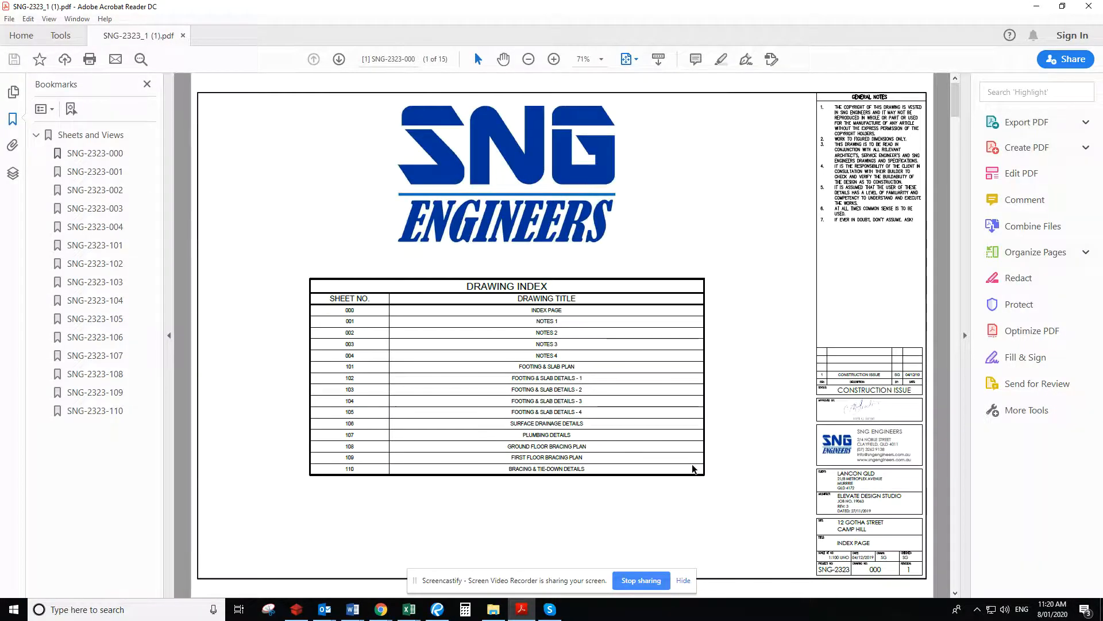
Look through the engineering set's notes and footing and slab sheets up to the Ground Floor Bracing Plan on sheet 108
{"action": "scroll", "coordinate": [694, 469], "scroll_direction": "down", "scroll_amount": 1}
{"action": "scroll", "coordinate": [694, 469], "scroll_direction": "down", "scroll_amount": 2}
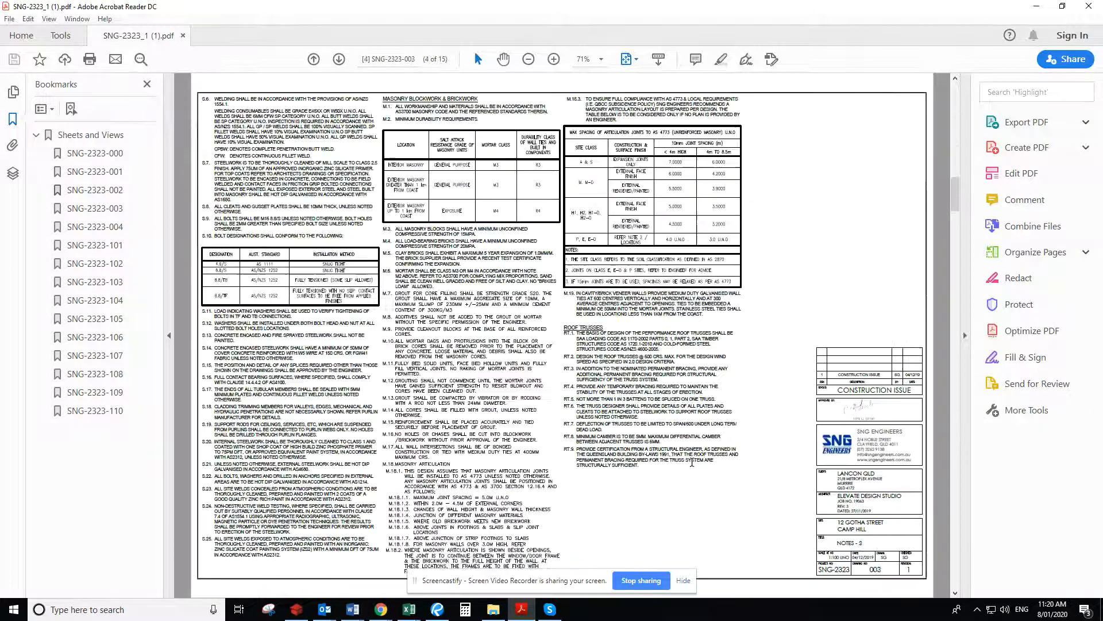
{"action": "scroll", "coordinate": [692, 466], "scroll_direction": "down", "scroll_amount": 2}
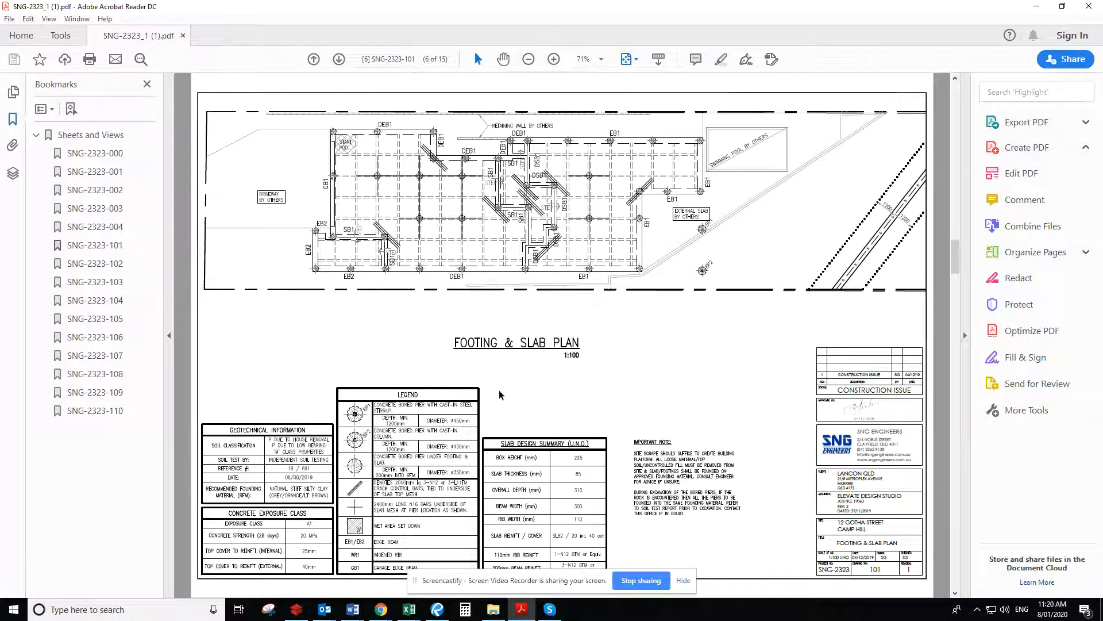
{"action": "scroll", "coordinate": [597, 404], "scroll_direction": "down", "scroll_amount": 2}
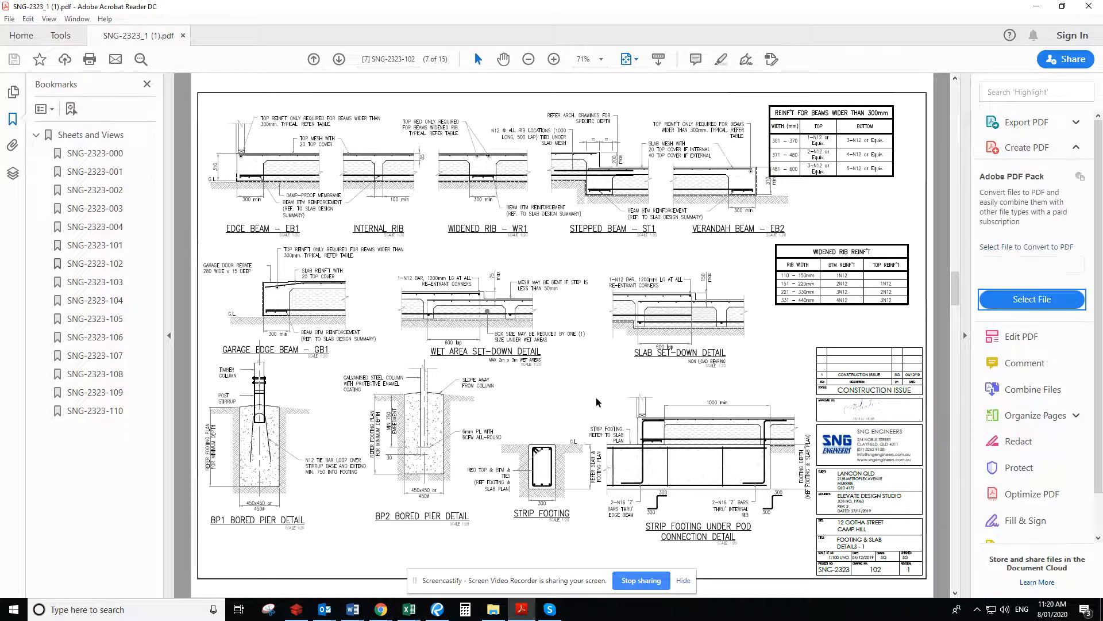
{"action": "scroll", "coordinate": [596, 402], "scroll_direction": "down", "scroll_amount": 3}
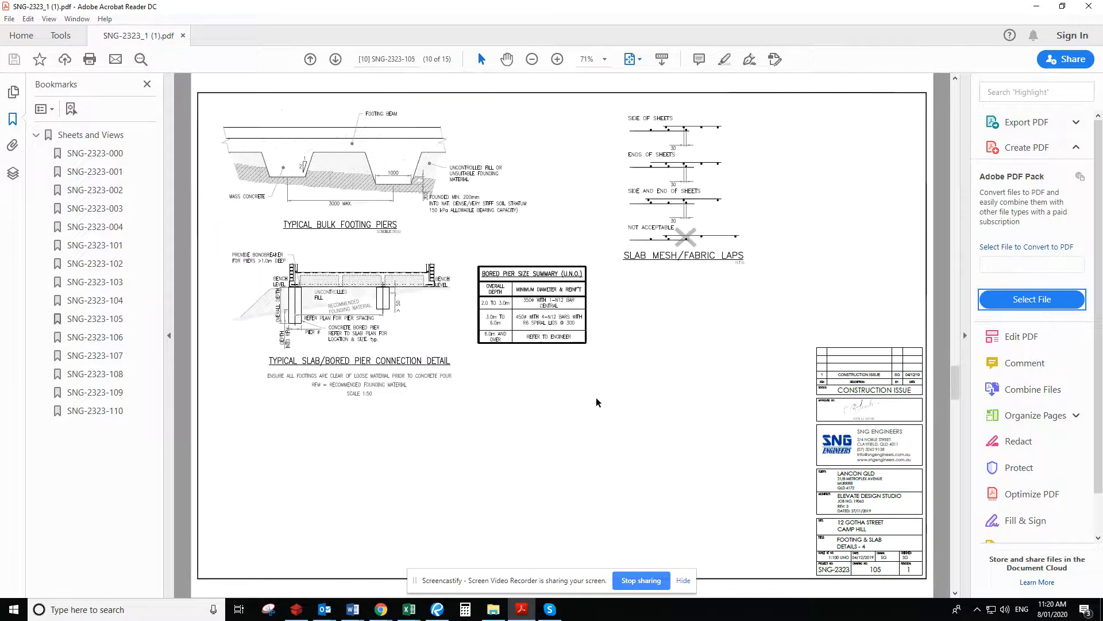
{"action": "scroll", "coordinate": [597, 402], "scroll_direction": "down", "scroll_amount": 3}
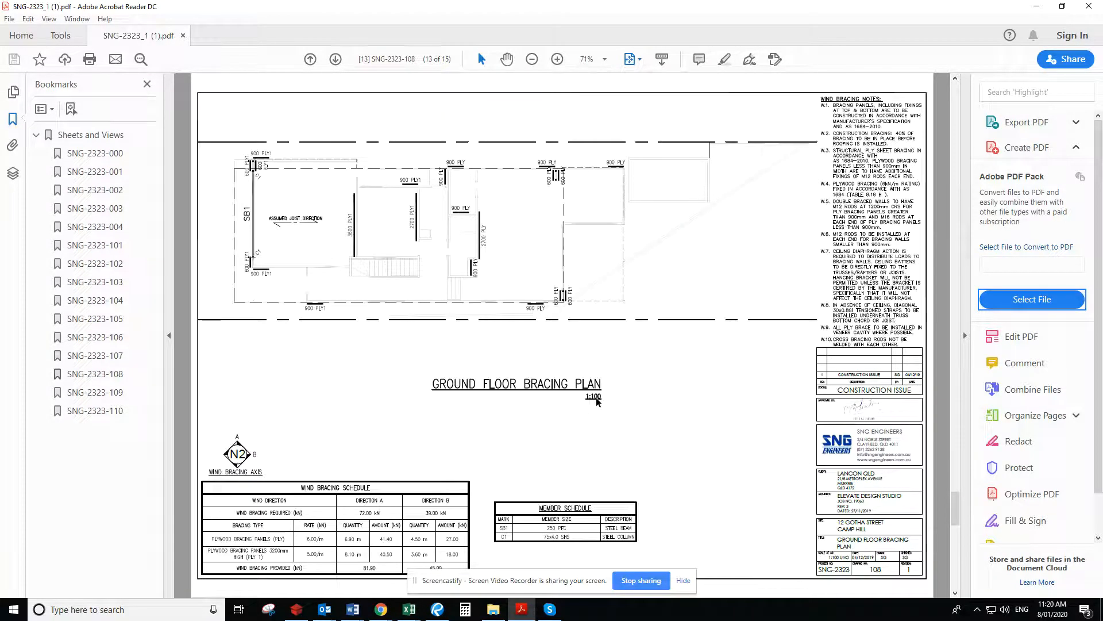
Examine the Member Schedule and the steel beam and column locations on the Ground Floor Bracing Plan
{"action": "scroll", "coordinate": [597, 402], "scroll_direction": "up", "scroll_amount": 1}
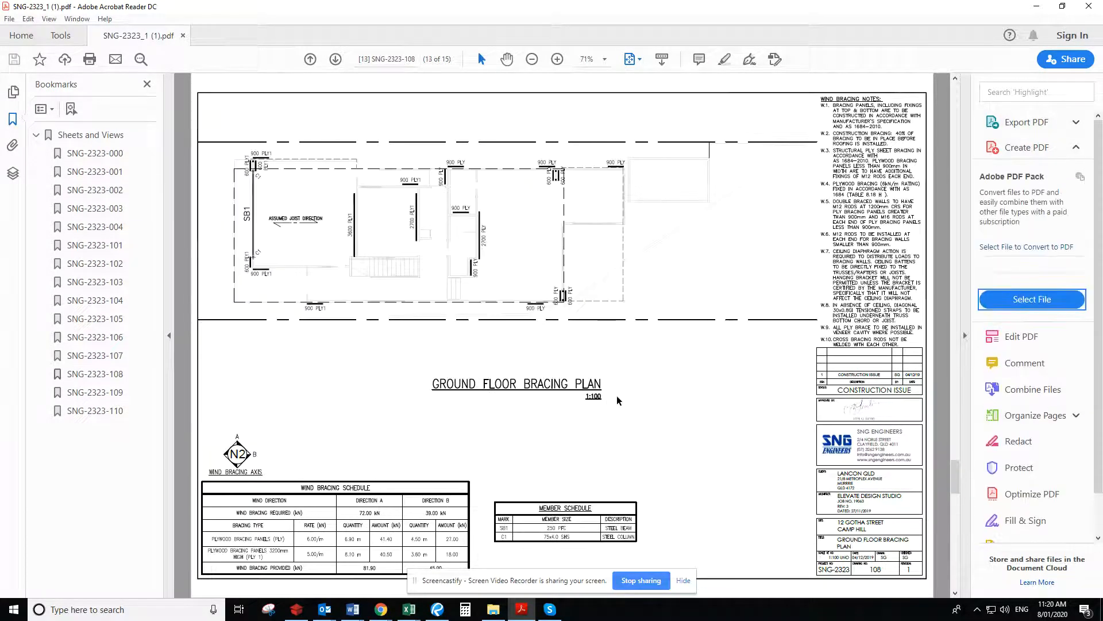
{"action": "scroll", "coordinate": [600, 558], "scroll_direction": "up", "scroll_amount": 2}
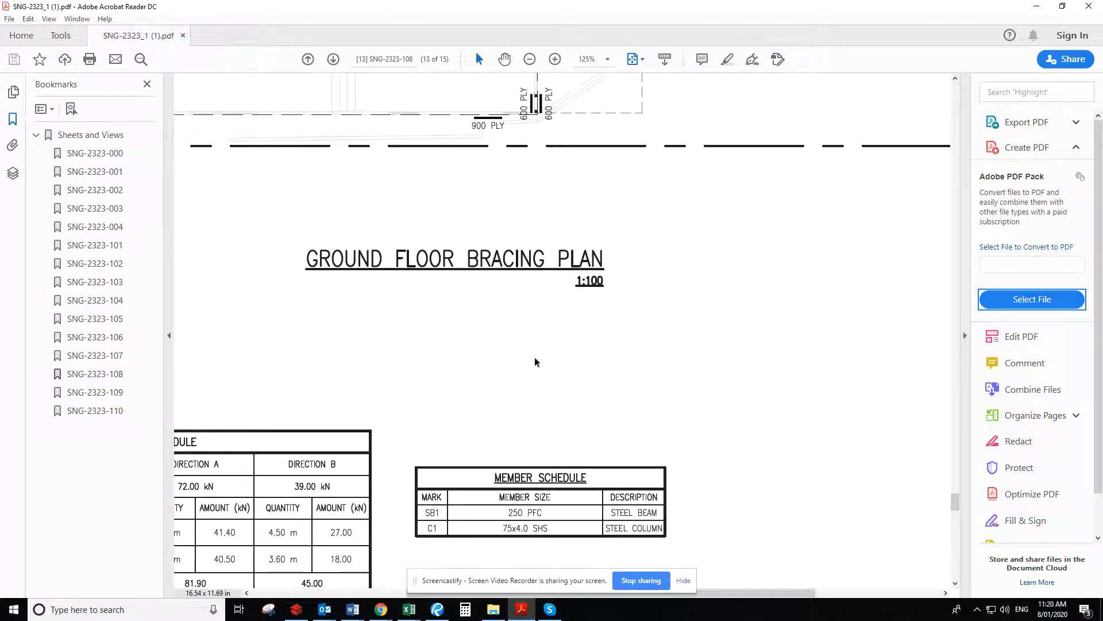
{"action": "scroll", "coordinate": [461, 419], "scroll_direction": "down", "scroll_amount": 1}
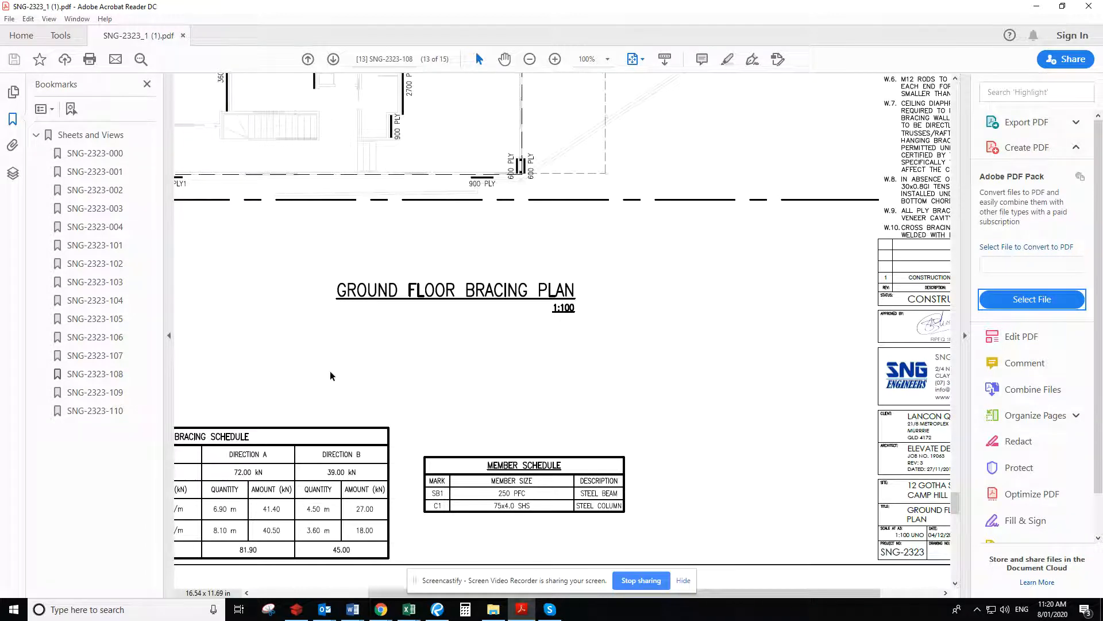
{"action": "scroll", "coordinate": [328, 372], "scroll_direction": "up", "scroll_amount": 2}
{"action": "scroll", "coordinate": [371, 374], "scroll_direction": "up", "scroll_amount": 1}
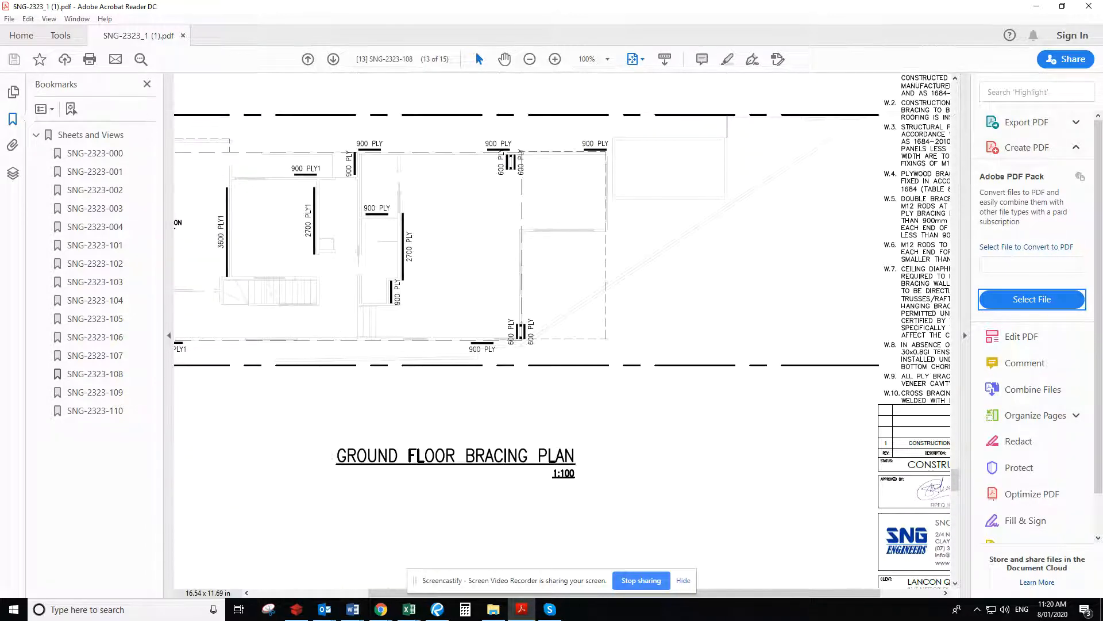
{"action": "left_click_drag", "start_coordinate": [400, 586], "coordinate": [288, 592]}
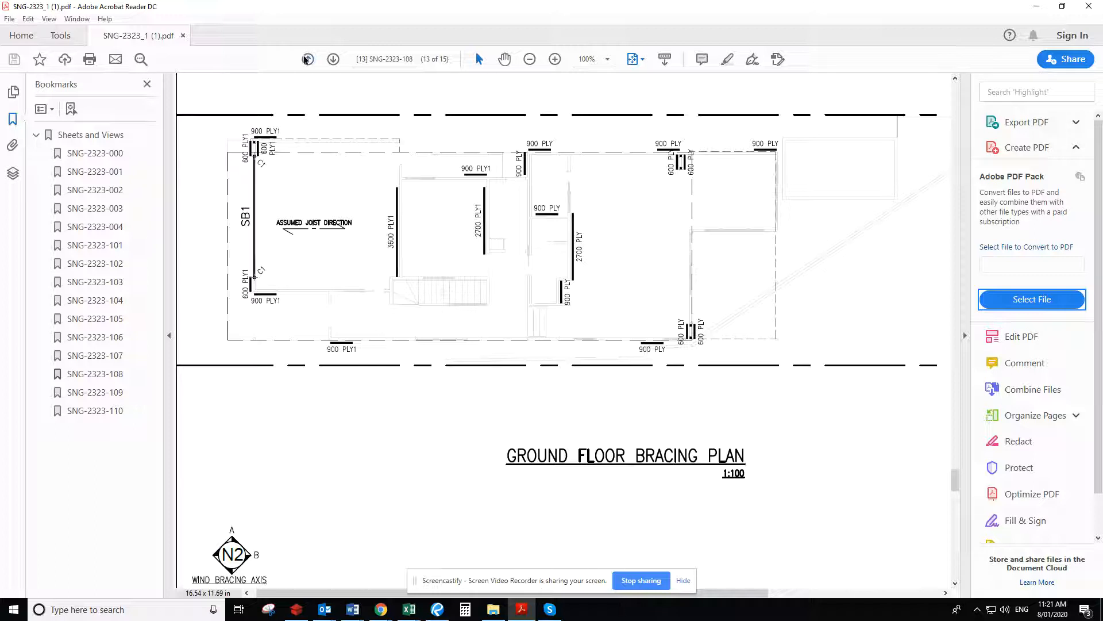
Check the First Floor Bracing Plan for steel members and return to the full Ground Floor Bracing Plan sheet
{"action": "left_click", "coordinate": [333, 60]}
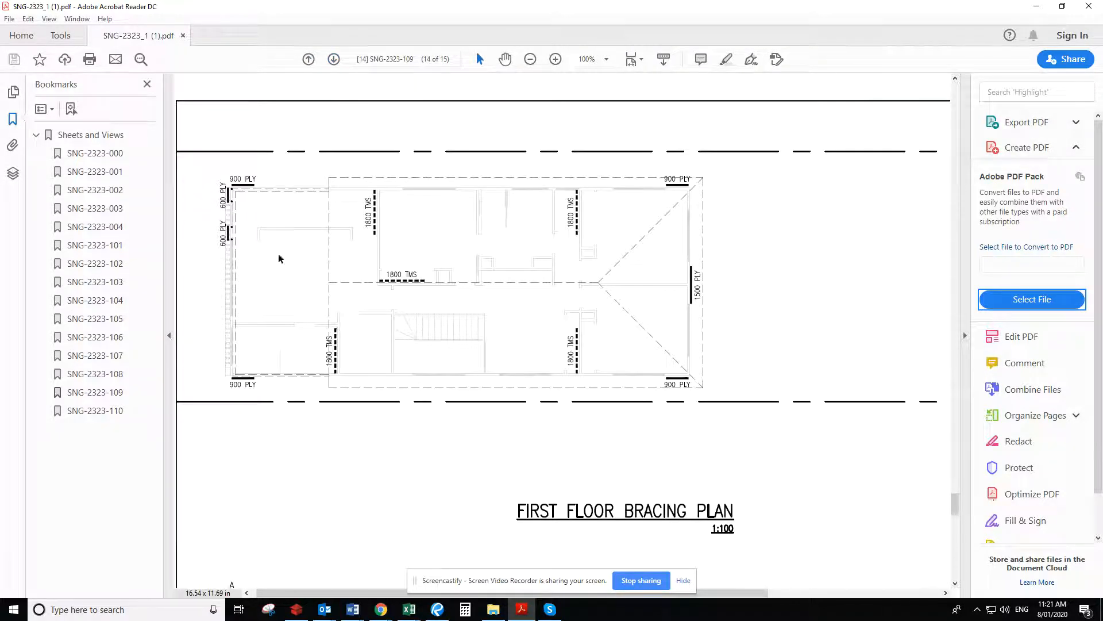
{"action": "scroll", "coordinate": [577, 430], "scroll_direction": "down", "scroll_amount": 5}
{"action": "scroll", "coordinate": [573, 426], "scroll_direction": "down", "scroll_amount": 5}
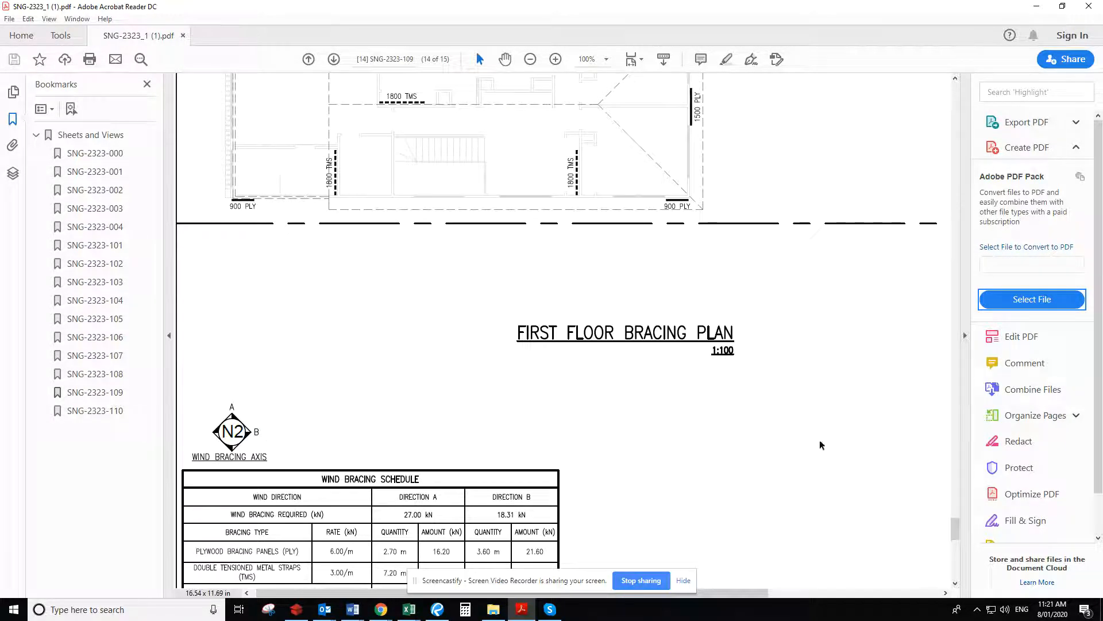
{"action": "left_click", "coordinate": [309, 59]}
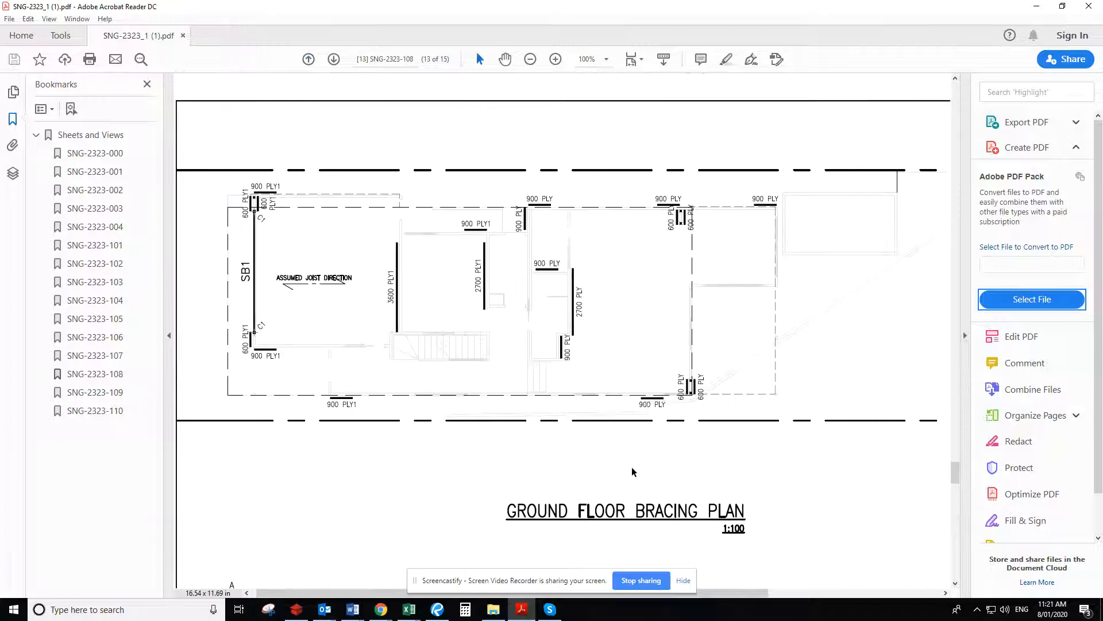
{"action": "scroll", "coordinate": [629, 494], "scroll_direction": "down", "scroll_amount": 2}
{"action": "key", "text": "ctrl+2"}
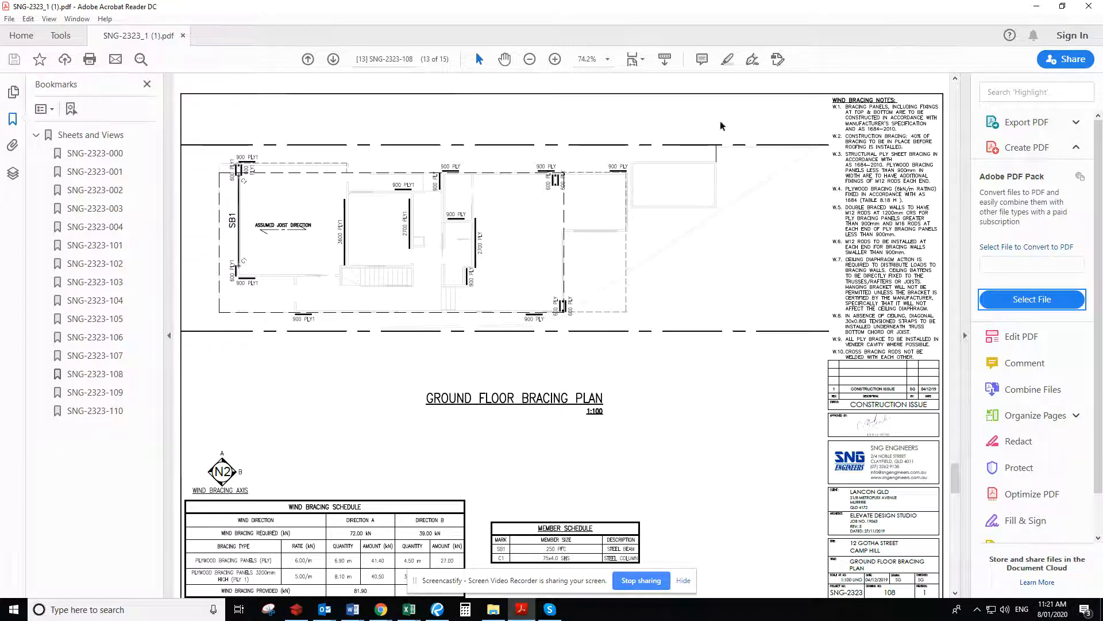
Close the engineering PDF and its folder, and set the bill quantity for installing steel PFC, UB & UC columns to 4.8 lm
{"action": "left_click_drag", "start_coordinate": [795, 6], "coordinate": [1102, 8]}
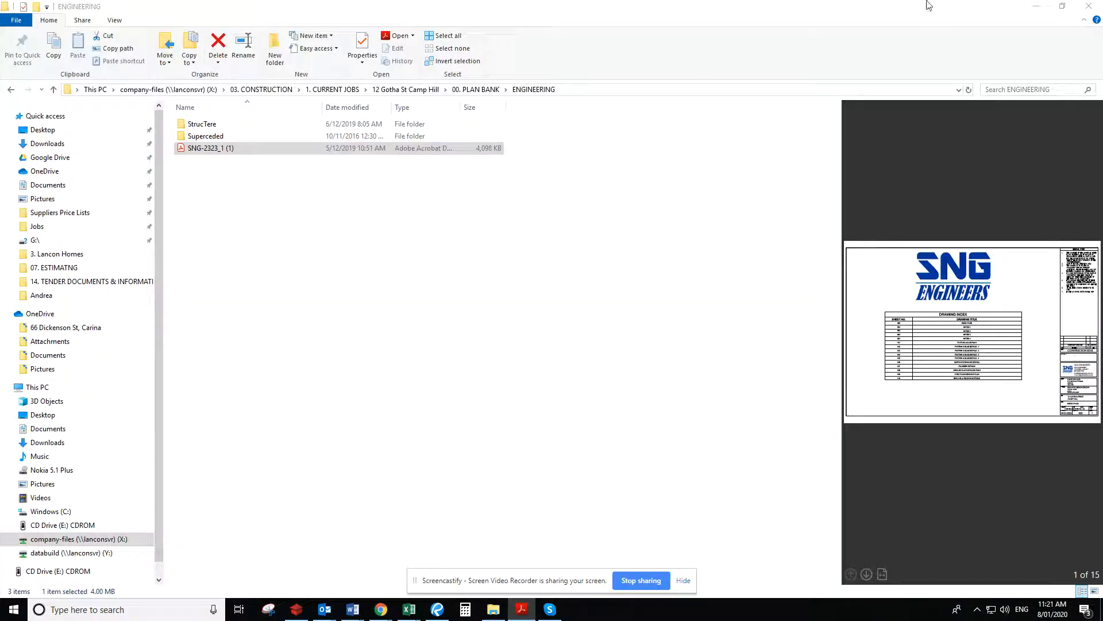
{"action": "left_click", "coordinate": [1088, 7]}
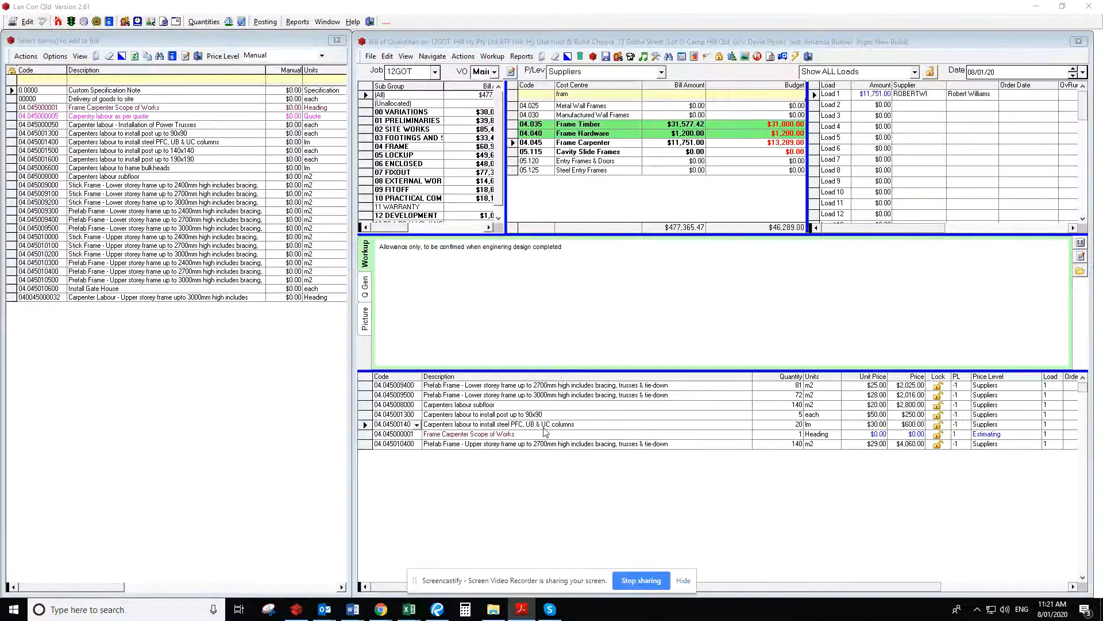
{"action": "left_click", "coordinate": [792, 426]}
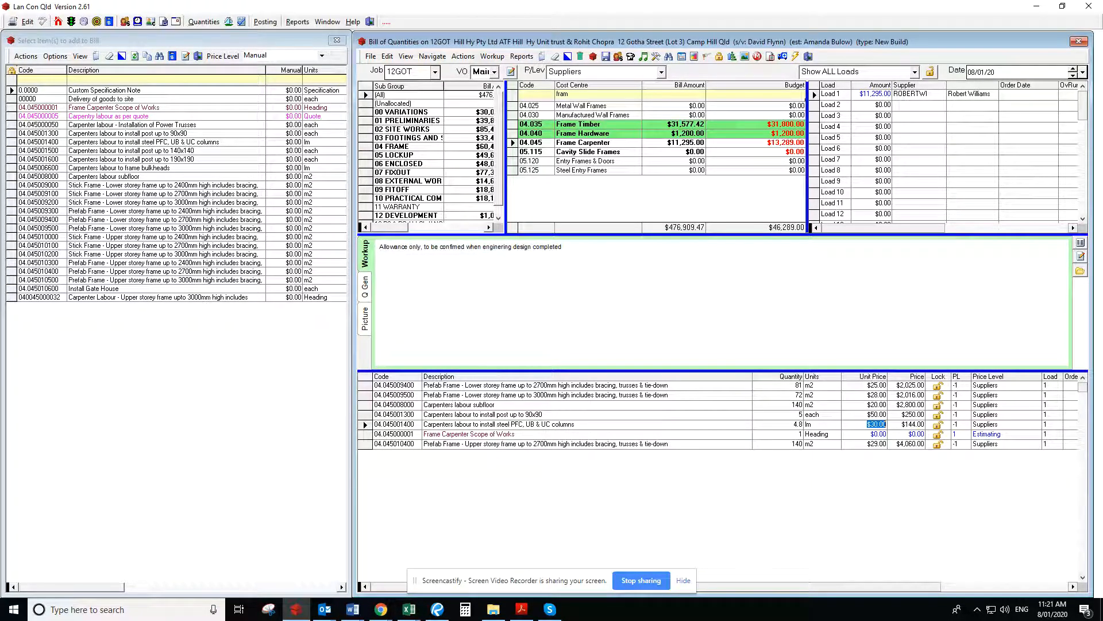
Switch to the 12GOT plans in Bluebeam Revu and go from the Ground Level plan to the elevations on page 8
{"action": "key", "text": "alt+Tab"}
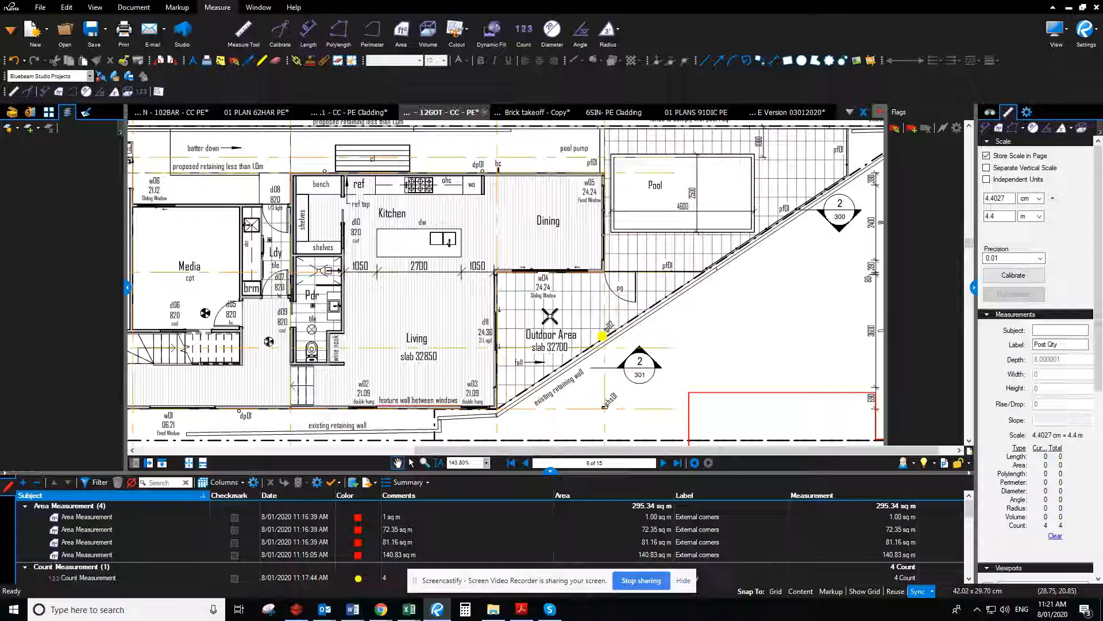
{"action": "scroll", "coordinate": [560, 359], "scroll_direction": "down", "scroll_amount": 3}
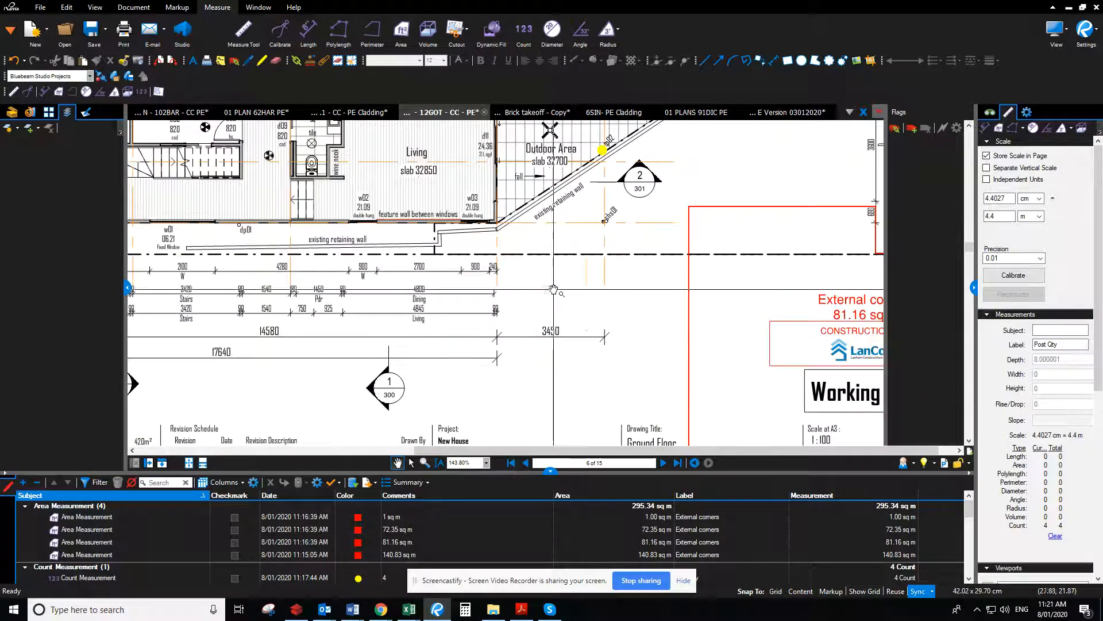
{"action": "scroll", "coordinate": [586, 333], "scroll_direction": "down", "scroll_amount": 5}
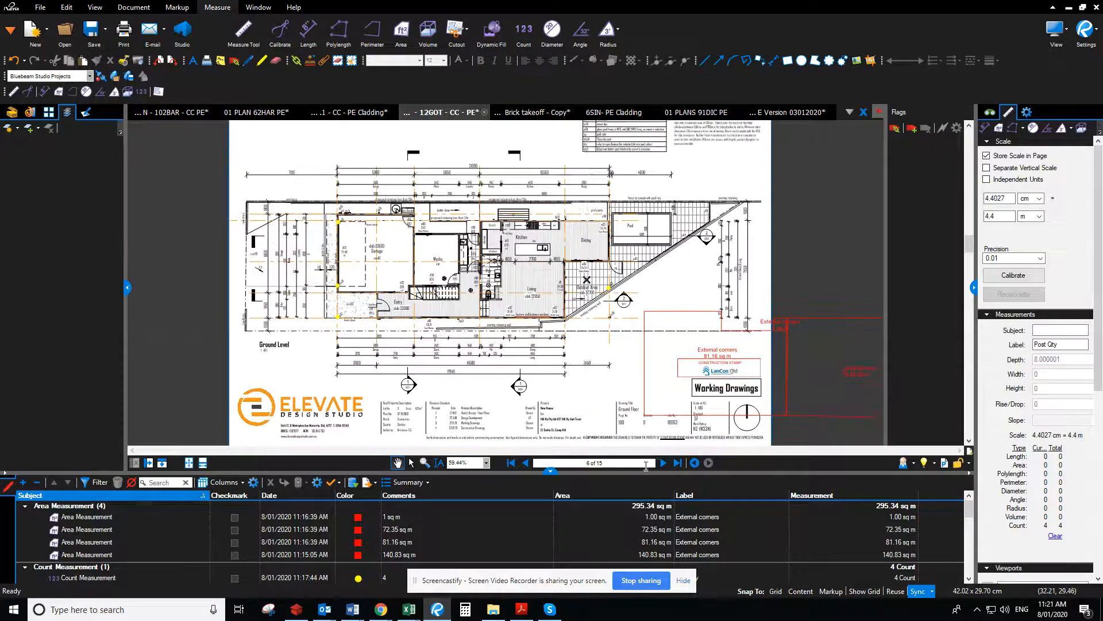
{"action": "left_click", "coordinate": [664, 463]}
{"action": "left_click", "coordinate": [664, 462]}
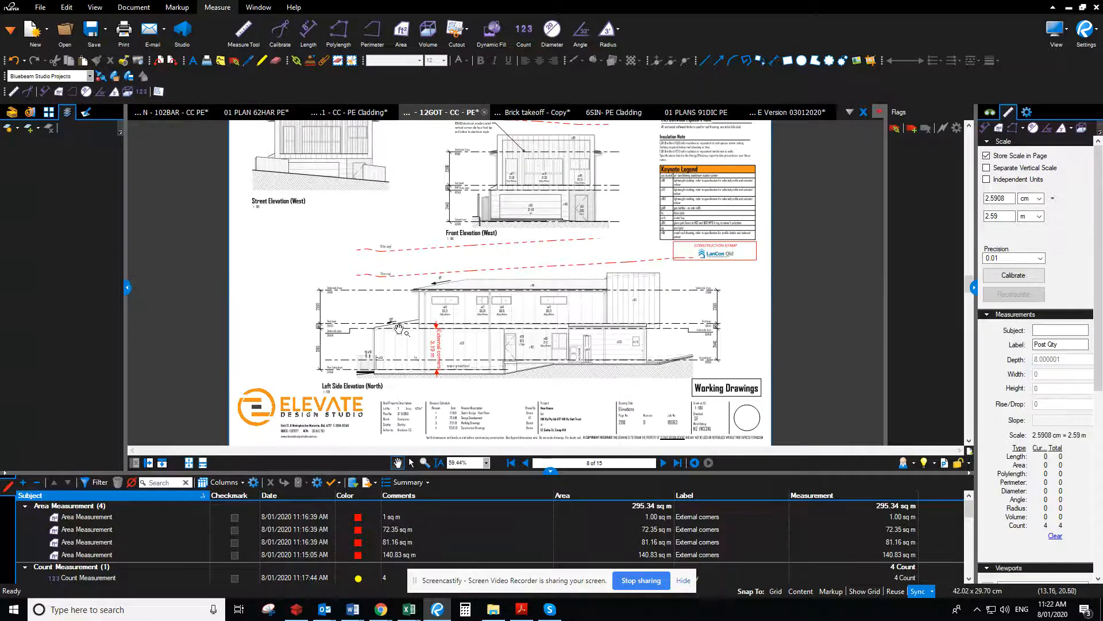
Look back through the First Level and Ground Level plans to the sheet on page 4
{"action": "scroll", "coordinate": [387, 336], "scroll_direction": "up", "scroll_amount": 3}
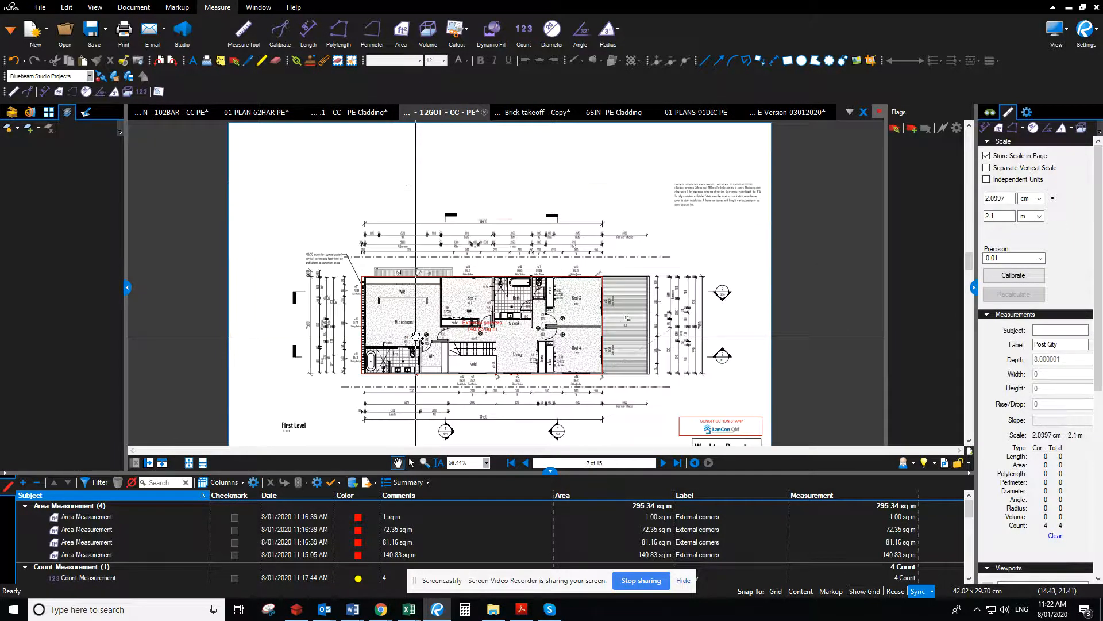
{"action": "scroll", "coordinate": [497, 377], "scroll_direction": "down", "scroll_amount": 5}
{"action": "left_click", "coordinate": [666, 463]}
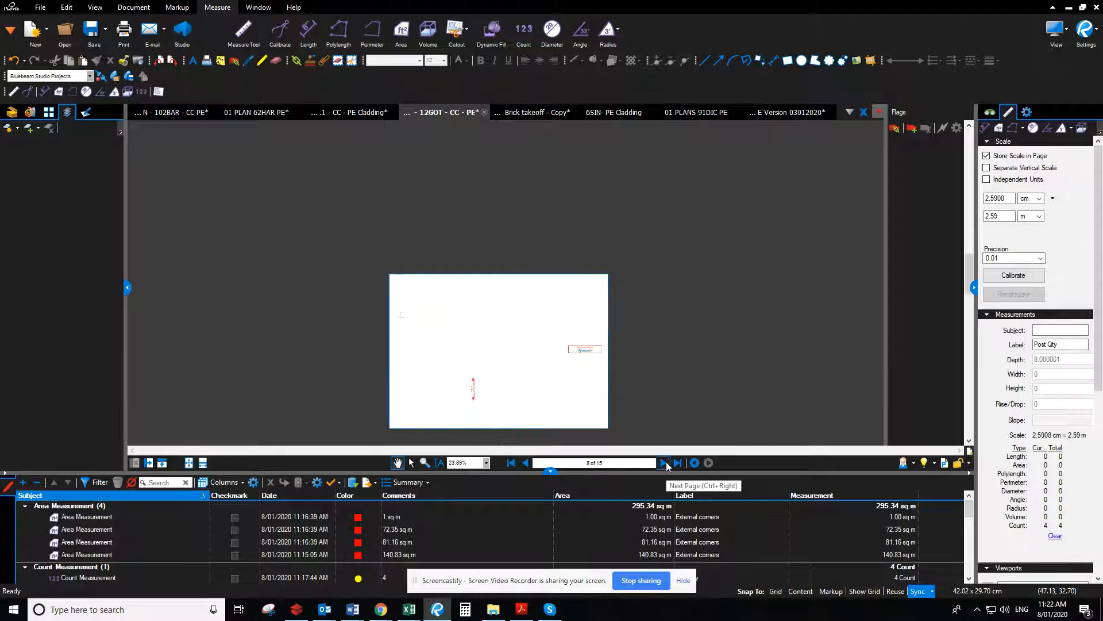
{"action": "left_click", "coordinate": [667, 463]}
{"action": "scroll", "coordinate": [475, 371], "scroll_direction": "up", "scroll_amount": 3}
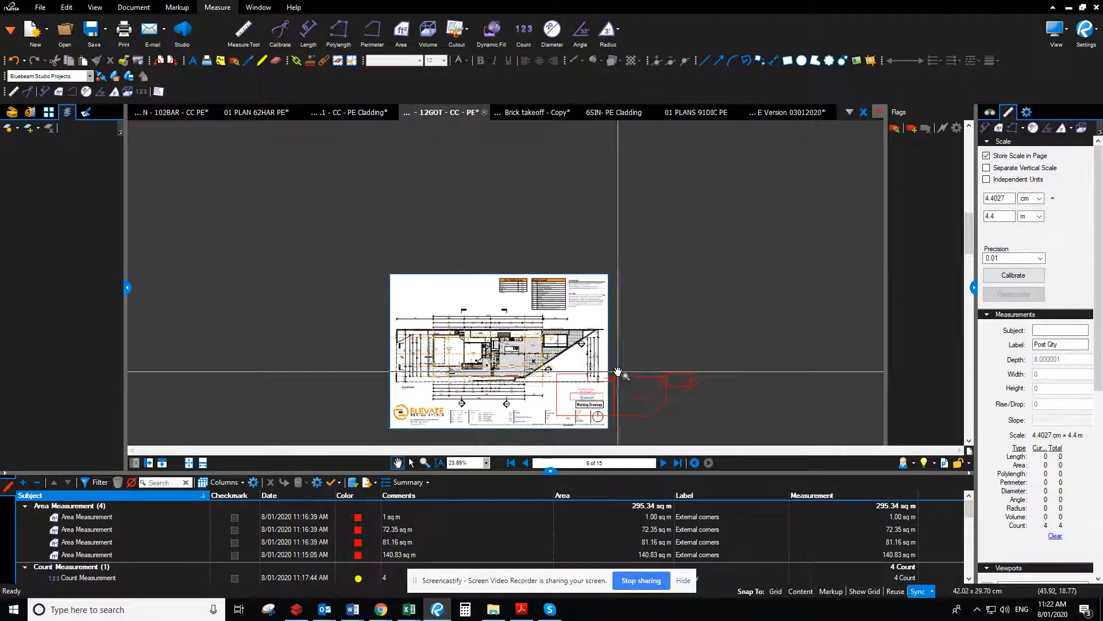
{"action": "left_click", "coordinate": [523, 463]}
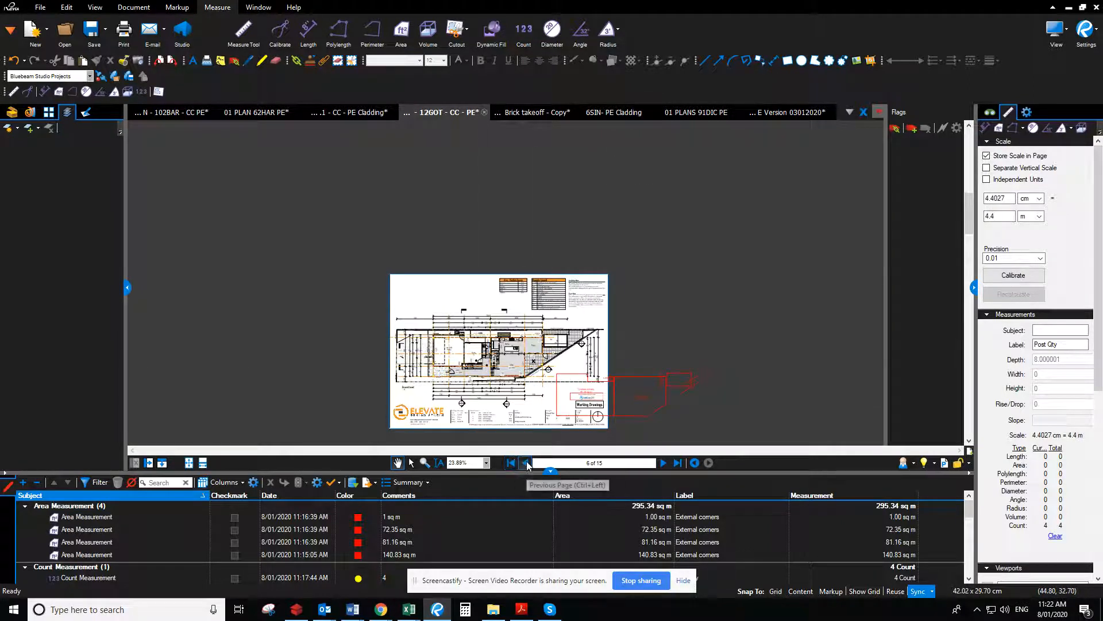
{"action": "left_click", "coordinate": [524, 463]}
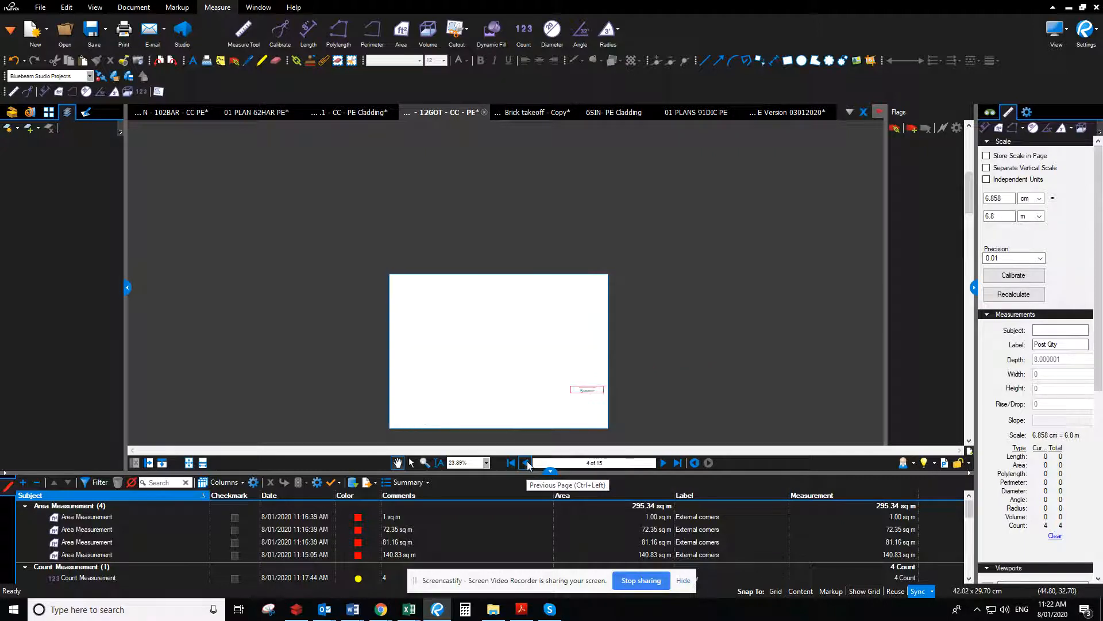
Return to the elevations on page 8 and examine the Left Side Elevation (North) along its lower and upper roofs
{"action": "left_click", "coordinate": [665, 465]}
{"action": "left_click", "coordinate": [665, 464]}
{"action": "left_click", "coordinate": [665, 464]}
{"action": "left_click", "coordinate": [665, 464]}
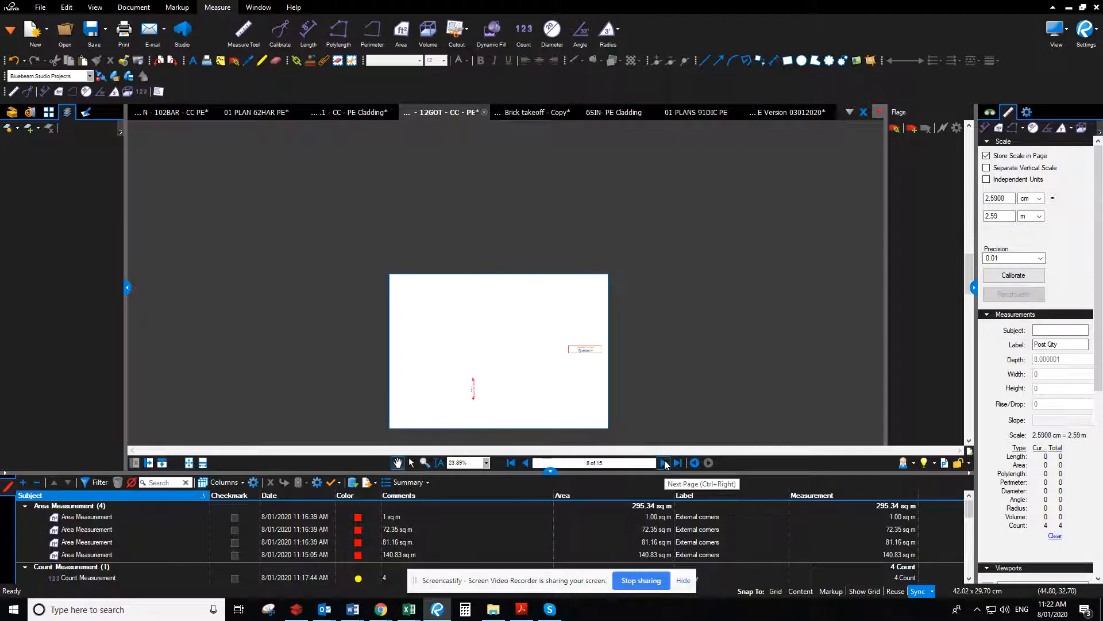
{"action": "scroll", "coordinate": [528, 361], "scroll_direction": "up", "scroll_amount": 7}
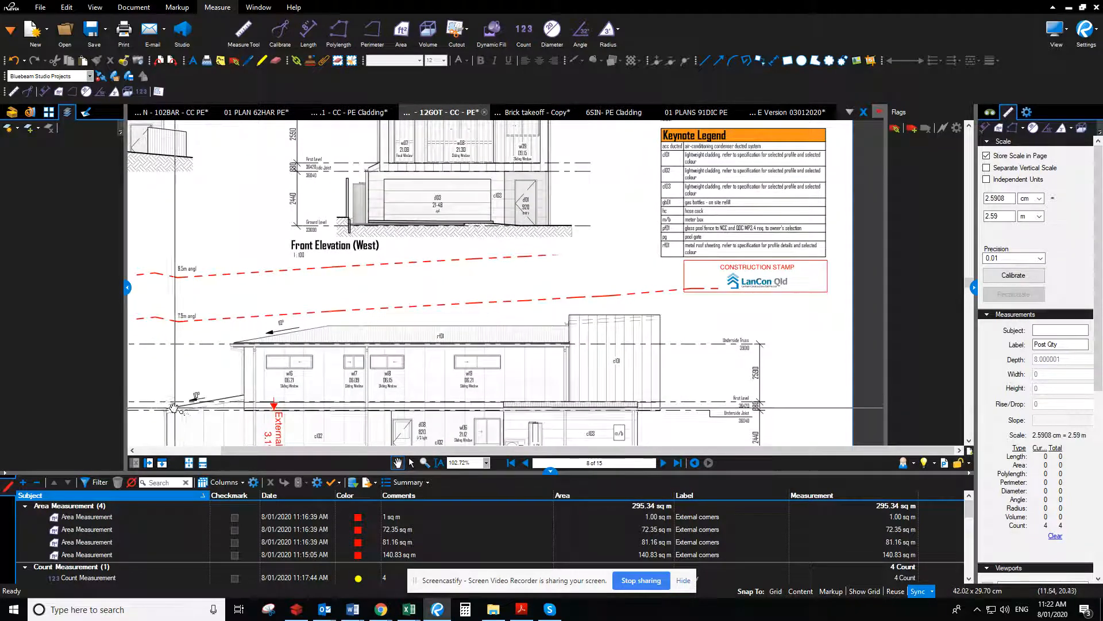
{"action": "left_click_drag", "start_coordinate": [231, 413], "coordinate": [475, 339]}
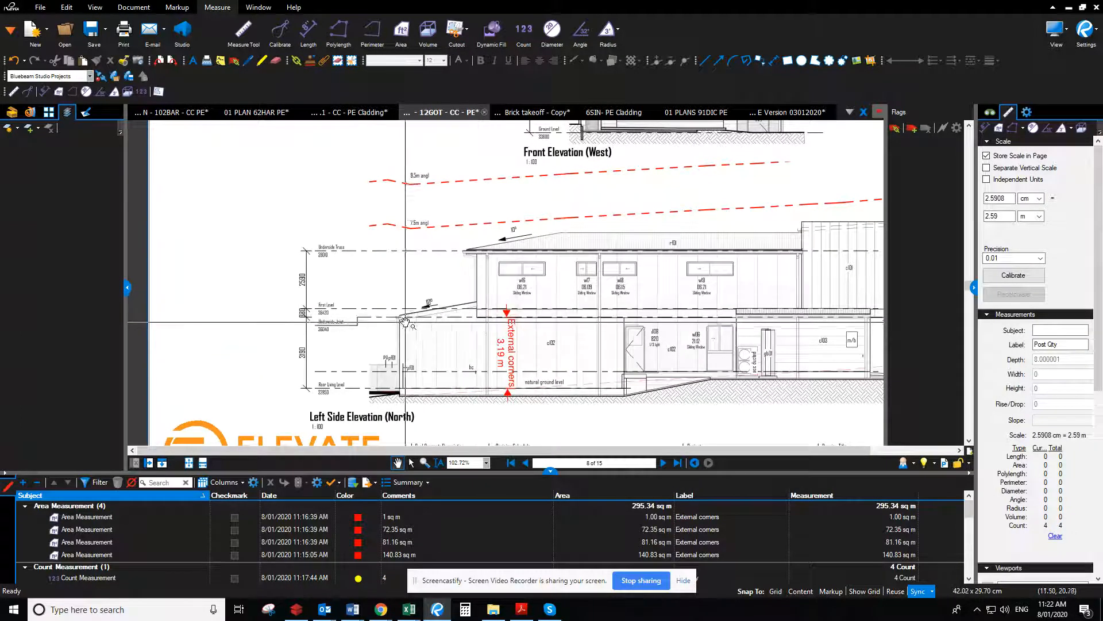
{"action": "left_click_drag", "start_coordinate": [832, 233], "coordinate": [412, 304]}
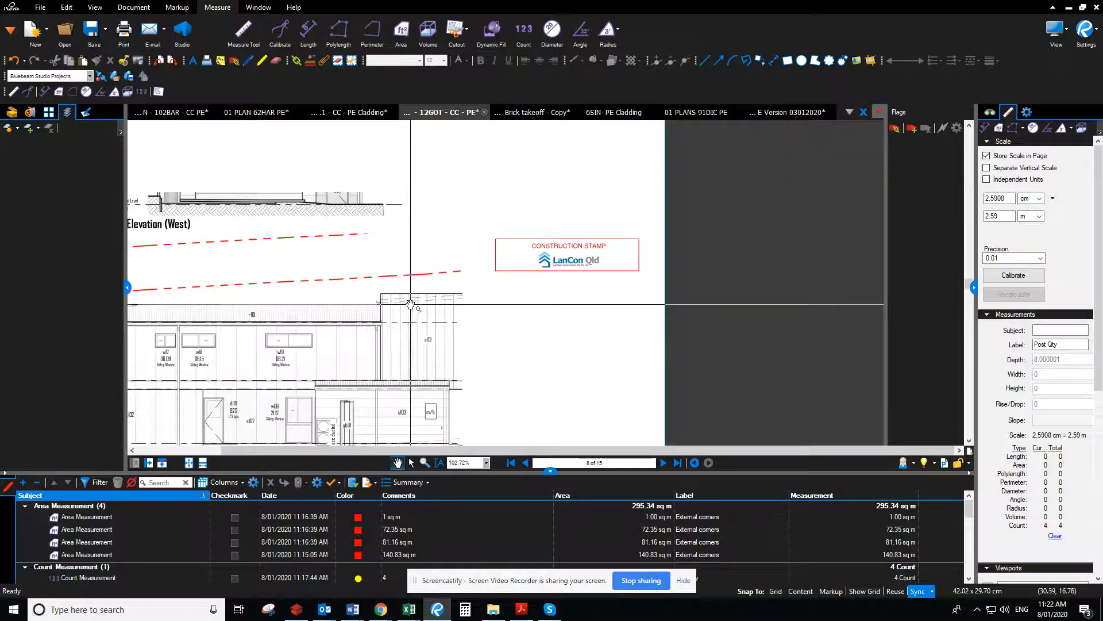
Measure the area of the upper wall on the Front Elevation (West), from the Underside Truss line up to the parapet top
{"action": "left_click_drag", "start_coordinate": [400, 254], "coordinate": [489, 386]}
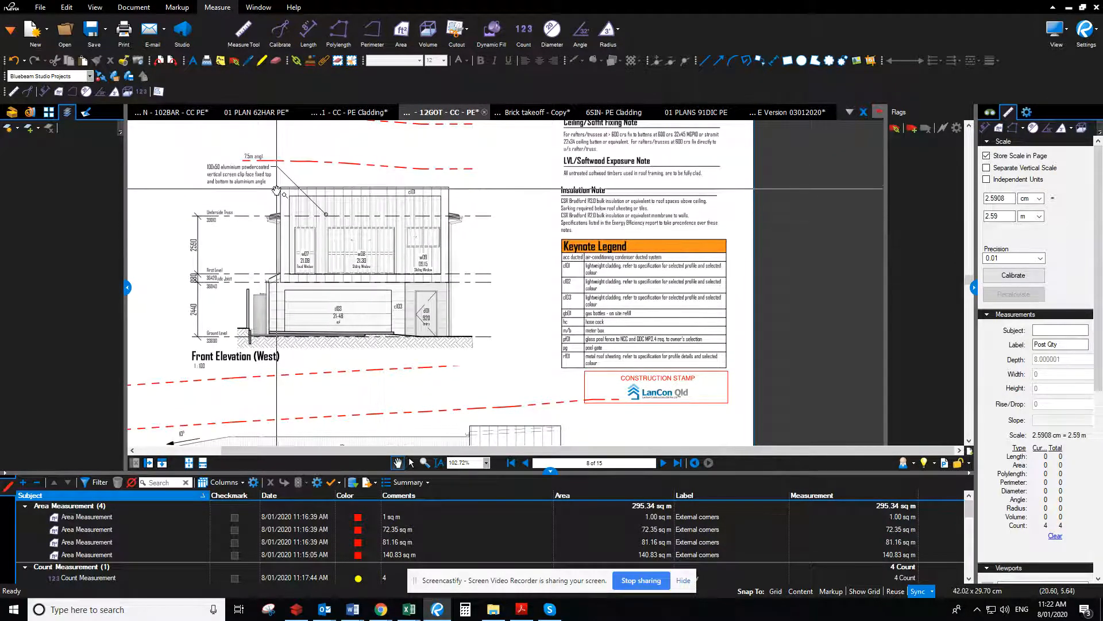
{"action": "left_click_drag", "start_coordinate": [506, 362], "coordinate": [414, 188]}
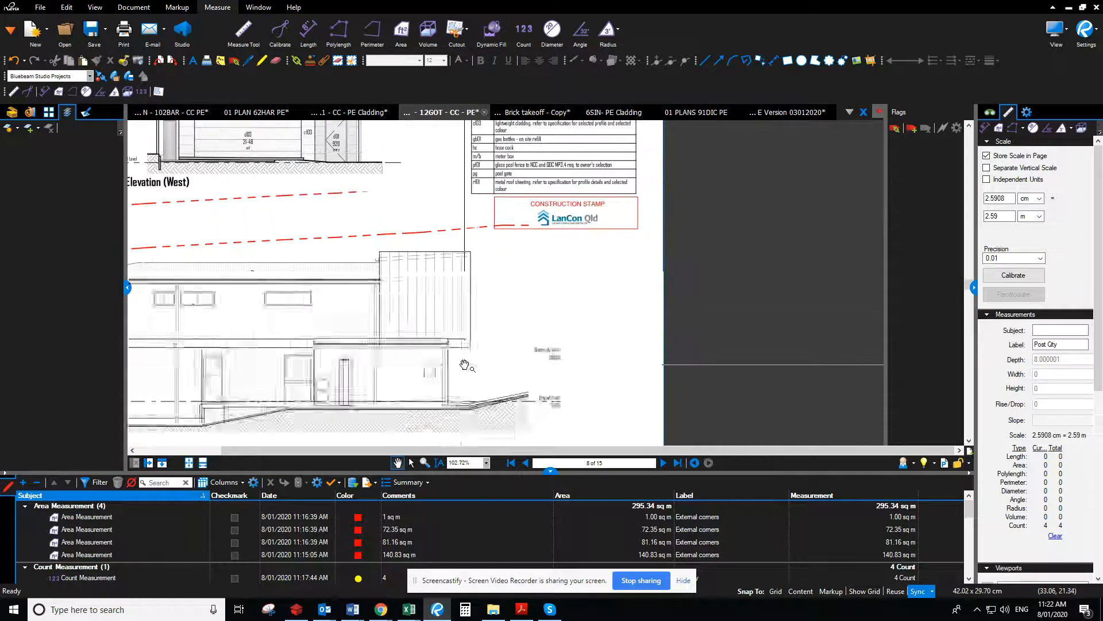
{"action": "scroll", "coordinate": [469, 364], "scroll_direction": "down", "scroll_amount": 1}
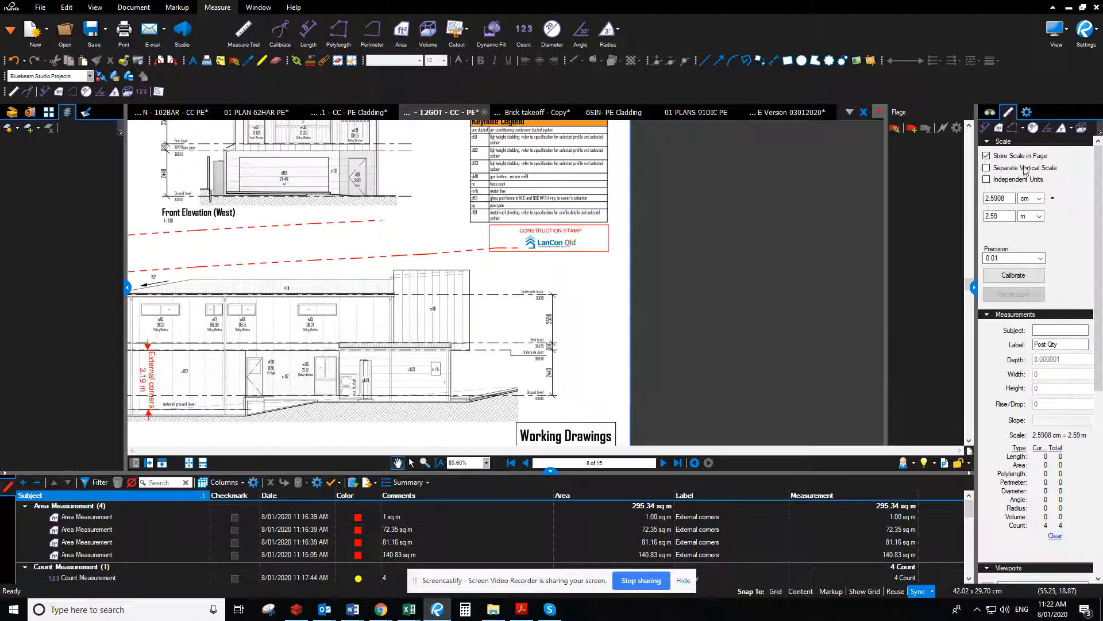
{"action": "mouse_move", "coordinate": [417, 157]}
{"action": "left_mouse_down"}
{"action": "mouse_move", "coordinate": [588, 237]}
{"action": "mouse_move", "coordinate": [532, 232]}
{"action": "mouse_move", "coordinate": [723, 363]}
{"action": "mouse_move", "coordinate": [550, 281]}
{"action": "left_mouse_up"}
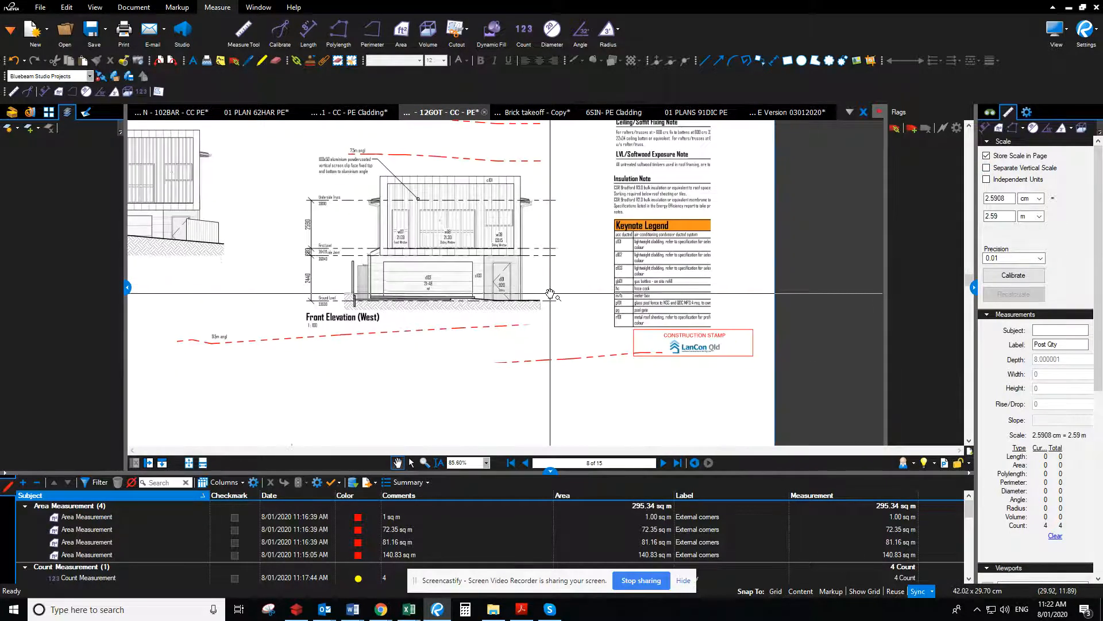
{"action": "left_click", "coordinate": [999, 130]}
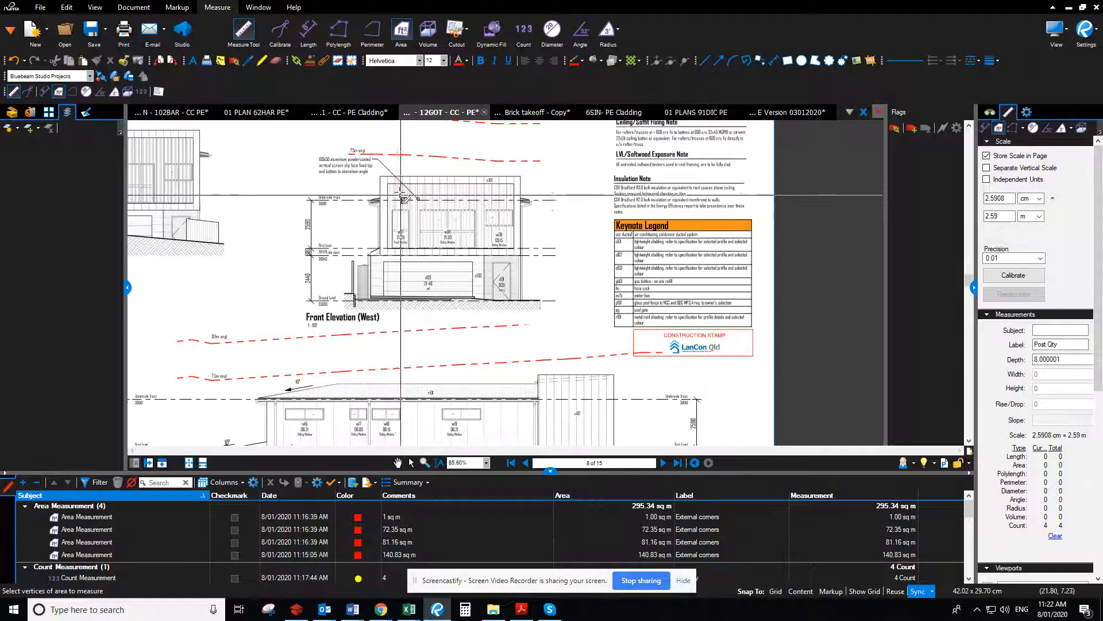
{"action": "left_click", "coordinate": [521, 175]}
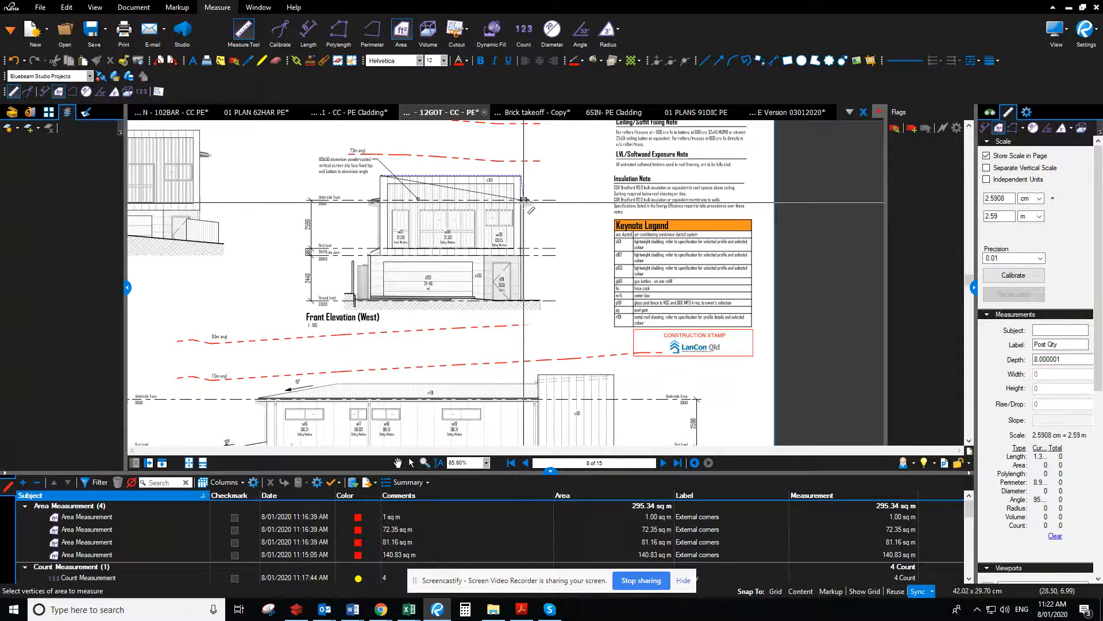
{"action": "scroll", "coordinate": [524, 201], "scroll_direction": "up", "scroll_amount": 5}
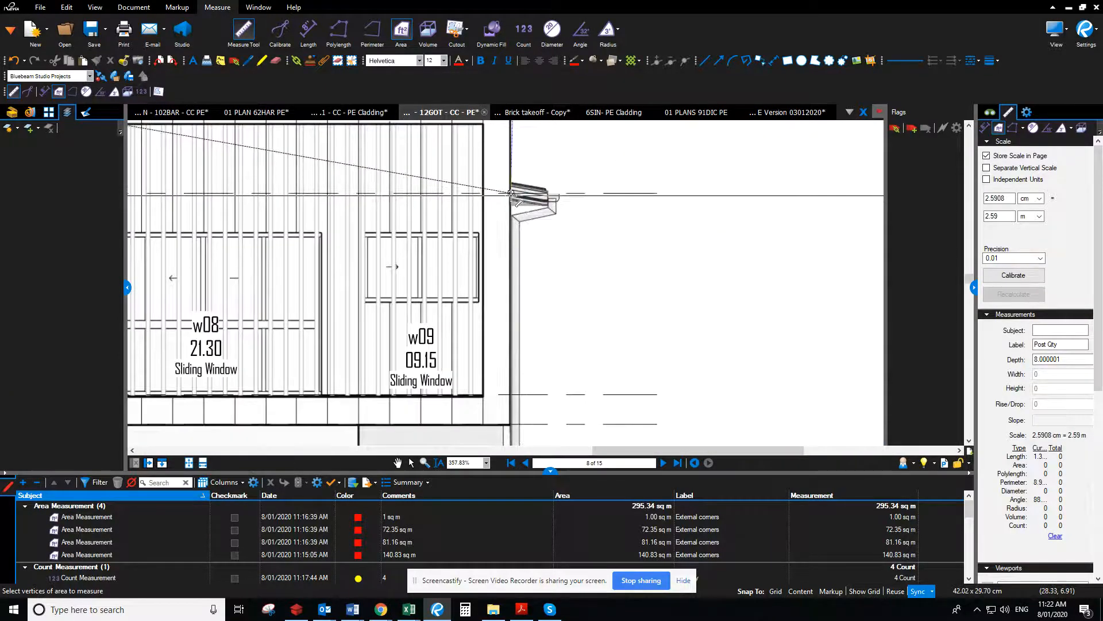
{"action": "scroll", "coordinate": [511, 196], "scroll_direction": "left", "scroll_amount": 6}
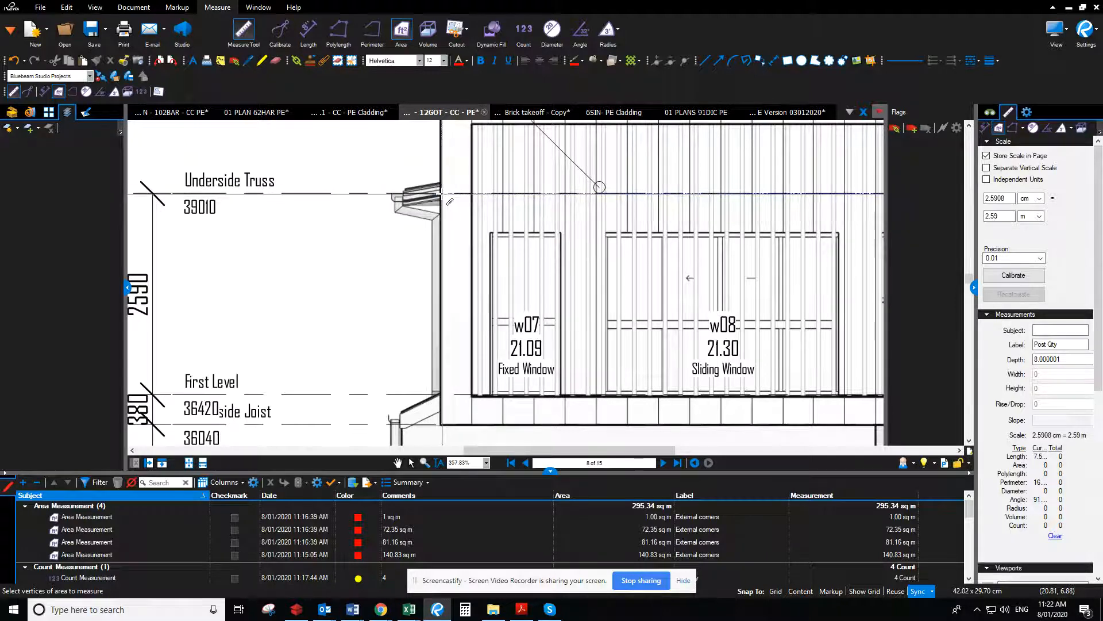
{"action": "double_click", "coordinate": [442, 194]}
Measure the triangular wall area beneath the lower 10° roof on the Left Side Elevation (North)
{"action": "scroll", "coordinate": [442, 194], "scroll_direction": "down", "scroll_amount": 4}
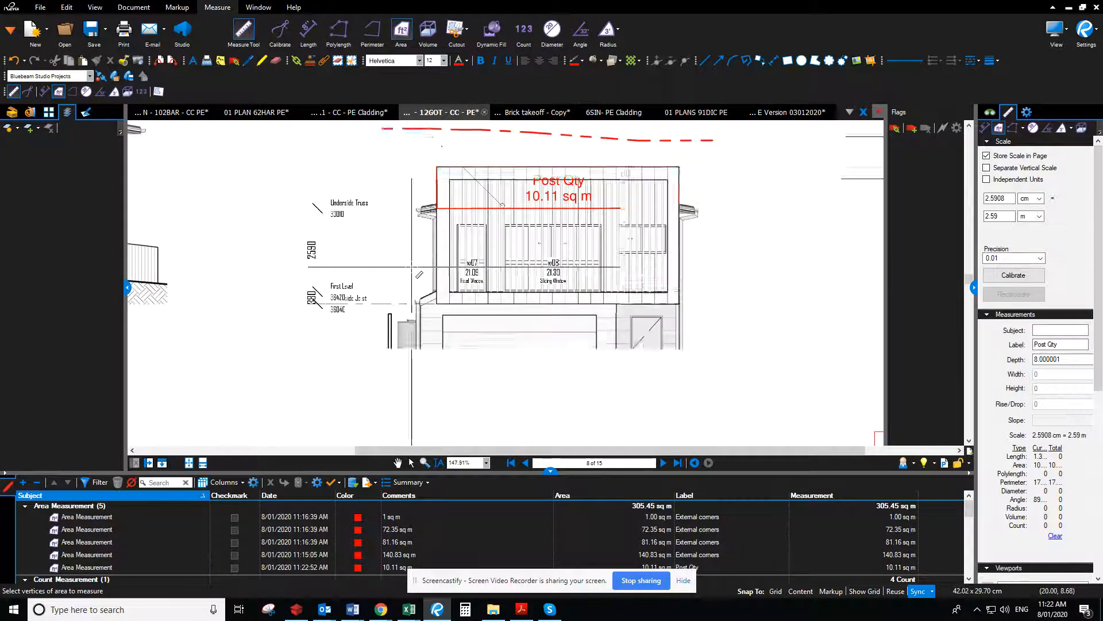
{"action": "scroll", "coordinate": [499, 428], "scroll_direction": "down", "scroll_amount": 8}
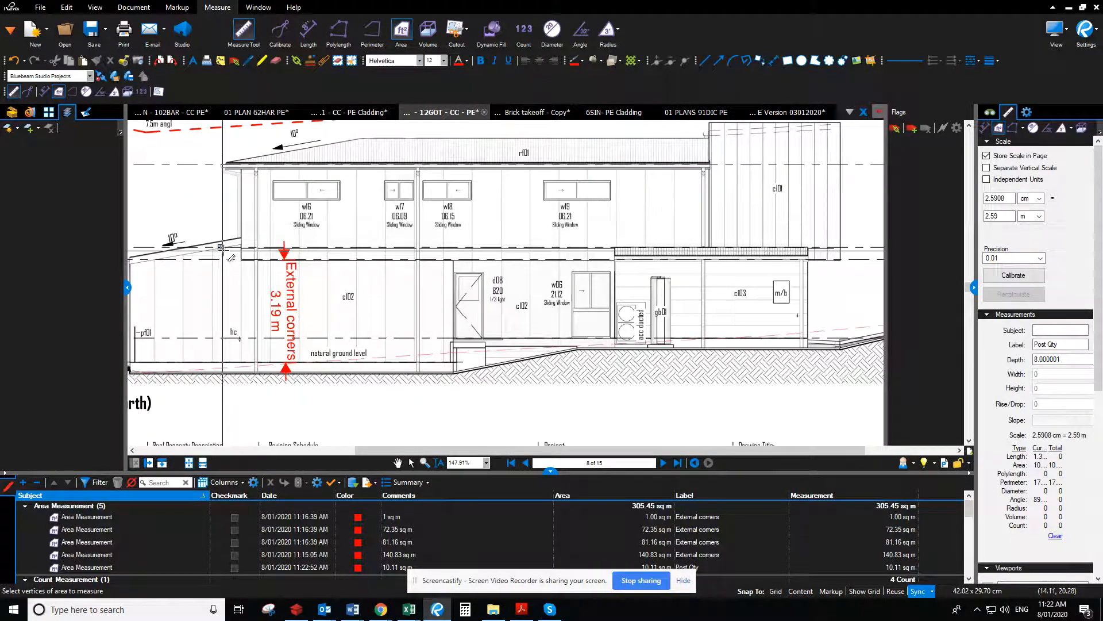
{"action": "left_click", "coordinate": [241, 260]}
{"action": "left_click", "coordinate": [241, 237]}
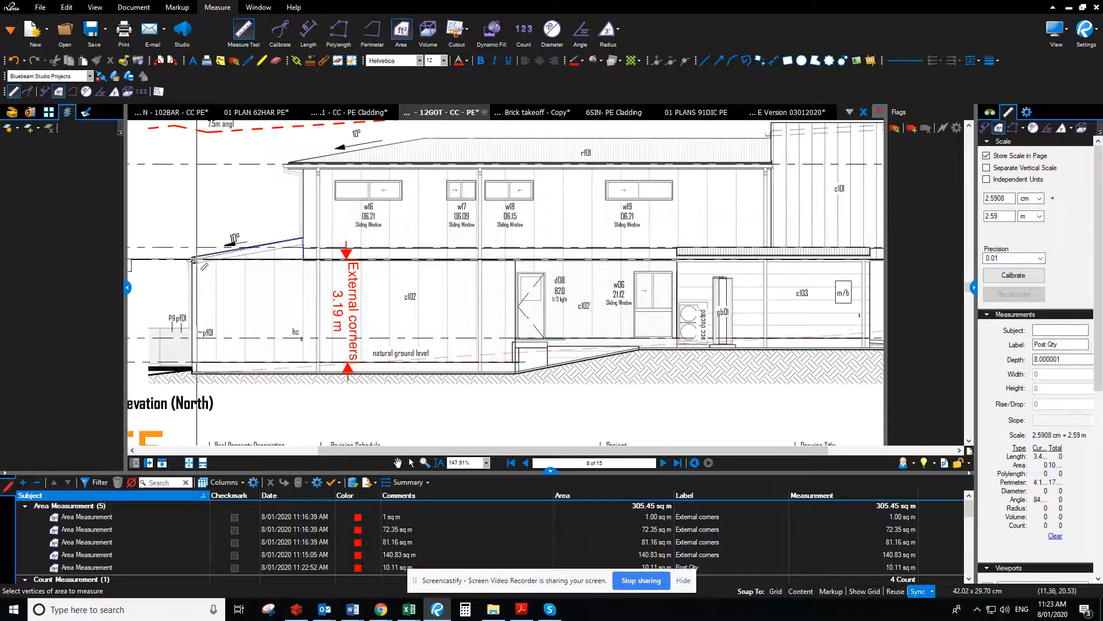
{"action": "double_click", "coordinate": [194, 261]}
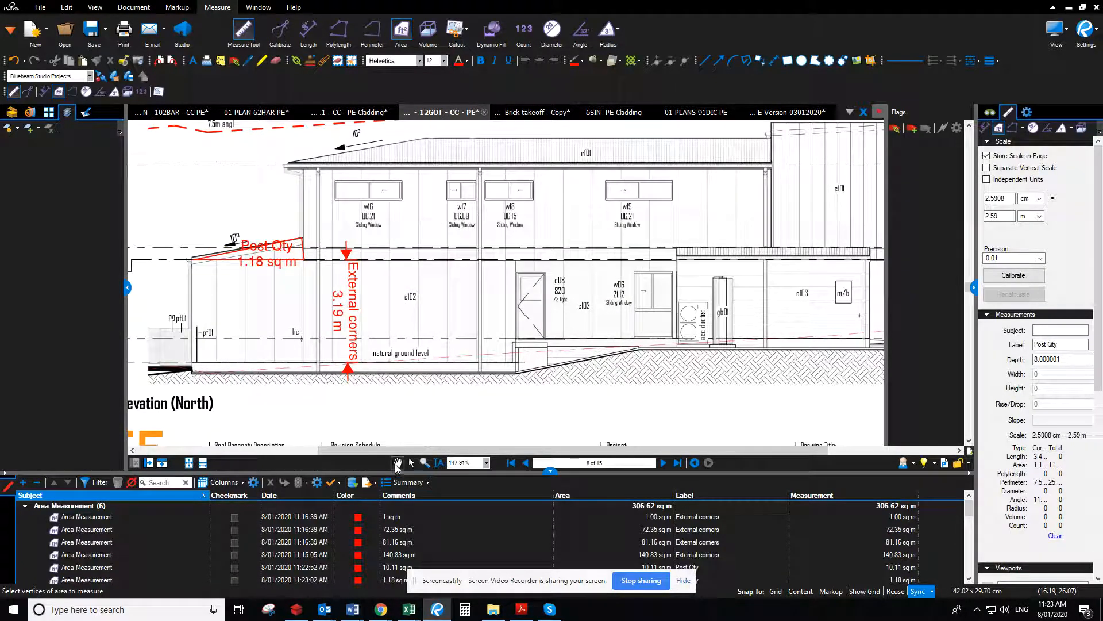
Measure the area of the cl01 parapet wall above the Underside Truss line on the Left Side Elevation (North)
{"action": "left_click", "coordinate": [397, 463]}
{"action": "left_click_drag", "start_coordinate": [803, 235], "coordinate": [431, 428]}
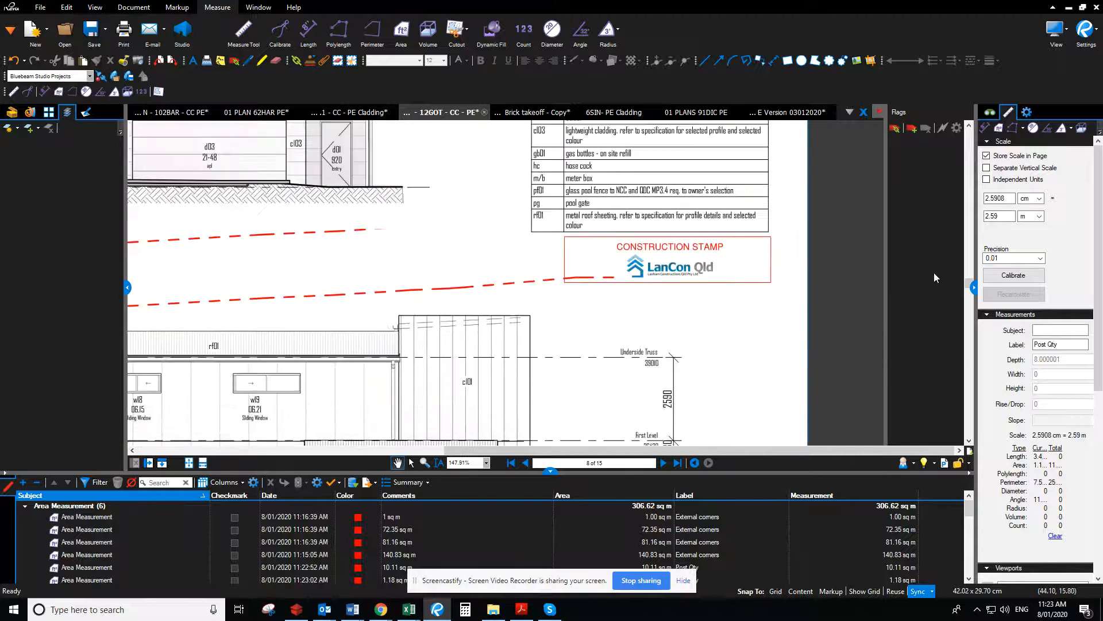
{"action": "left_click", "coordinate": [998, 129]}
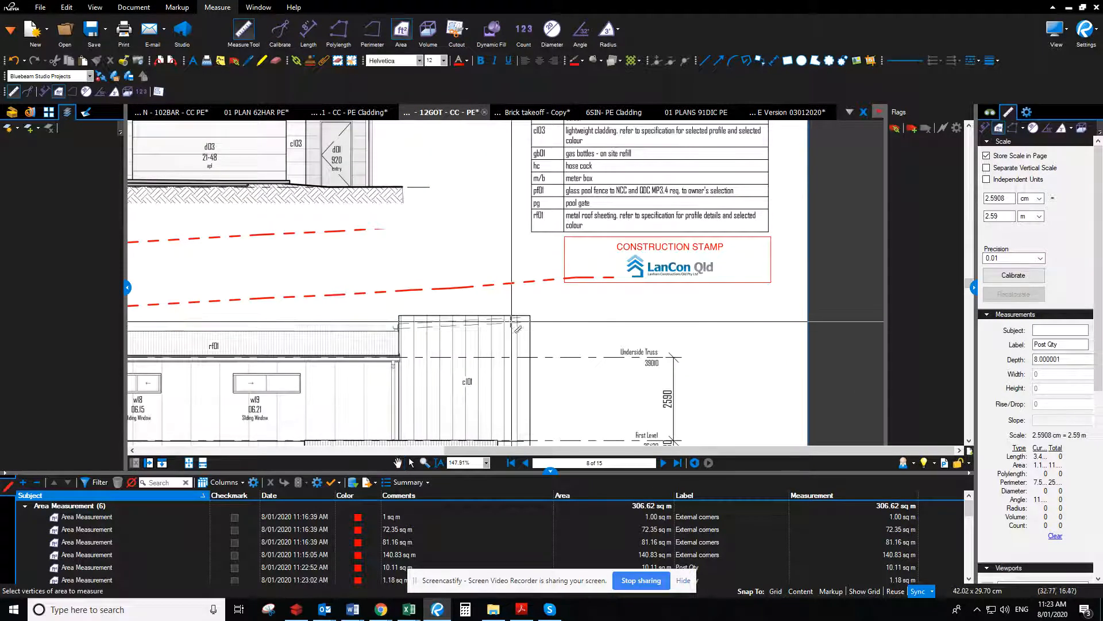
{"action": "left_click", "coordinate": [398, 315]}
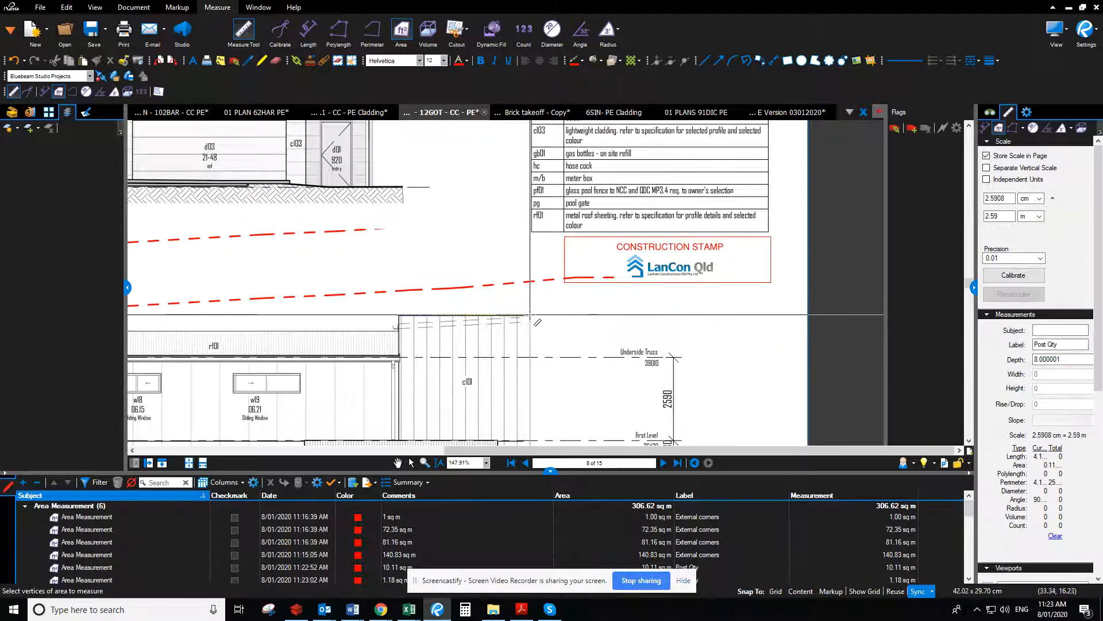
{"action": "left_click", "coordinate": [528, 316]}
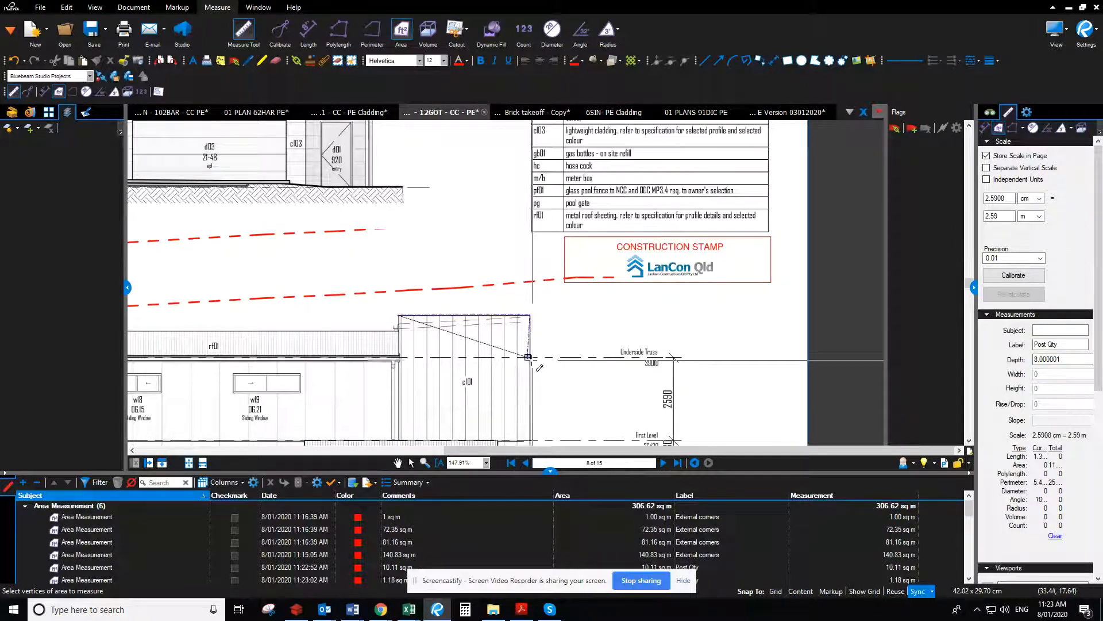
{"action": "scroll", "coordinate": [527, 356], "scroll_direction": "up", "scroll_amount": 4}
{"action": "left_click", "coordinate": [532, 354]}
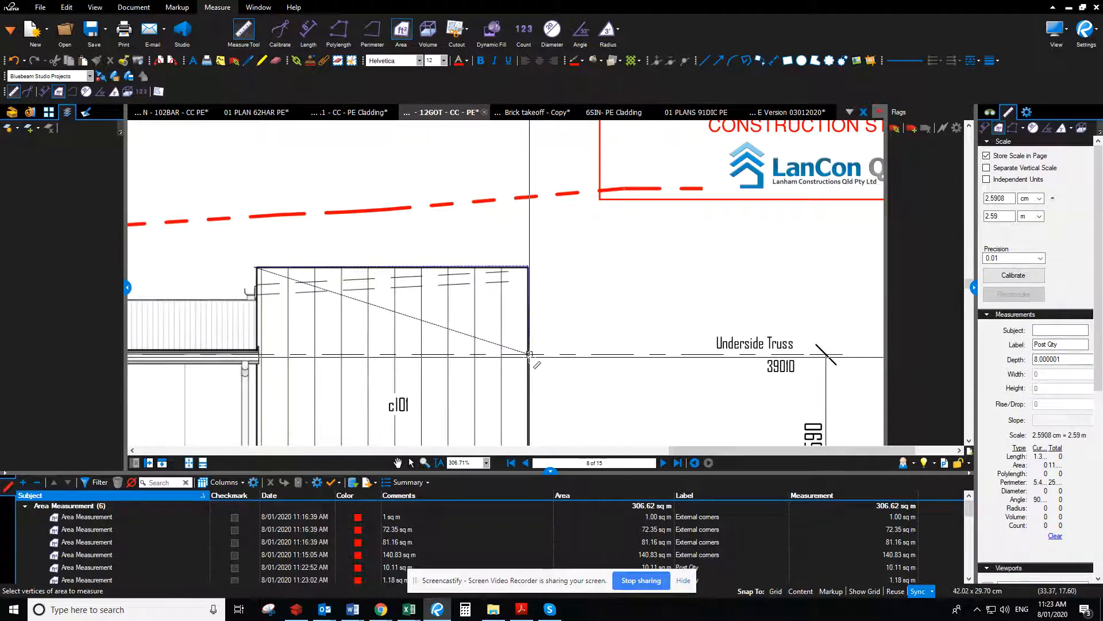
{"action": "double_click", "coordinate": [256, 355]}
Go to page 9 and measure the parapet wall area above the underside of truss on the Right Side Elevation (South)
{"action": "scroll", "coordinate": [612, 373], "scroll_direction": "down", "scroll_amount": 4}
{"action": "scroll", "coordinate": [613, 372], "scroll_direction": "down", "scroll_amount": 6}
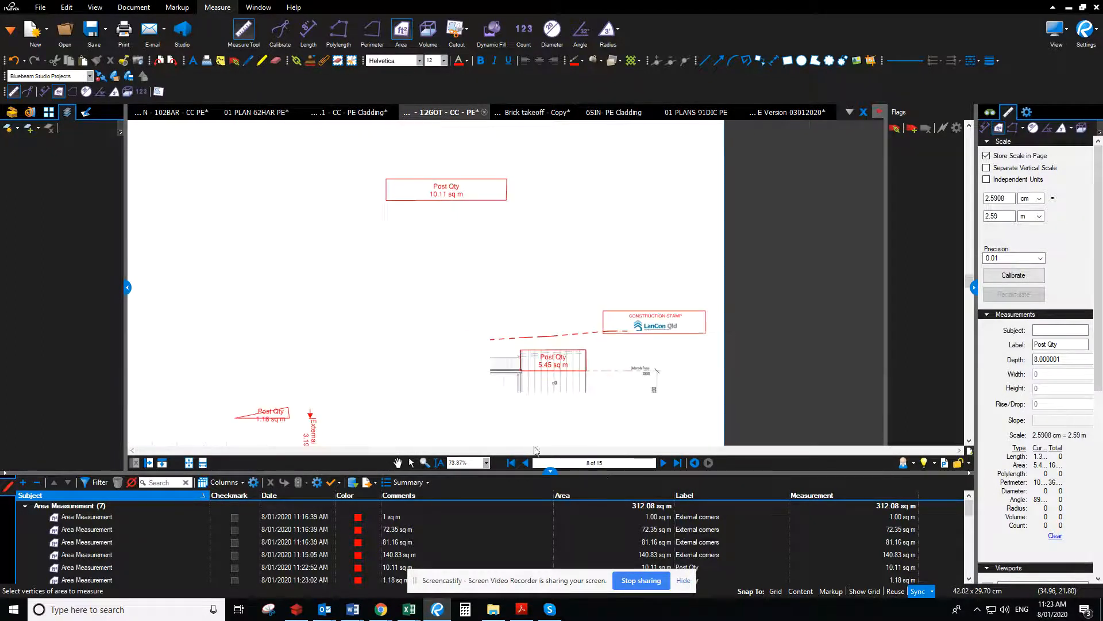
{"action": "left_click", "coordinate": [664, 463]}
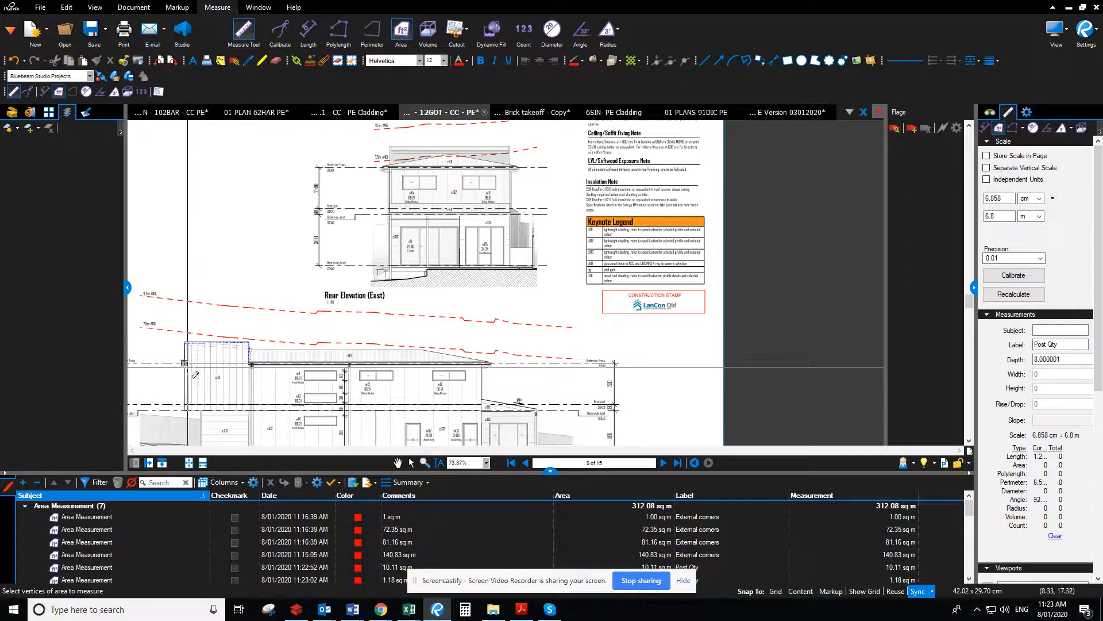
{"action": "scroll", "coordinate": [189, 363], "scroll_direction": "up", "scroll_amount": 5}
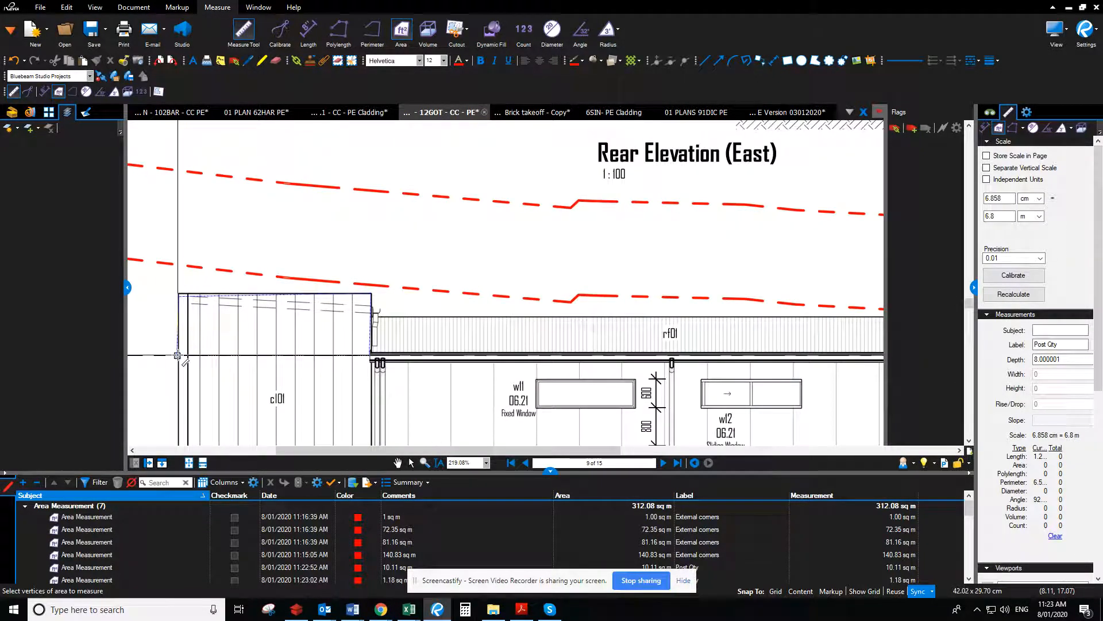
{"action": "left_click", "coordinate": [178, 355]}
Measure the triangular cl02 wall area beneath the lower 10° roof on the Right Side Elevation (South)
{"action": "scroll", "coordinate": [543, 316], "scroll_direction": "down", "scroll_amount": 6}
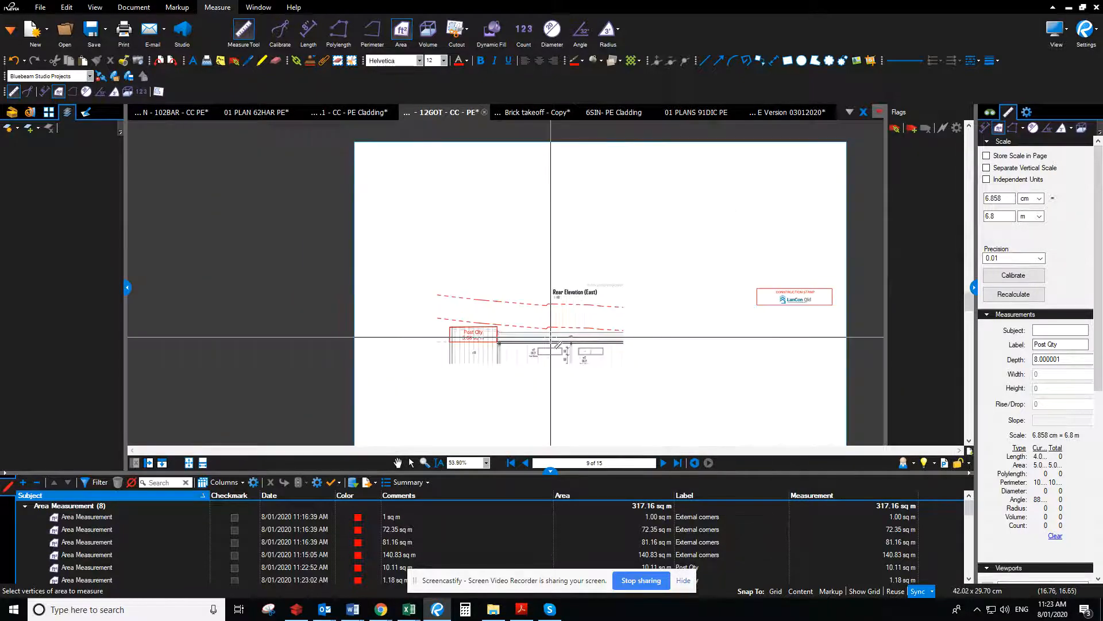
{"action": "scroll", "coordinate": [617, 312], "scroll_direction": "up", "scroll_amount": 1}
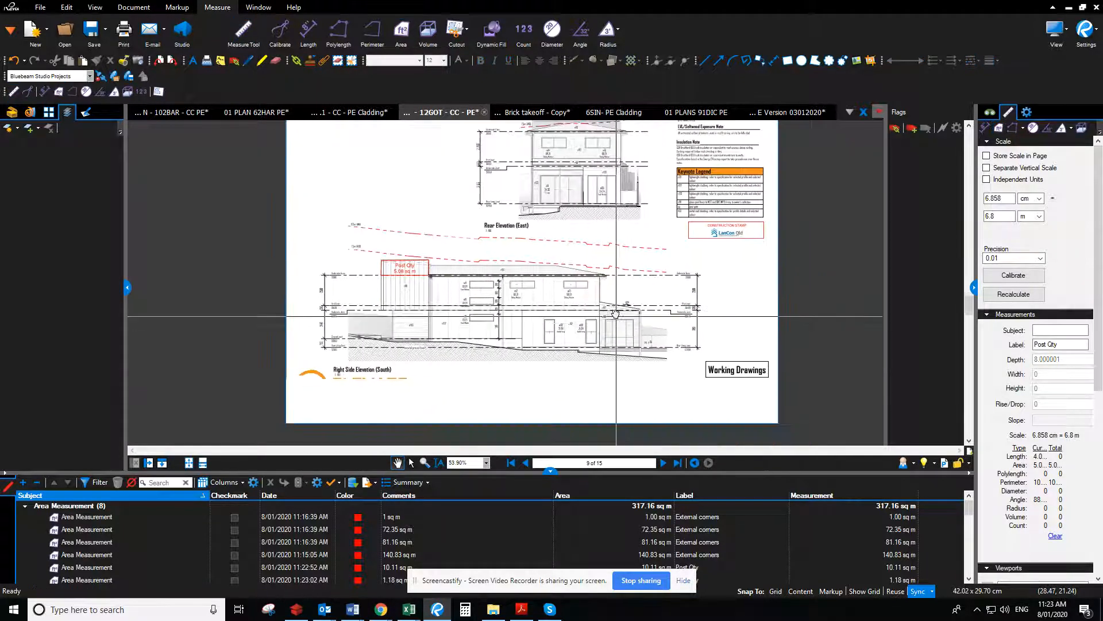
{"action": "scroll", "coordinate": [616, 312], "scroll_direction": "up", "scroll_amount": 7}
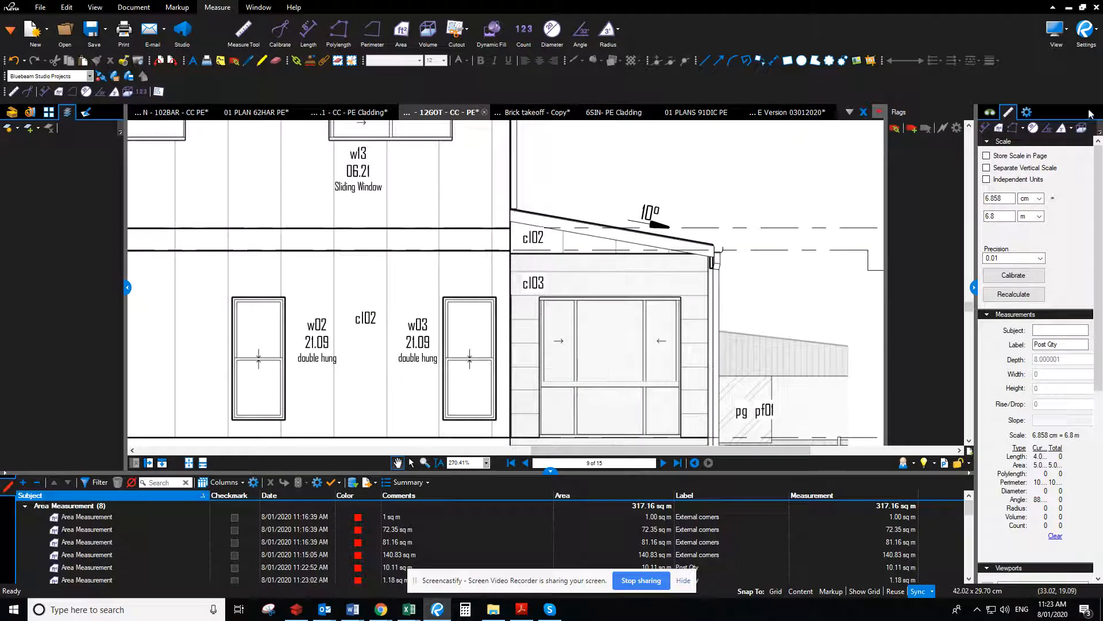
{"action": "left_click", "coordinate": [998, 129]}
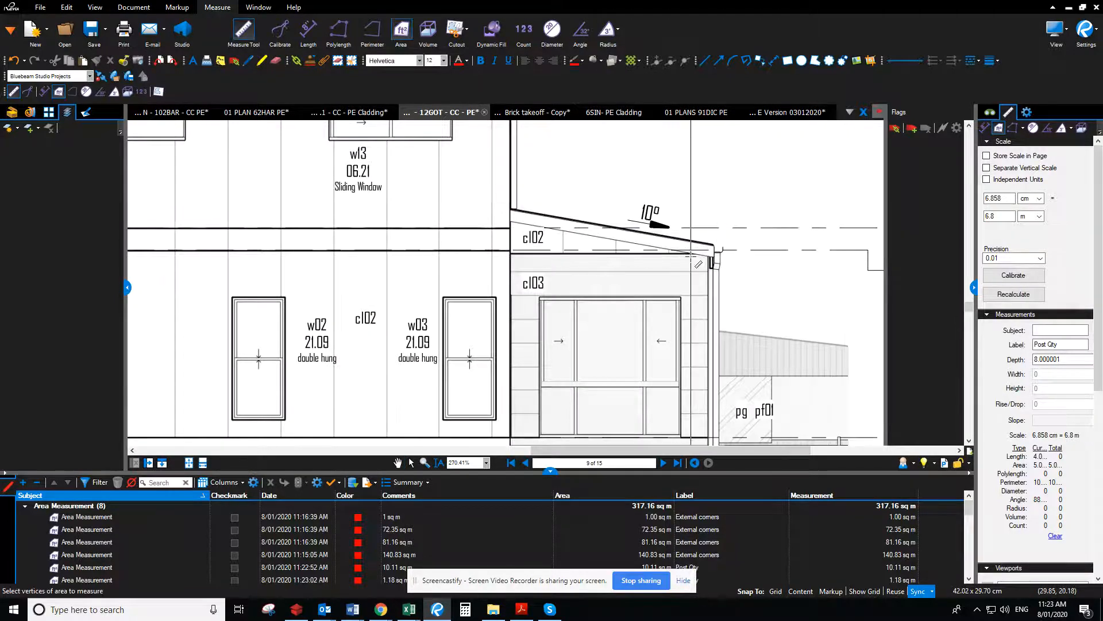
{"action": "left_click", "coordinate": [690, 253]}
{"action": "left_click", "coordinate": [510, 222]}
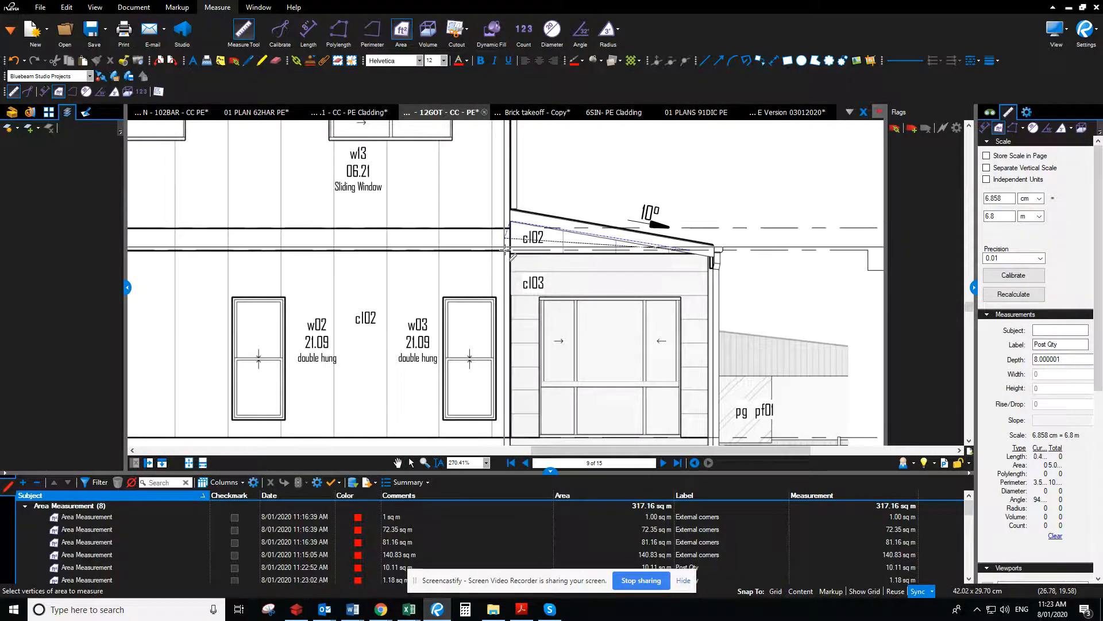
{"action": "double_click", "coordinate": [514, 250]}
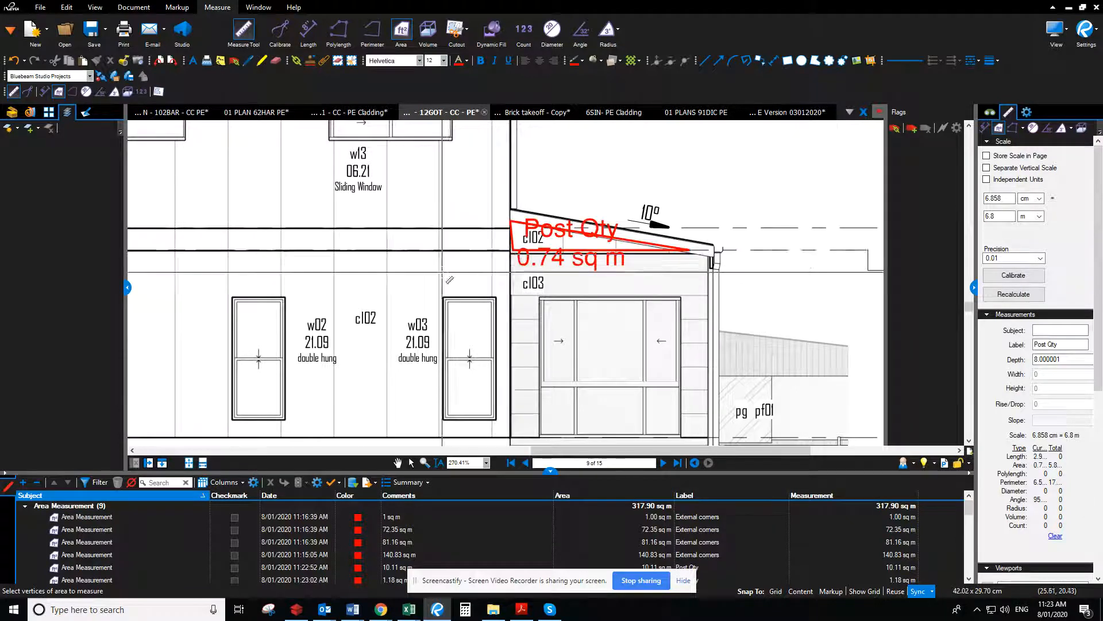
Switch from the plans to the Lan Con Qld estimating application and open the Catalogue
{"action": "scroll", "coordinate": [438, 284], "scroll_direction": "down", "scroll_amount": 3}
{"action": "scroll", "coordinate": [439, 284], "scroll_direction": "down", "scroll_amount": 2}
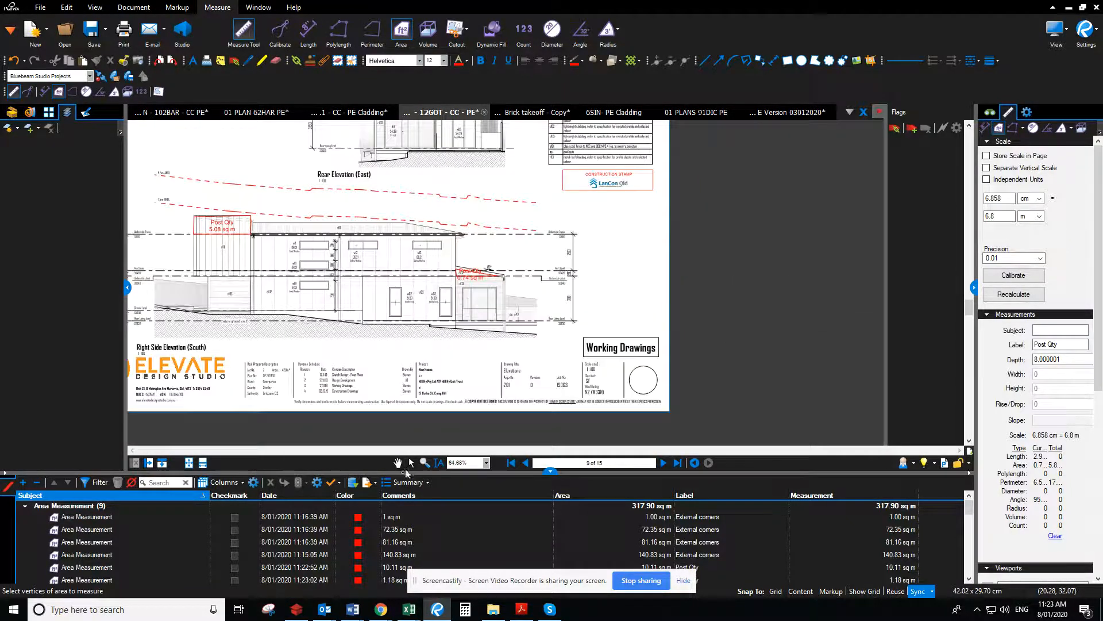
{"action": "left_click", "coordinate": [399, 465]}
{"action": "left_click_drag", "start_coordinate": [729, 6], "coordinate": [0, 3]}
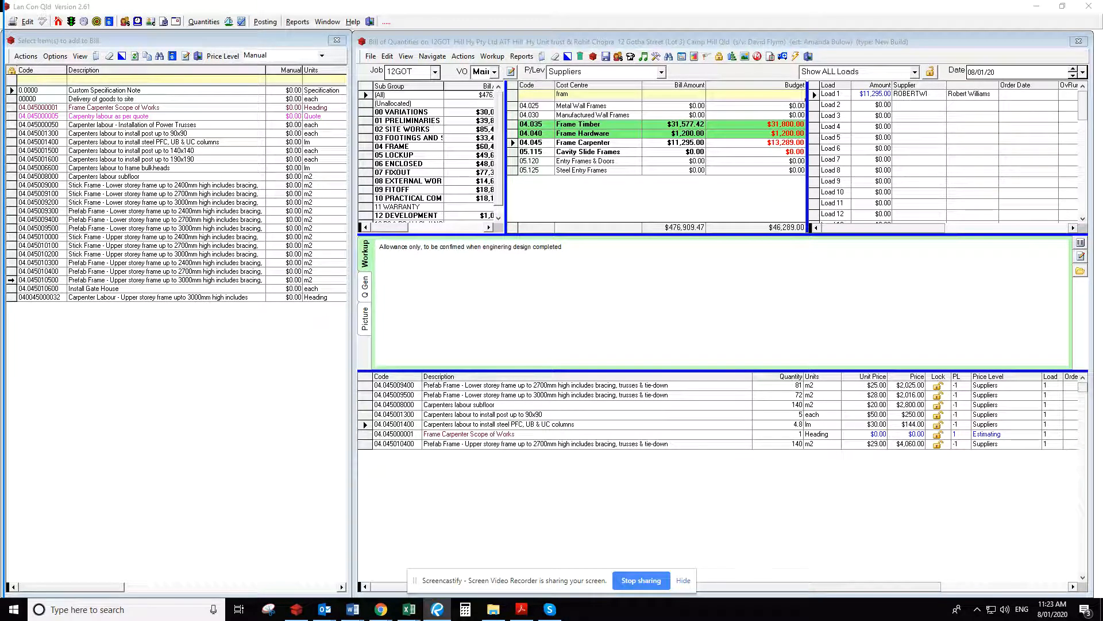
{"action": "left_click", "coordinate": [114, 21]}
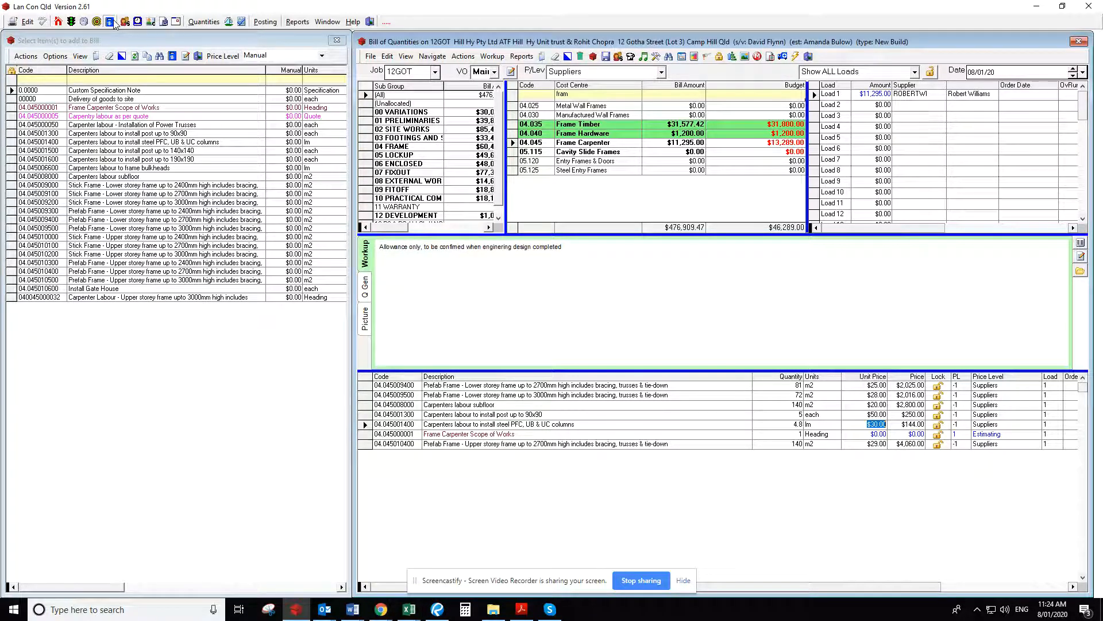
{"action": "left_click", "coordinate": [114, 20]}
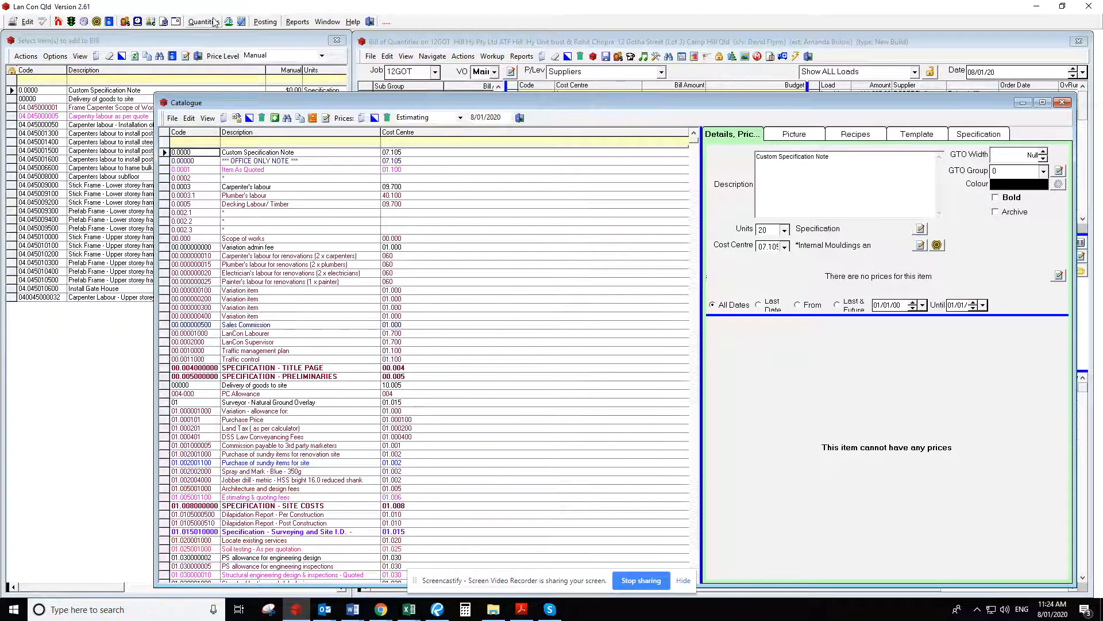
Filter the catalogue descriptions by "prefab" and widen the Description column
{"action": "left_click", "coordinate": [291, 143]}
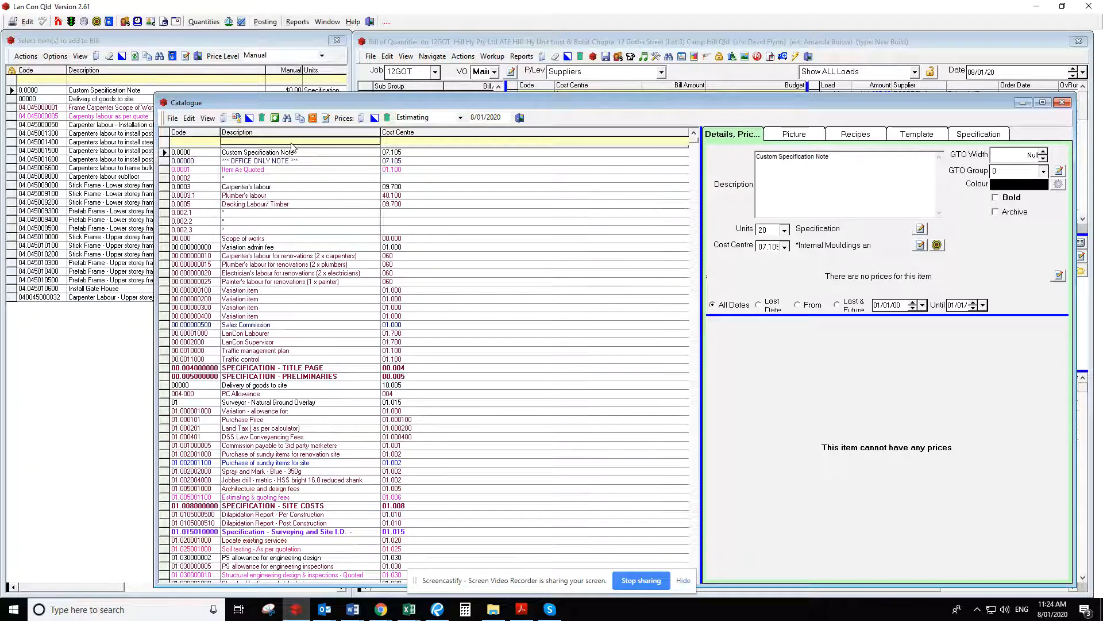
{"action": "type", "text": "prefab"}
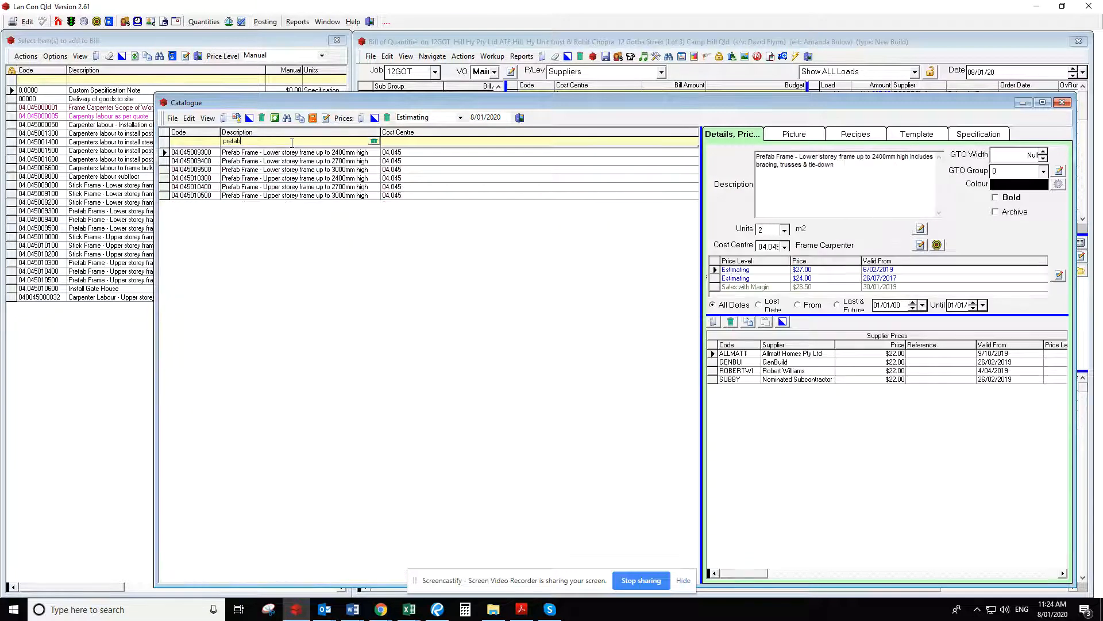
{"action": "left_click_drag", "start_coordinate": [385, 132], "coordinate": [460, 132]}
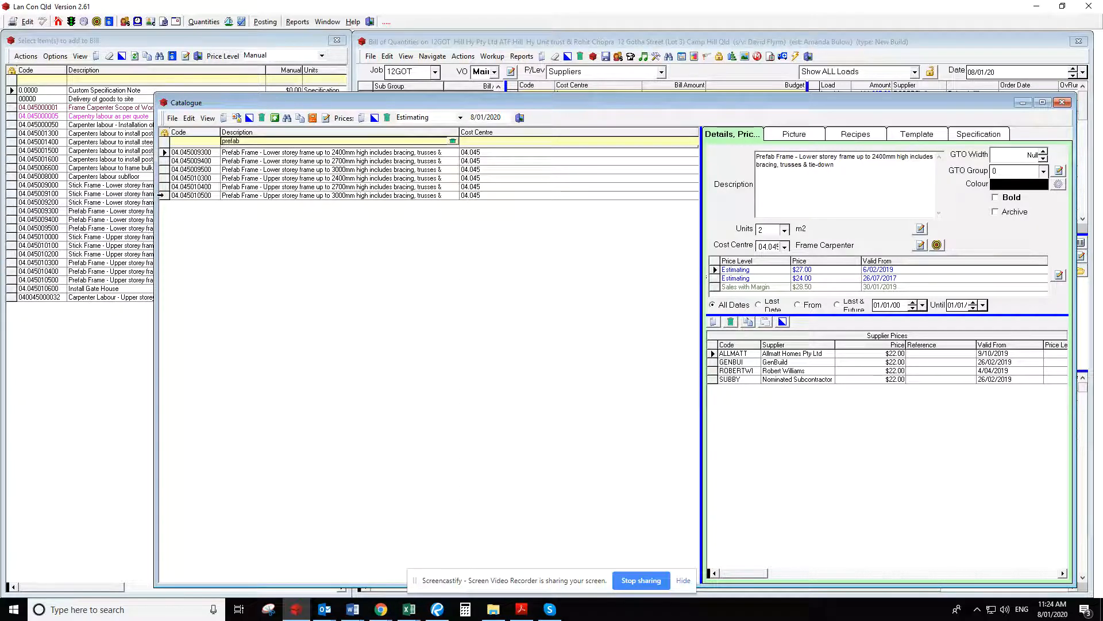
Try to copy the prefab upper storey frame item up to 3000mm high to item code 04.045010600
{"action": "left_click", "coordinate": [163, 196]}
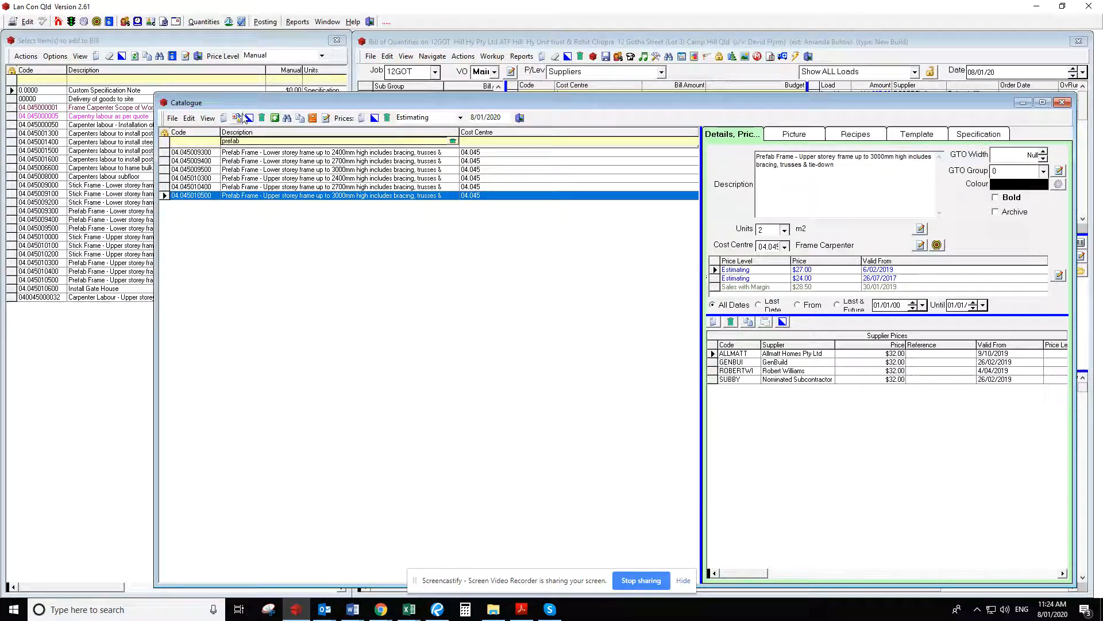
{"action": "left_click", "coordinate": [302, 118]}
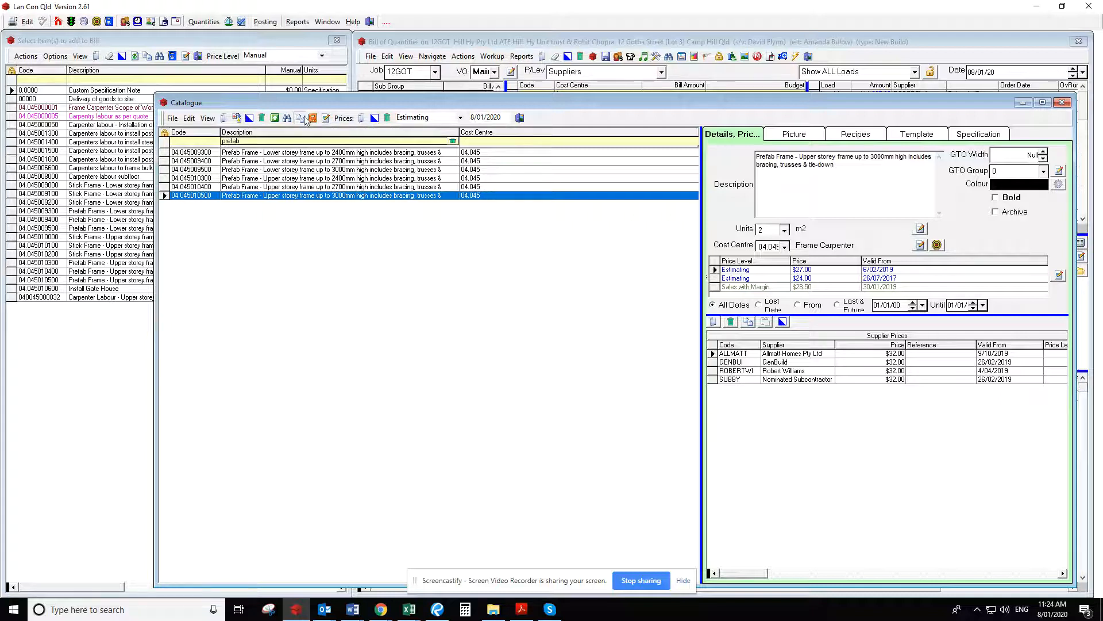
{"action": "type", "text": "05"}
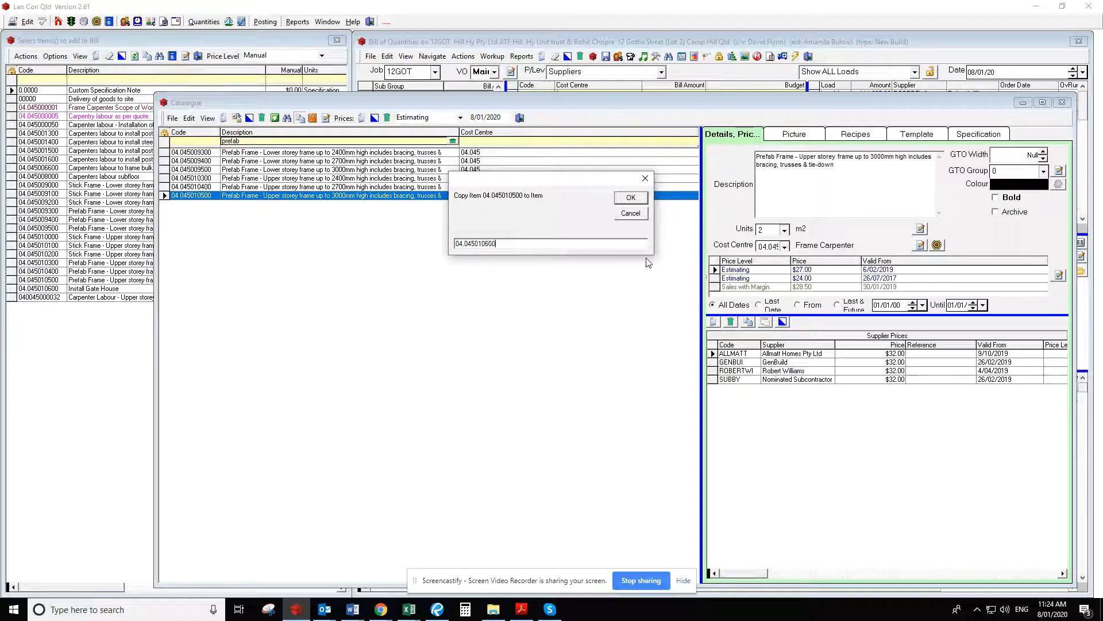
{"action": "key", "text": "Return"}
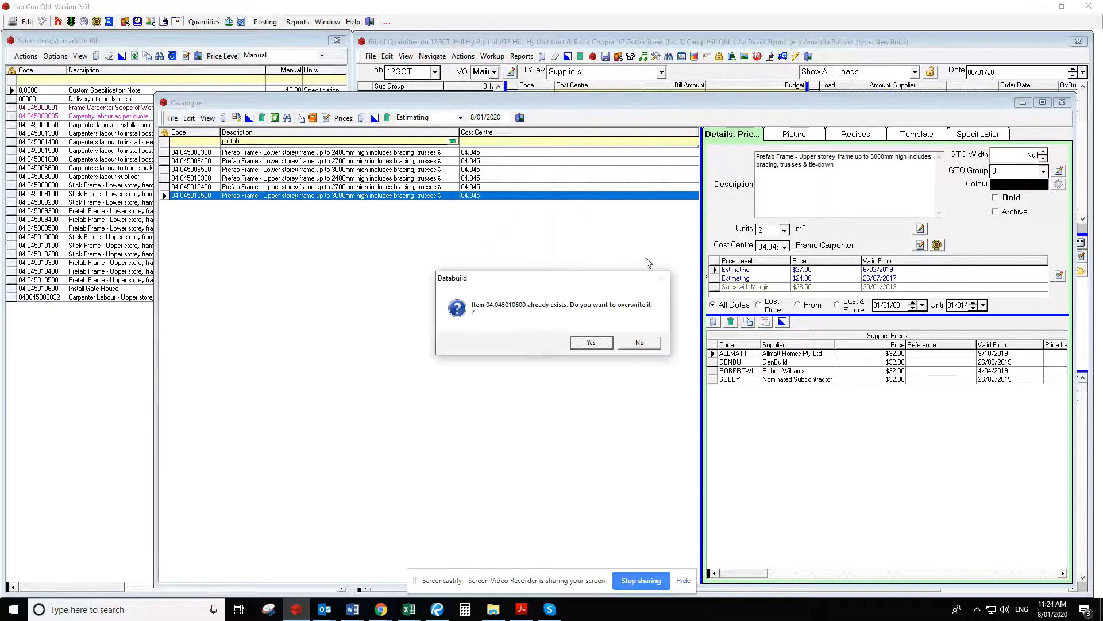
{"action": "left_click", "coordinate": [640, 343]}
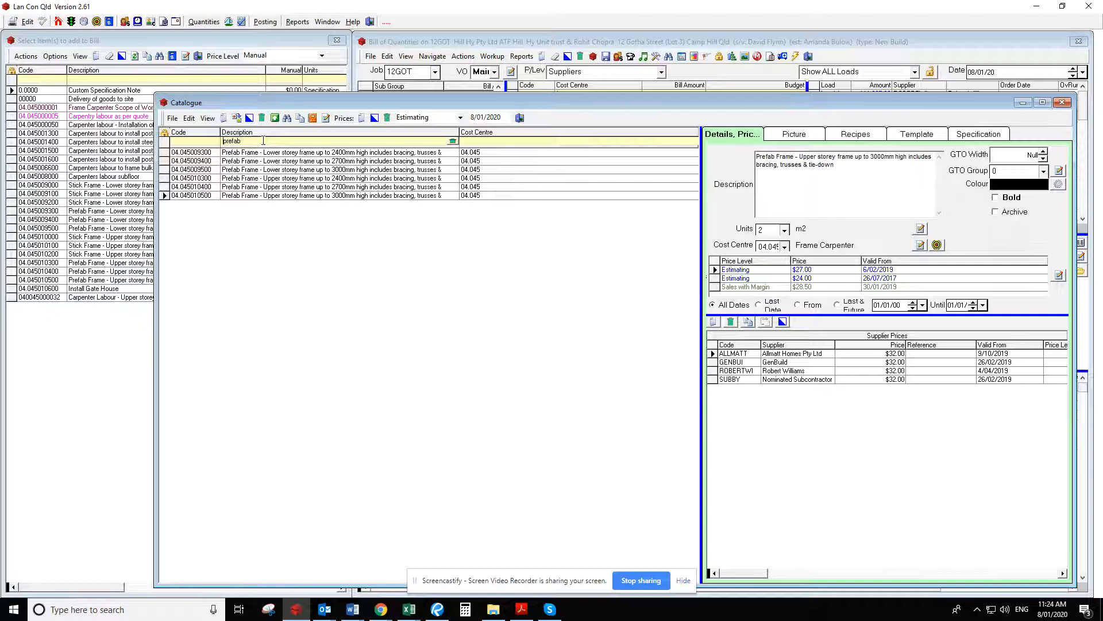
Copy catalogue item 04.045010500 to the new item code 04.045010550
{"action": "left_click", "coordinate": [301, 121]}
{"action": "type", "text": "04.045"}
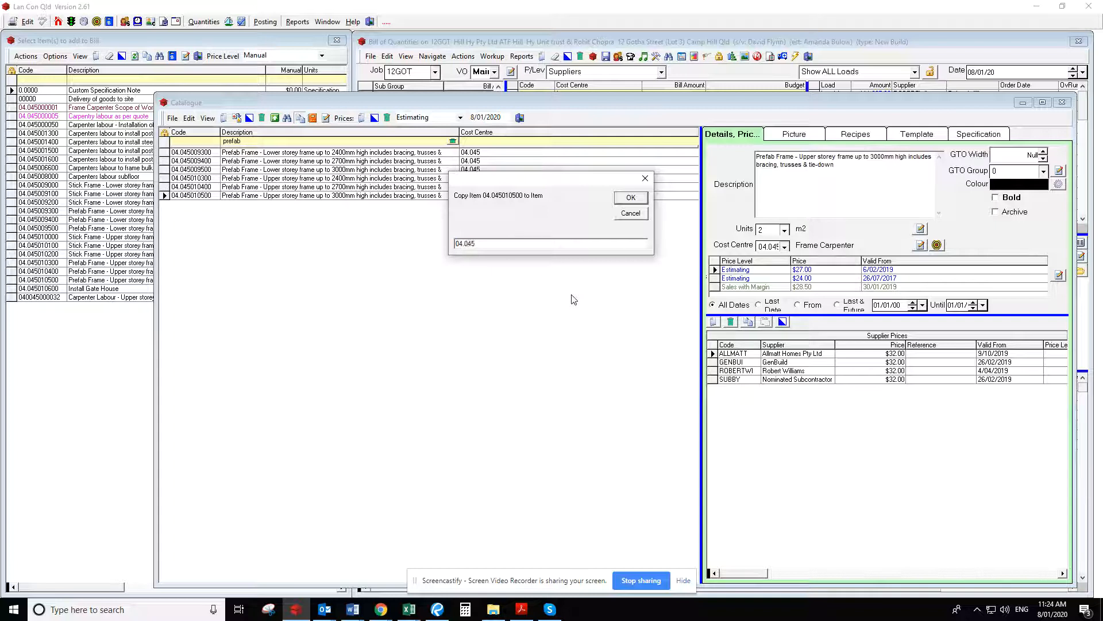
{"action": "type", "text": "010550"}
{"action": "key", "text": "Return"}
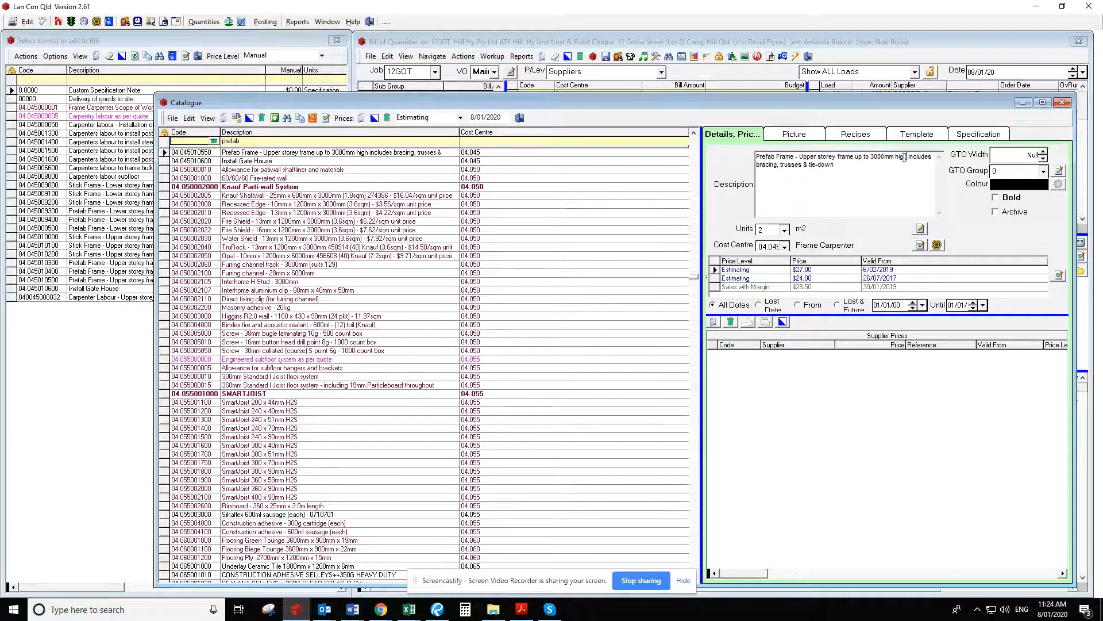
Change the new item's description to "Prefab Frame - Additional Area - includes bracing, trusses & tie-down"
{"action": "left_click_drag", "start_coordinate": [907, 156], "coordinate": [801, 156]}
{"action": "type", "text": "Addition"}
{"action": "type", "text": "al 4"}
{"action": "type", "text": "rea"}
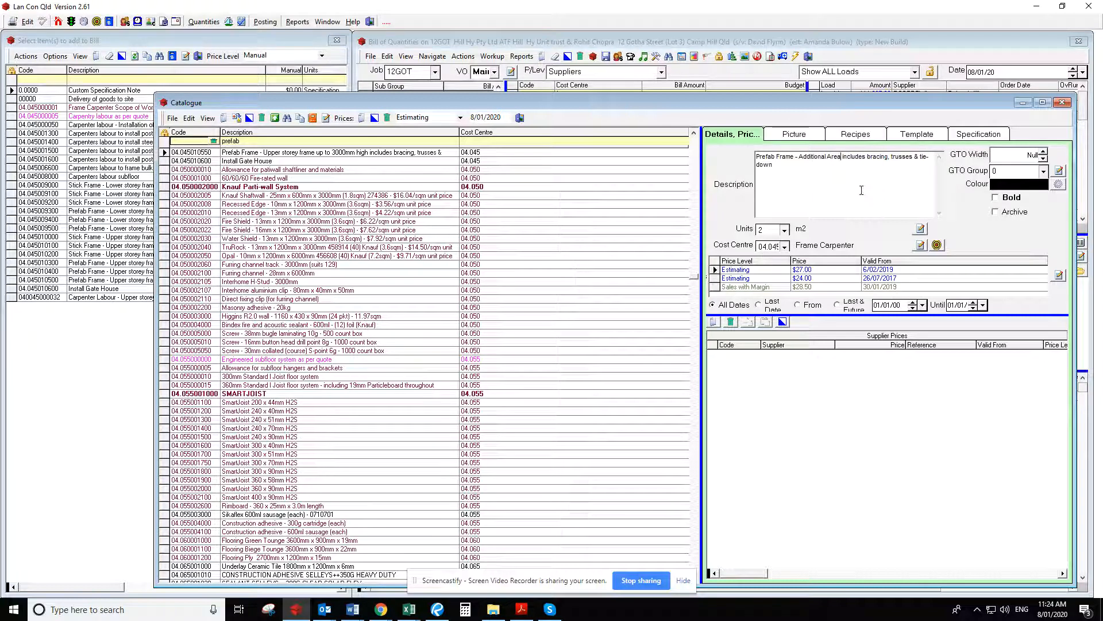
{"action": "type", "text": " -"}
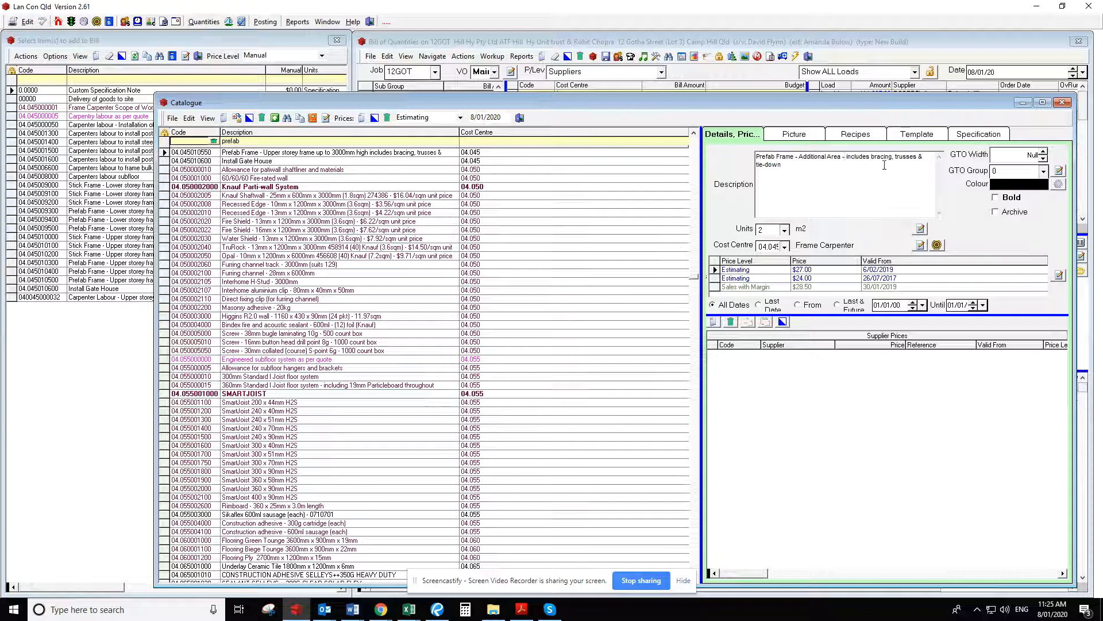
Try to set the new item's latest Estimating price to $11
{"action": "left_click", "coordinate": [813, 267]}
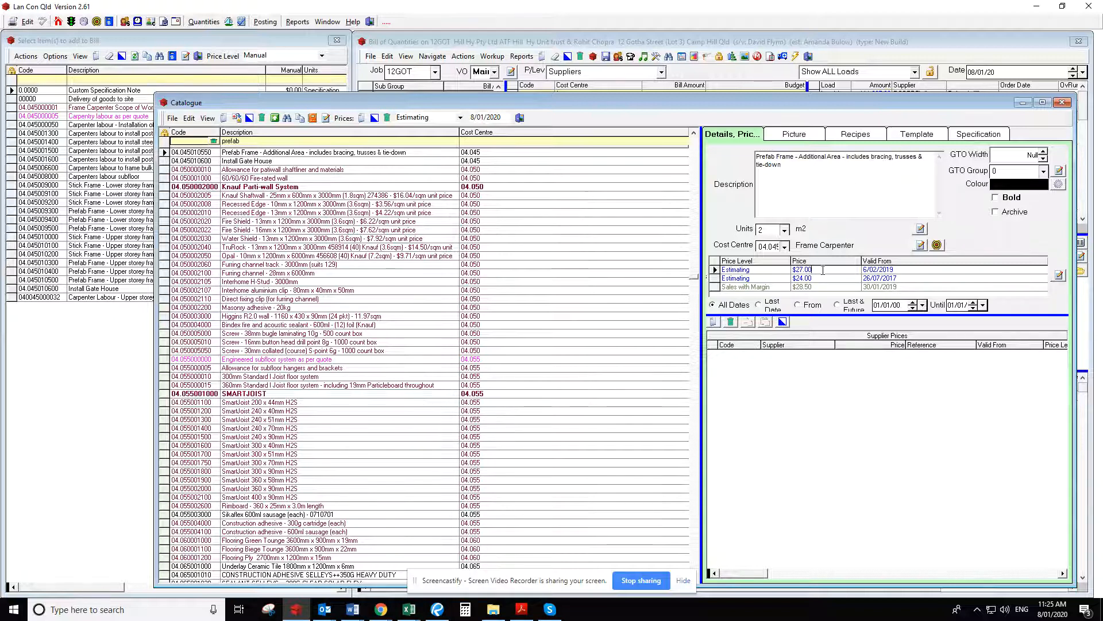
{"action": "left_click_drag", "start_coordinate": [823, 269], "coordinate": [757, 271]}
{"action": "type", "text": "11"}
Enter the template note "To cover areas like parapet which is additional framing not in the m2 rate for a standard wall."
{"action": "left_click", "coordinate": [924, 135]}
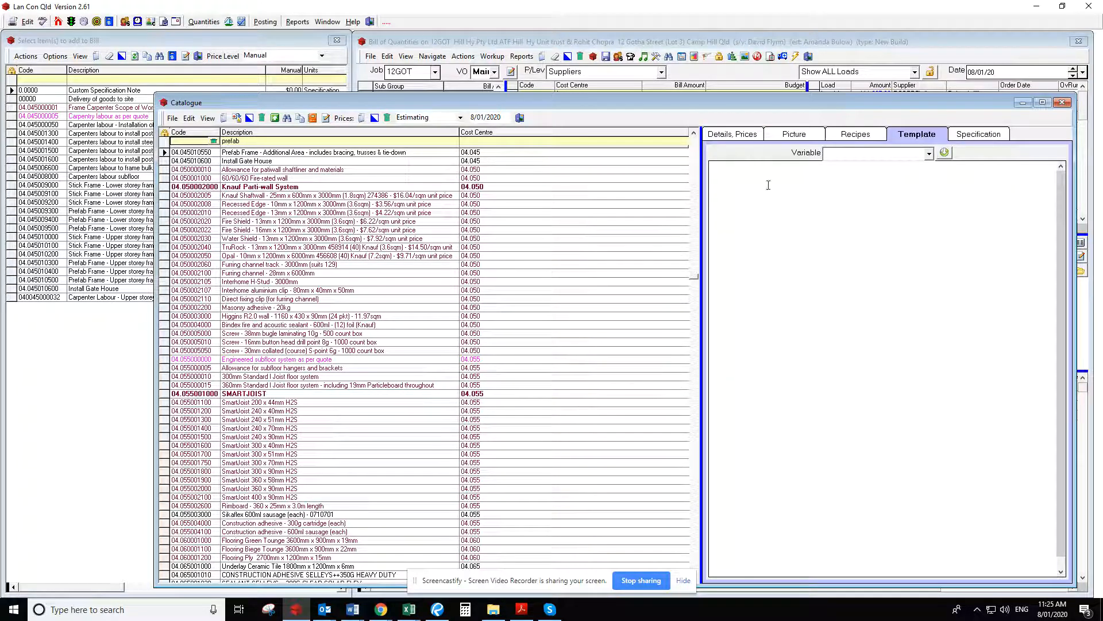
{"action": "type", "text": "To cover areas like "}
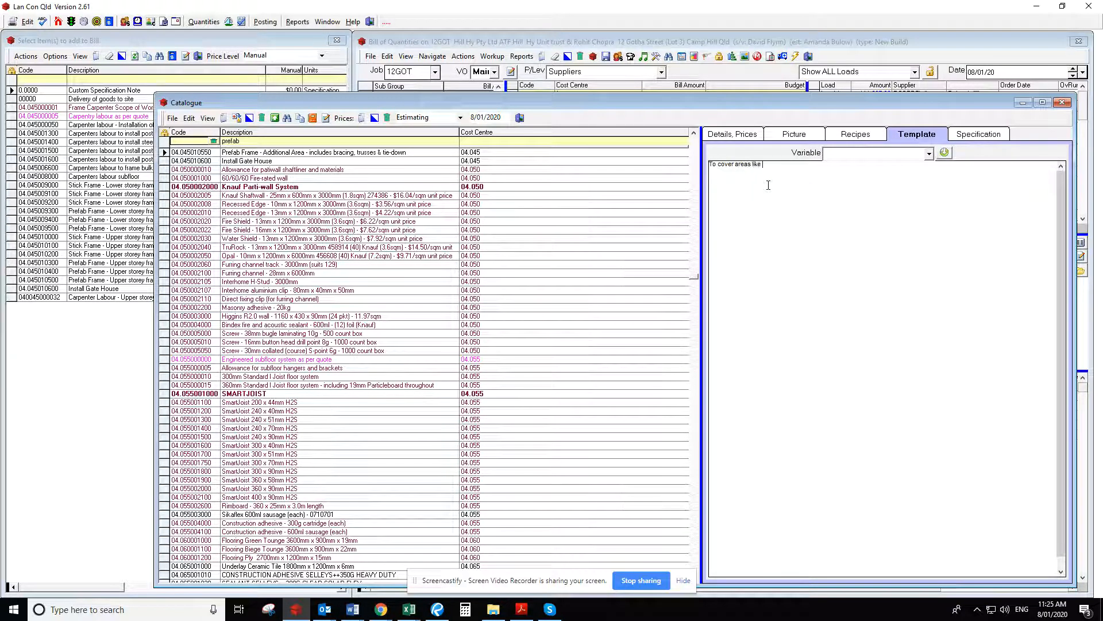
{"action": "type", "text": "parapet which is additio"}
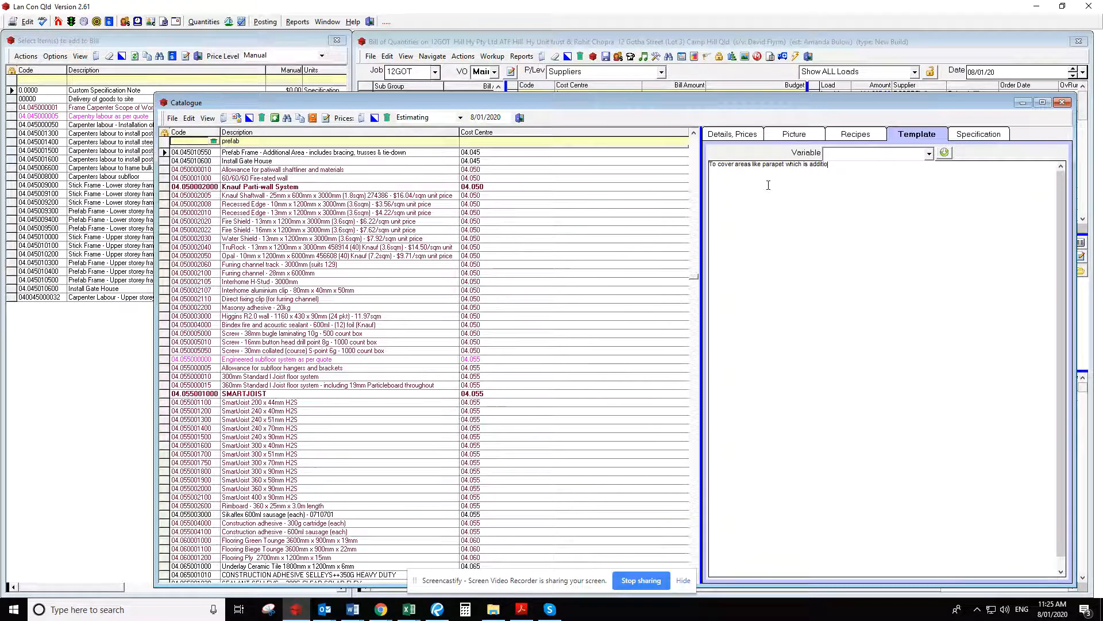
{"action": "type", "text": "nal framing not in the m2 rate for a standard "}
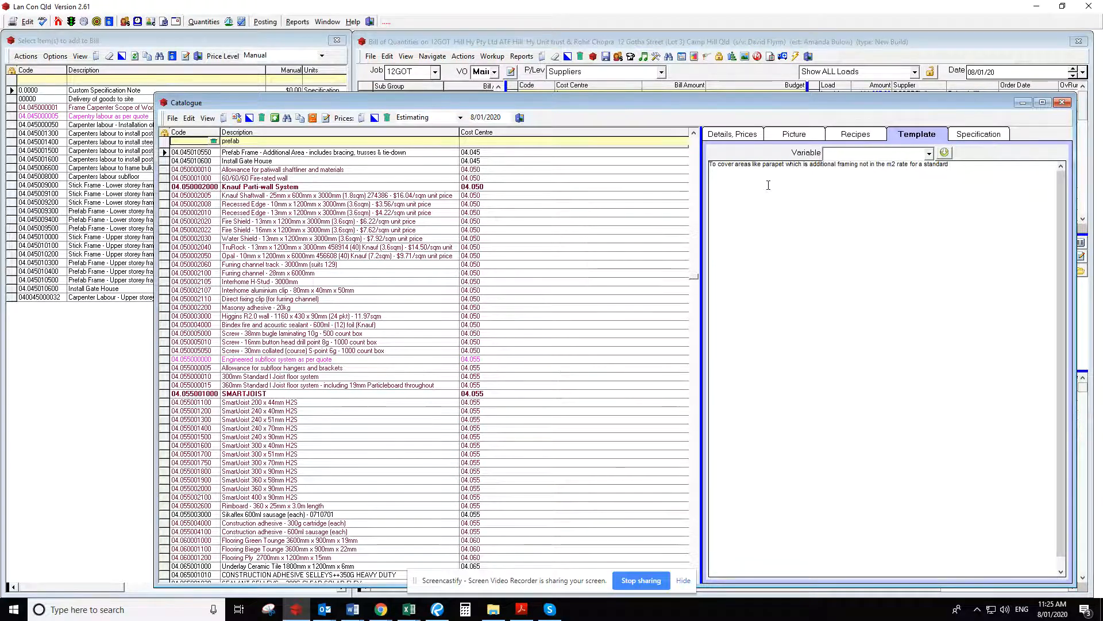
{"action": "type", "text": "wall."}
{"action": "left_click", "coordinate": [893, 152]}
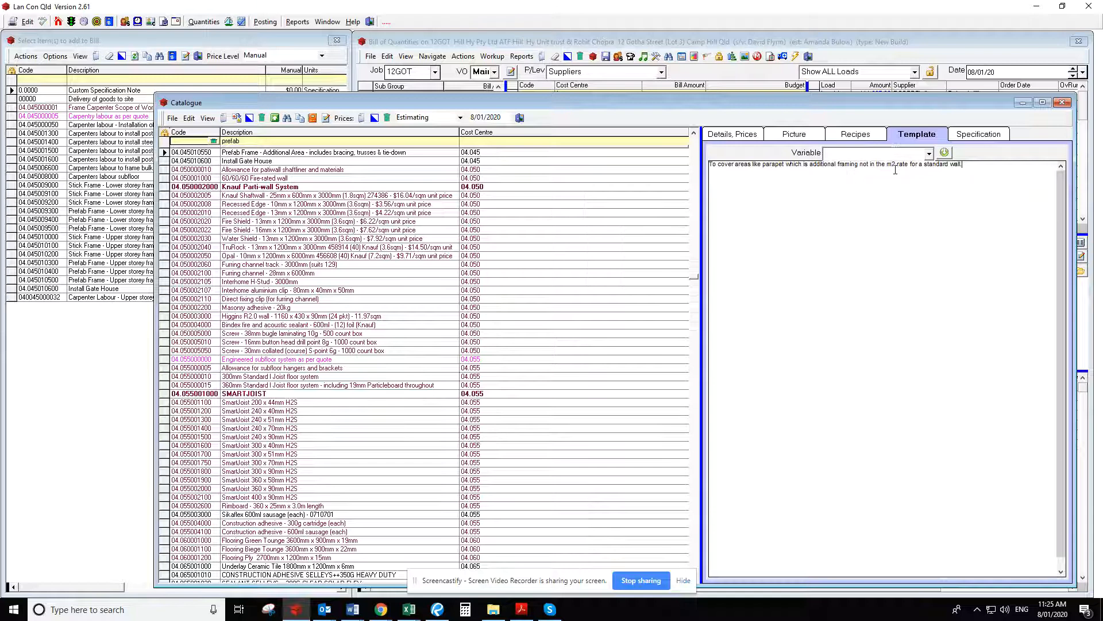
Add the supplier assigned to Load 1 to the new item's supplier prices at $11.00
{"action": "left_click", "coordinate": [754, 135]}
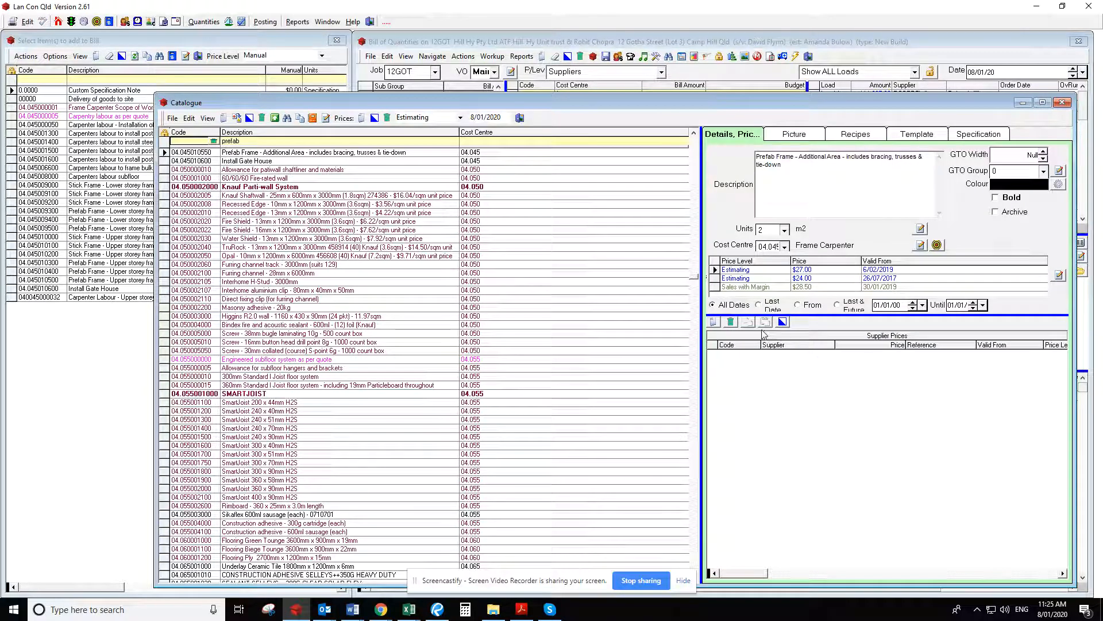
{"action": "left_click_drag", "start_coordinate": [827, 314], "coordinate": [828, 338]}
{"action": "left_click_drag", "start_coordinate": [874, 112], "coordinate": [862, 122]}
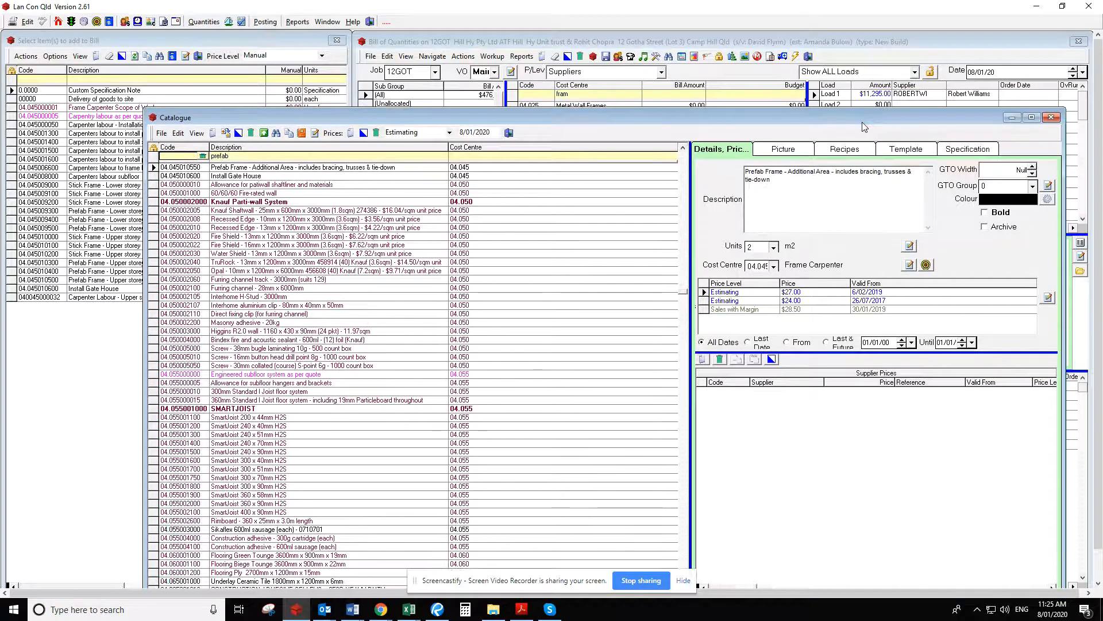
{"action": "left_click", "coordinate": [703, 360]}
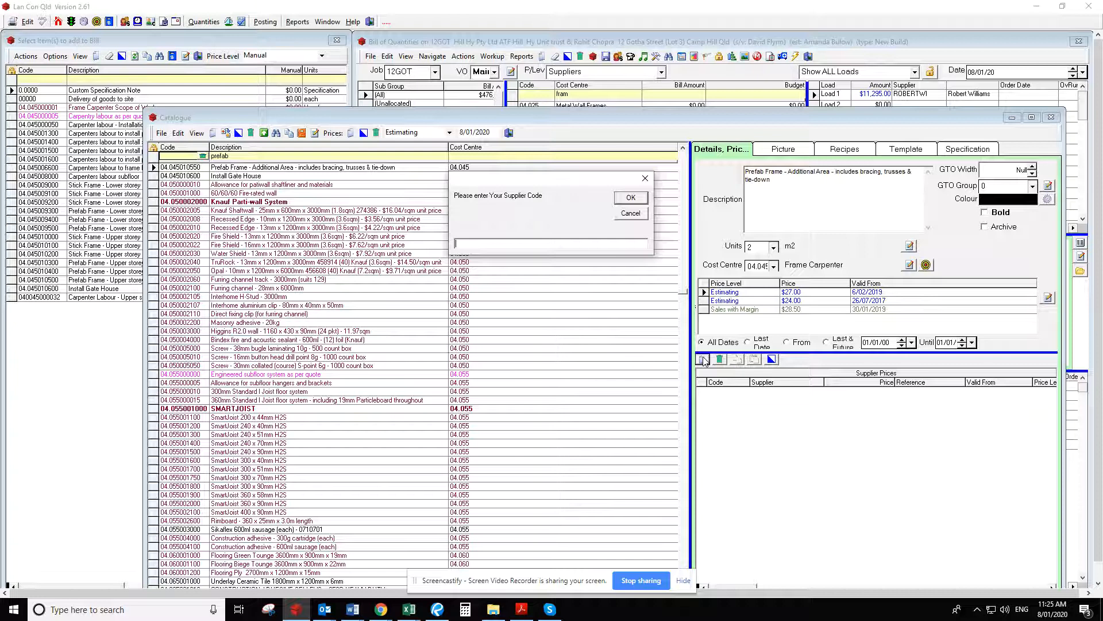
{"action": "type", "text": "robertwi"}
{"action": "key", "text": "Return"}
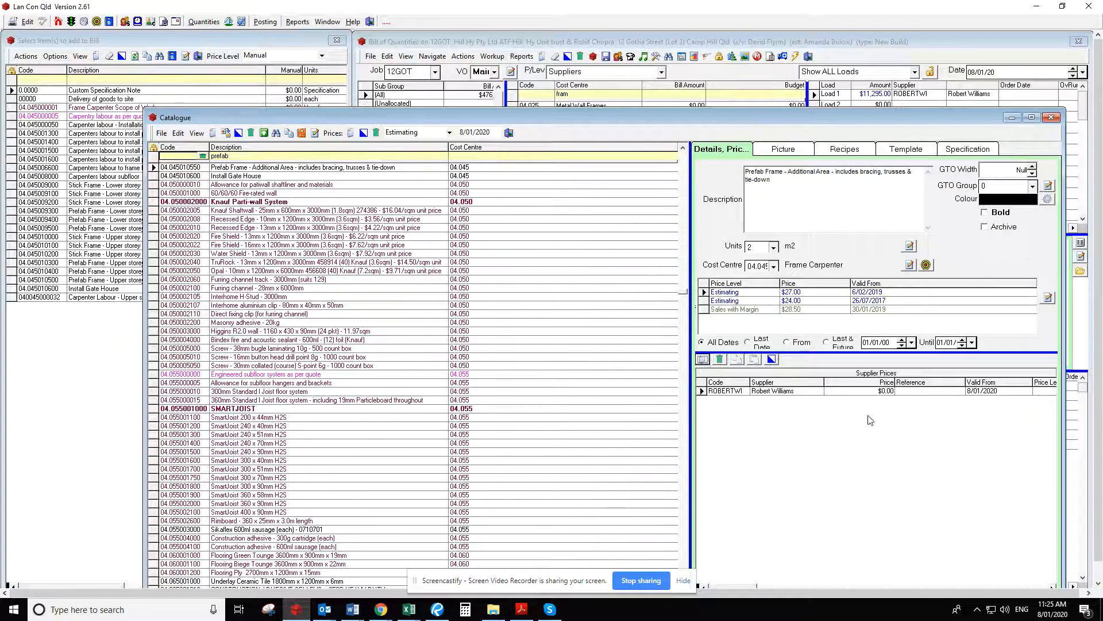
{"action": "left_click", "coordinate": [872, 391]}
{"action": "type", "text": "11"}
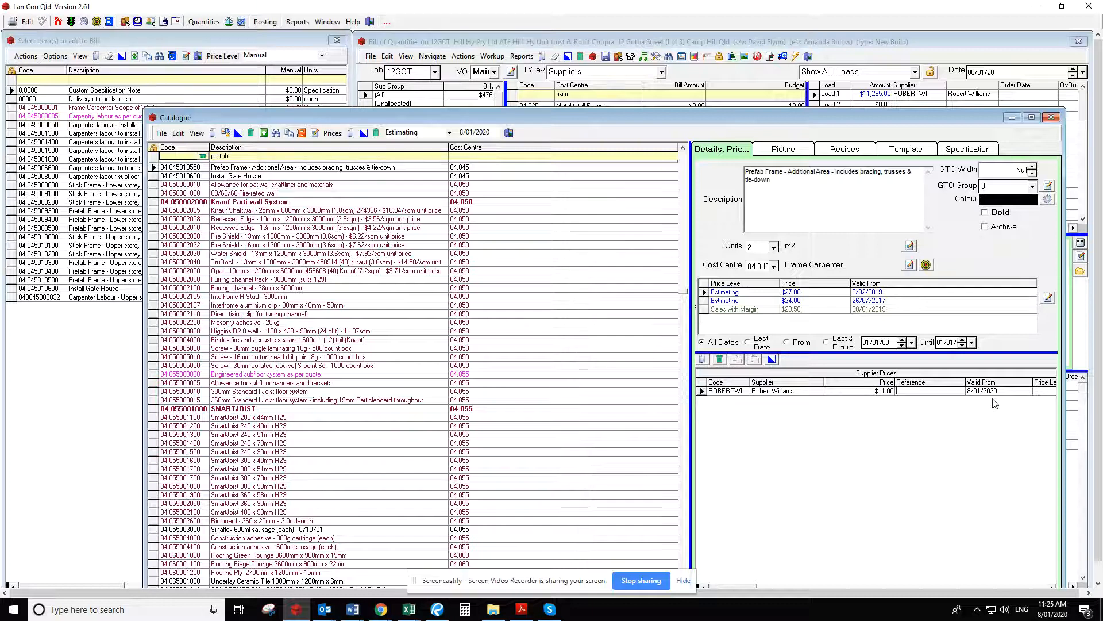
Add supplier GENBUI to the new item's supplier prices at $11.00
{"action": "left_click", "coordinate": [705, 360]}
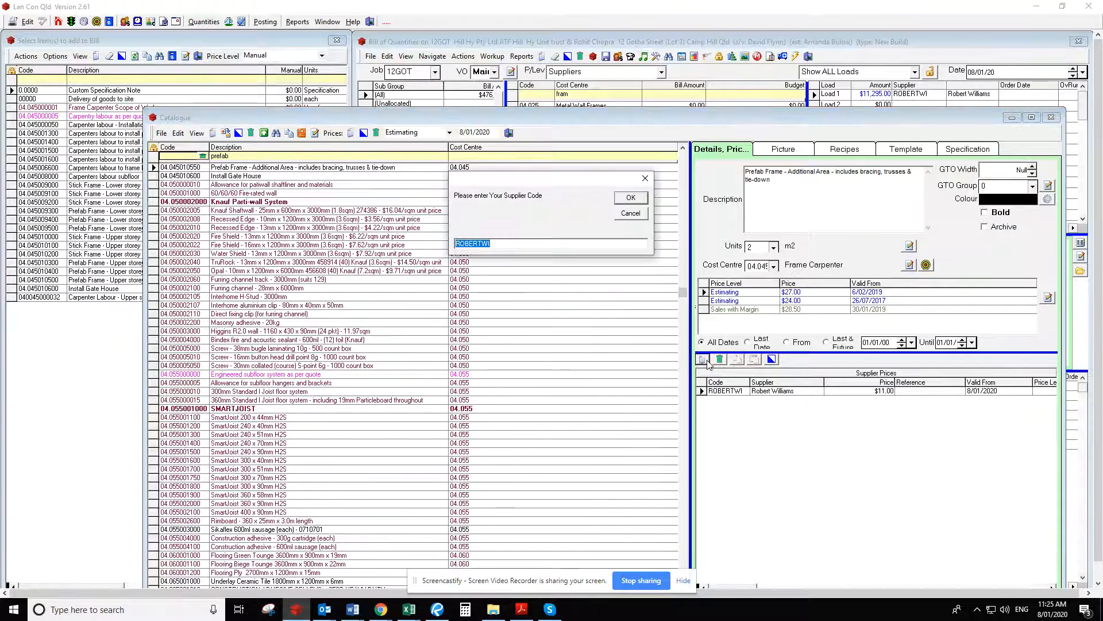
{"action": "type", "text": "genbui"}
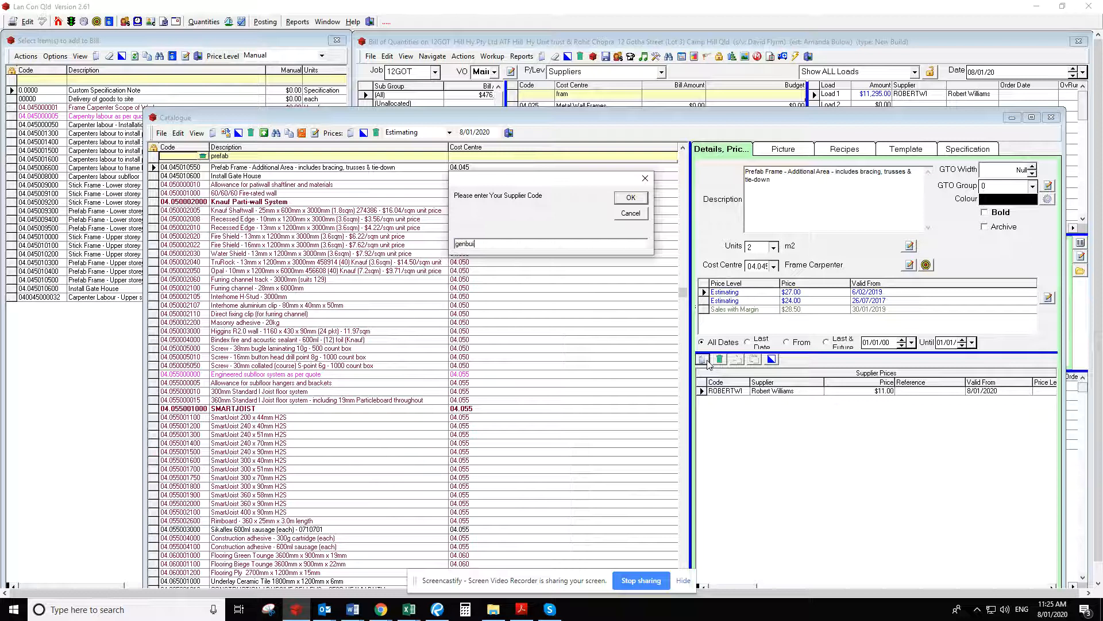
{"action": "left_click", "coordinate": [635, 197]}
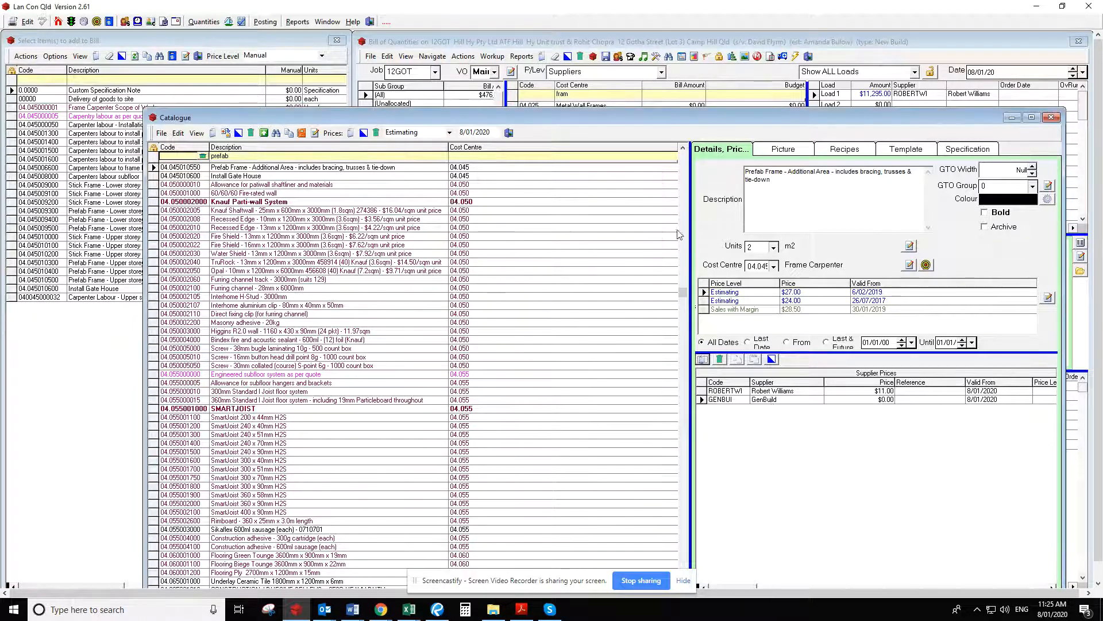
{"action": "left_click", "coordinate": [869, 400]}
{"action": "type", "text": "11"}
{"action": "key", "text": "Return"}
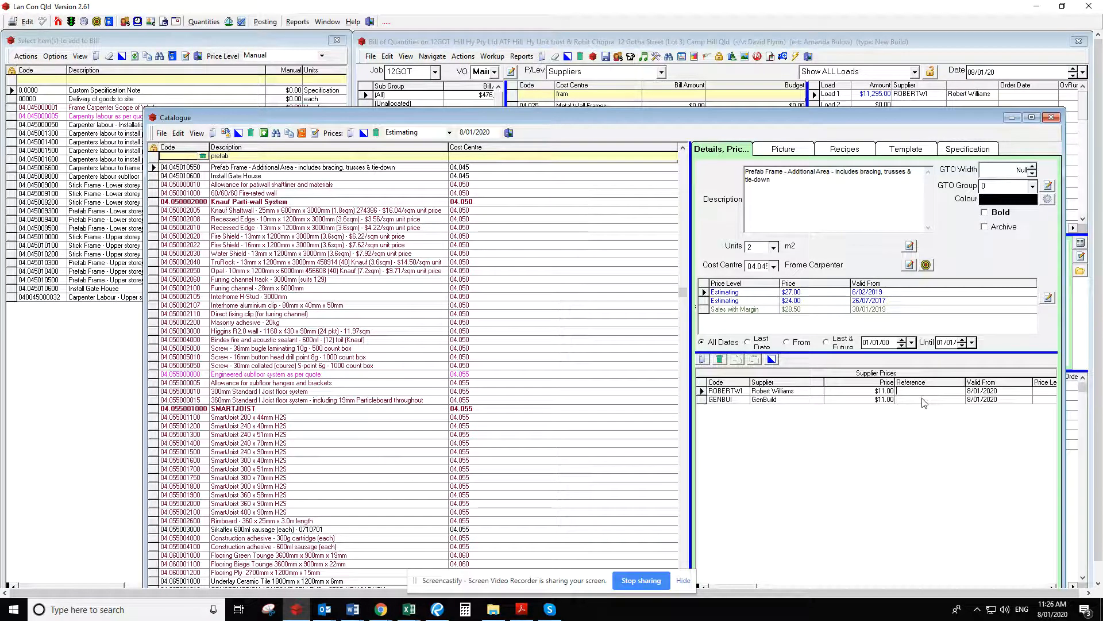
Set the new item's latest Estimating price to $11.00 and its Sales with Margin price to $15.00
{"action": "left_click", "coordinate": [809, 292]}
{"action": "left_click_drag", "start_coordinate": [809, 292], "coordinate": [754, 282]}
{"action": "type", "text": "11"}
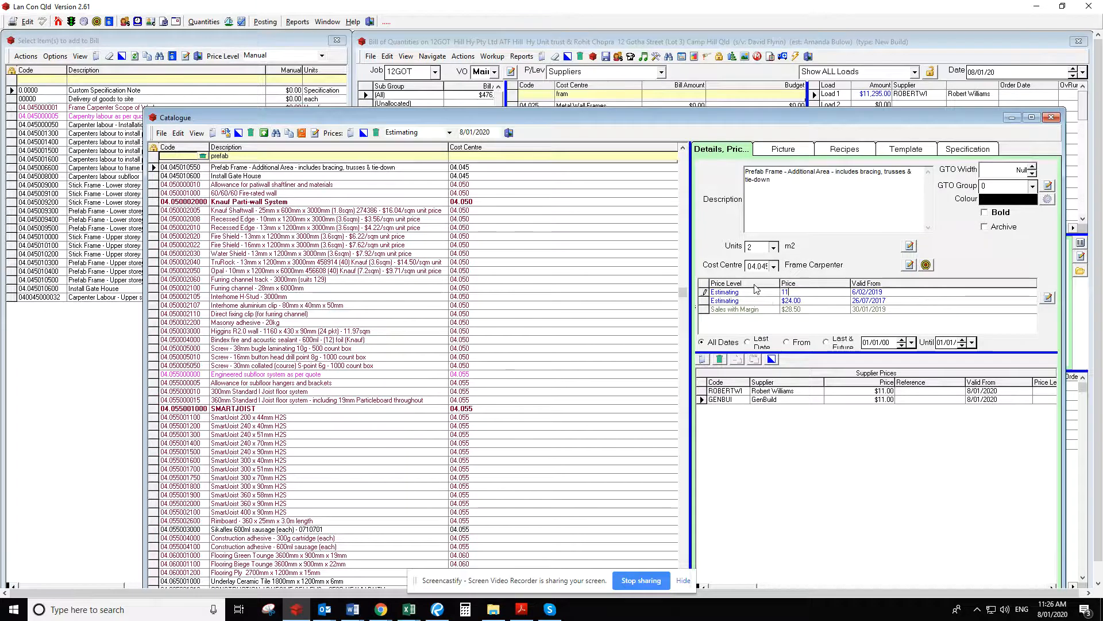
{"action": "left_click", "coordinate": [808, 309]}
{"action": "type", "text": "15"}
{"action": "key", "text": "Return"}
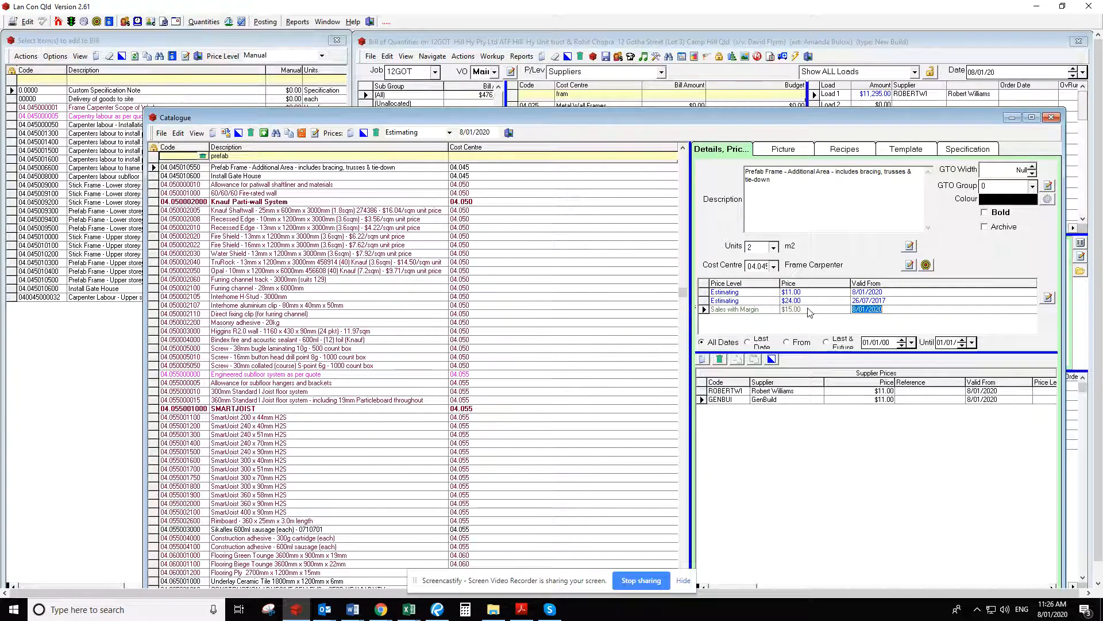
{"action": "left_click", "coordinate": [809, 292]}
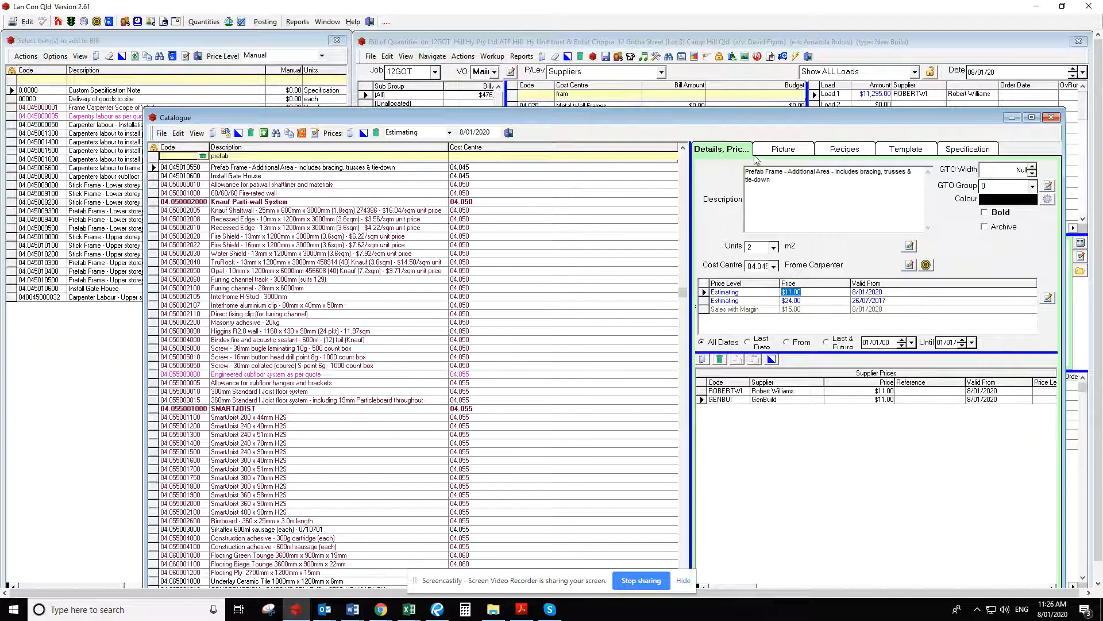
Refresh the selectable items, enlarge their rows and add "Prefab Frame - Additional Area" to the Frame Carpenter bill
{"action": "left_click", "coordinate": [783, 149]}
{"action": "left_click", "coordinate": [712, 150]}
{"action": "left_click", "coordinate": [509, 133]}
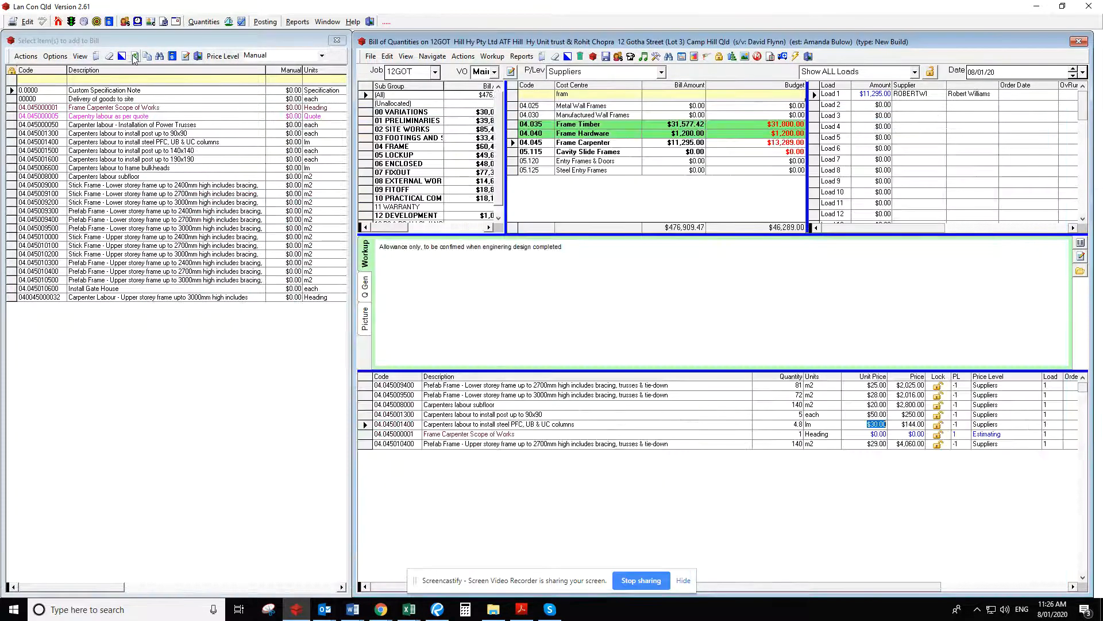
{"action": "left_click", "coordinate": [133, 56]}
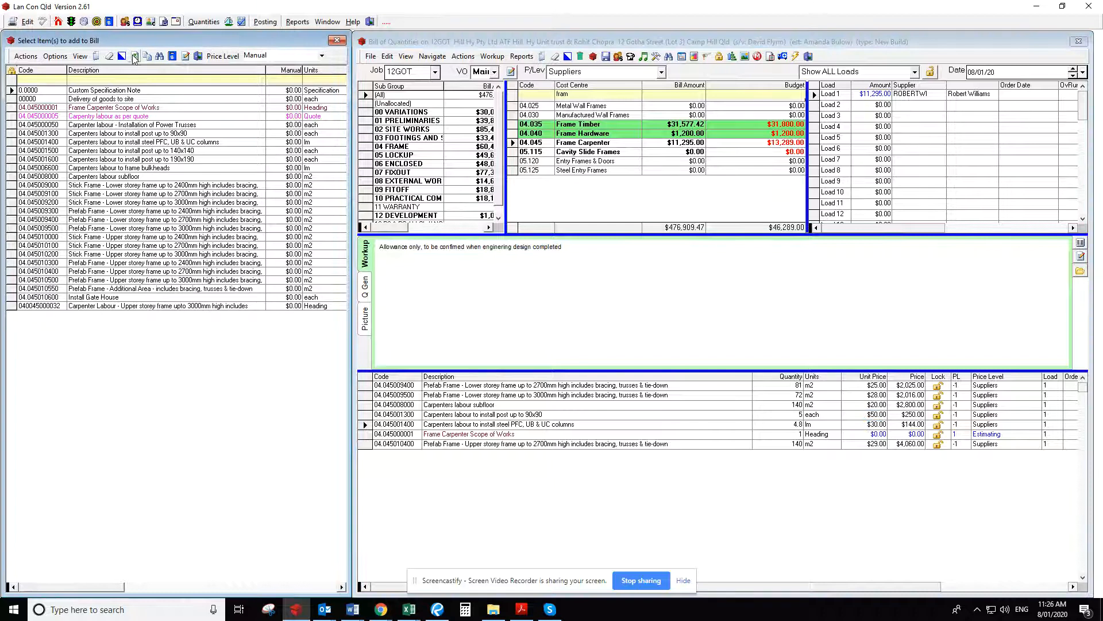
{"action": "mouse_move", "coordinate": [15, 284]}
{"action": "left_mouse_down"}
{"action": "mouse_move", "coordinate": [7, 402]}
{"action": "mouse_move", "coordinate": [15, 295]}
{"action": "left_mouse_up"}
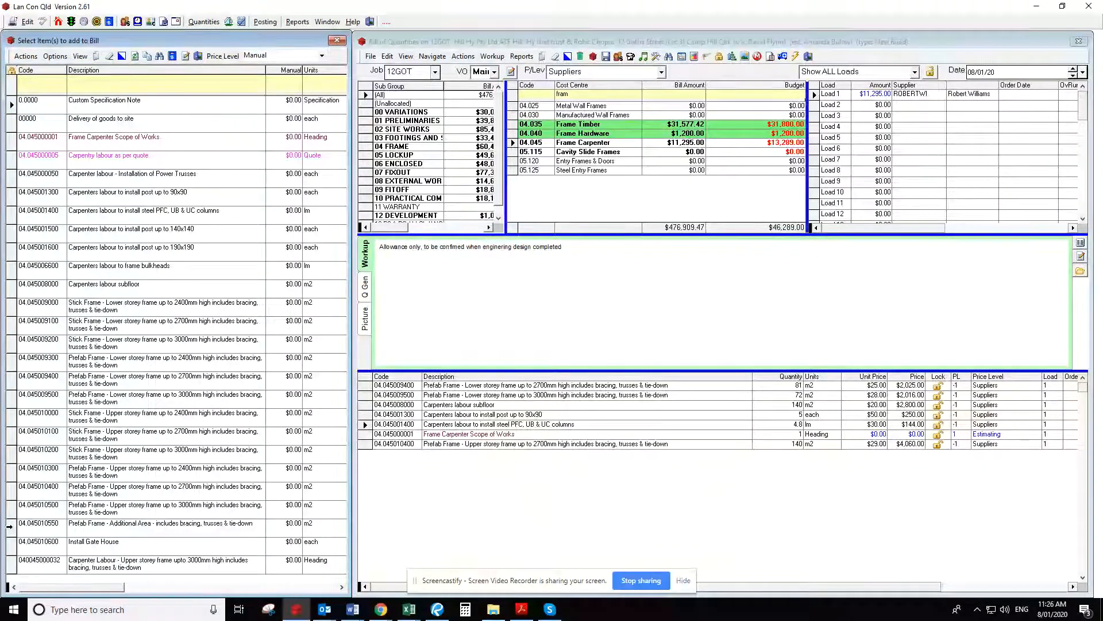
{"action": "left_click_drag", "start_coordinate": [8, 523], "coordinate": [561, 498]}
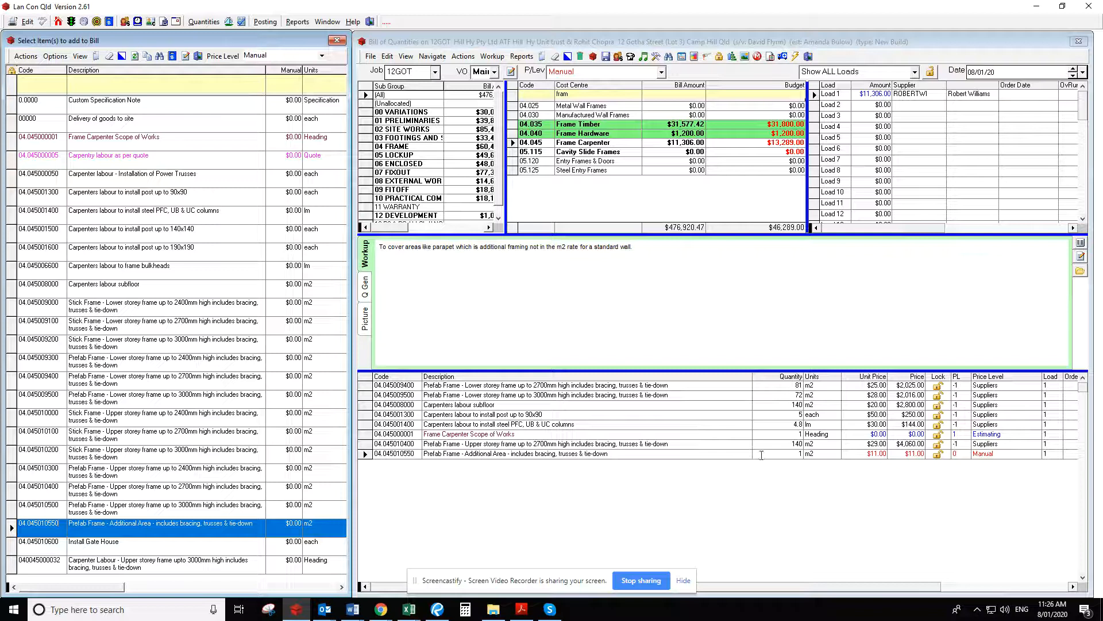
Switch to Bluebeam Revu and review the Post Qty area measurements on the elevation sheets, pages 8 and 9
{"action": "left_click", "coordinate": [781, 454]}
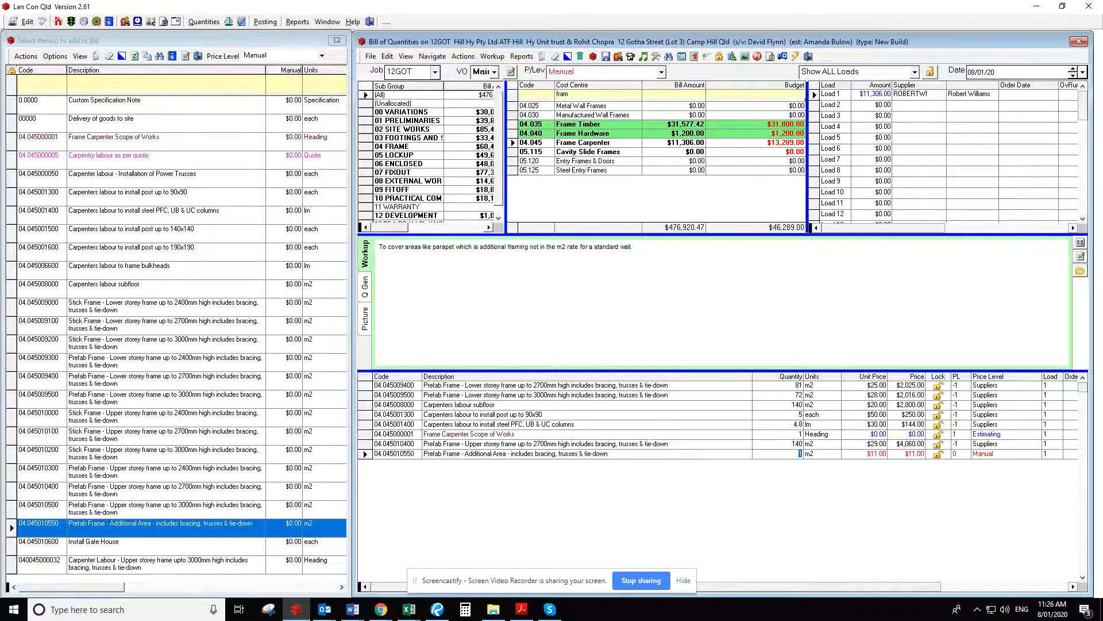
{"action": "key", "text": "alt+Tab"}
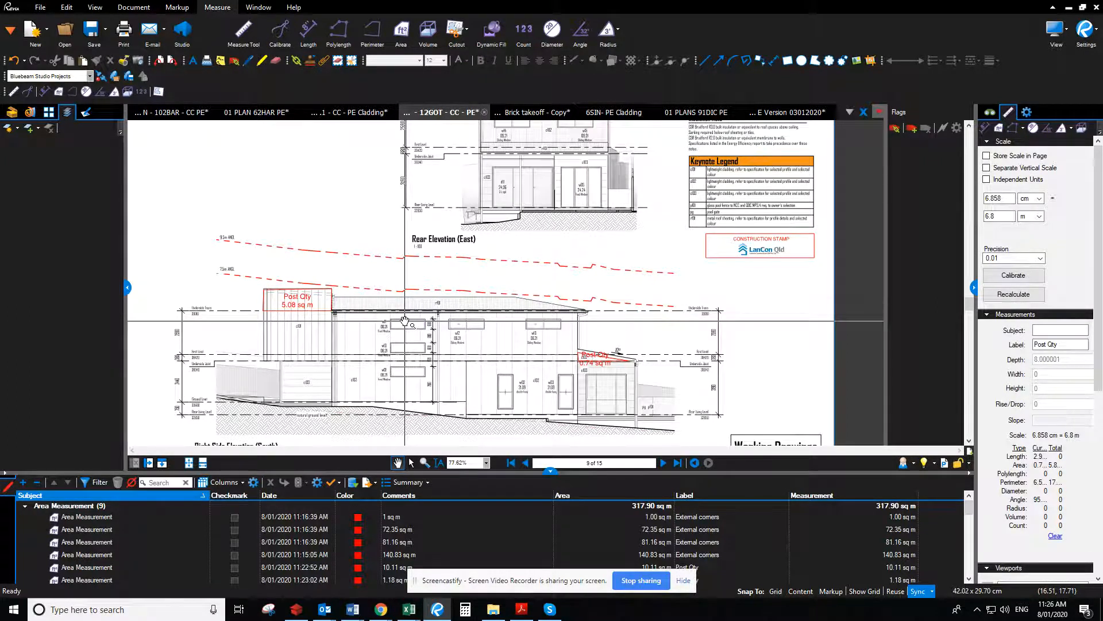
{"action": "scroll", "coordinate": [648, 301], "scroll_direction": "up", "scroll_amount": 3}
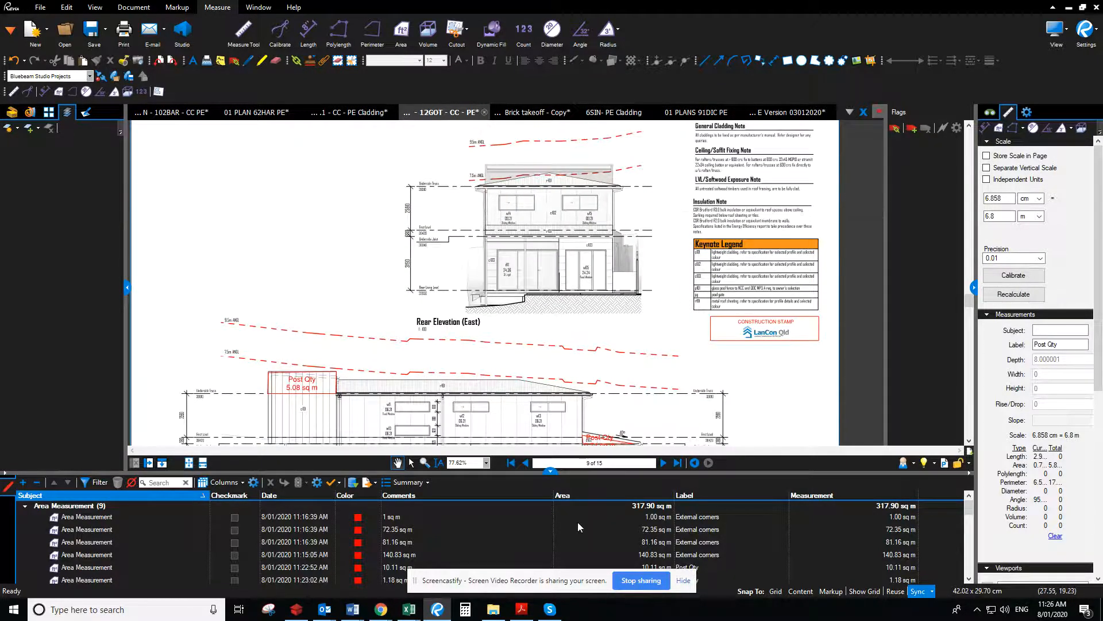
{"action": "left_click", "coordinate": [526, 465]}
{"action": "left_click", "coordinate": [526, 465]}
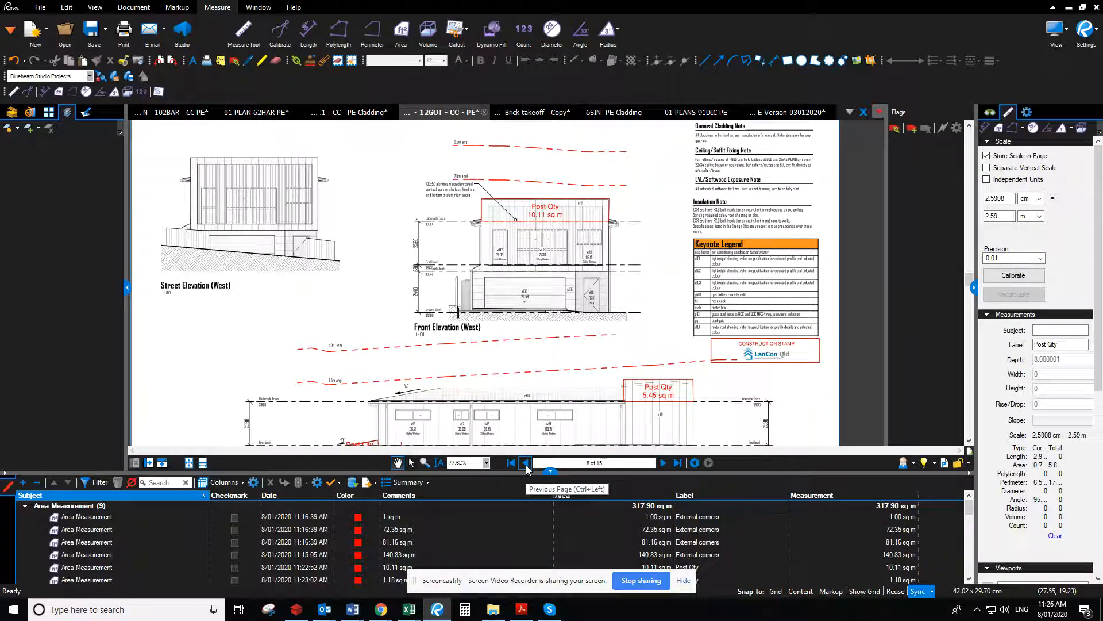
{"action": "scroll", "coordinate": [662, 196], "scroll_direction": "down", "scroll_amount": 5}
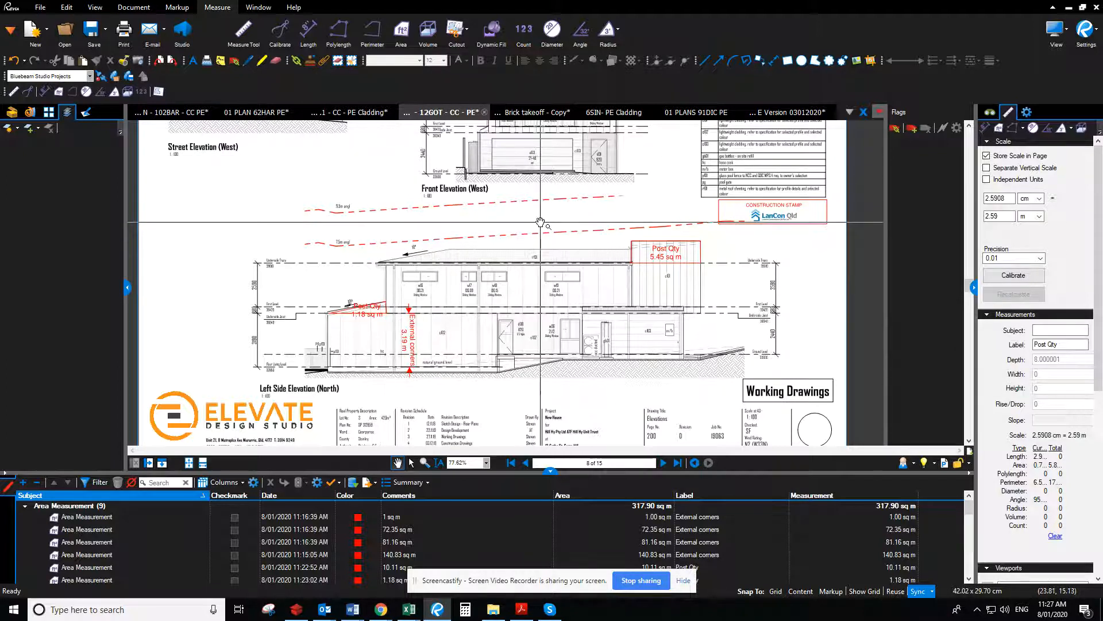
{"action": "left_click_drag", "start_coordinate": [540, 222], "coordinate": [527, 307]}
{"action": "left_click", "coordinate": [664, 462]}
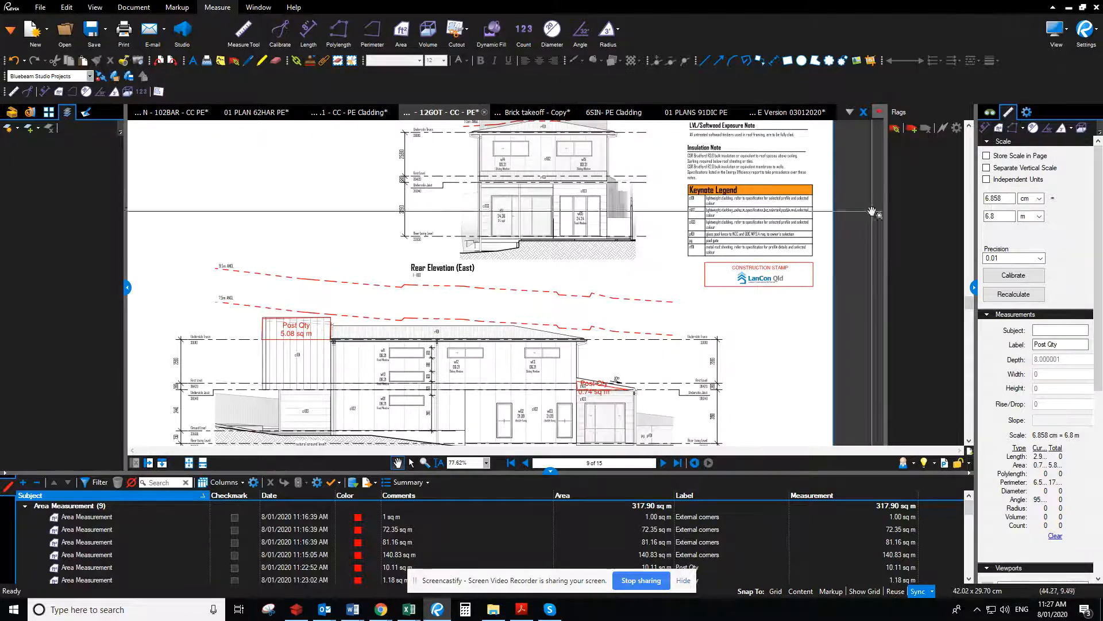
{"action": "left_click", "coordinate": [1069, 8]}
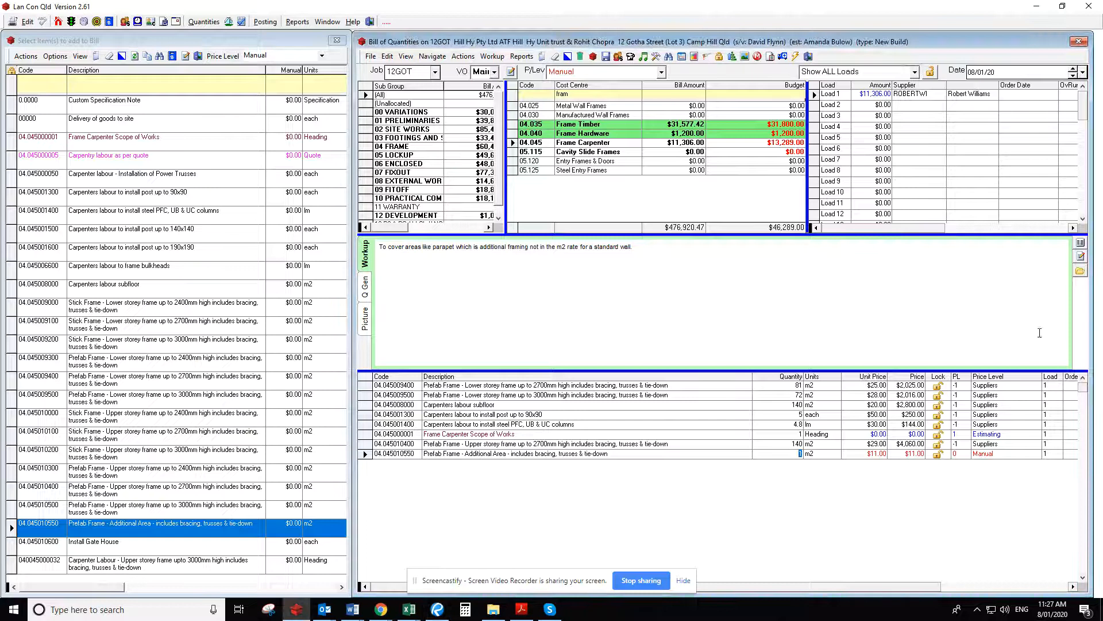
Set the bill quantity of "Prefab Frame - Additional Area" to 28.38 m2 and its price level to Suppliers
{"action": "type", "text": "25"}
{"action": "key", "text": "Tab"}
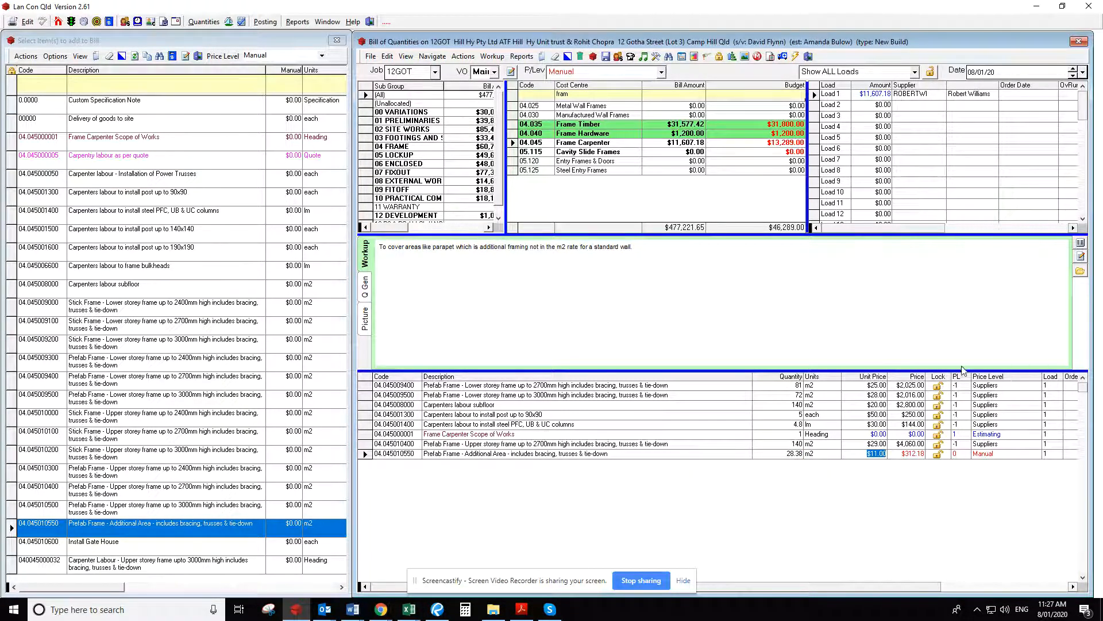
{"action": "left_click", "coordinate": [964, 454]}
{"action": "key", "text": "Tab"}
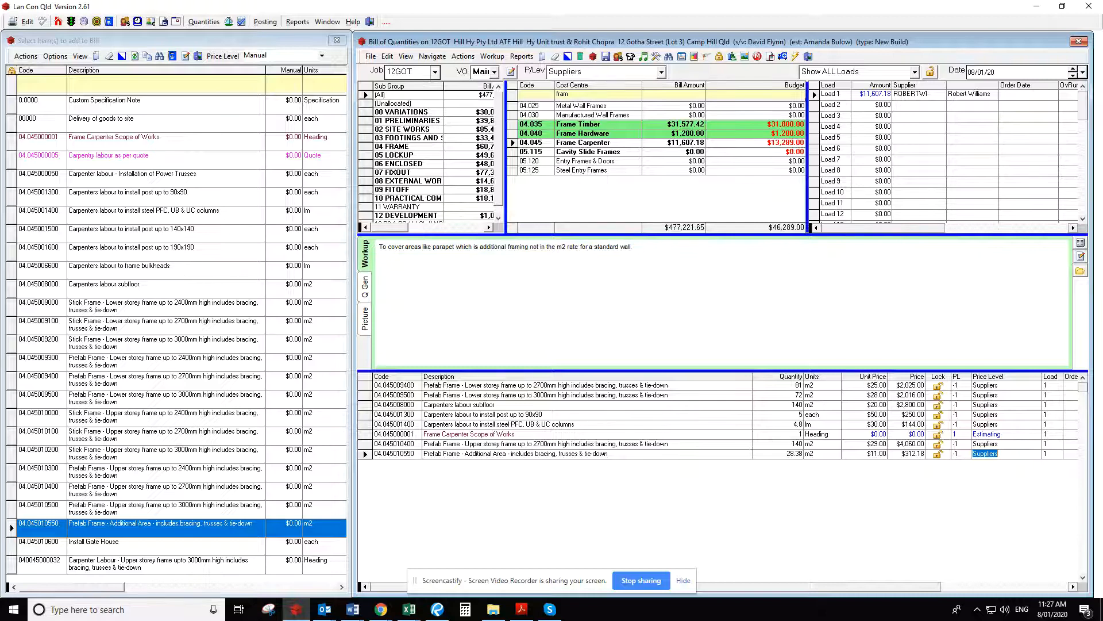
Switch to Bluebeam Revu and examine the section drawings on page 10 for remaining framing, including the upper-floor overhang at the garage
{"action": "key", "text": "alt+Tab"}
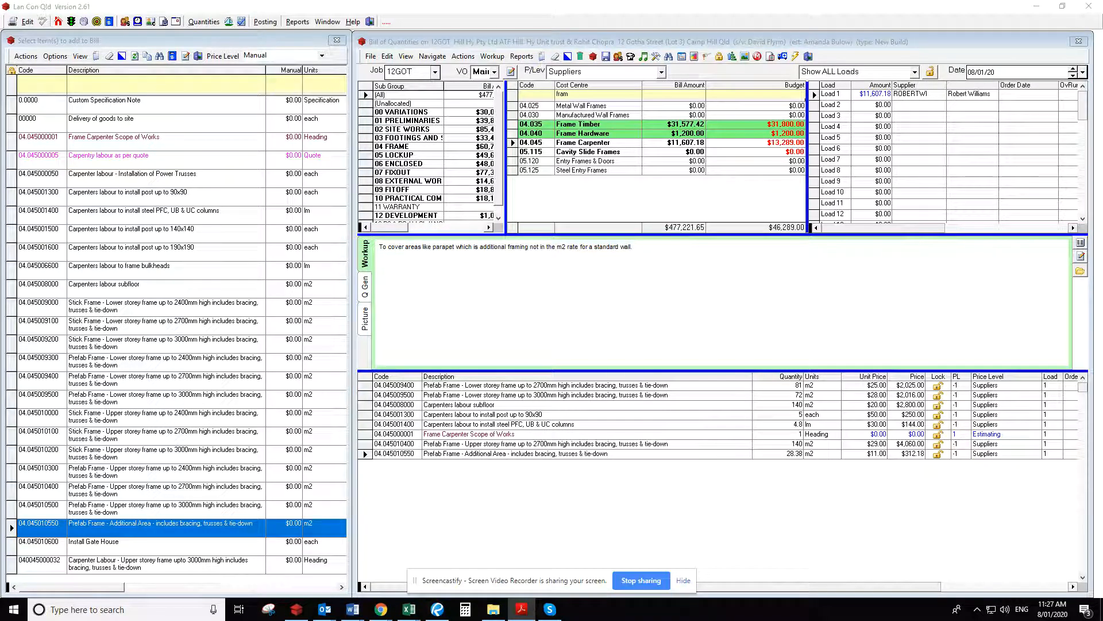
{"action": "key", "text": "alt+Tab"}
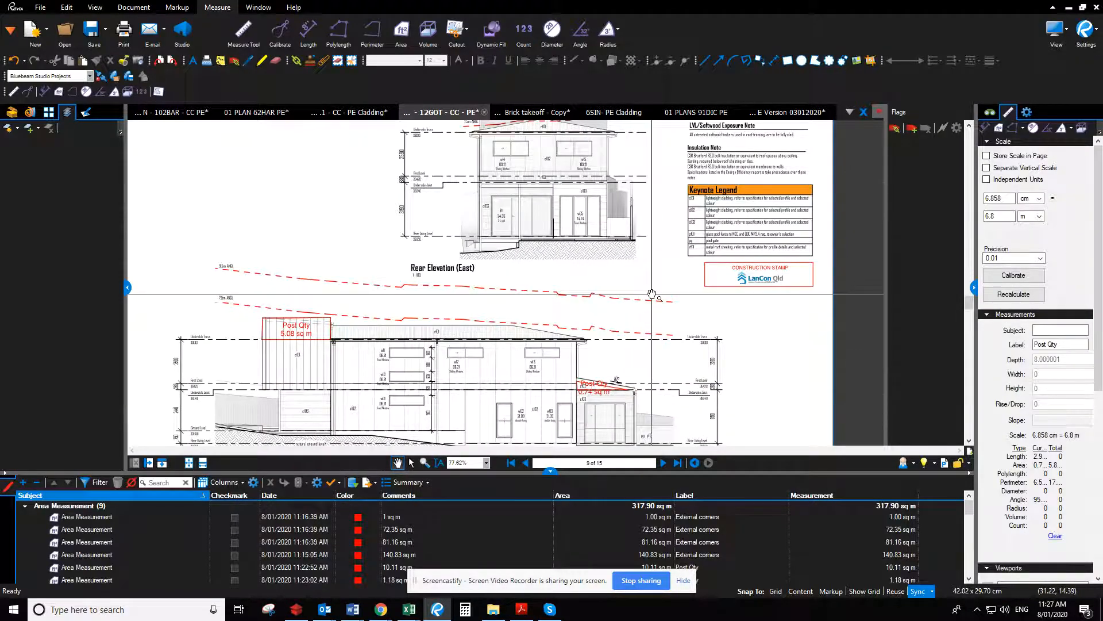
{"action": "mouse_move", "coordinate": [653, 288]}
{"action": "left_mouse_down"}
{"action": "mouse_move", "coordinate": [718, 272]}
{"action": "mouse_move", "coordinate": [732, 250]}
{"action": "left_mouse_up"}
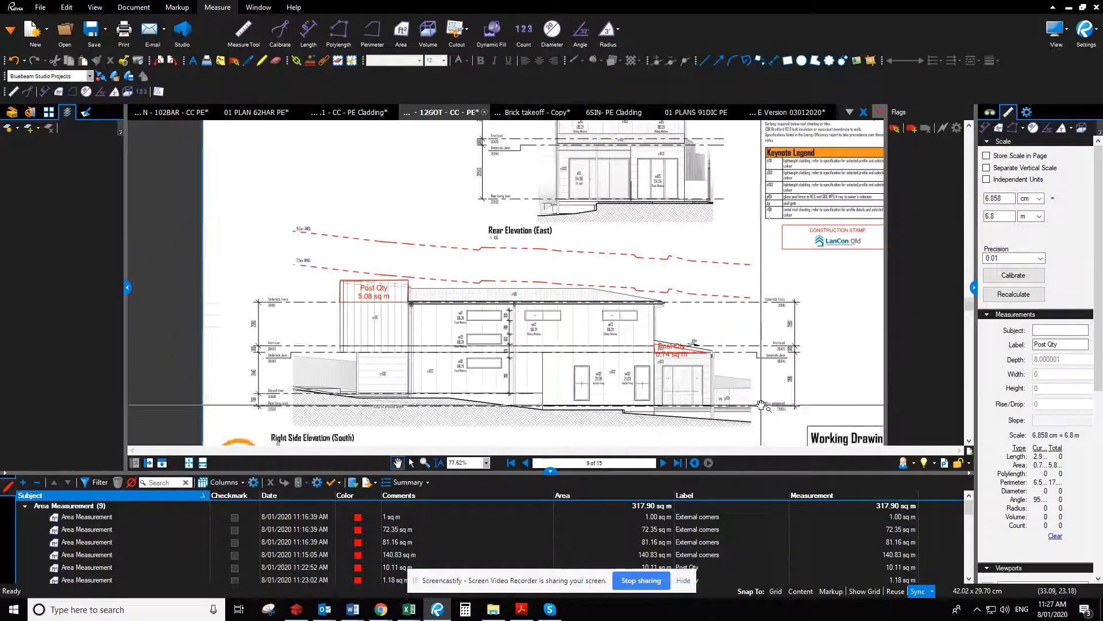
{"action": "scroll", "coordinate": [761, 404], "scroll_direction": "up", "scroll_amount": 3}
{"action": "left_click", "coordinate": [663, 463]}
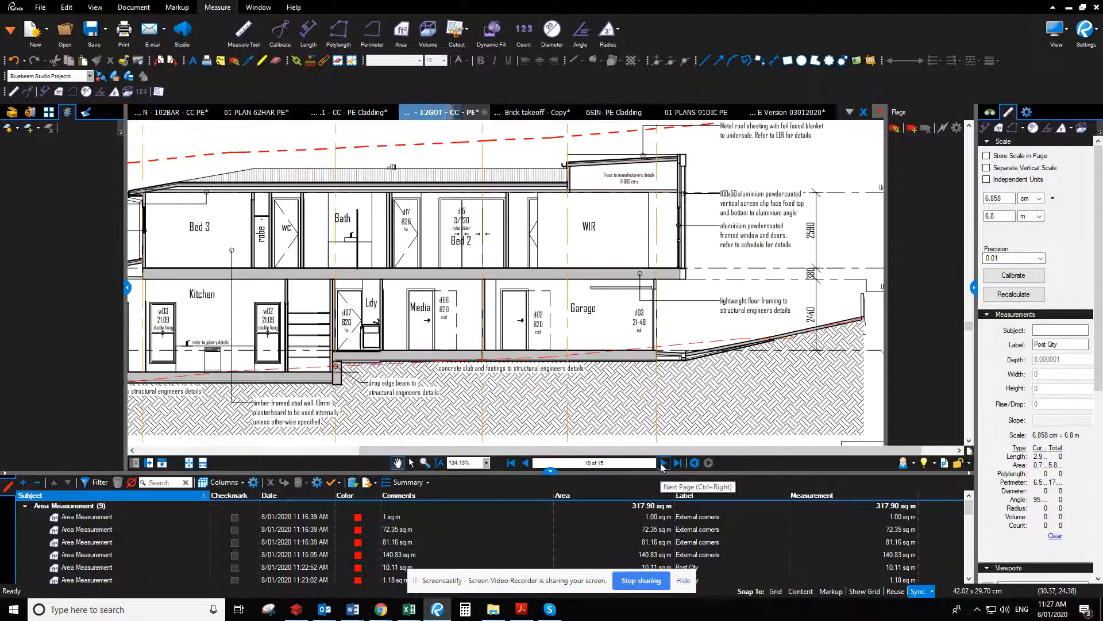
{"action": "left_click_drag", "start_coordinate": [670, 390], "coordinate": [771, 376]}
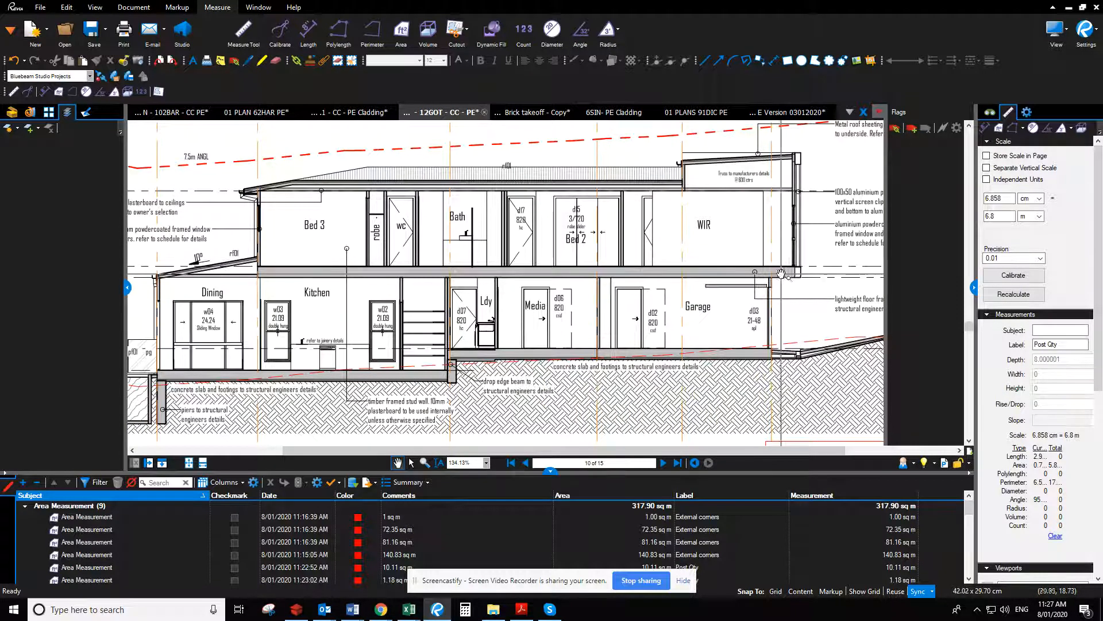
{"action": "left_click_drag", "start_coordinate": [359, 304], "coordinate": [572, 289]}
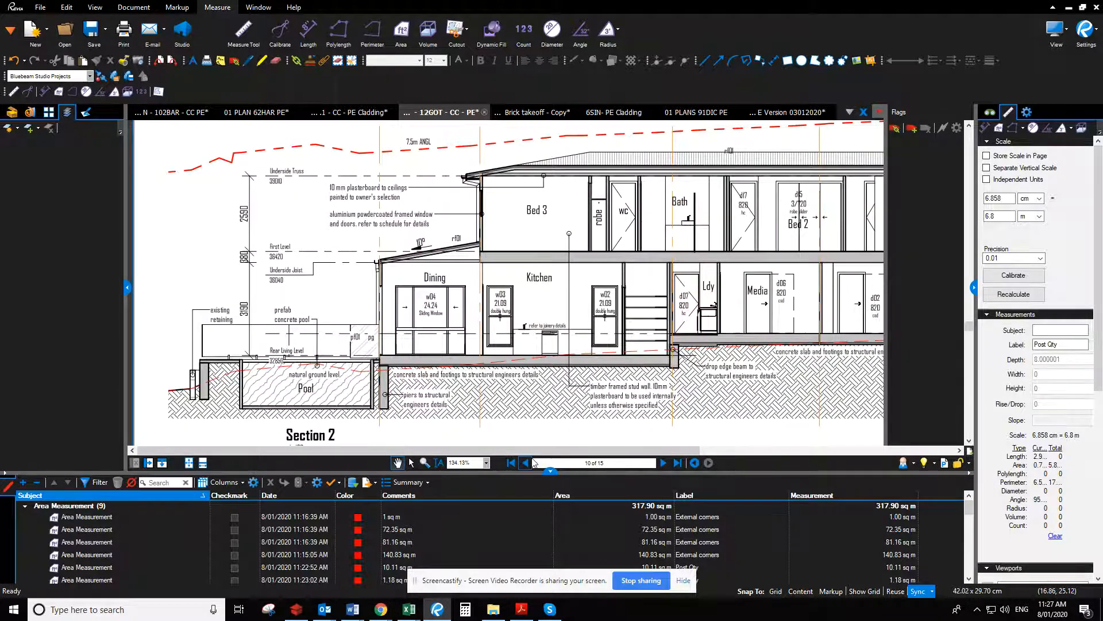
{"action": "left_click_drag", "start_coordinate": [743, 168], "coordinate": [678, 402]}
{"action": "mouse_move", "coordinate": [677, 257]}
{"action": "left_mouse_down"}
{"action": "mouse_move", "coordinate": [695, 347]}
{"action": "mouse_move", "coordinate": [777, 347]}
{"action": "mouse_move", "coordinate": [519, 209]}
{"action": "left_mouse_up"}
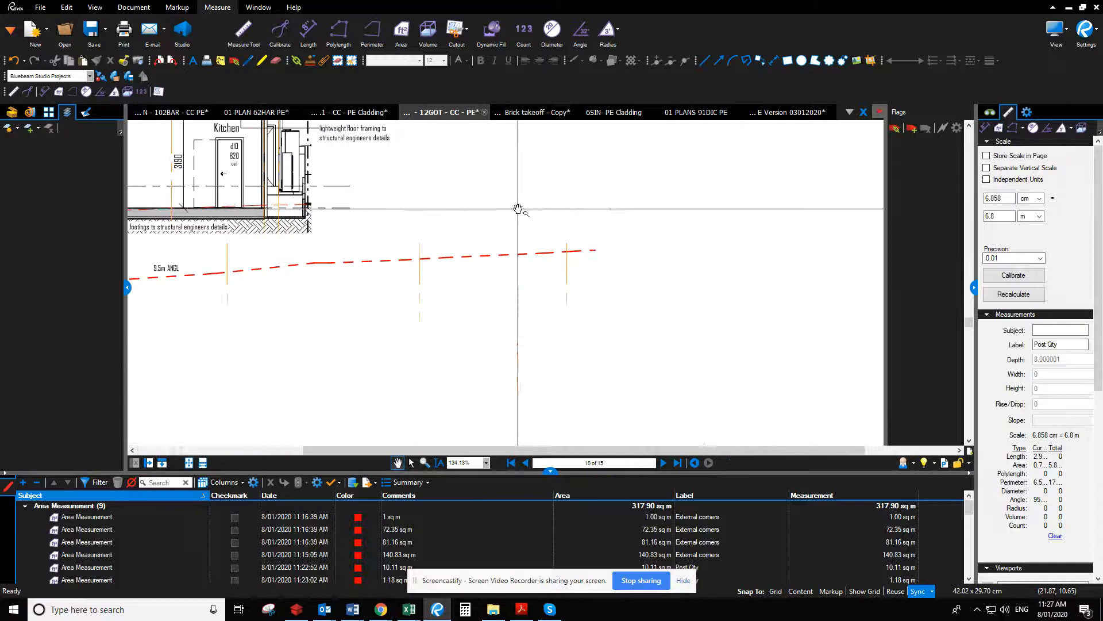
{"action": "left_click_drag", "start_coordinate": [733, 363], "coordinate": [561, 222]}
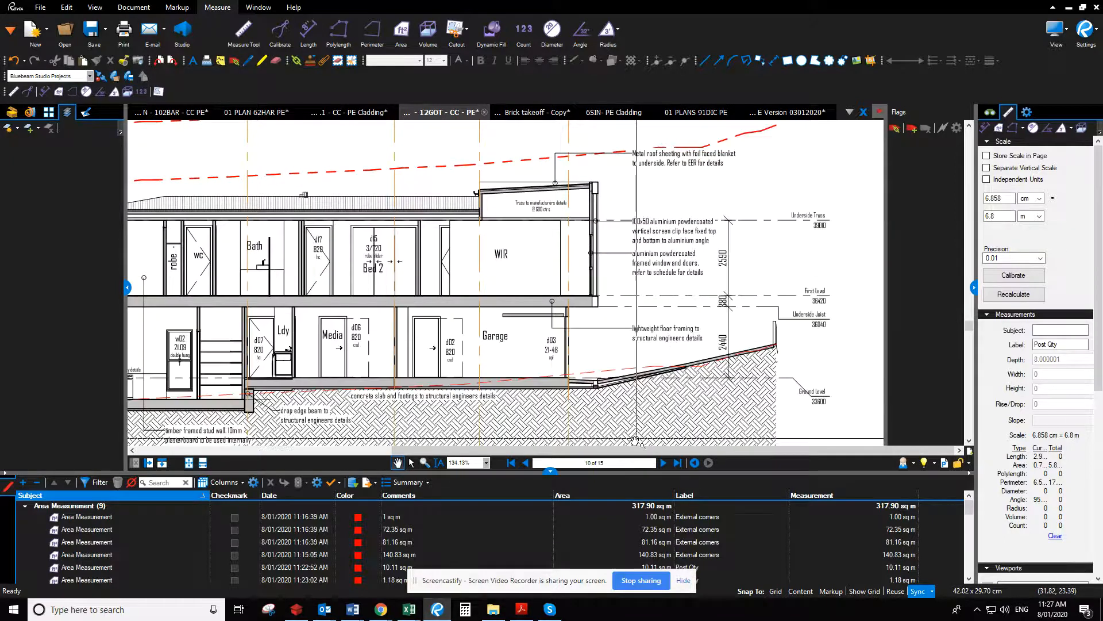
Measure the length of the overhang across the garage and entry front on the ground level plan, and return to the elevations on page 8
{"action": "left_click", "coordinate": [525, 462]}
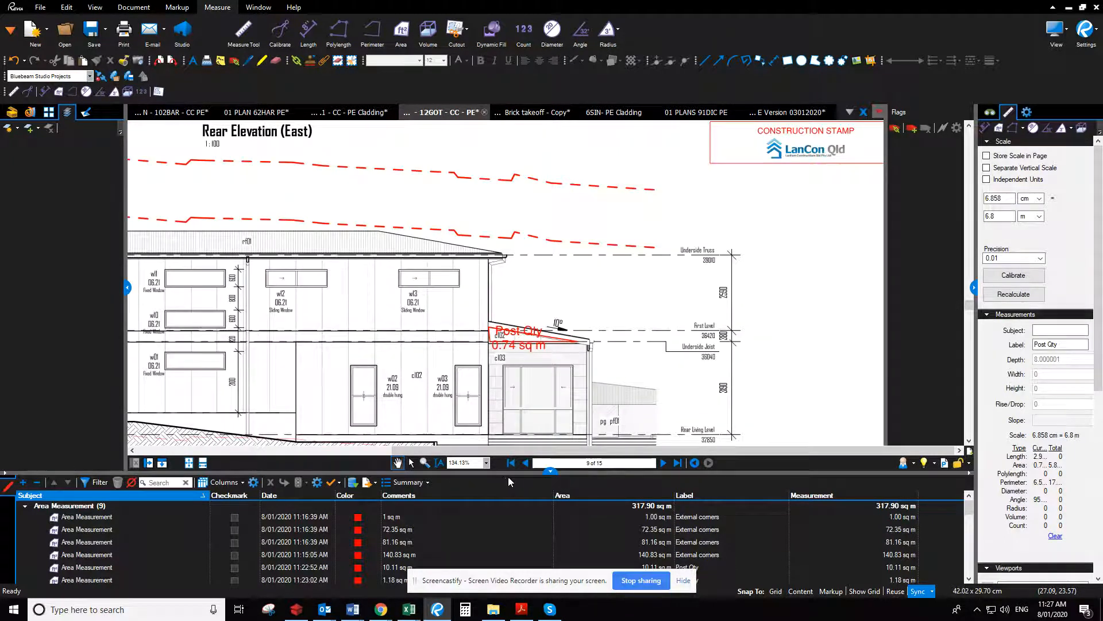
{"action": "left_click", "coordinate": [526, 462]}
{"action": "left_click", "coordinate": [525, 462]}
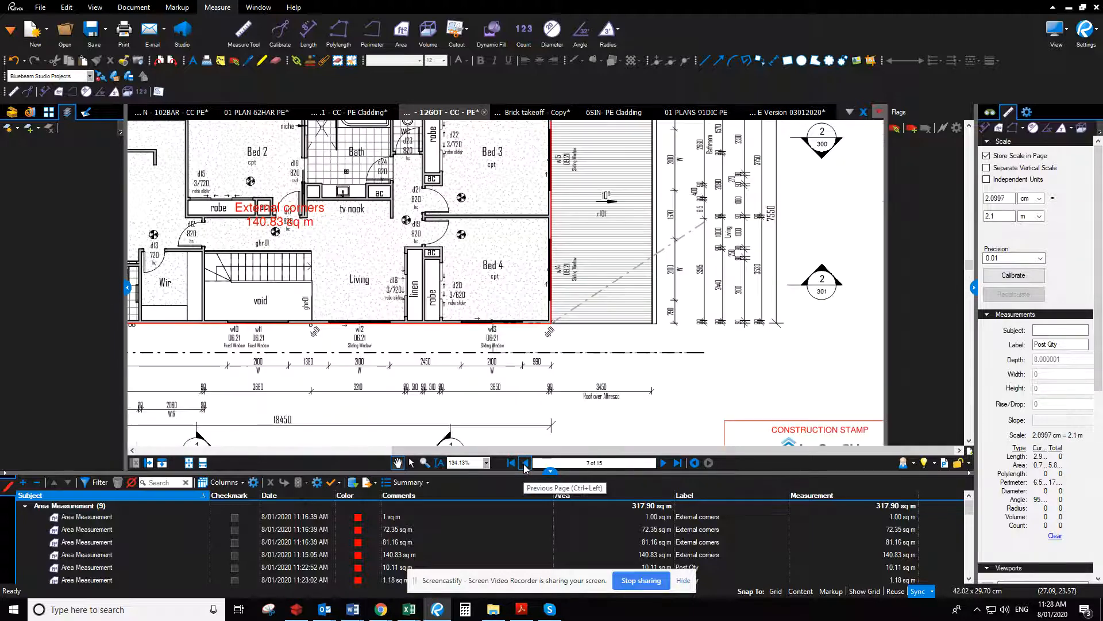
{"action": "left_click_drag", "start_coordinate": [933, 308], "coordinate": [1006, 291]}
{"action": "left_click_drag", "start_coordinate": [279, 327], "coordinate": [618, 352]}
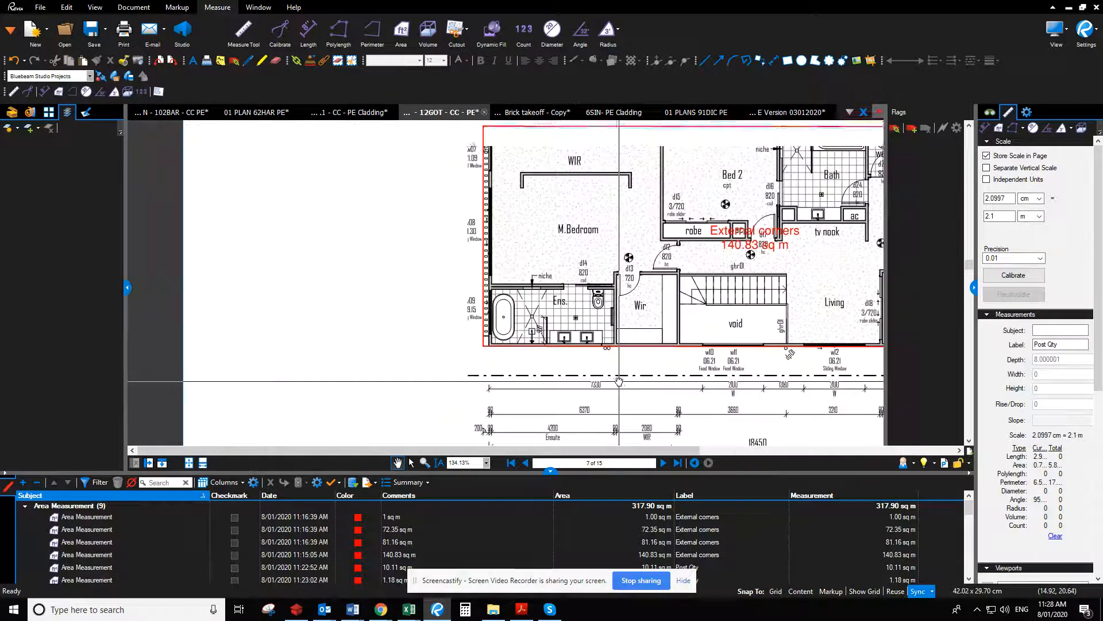
{"action": "left_click", "coordinate": [525, 462]}
{"action": "left_click_drag", "start_coordinate": [523, 397], "coordinate": [590, 436]}
{"action": "left_click", "coordinate": [985, 130]}
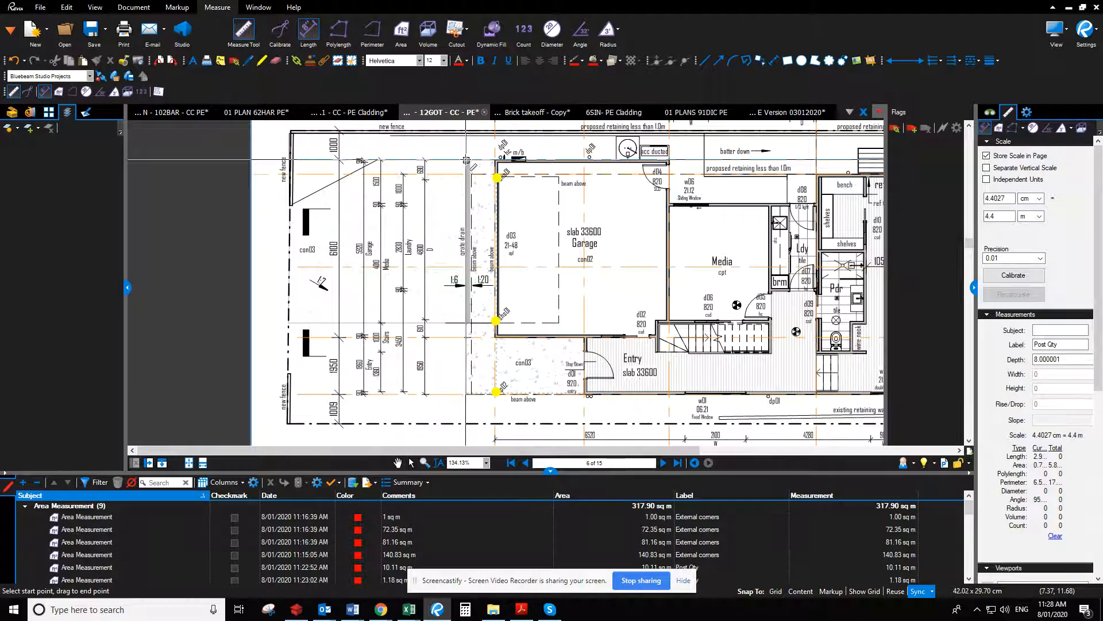
{"action": "left_click_drag", "start_coordinate": [467, 160], "coordinate": [466, 392]}
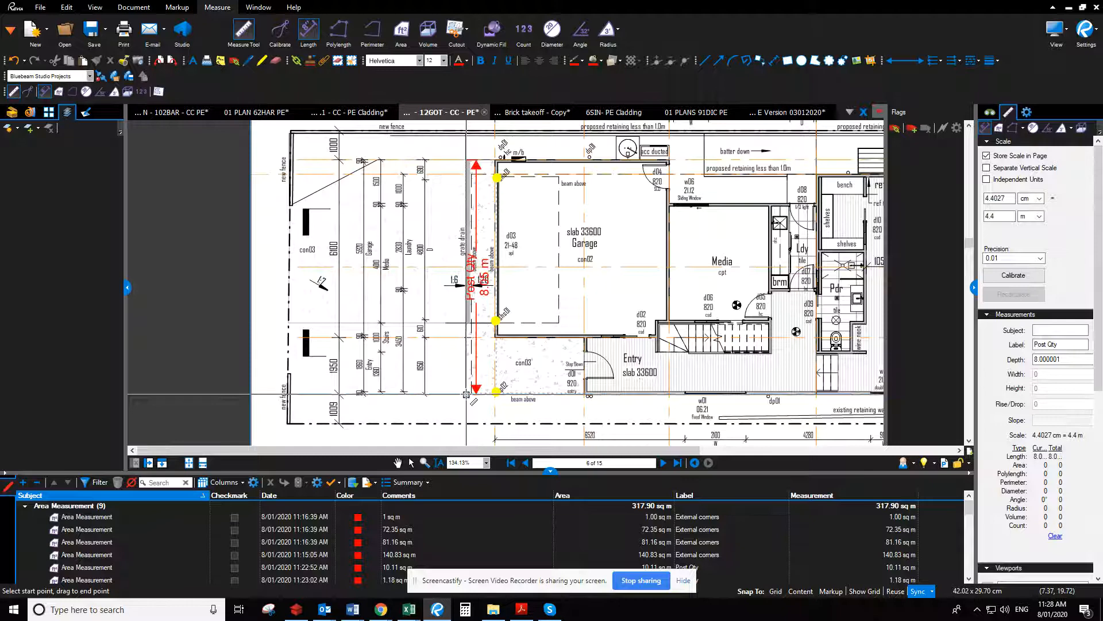
{"action": "scroll", "coordinate": [666, 385], "scroll_direction": "down", "scroll_amount": 2}
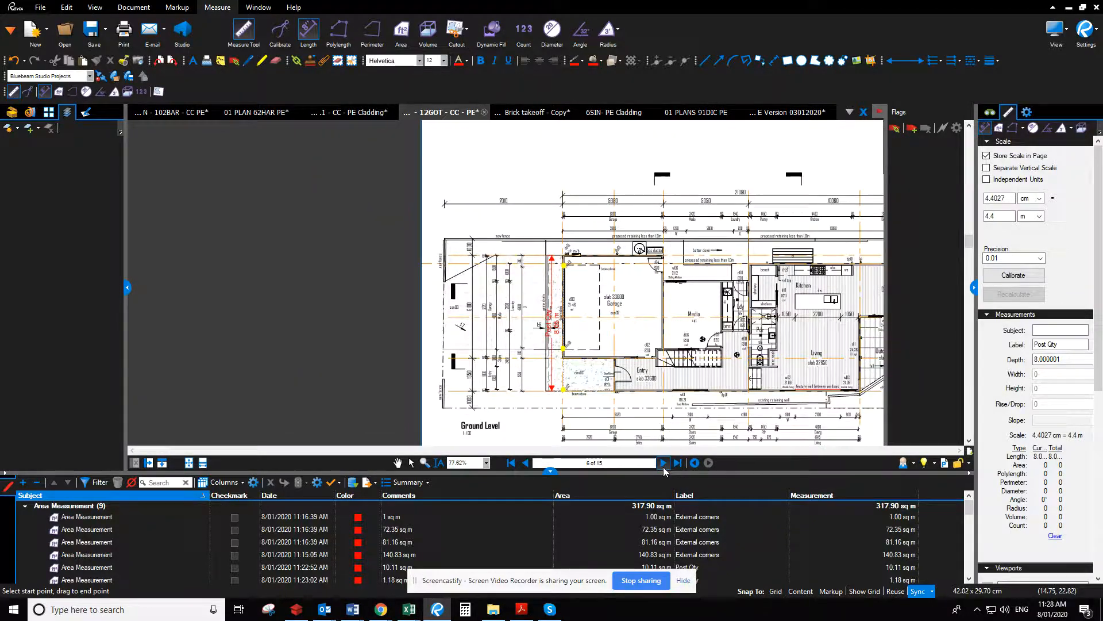
{"action": "left_click", "coordinate": [663, 463]}
{"action": "left_click", "coordinate": [663, 463]}
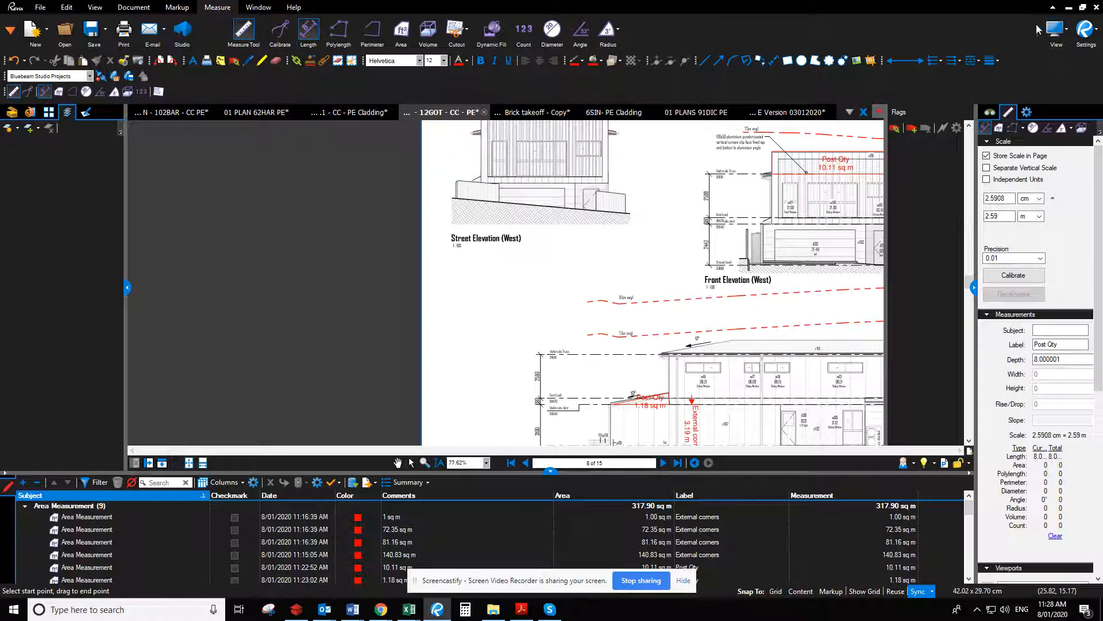
Switch back to the bill of quantities and add "Carpenters labour to frame bulkheads" with a quantity of 8.05 lm
{"action": "left_click", "coordinate": [1069, 8]}
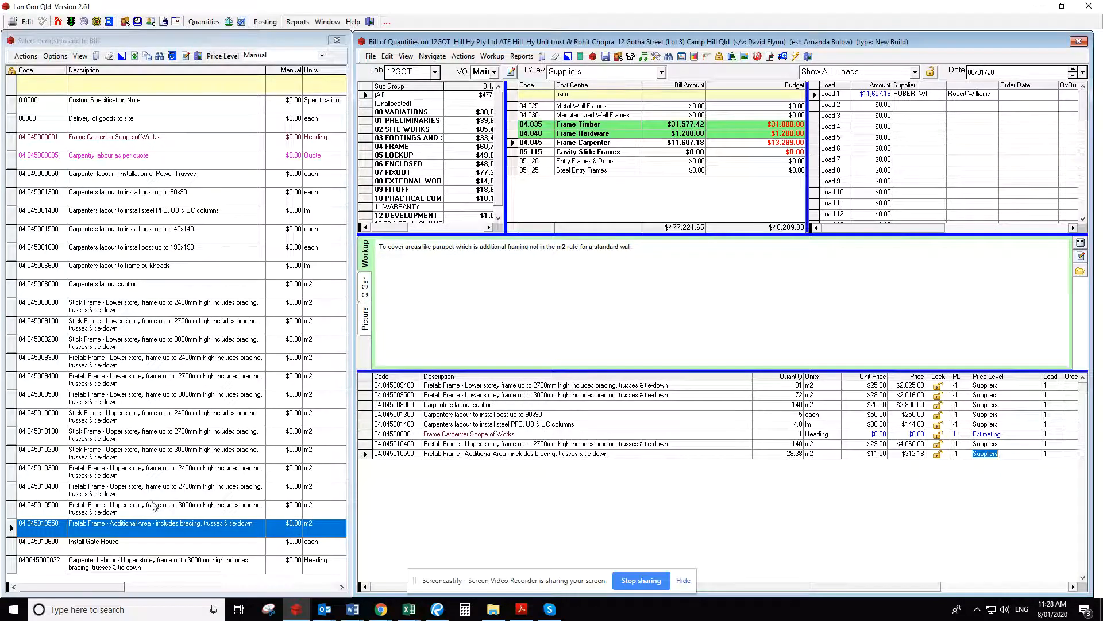
{"action": "left_click_drag", "start_coordinate": [158, 274], "coordinate": [504, 524]}
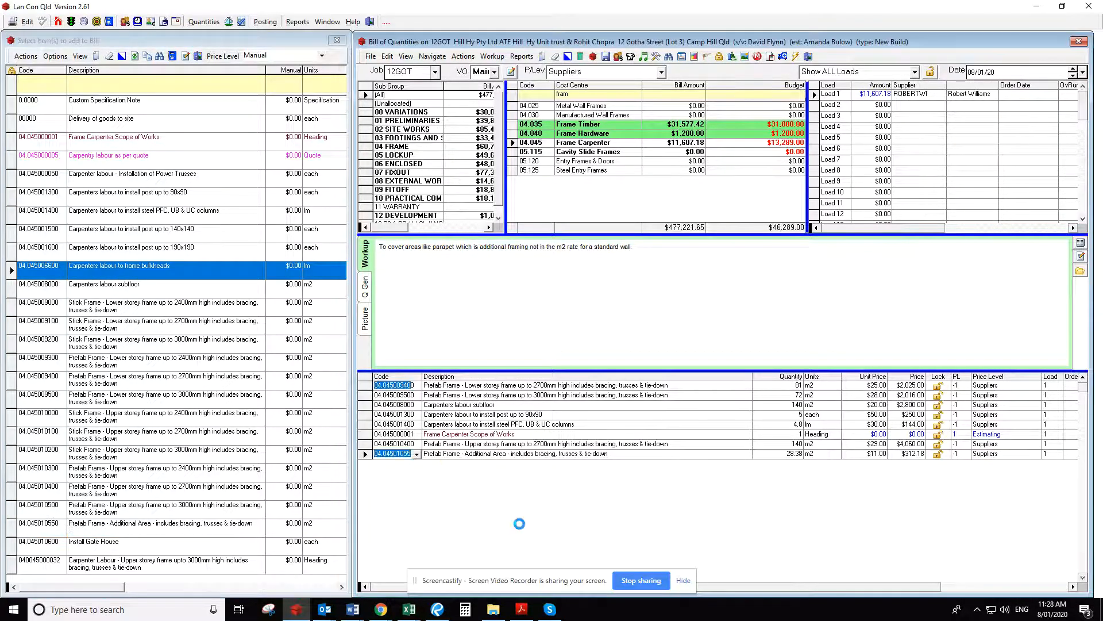
{"action": "left_click", "coordinate": [777, 464]}
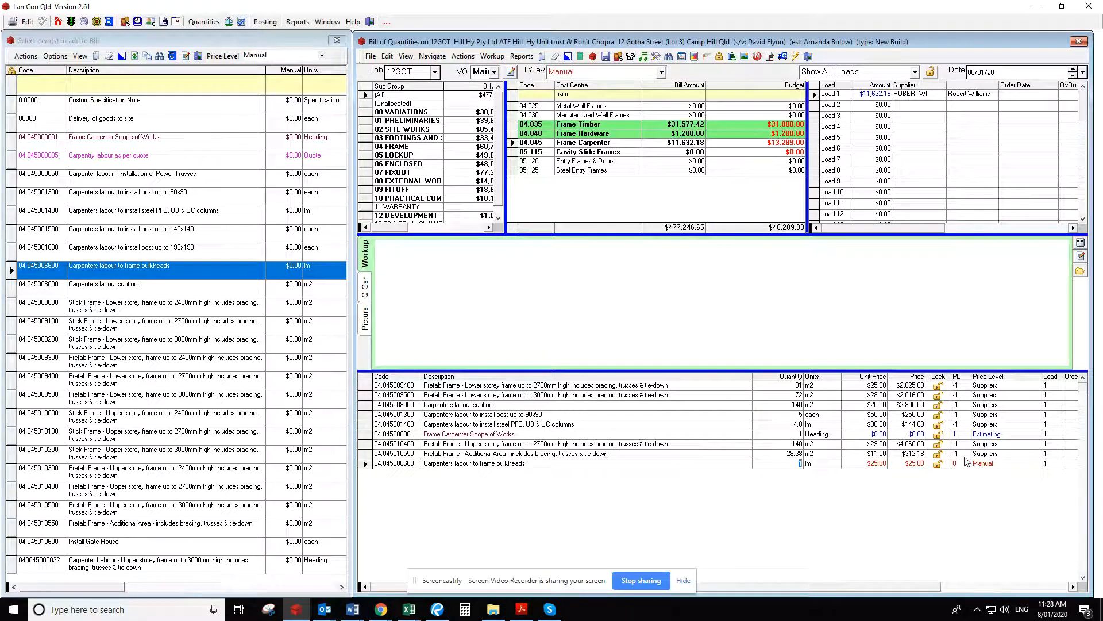
{"action": "type", "text": "8.05"}
{"action": "key", "text": "Return"}
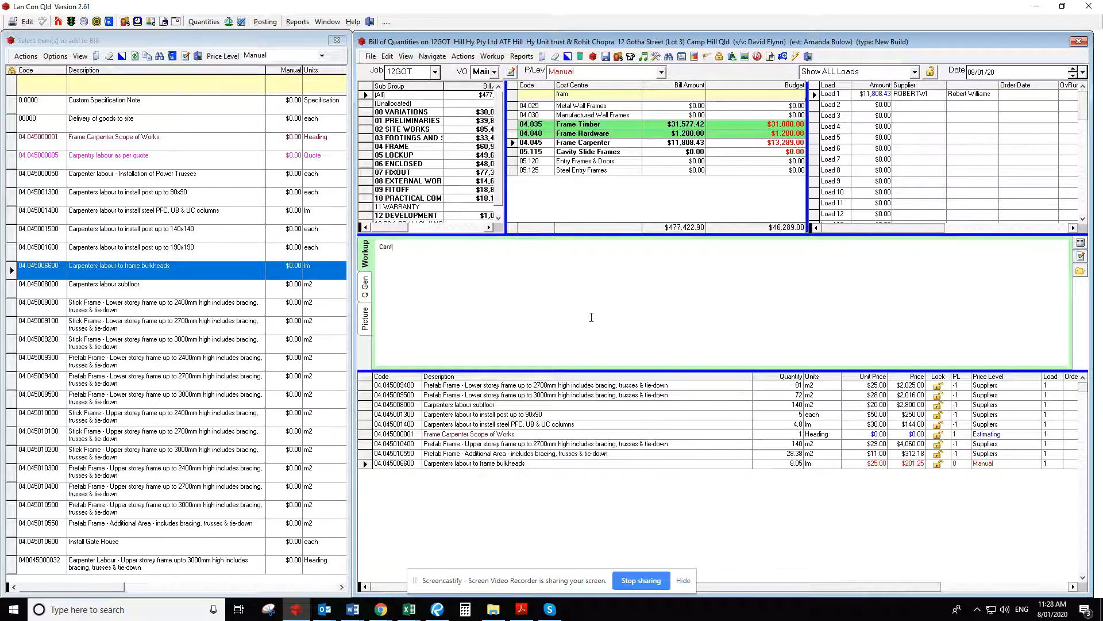
Enter the workup note "Cantilevered to facade" for the bulkhead item and set its price level to Suppliers
{"action": "type", "text": "levered to facade"}
{"action": "left_click", "coordinate": [969, 464]}
{"action": "key", "text": "Tab"}
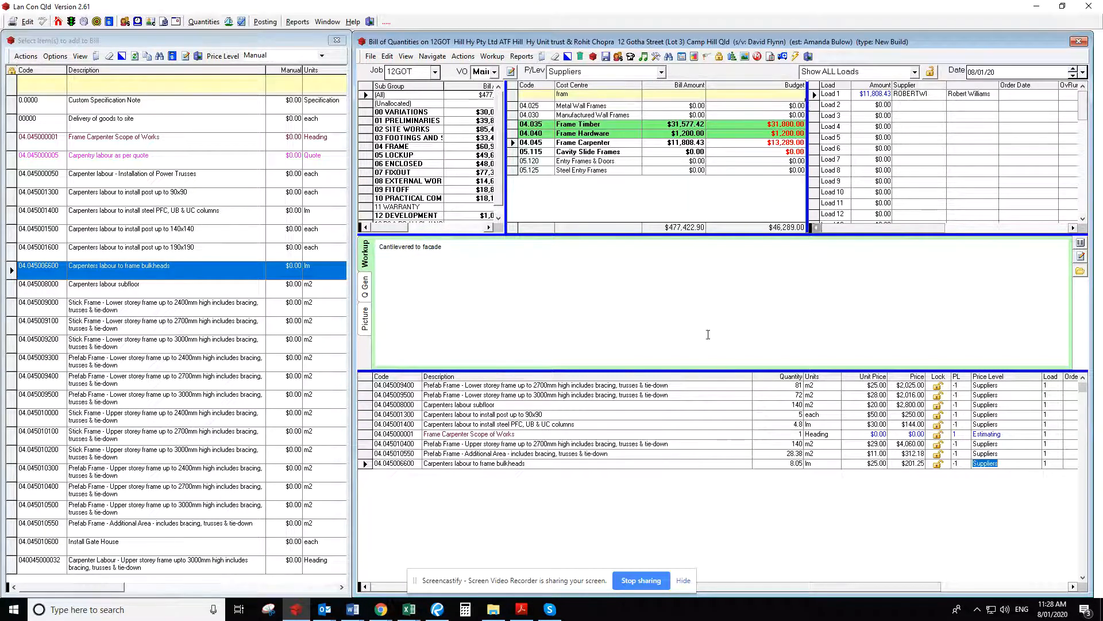
Select all lines of the Frame Carpenter bill and apply the Suppliers price level to them
{"action": "left_click", "coordinate": [363, 385]}
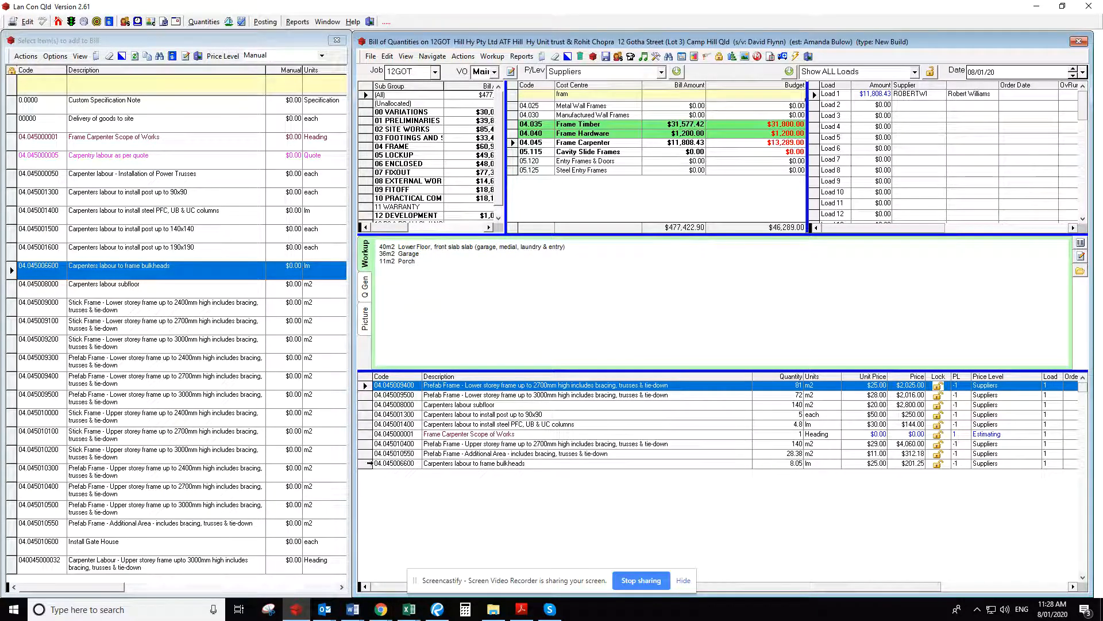
{"action": "left_click", "coordinate": [366, 463], "text": "shift"}
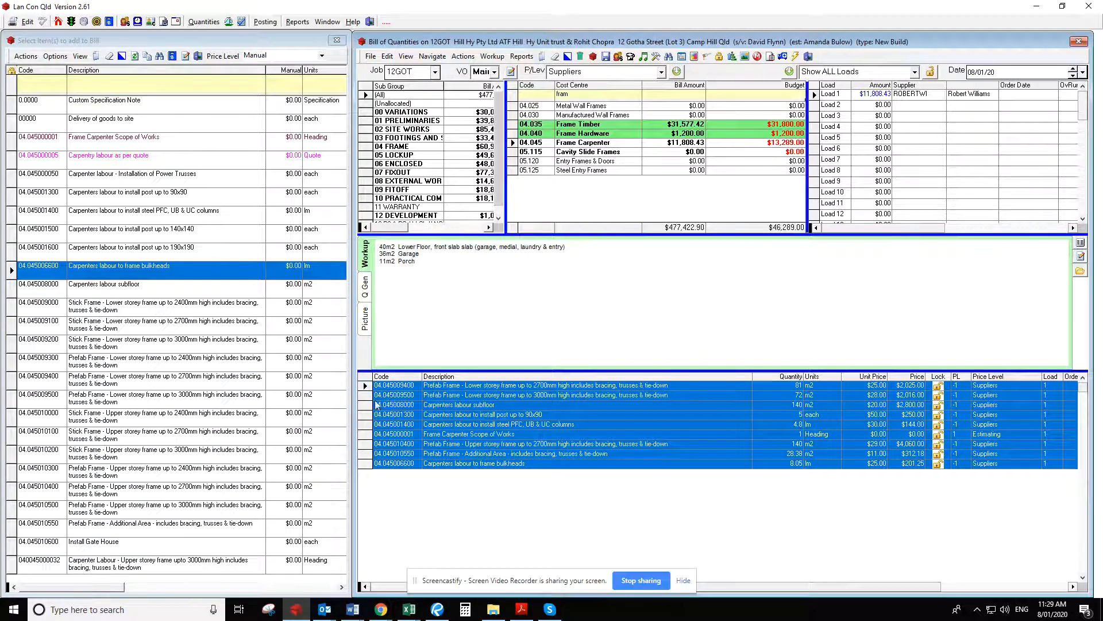
{"action": "left_click", "coordinate": [676, 71]}
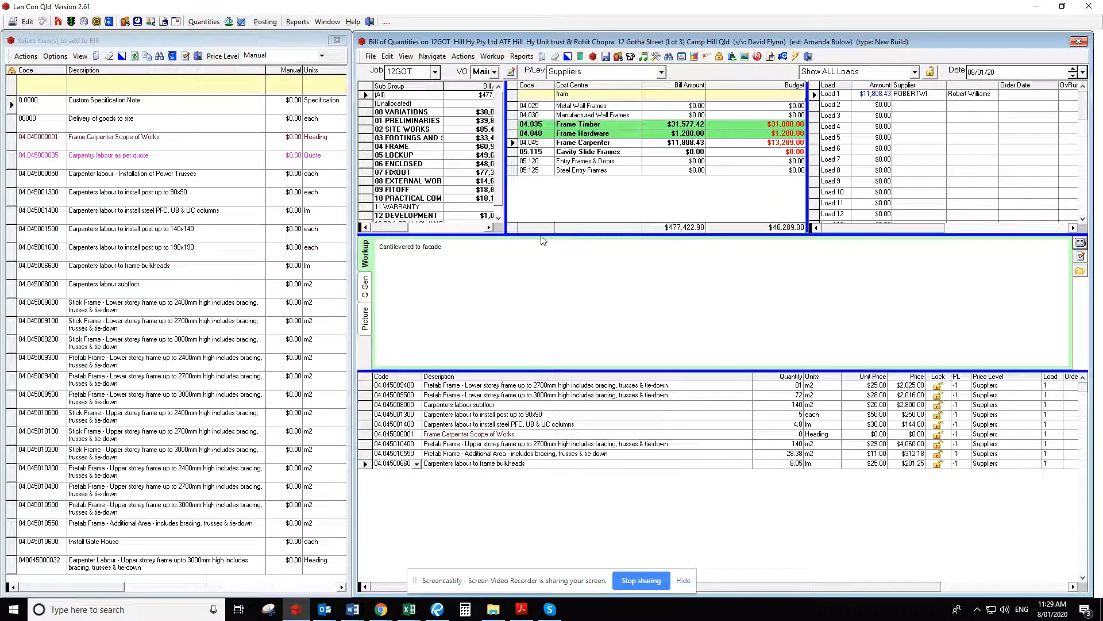
Check the Frame Carpenter Scope of Works note and send Load 1 to the supplier, accepting the supplier's stored email address
{"action": "left_click", "coordinate": [537, 432]}
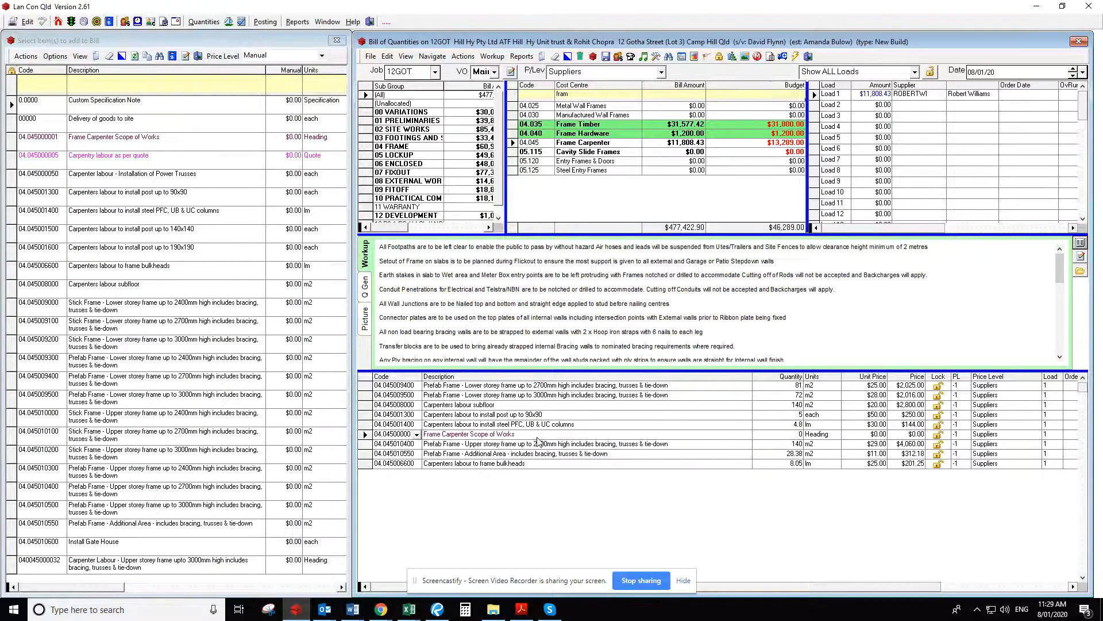
{"action": "left_click", "coordinate": [814, 95]}
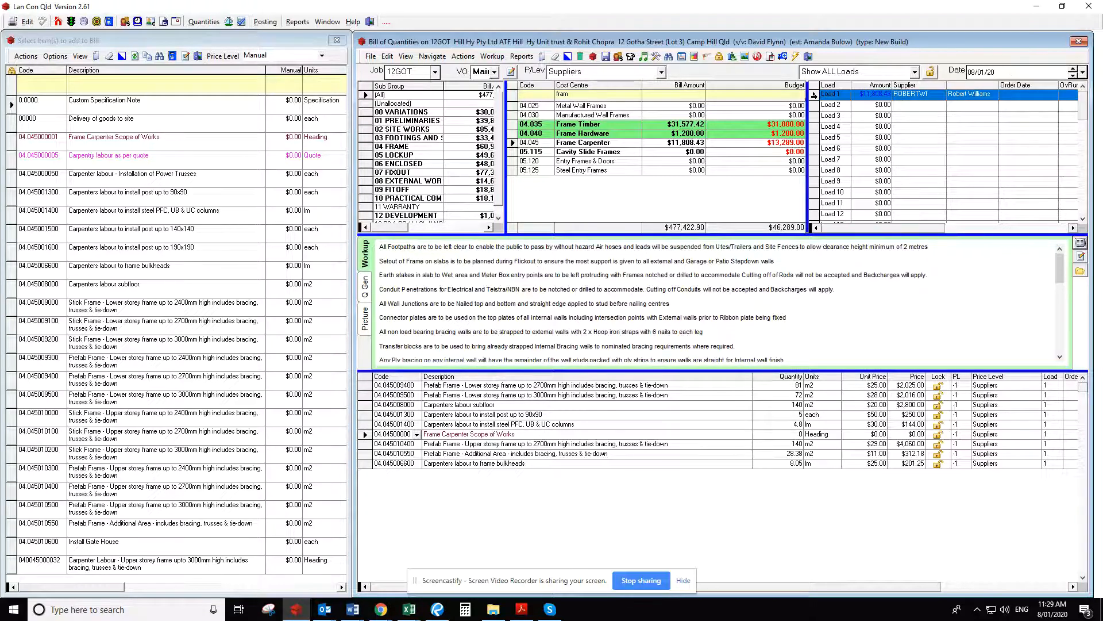
{"action": "left_click", "coordinate": [797, 56]}
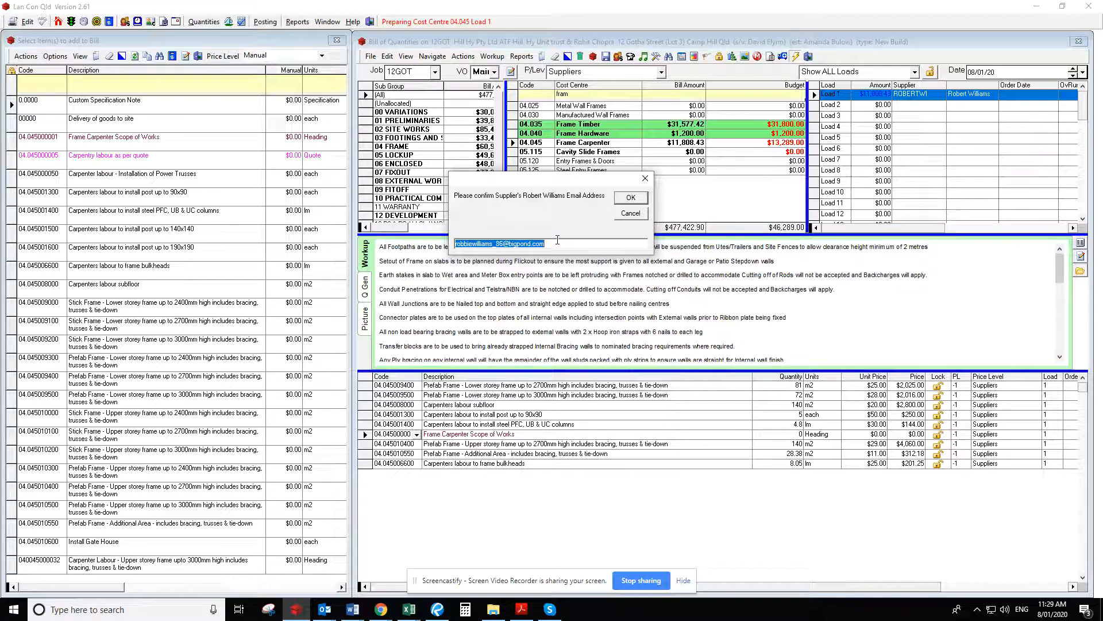
{"action": "left_click", "coordinate": [630, 198]}
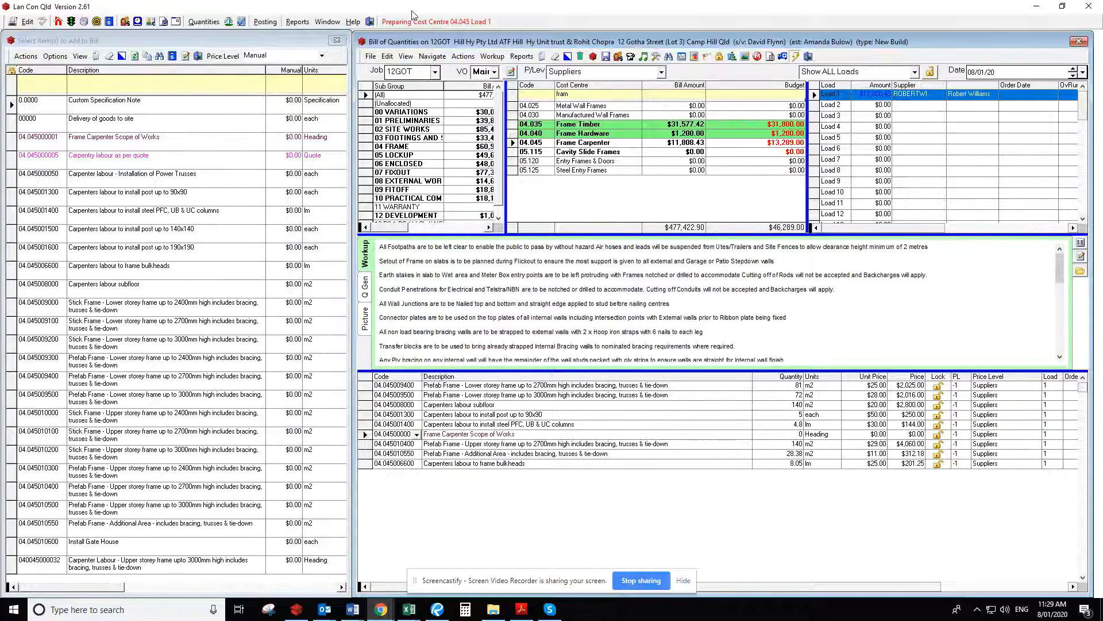
Switch to the Chrome browser, go to monday.com and open the current job's Gotha St board
{"action": "left_click_drag", "start_coordinate": [0, 51], "coordinate": [547, 2]}
{"action": "left_click", "coordinate": [155, 10]}
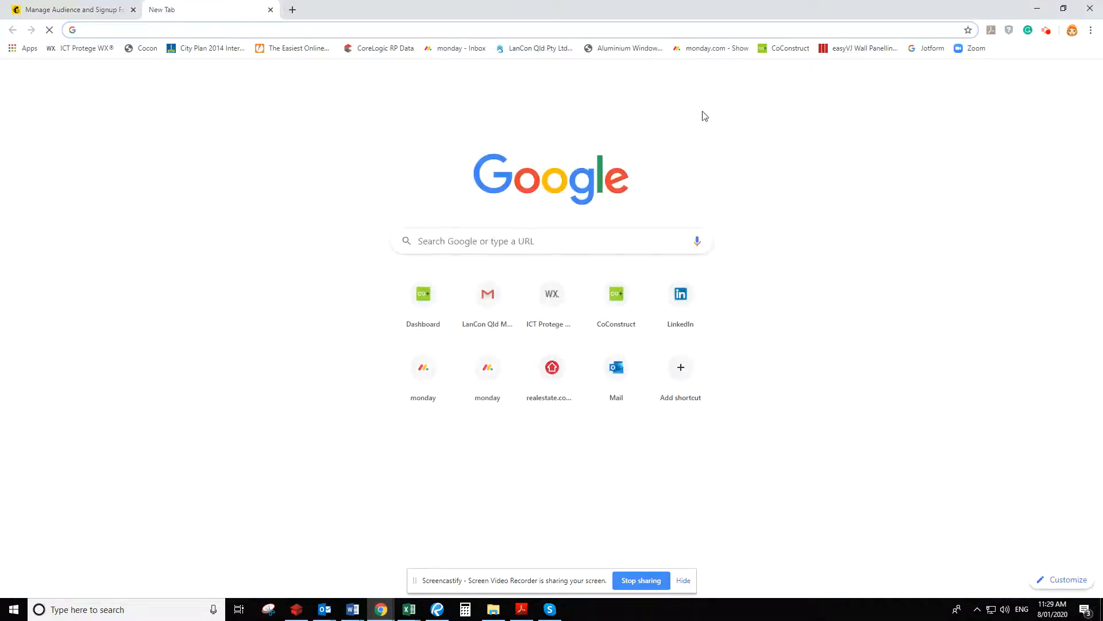
{"action": "left_click", "coordinate": [490, 370]}
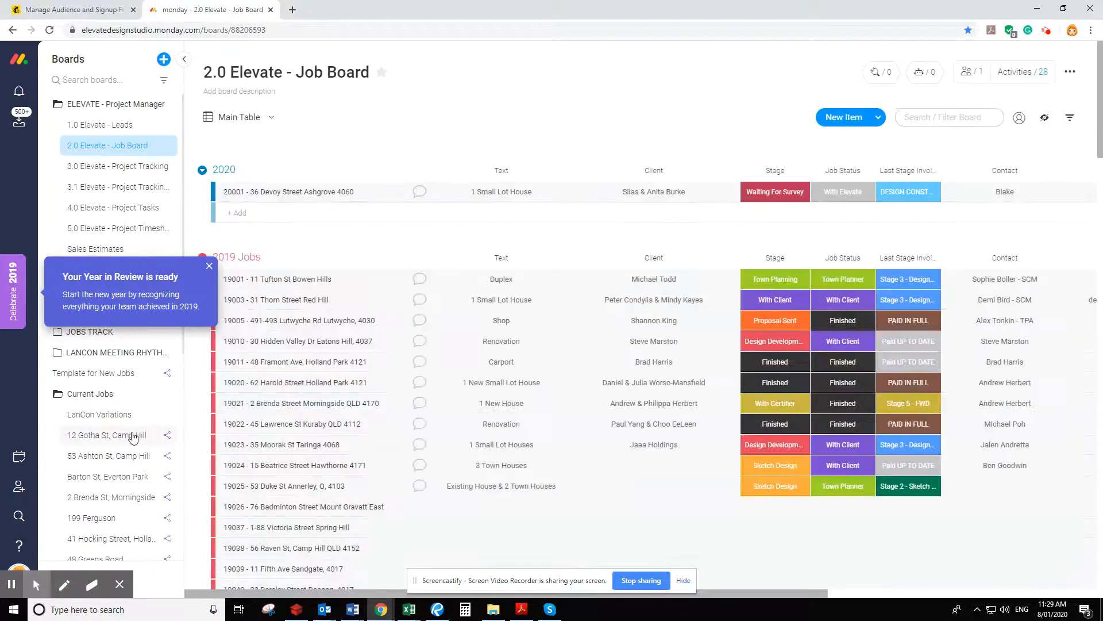
{"action": "left_click", "coordinate": [133, 436]}
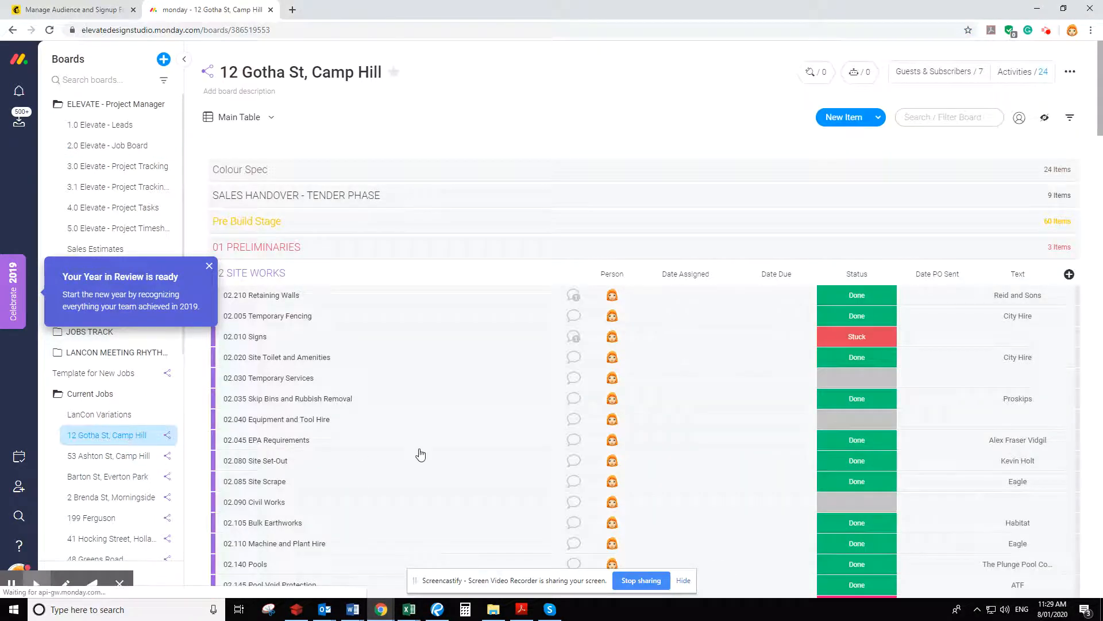
Set the status of 04.045 Frame Carpenter to Done and its Date PO Sent to January 8
{"action": "scroll", "coordinate": [428, 454], "scroll_direction": "down", "scroll_amount": 1}
{"action": "scroll", "coordinate": [429, 454], "scroll_direction": "down", "scroll_amount": 9}
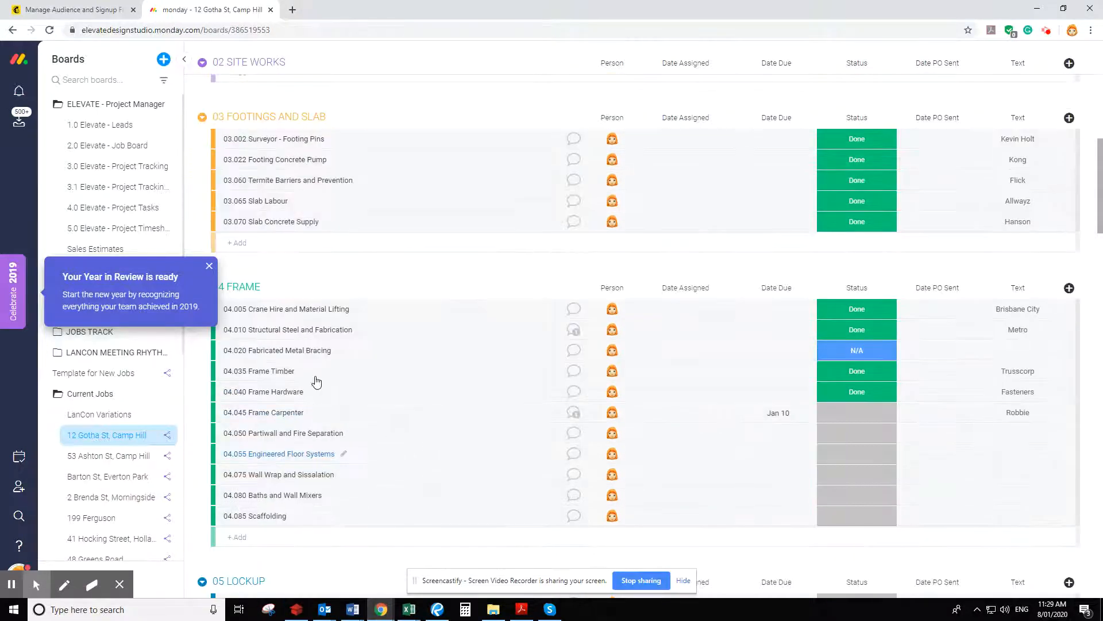
{"action": "left_click", "coordinate": [858, 414]}
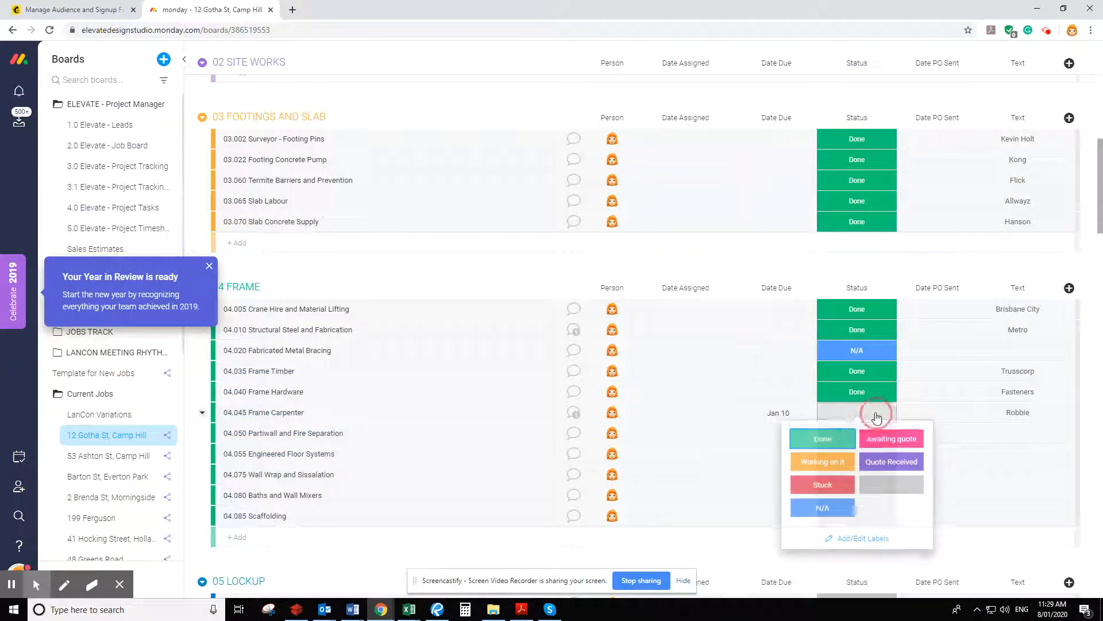
{"action": "left_click", "coordinate": [821, 444]}
{"action": "left_click", "coordinate": [935, 413]}
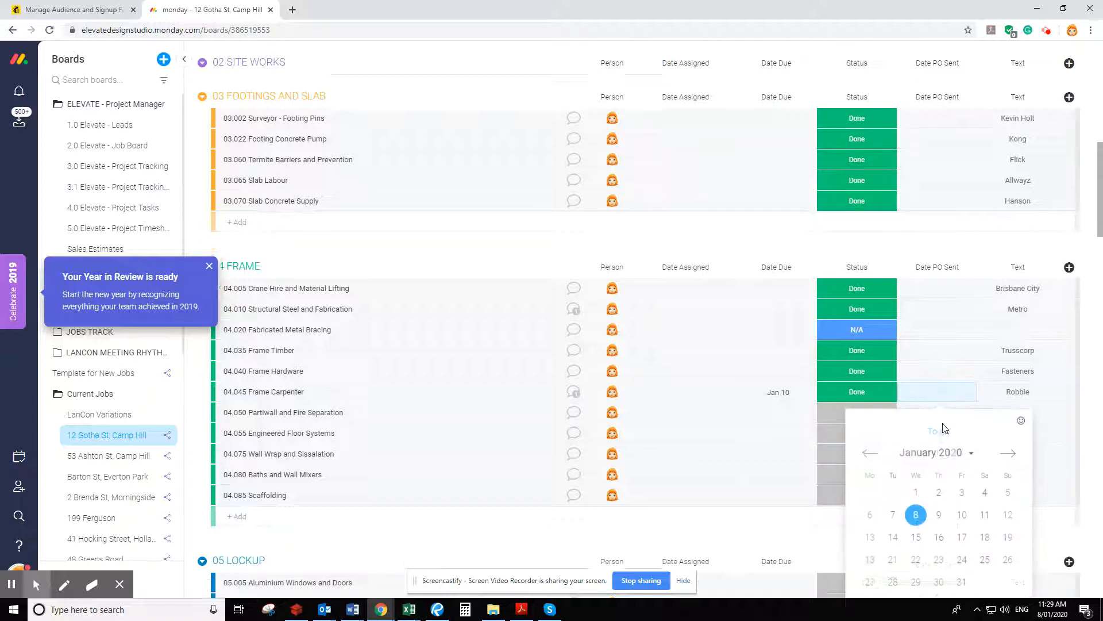
{"action": "left_click", "coordinate": [916, 433]}
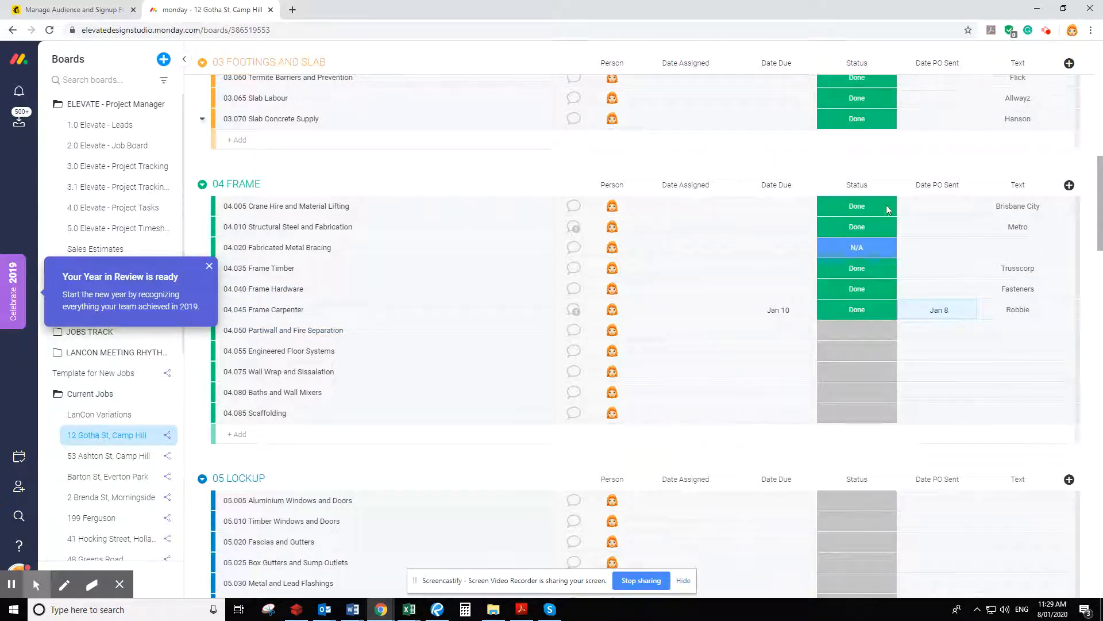
{"action": "scroll", "coordinate": [942, 104], "scroll_direction": "up", "scroll_amount": 5}
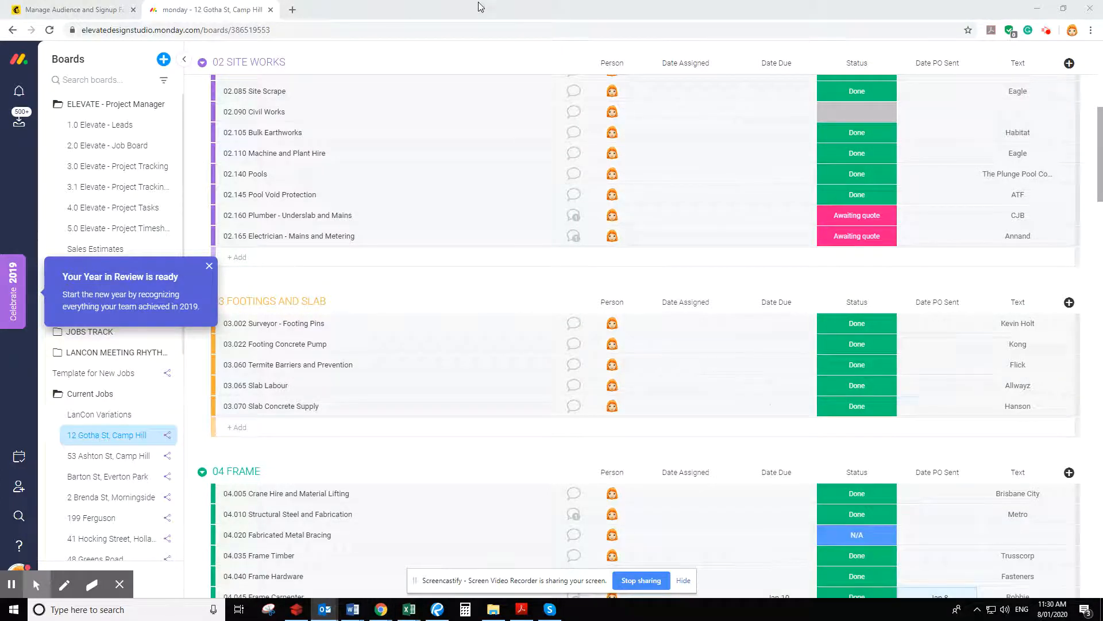
Switch to Outlook and create a new email addressed to the frame carpenter supplier, ready for its subject
{"action": "left_click_drag", "start_coordinate": [479, 3], "coordinate": [471, 5]}
{"action": "left_click", "coordinate": [1099, 9]}
{"action": "left_click", "coordinate": [465, 250]}
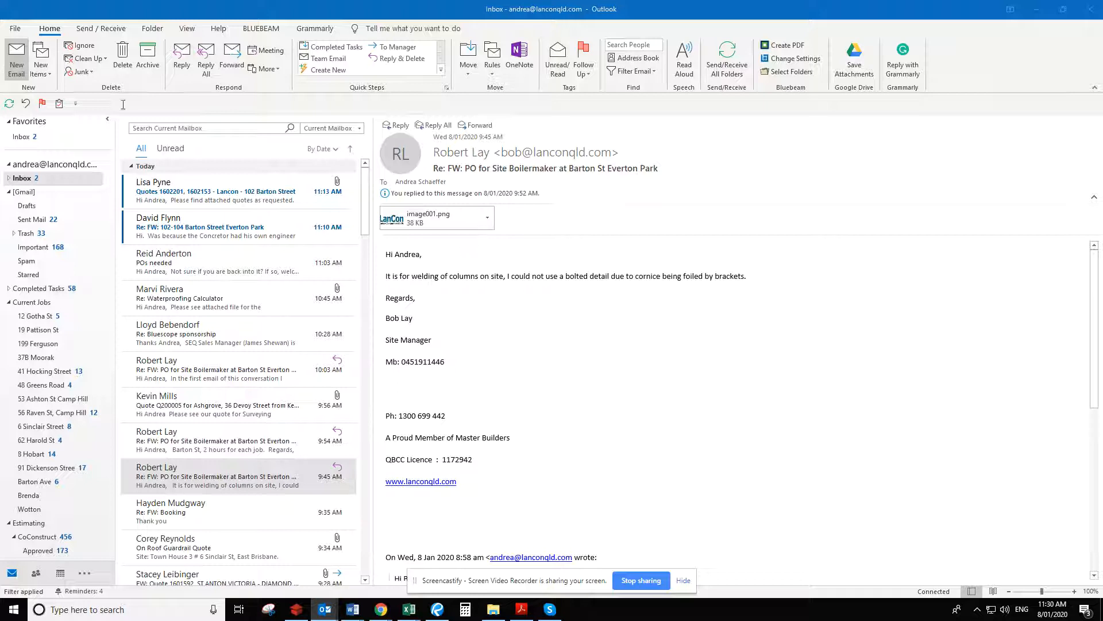
{"action": "left_click", "coordinate": [16, 58]}
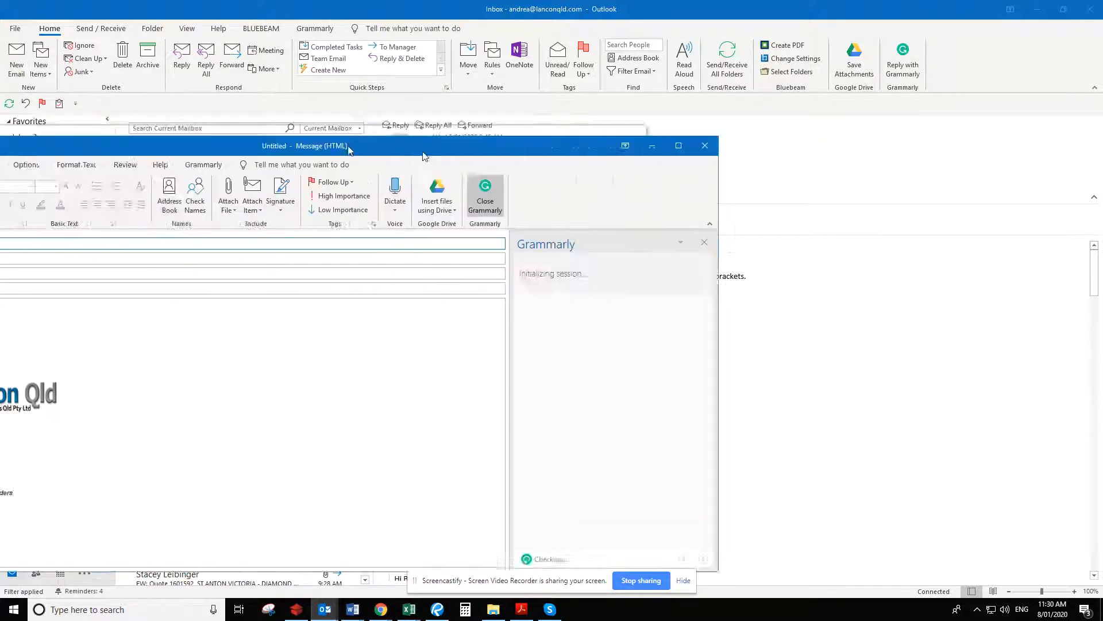
{"action": "type", "text": "robe"}
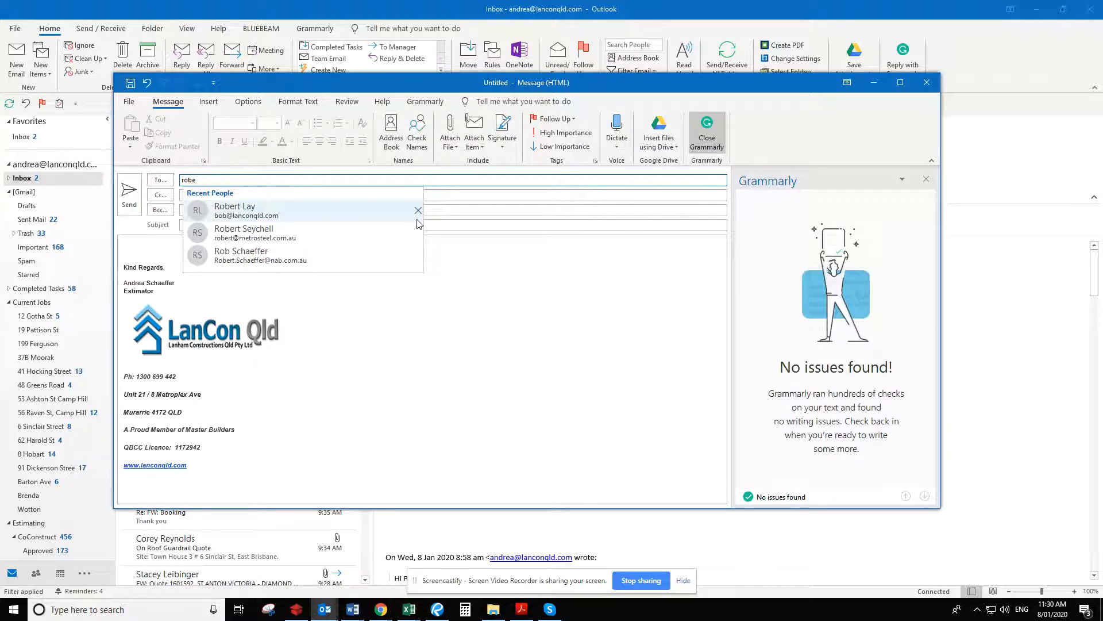
{"action": "key", "text": "BackSpace"}
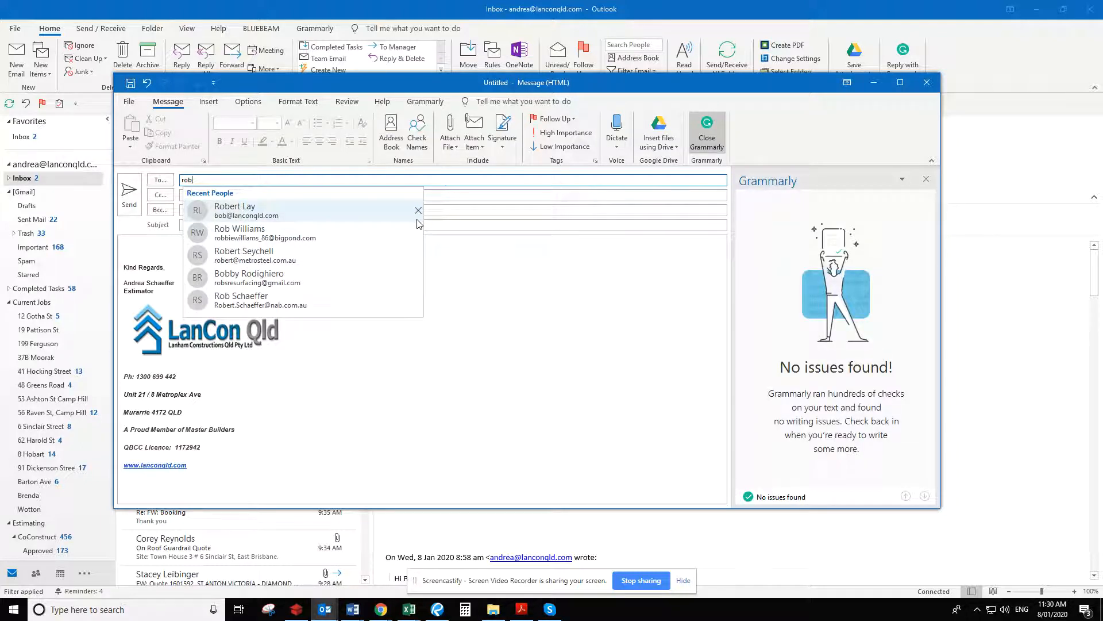
{"action": "left_click", "coordinate": [419, 225]}
{"action": "left_click", "coordinate": [416, 225]}
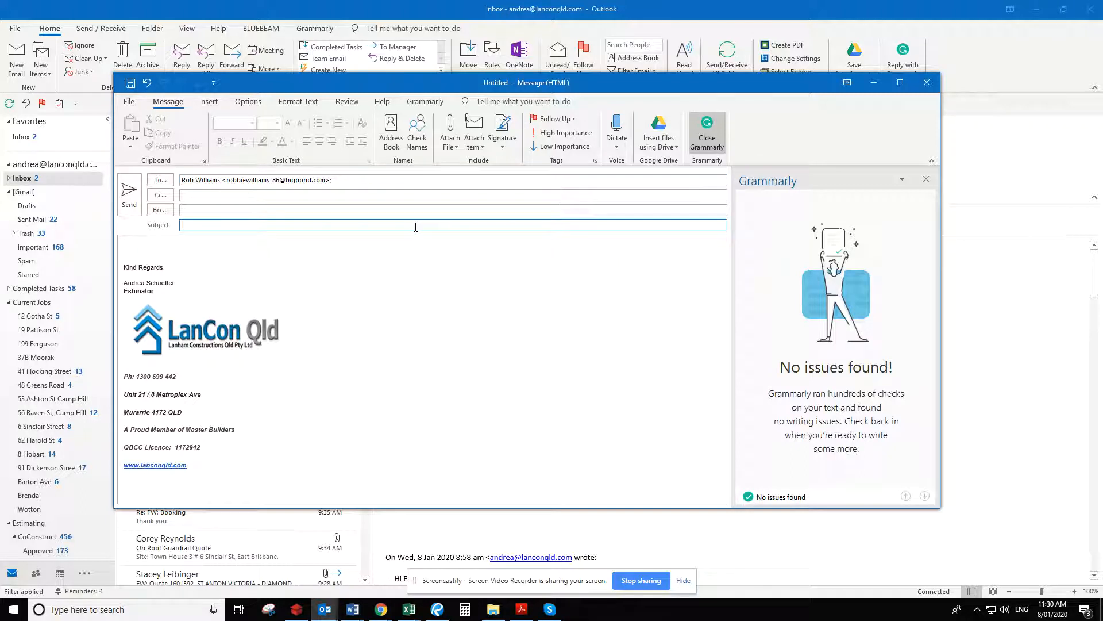
Switch from the new supplier email to Excel
{"action": "left_click", "coordinate": [409, 609]}
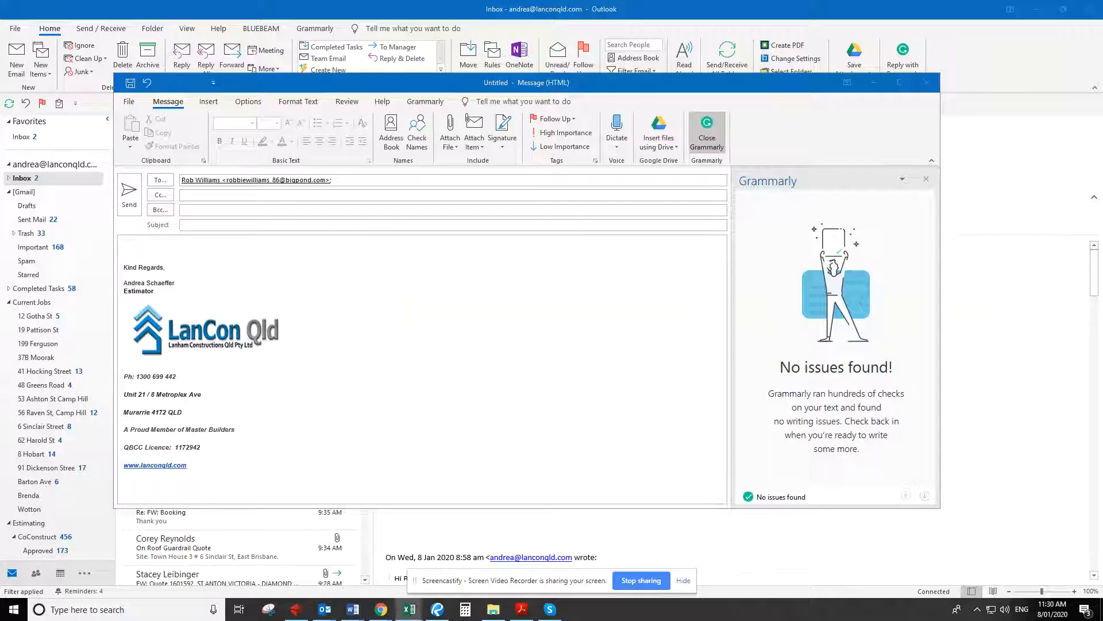
{"action": "left_click", "coordinate": [409, 609]}
{"action": "left_click_drag", "start_coordinate": [495, 202], "coordinate": [0, 256]}
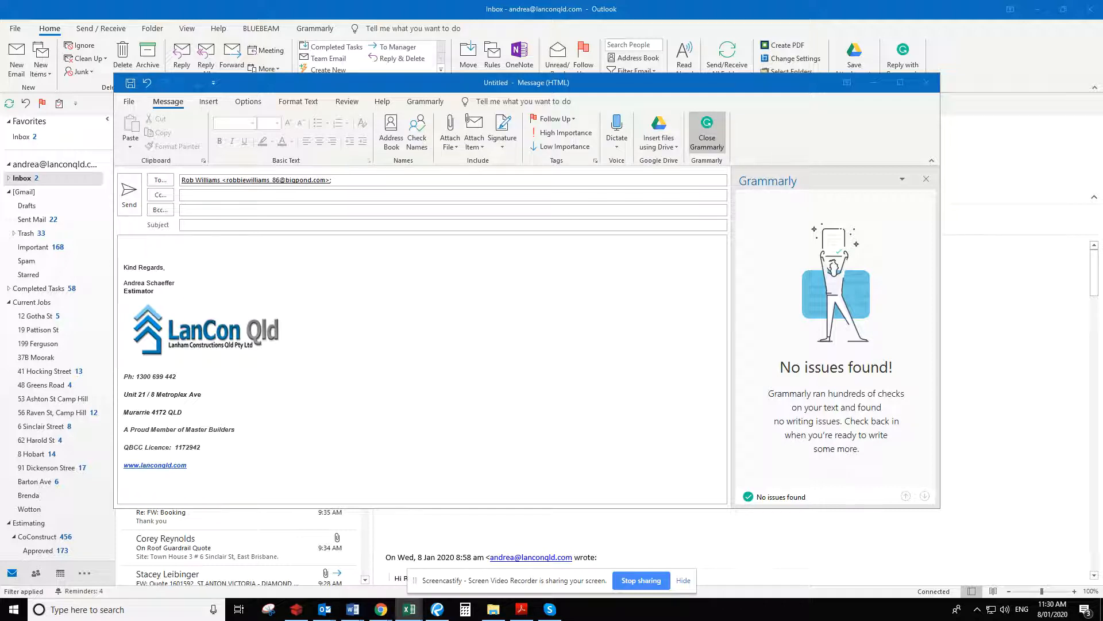
Open the Naming Convention workbook and copy the 12GOT entry from the Job Specific Emails list
{"action": "left_click_drag", "start_coordinate": [0, 48], "coordinate": [547, 19]}
{"action": "left_click", "coordinate": [921, 18]}
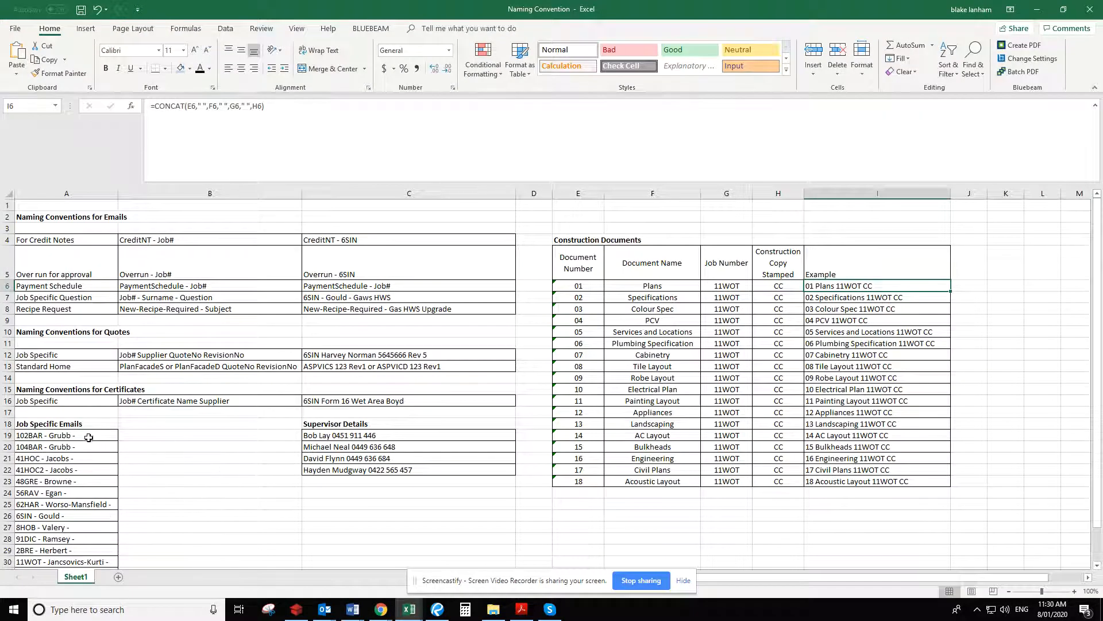
{"action": "left_click", "coordinate": [88, 438]}
{"action": "scroll", "coordinate": [230, 457], "scroll_direction": "down", "scroll_amount": 2}
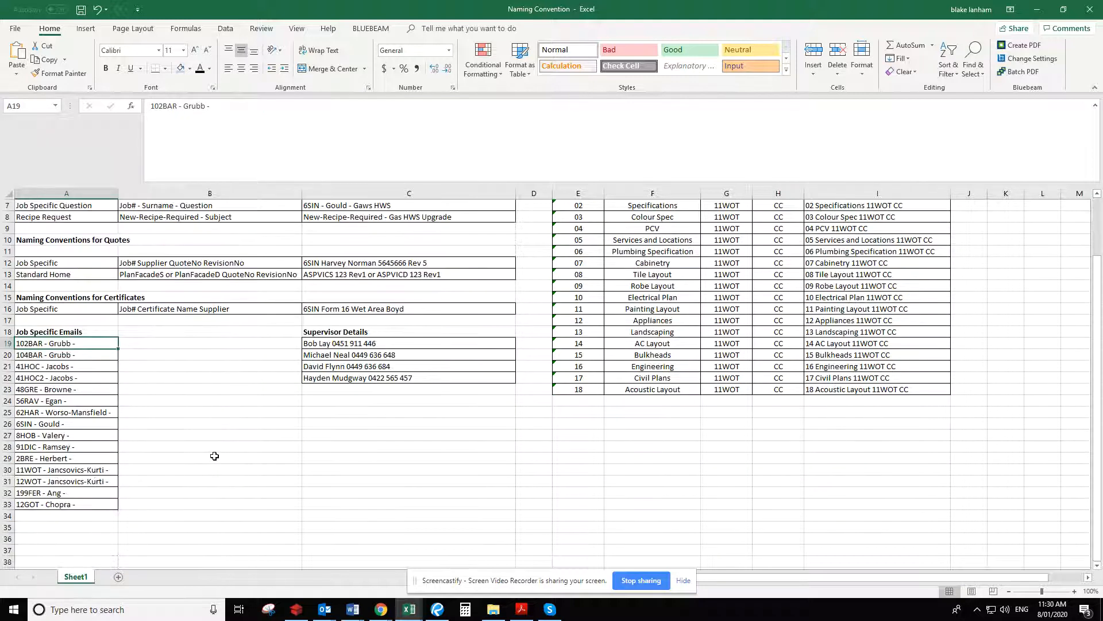
{"action": "left_click", "coordinate": [92, 506]}
{"action": "key", "text": "ctrl+c"}
Return to the new supplier email and enter the subject as the copied 12GOT job name followed by "Construction Documents"
{"action": "left_click", "coordinate": [1038, 10]}
{"action": "left_click", "coordinate": [303, 225]}
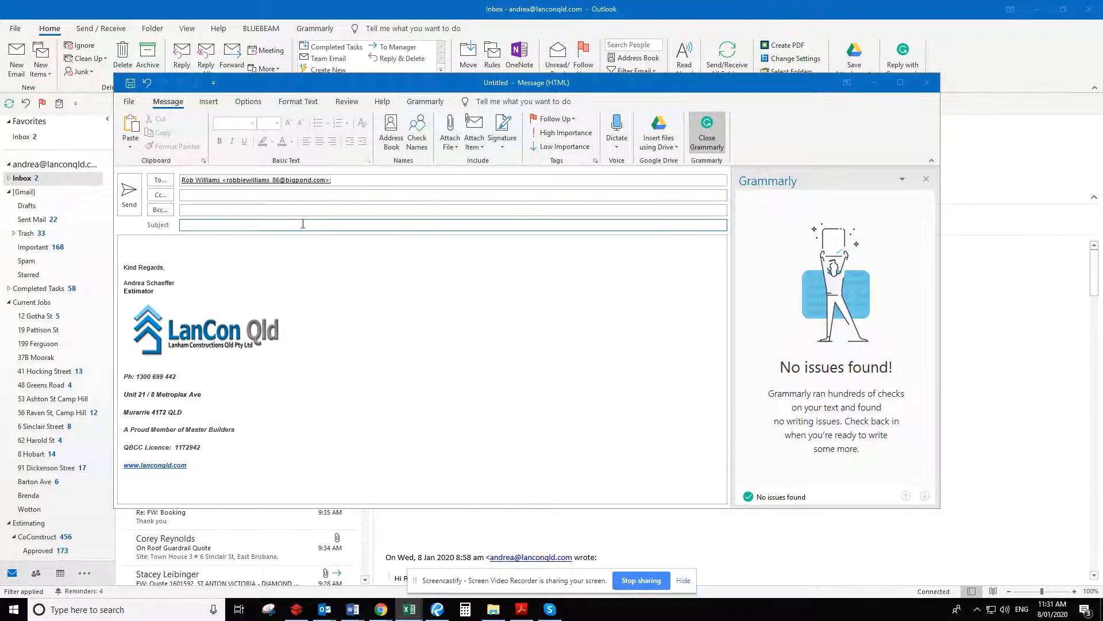
{"action": "key", "text": "ctrl+v"}
{"action": "type", "text": "Const"}
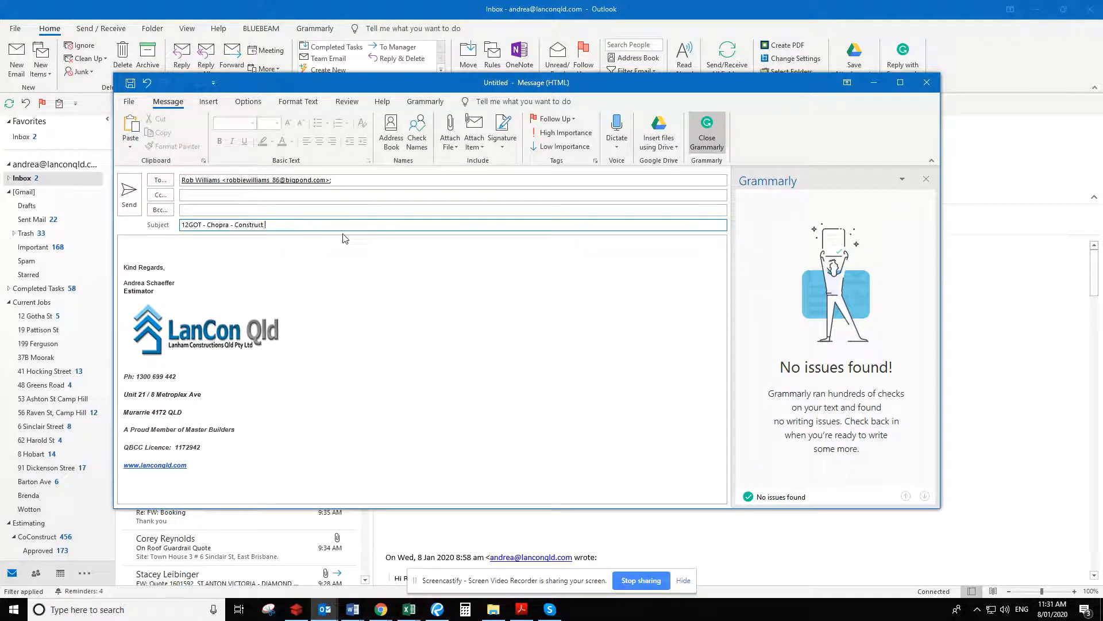
{"action": "type", "text": "ruction Documents"}
Attach the engineering PDF SNG-2323_1 (1) from the job's 00. PLAN BANK ENGINEERING folder to the supplier email
{"action": "left_click", "coordinate": [241, 244]}
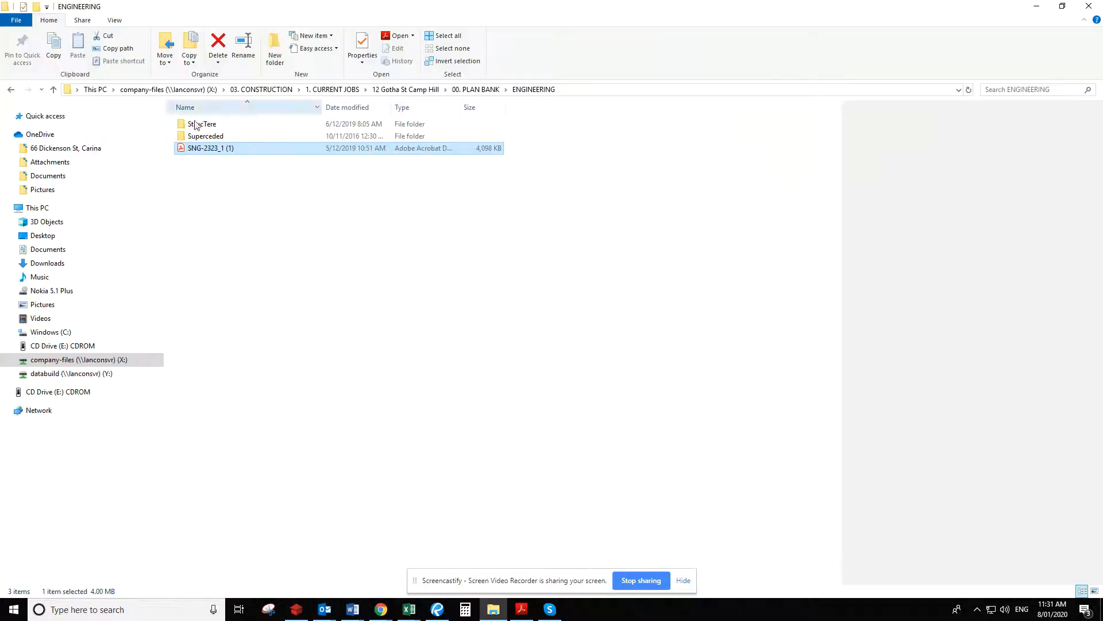
{"action": "left_click_drag", "start_coordinate": [620, 6], "coordinate": [622, 0]}
{"action": "left_click_drag", "start_coordinate": [145, 306], "coordinate": [361, 316]}
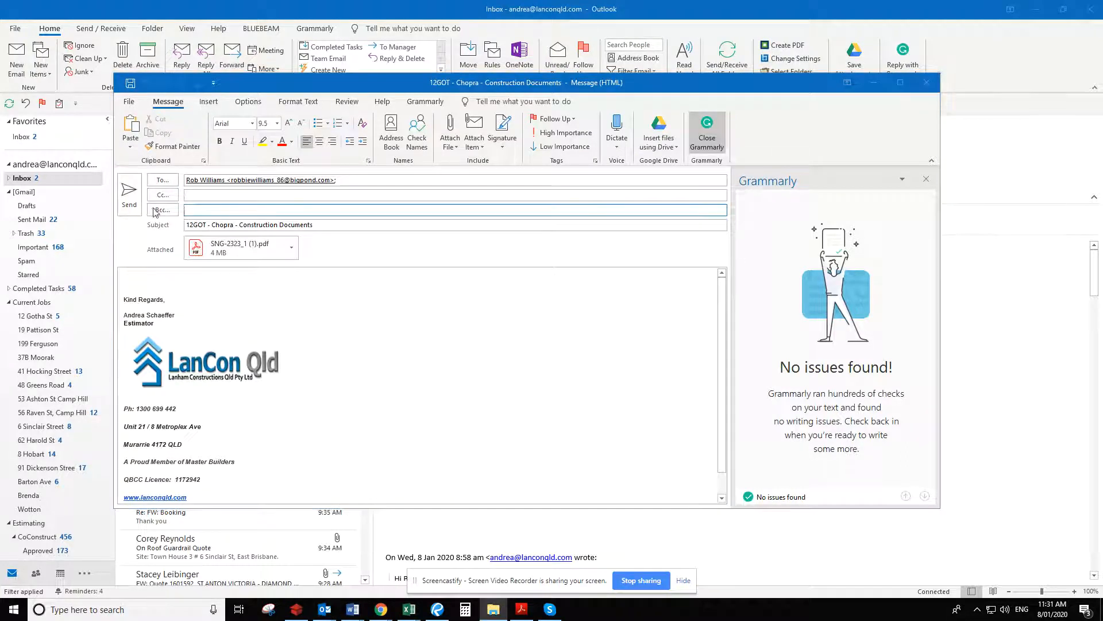
{"action": "left_click_drag", "start_coordinate": [0, 98], "coordinate": [813, 142]}
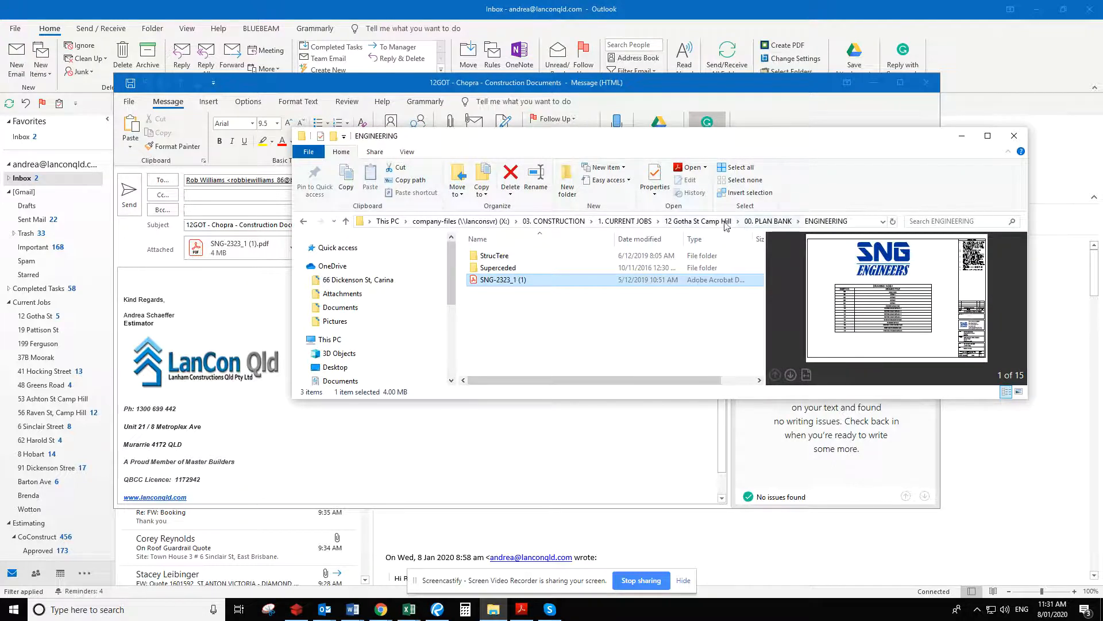
{"action": "left_click", "coordinate": [766, 223]}
{"action": "left_click", "coordinate": [624, 221]}
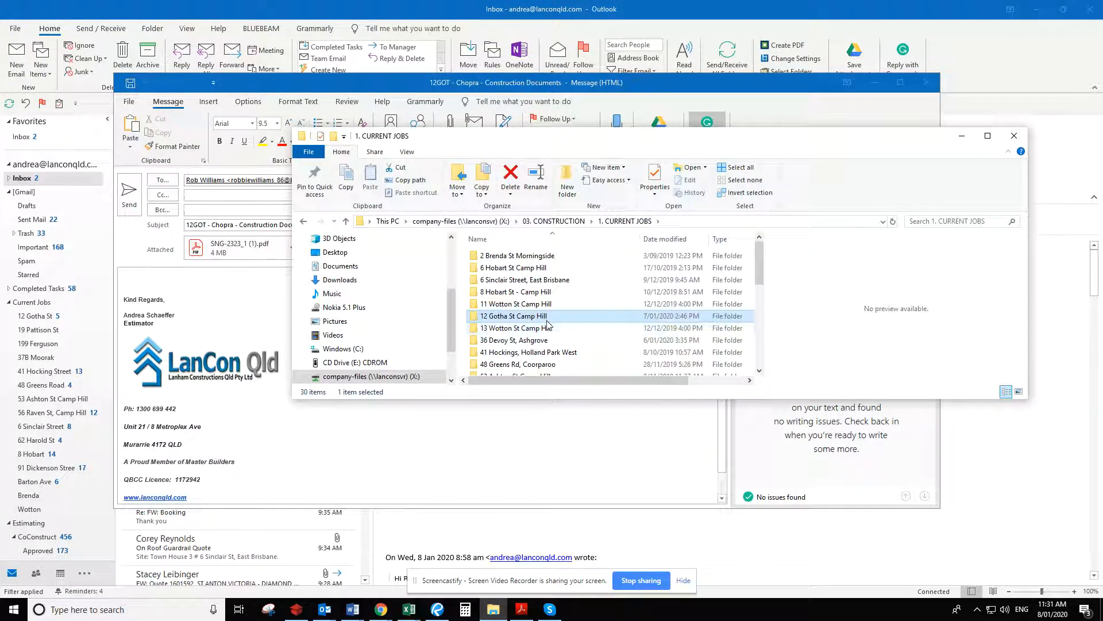
{"action": "double_click", "coordinate": [521, 317]}
{"action": "double_click", "coordinate": [547, 321]}
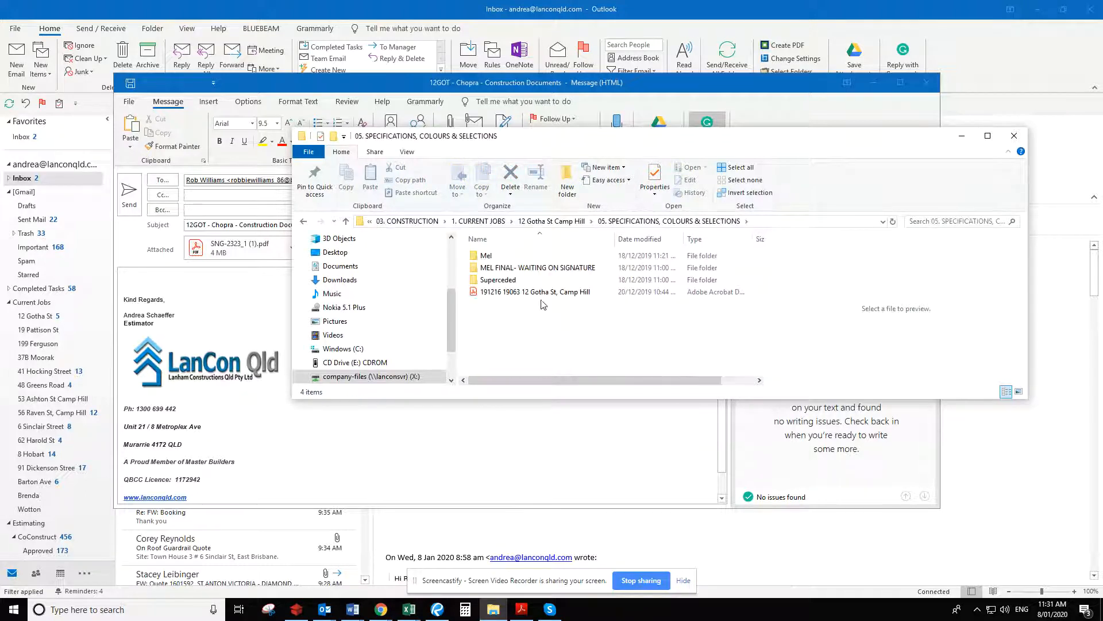
{"action": "left_click", "coordinate": [543, 292]}
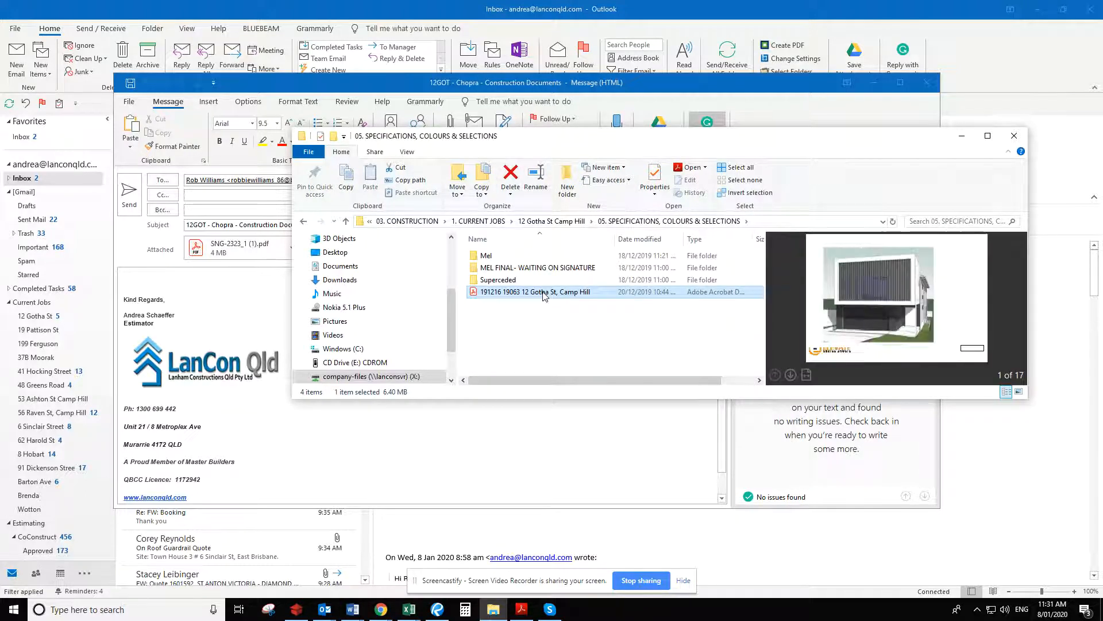
{"action": "left_click", "coordinate": [986, 135]}
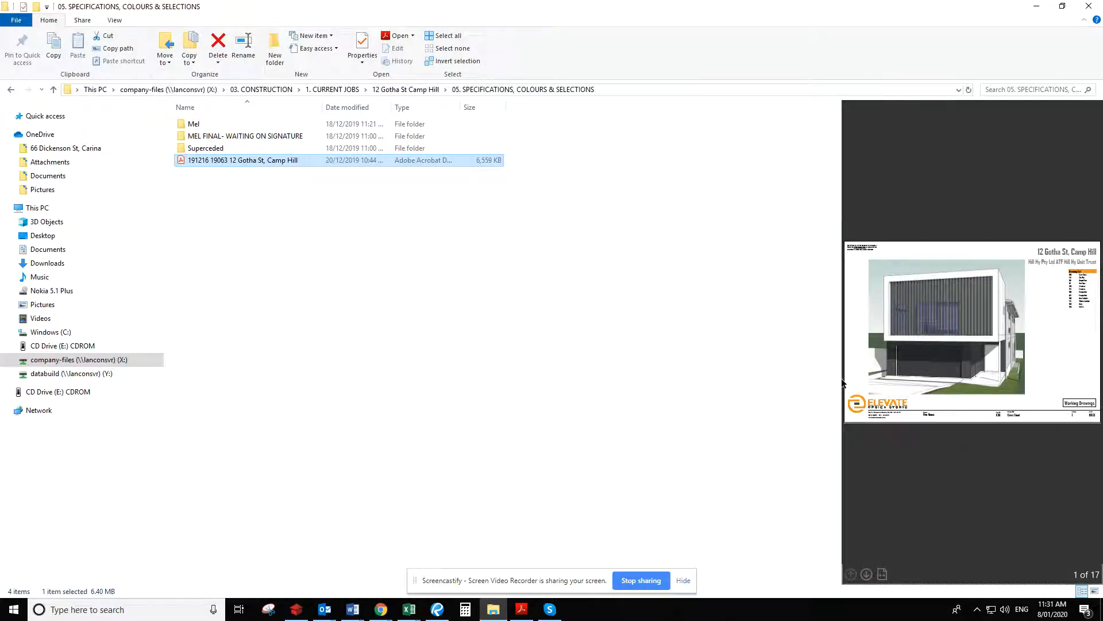
{"action": "left_click_drag", "start_coordinate": [842, 378], "coordinate": [530, 389]}
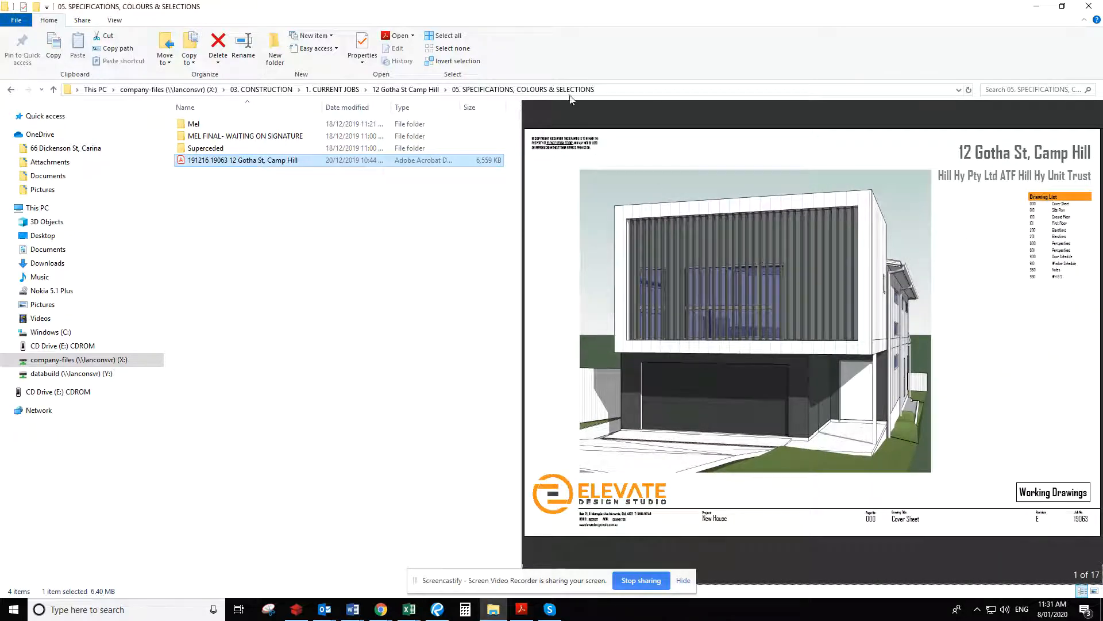
{"action": "left_click_drag", "start_coordinate": [622, 18], "coordinate": [0, 172]}
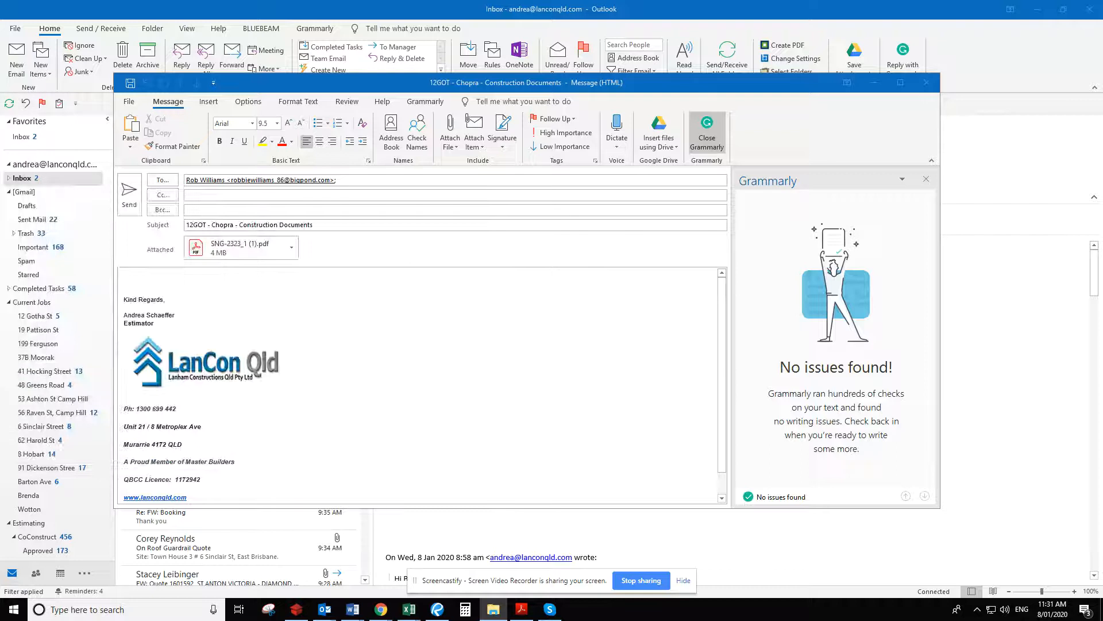
{"action": "left_click_drag", "start_coordinate": [147, 335], "coordinate": [366, 345]}
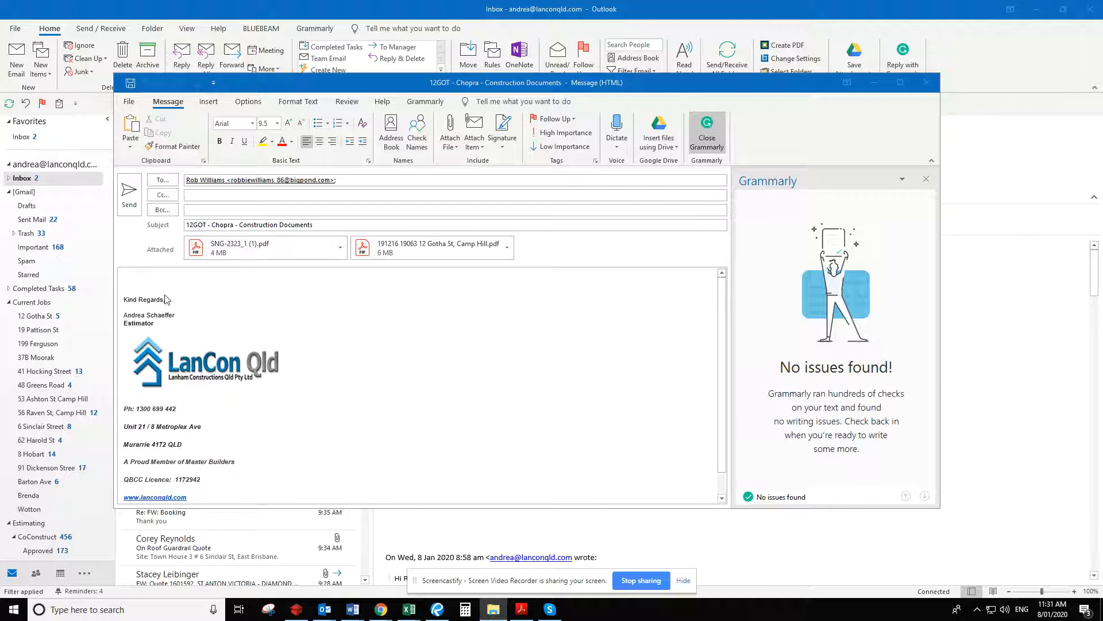
Write a greeting to the supplier and "Please find attached for the above mentioned job.", and send the email
{"action": "left_click", "coordinate": [148, 279]}
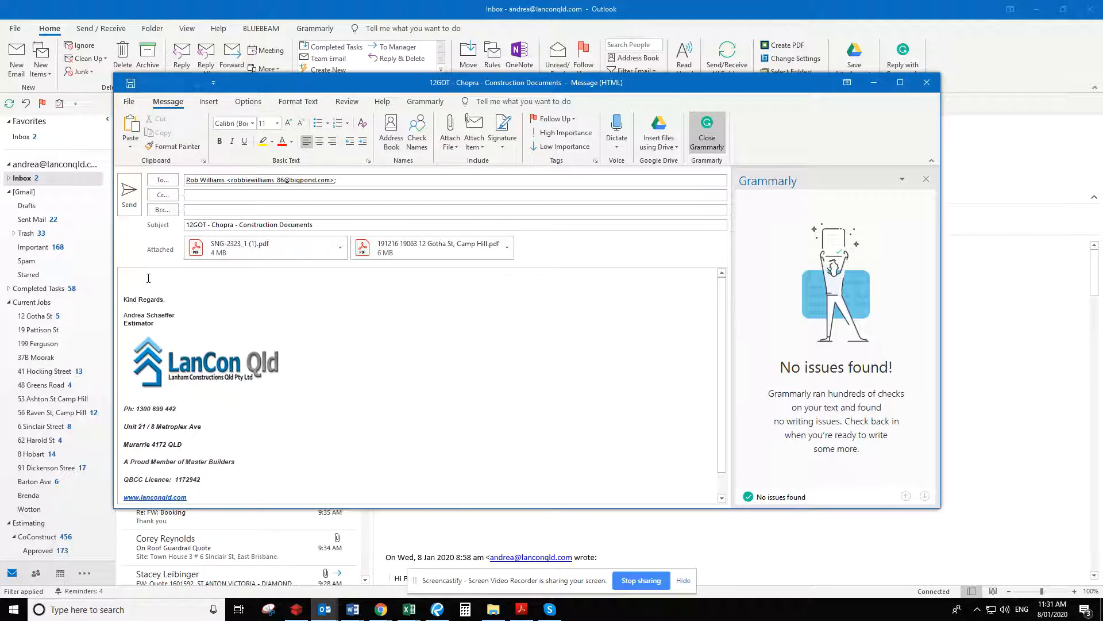
{"action": "type", "text": "Hi Rob"}
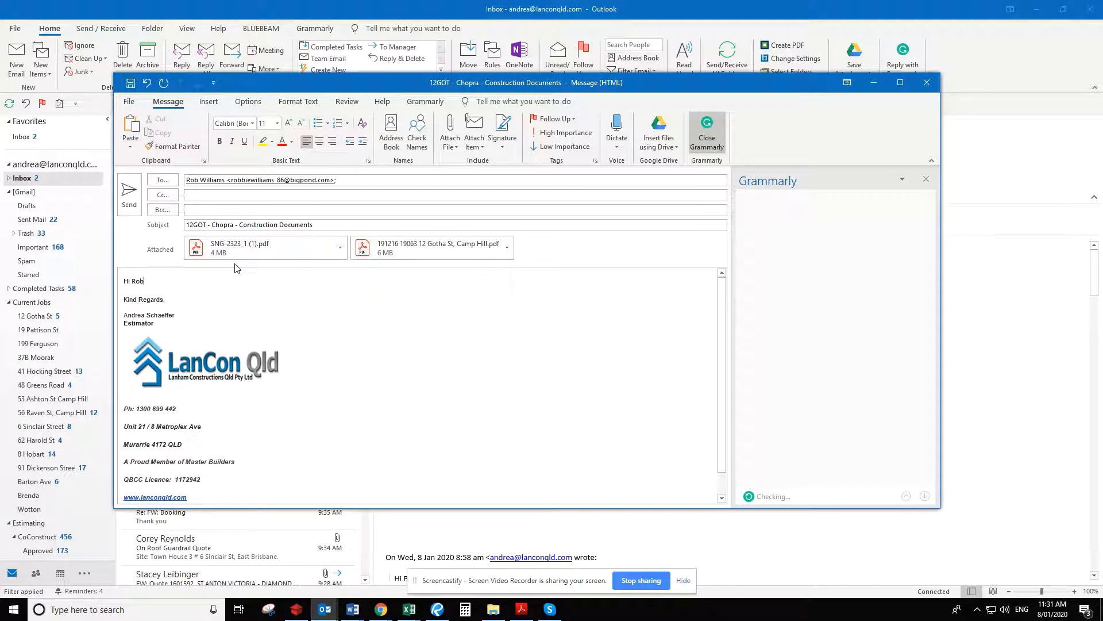
{"action": "key", "text": "Return"}
{"action": "key", "text": "Return"}
{"action": "type", "text": "Please find"}
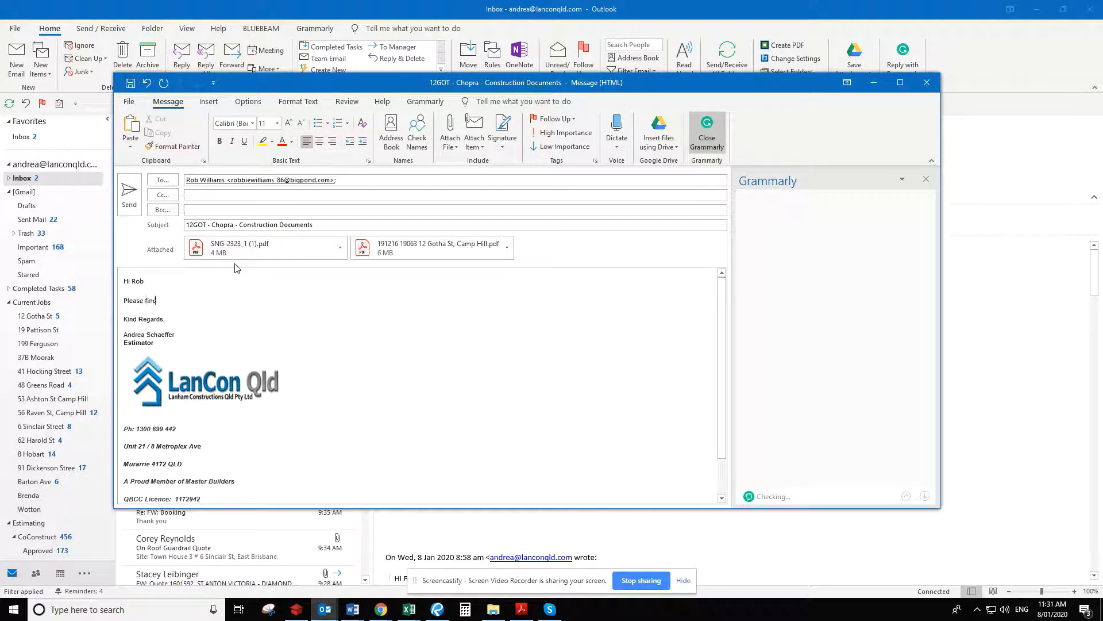
{"action": "type", "text": " attached for the above mentioned job."}
{"action": "left_click", "coordinate": [128, 190]}
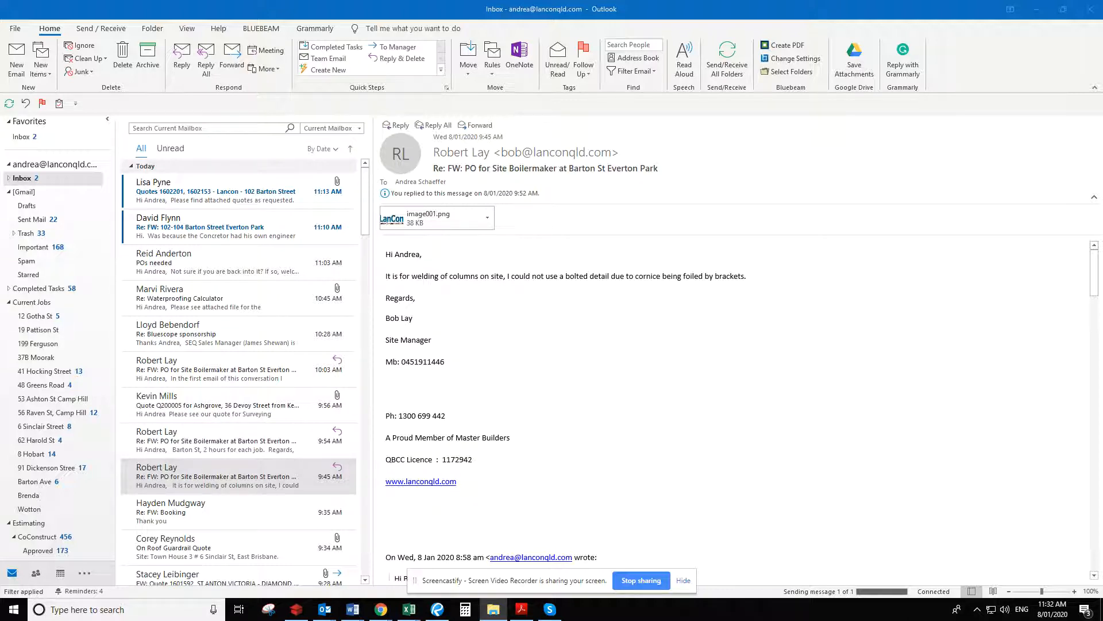
Switch to Databuild, acknowledge the emailed 12GOT/04.045 order, review the order PDF's Frame Carpenter scope of works and close it
{"action": "left_click", "coordinate": [296, 609]}
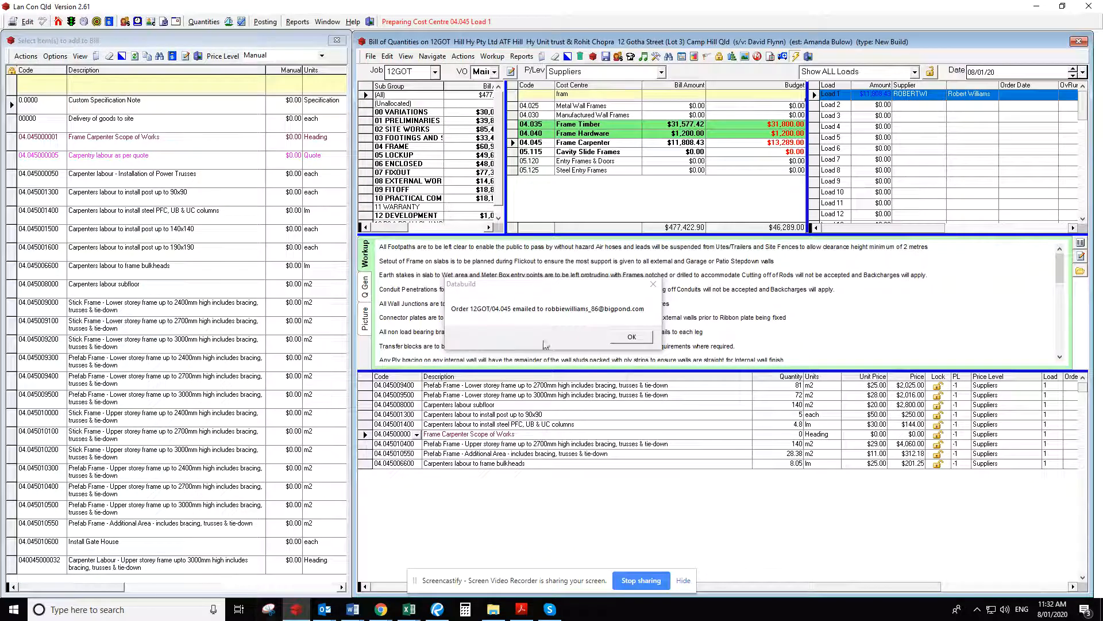
{"action": "left_click", "coordinate": [629, 339]}
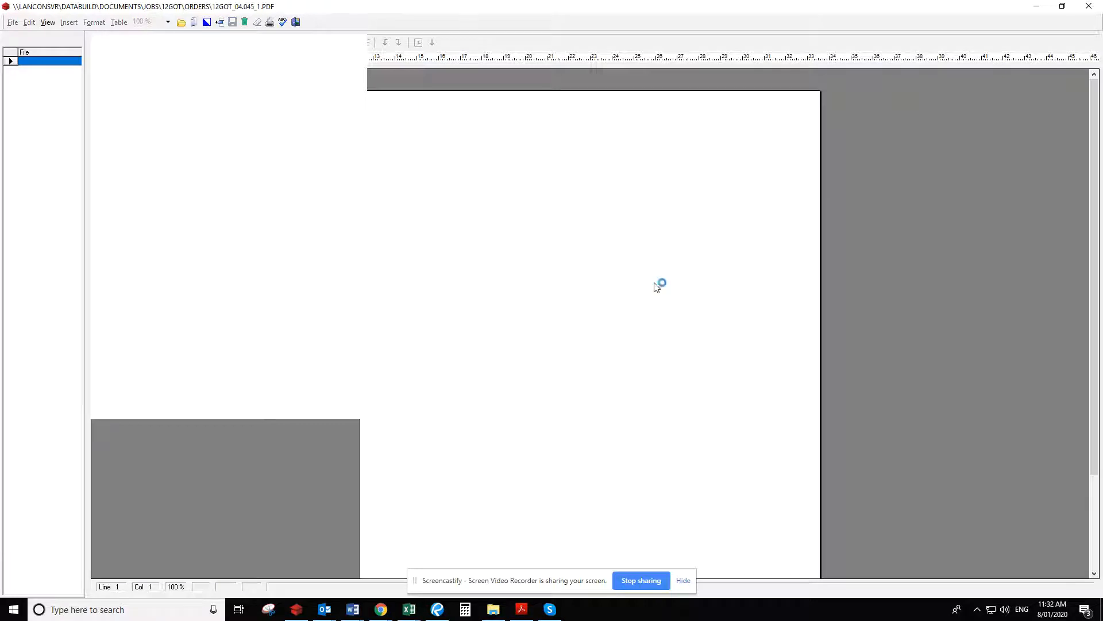
{"action": "scroll", "coordinate": [636, 271], "scroll_direction": "down", "scroll_amount": 4}
{"action": "scroll", "coordinate": [637, 270], "scroll_direction": "down", "scroll_amount": 10}
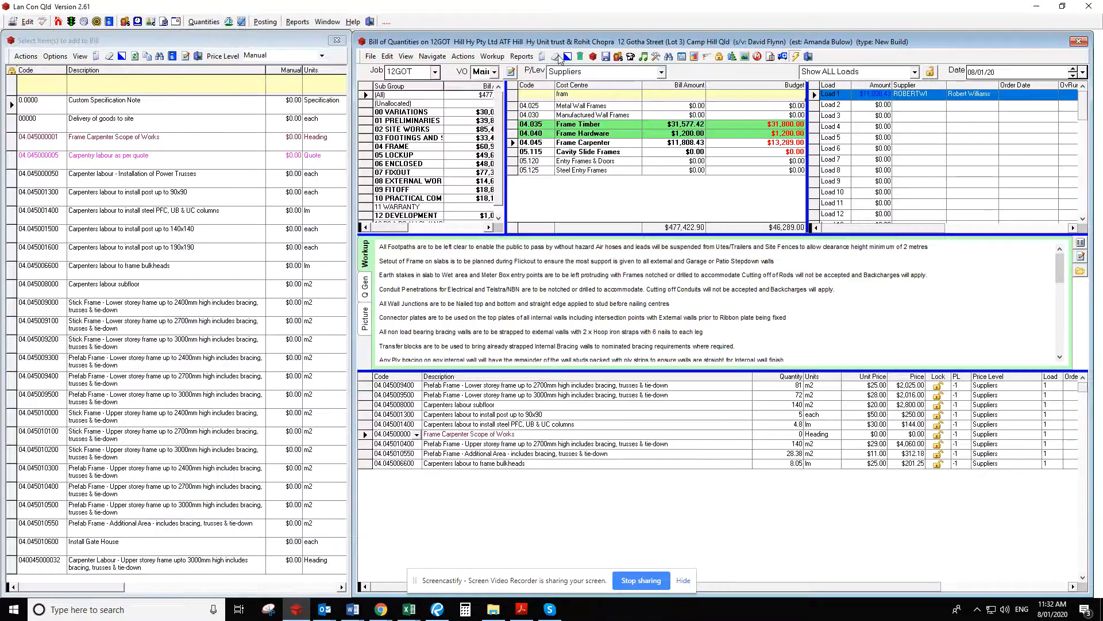
{"action": "left_click", "coordinate": [1088, 7]}
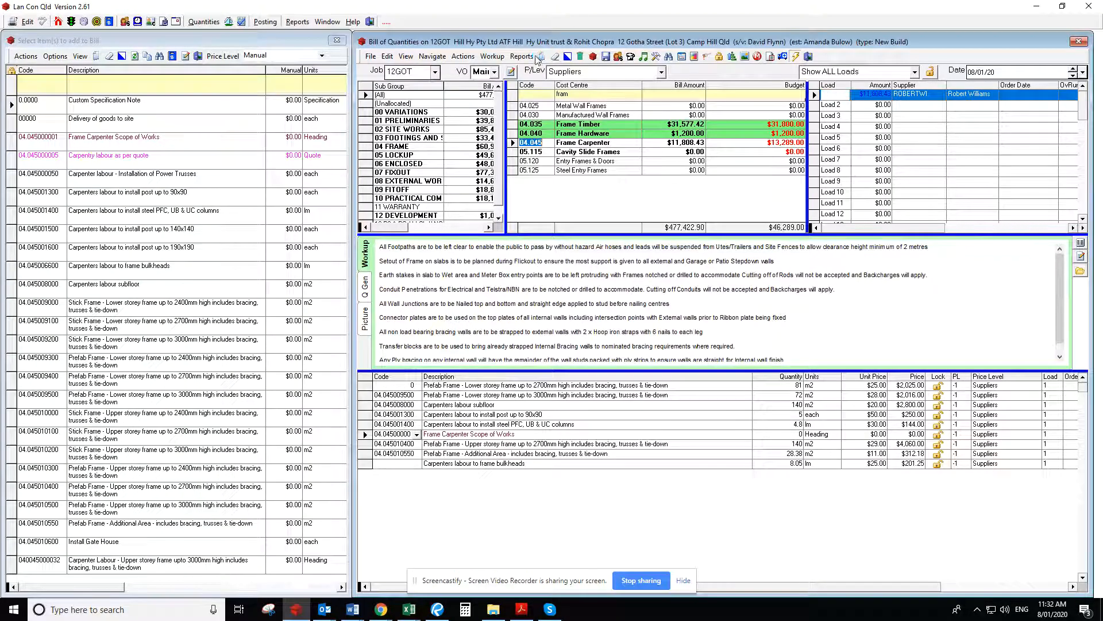
Open the suppliers list, filter it by the frame carpenter's first name and view that supplier's address record
{"action": "left_click", "coordinate": [125, 23]}
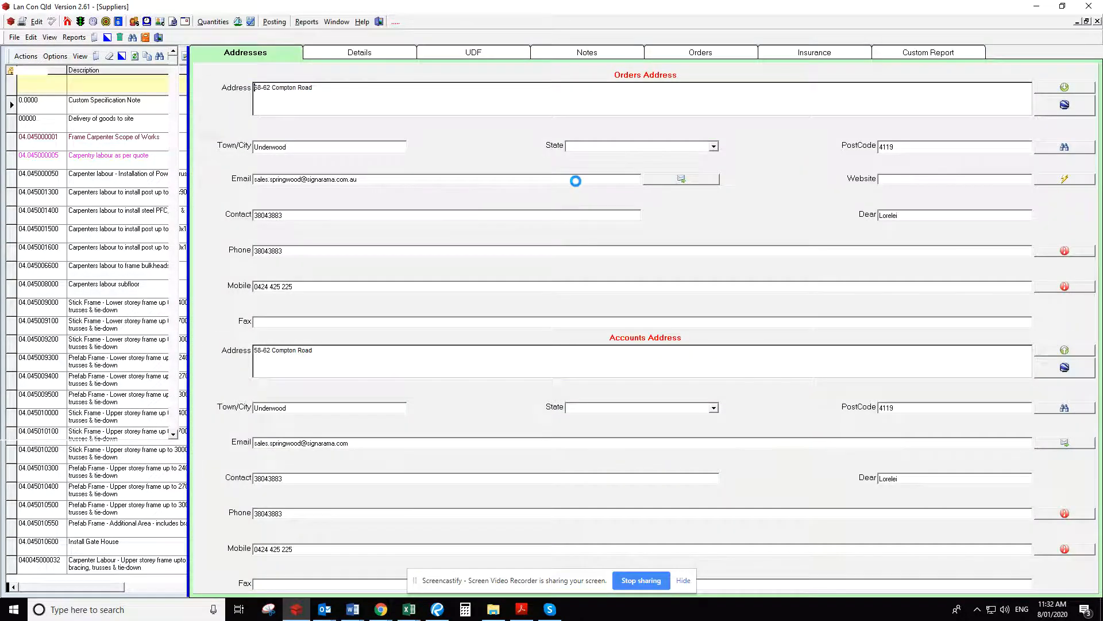
{"action": "left_click", "coordinate": [81, 59]}
{"action": "type", "text": "rober"}
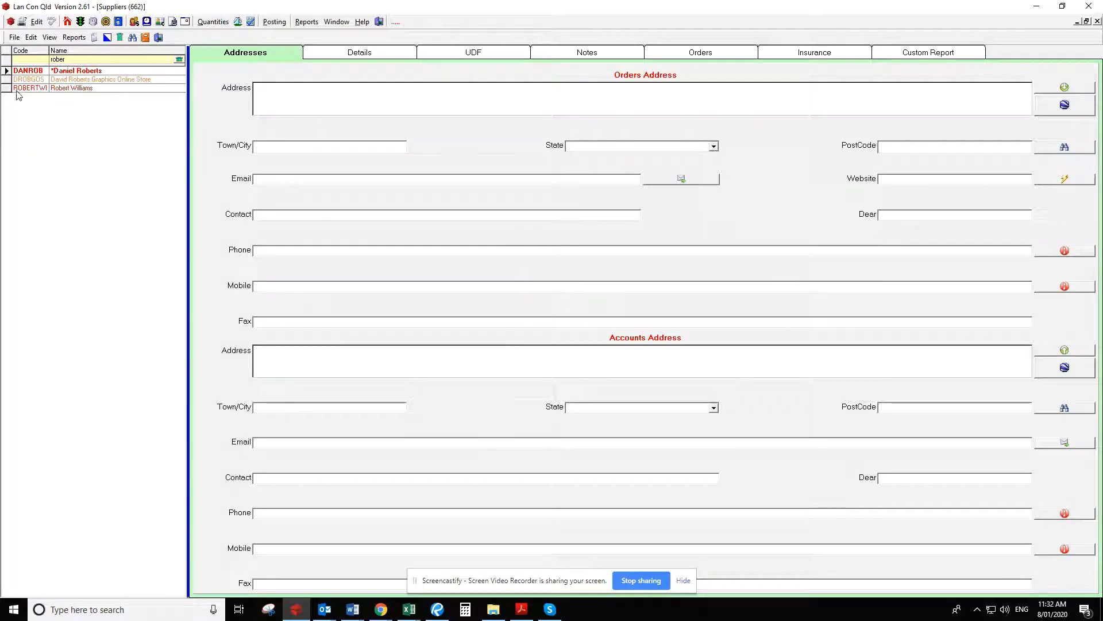
{"action": "left_click", "coordinate": [5, 88]}
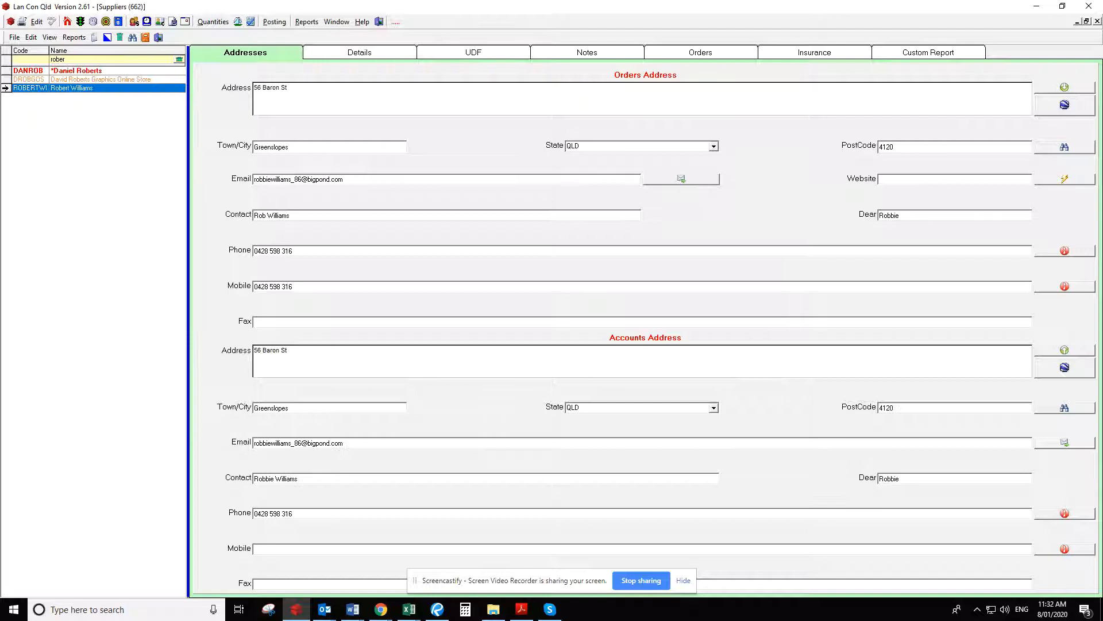